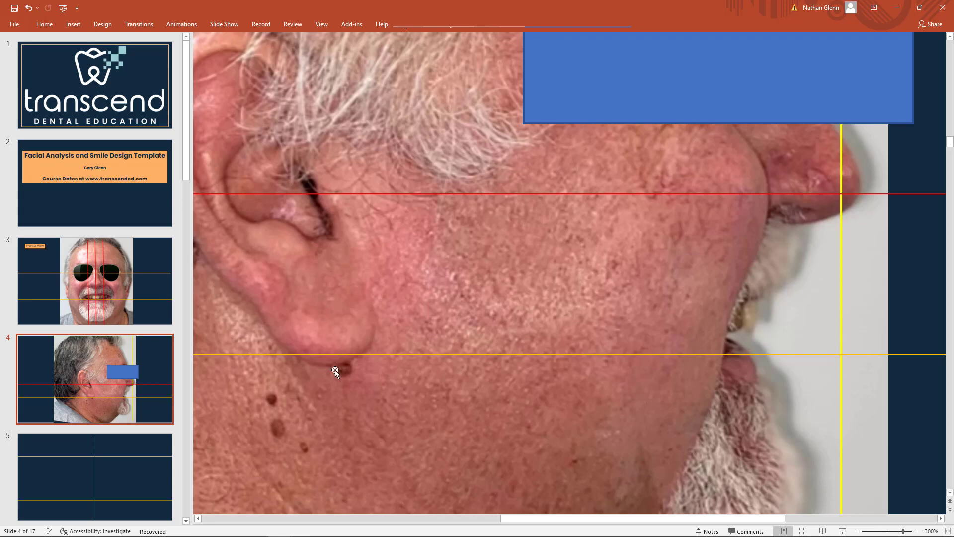
Step: On the Frontal View slide, reposition the lower horizontal yellow line just below the edges of the two upper central teeth
{"action": "left_click", "coordinate": [140, 293]}
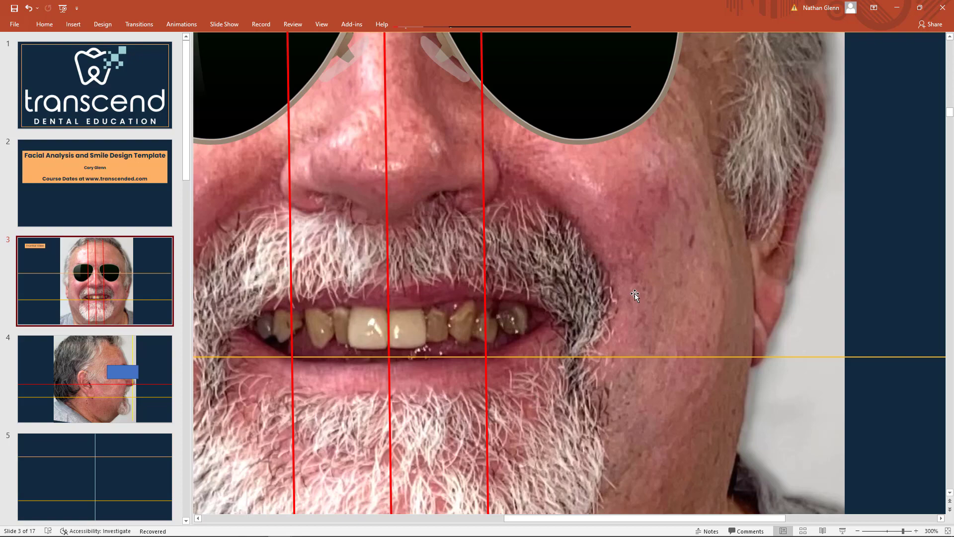
{"action": "scroll", "coordinate": [635, 293], "scroll_direction": "down", "scroll_amount": 8, "text": "ctrl"}
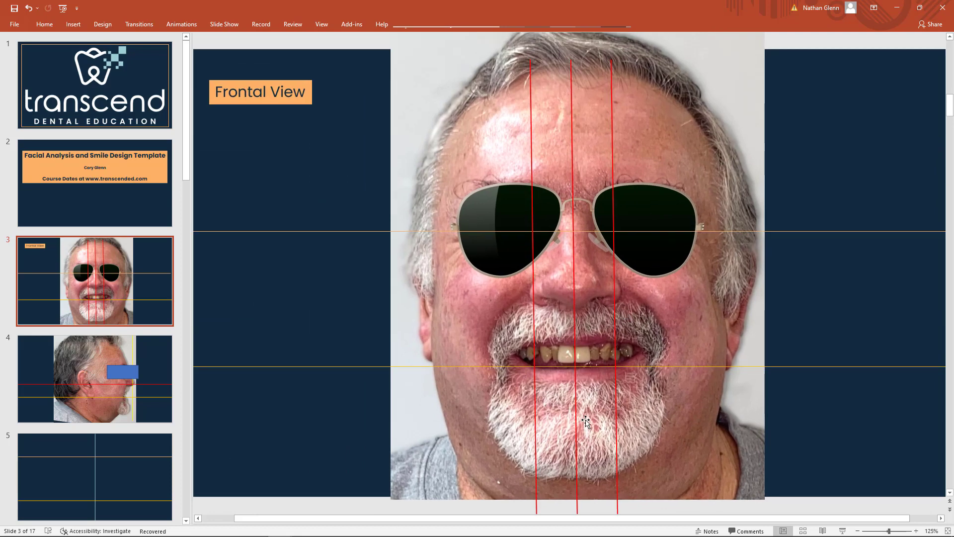
{"action": "left_click", "coordinate": [96, 273]}
{"action": "left_click", "coordinate": [702, 143]}
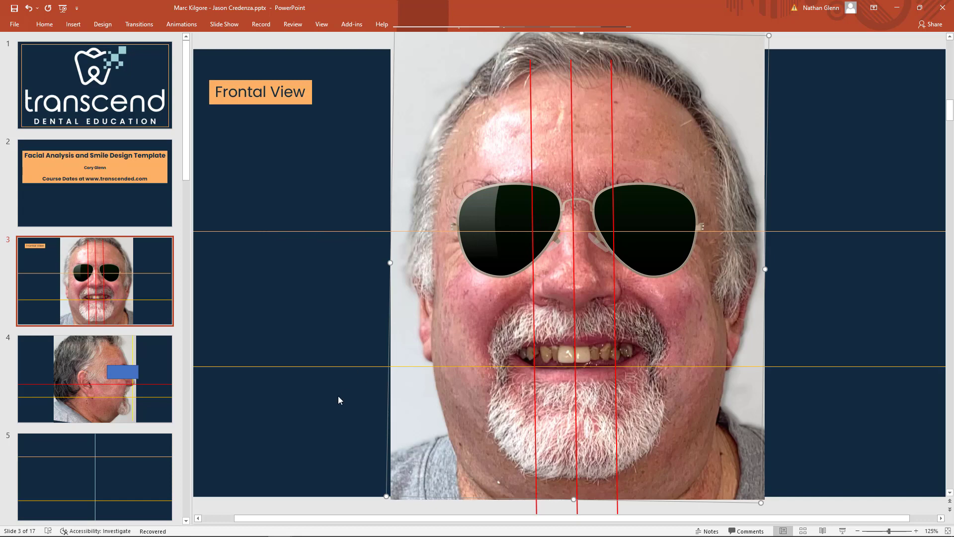
{"action": "left_click", "coordinate": [310, 370]}
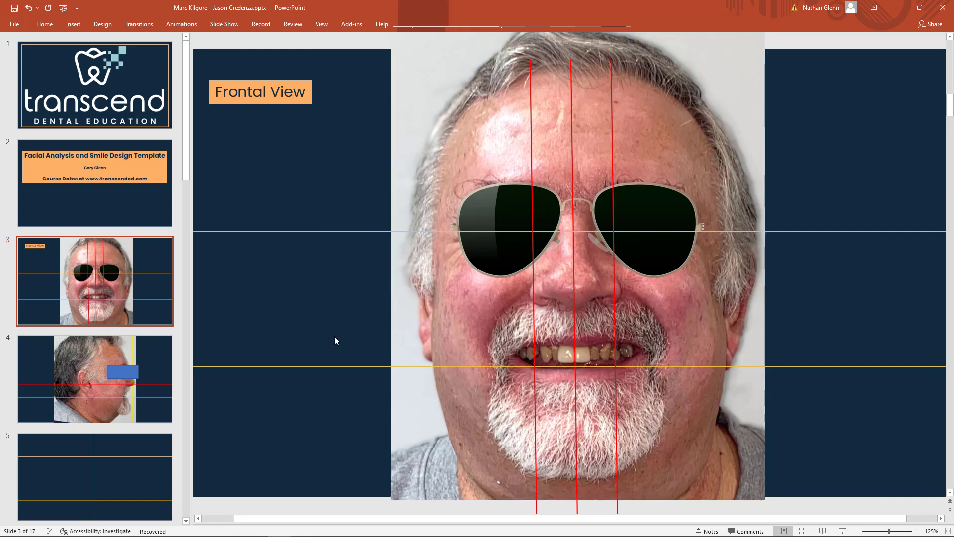
{"action": "mouse_move", "coordinate": [328, 366]}
{"action": "left_mouse_down"}
{"action": "mouse_move", "coordinate": [330, 350]}
{"action": "mouse_move", "coordinate": [328, 364]}
{"action": "left_mouse_up"}
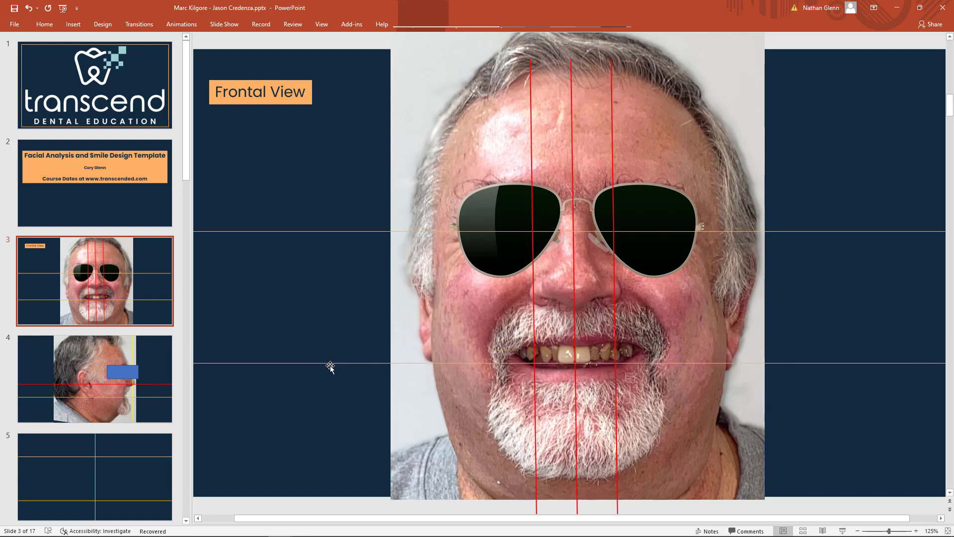
{"action": "scroll", "coordinate": [564, 368], "scroll_direction": "up", "scroll_amount": 10, "text": "ctrl"}
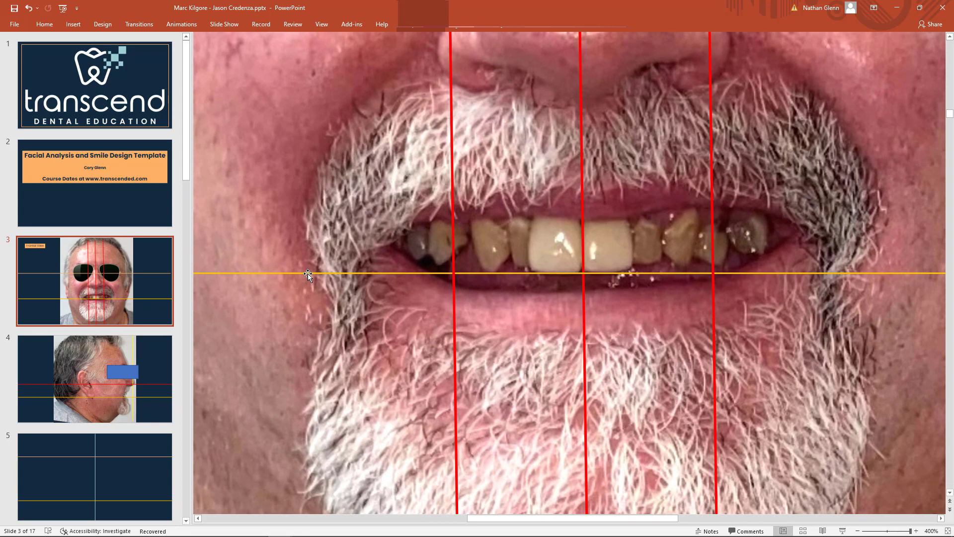
{"action": "left_click_drag", "start_coordinate": [308, 274], "coordinate": [308, 278]}
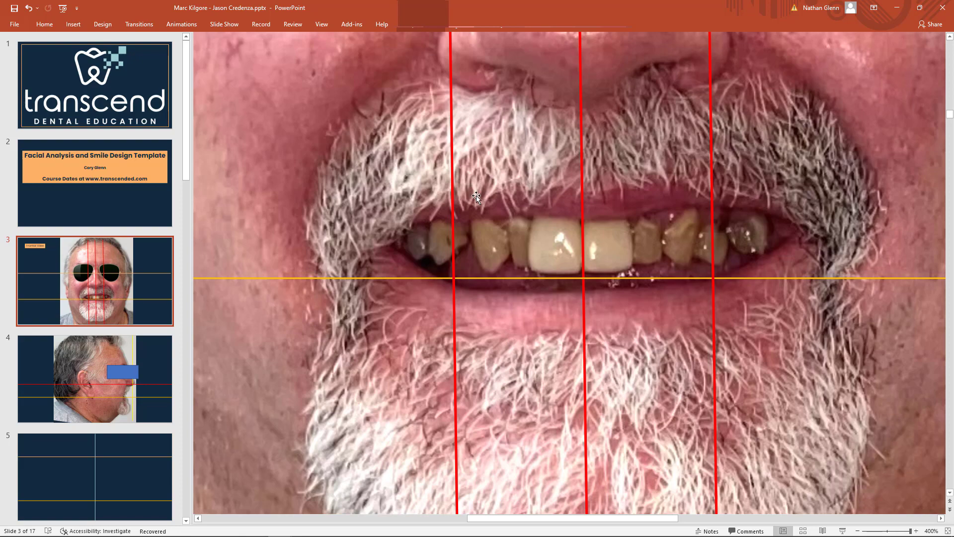
Step: Shift the central vertical red line very slightly toward the right side of the face photo
{"action": "scroll", "coordinate": [477, 198], "scroll_direction": "down", "scroll_amount": 10, "text": "ctrl"}
{"action": "scroll", "coordinate": [570, 110], "scroll_direction": "up", "scroll_amount": 3}
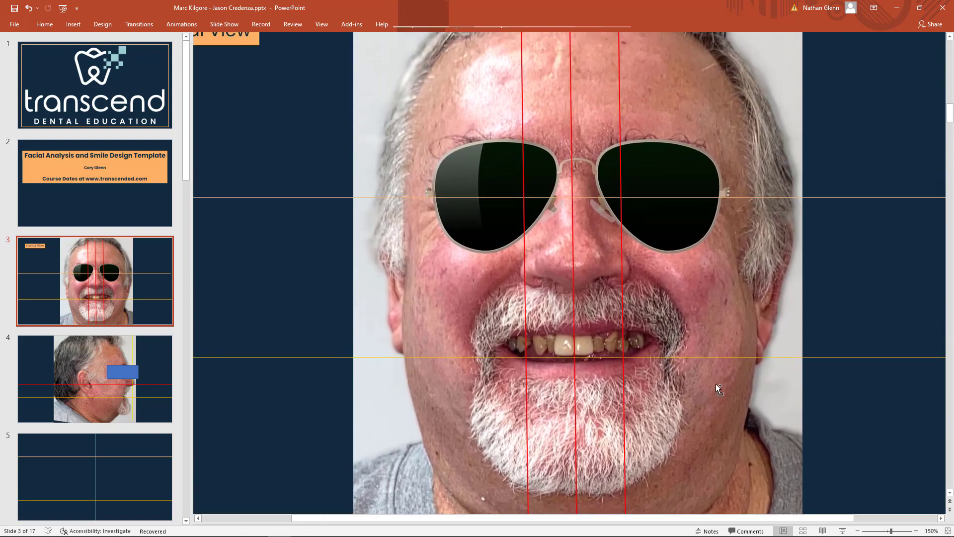
{"action": "scroll", "coordinate": [715, 383], "scroll_direction": "down", "scroll_amount": 3, "text": "ctrl"}
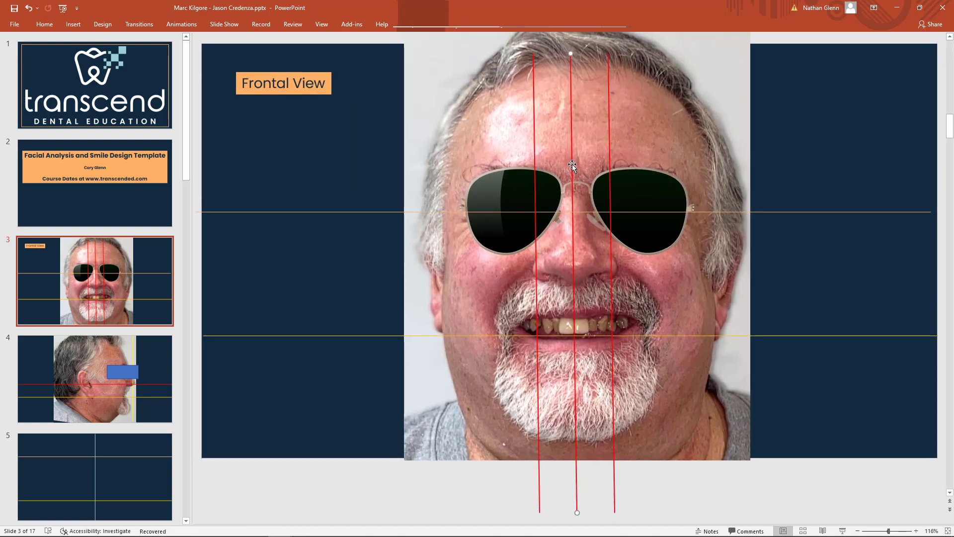
{"action": "left_click_drag", "start_coordinate": [574, 163], "coordinate": [575, 163]}
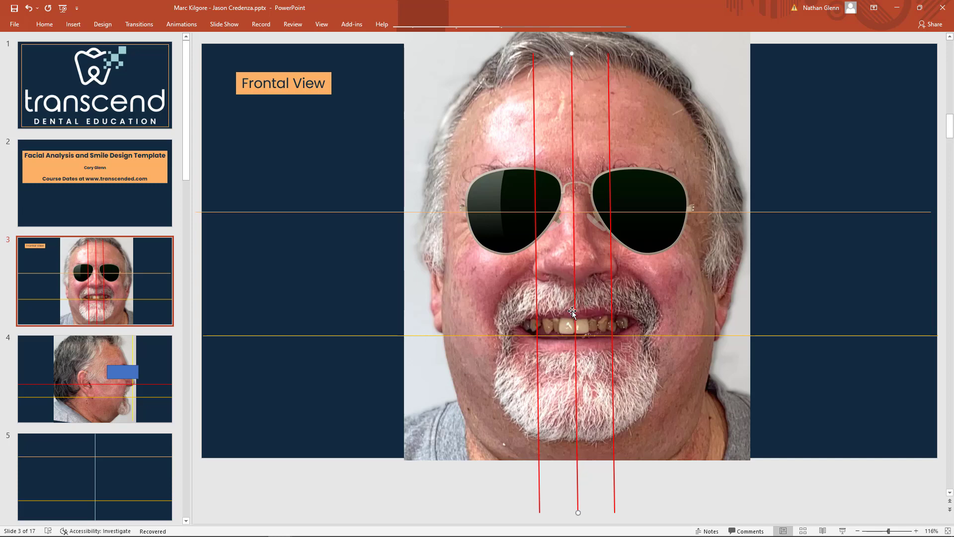
Step: Adjust the two outer vertical red lines so they cross the nostrils at roughly equal distances from the central red line
{"action": "scroll", "coordinate": [660, 328], "scroll_direction": "up", "scroll_amount": 10, "text": "ctrl"}
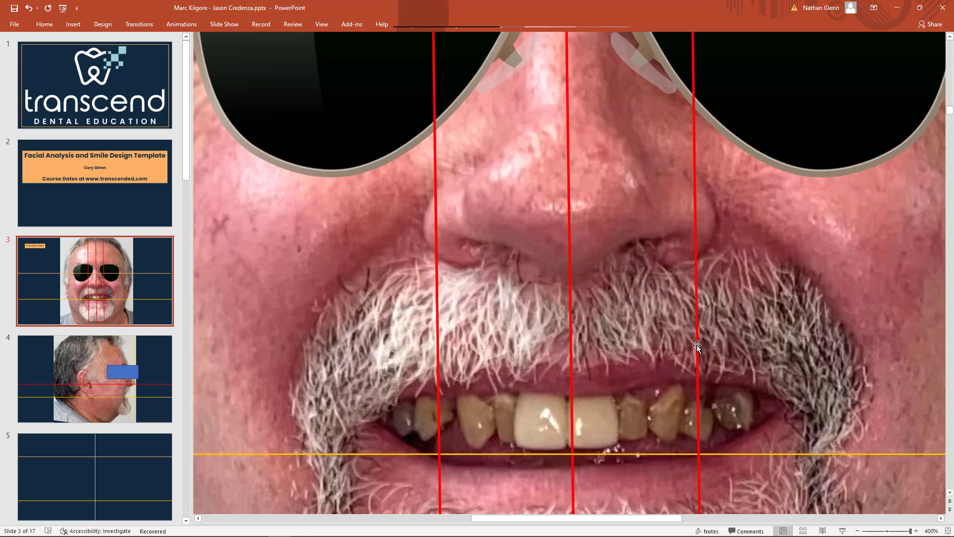
{"action": "left_click_drag", "start_coordinate": [697, 345], "coordinate": [699, 343]}
{"action": "key", "text": "Right"}
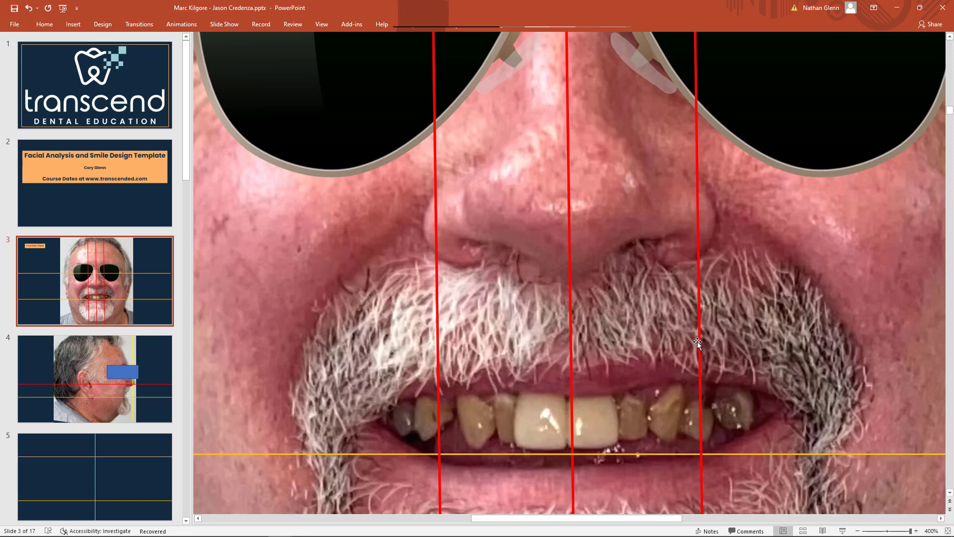
{"action": "key", "text": "Right"}
{"action": "key", "text": "Right"}
{"action": "key", "text": "Right"}
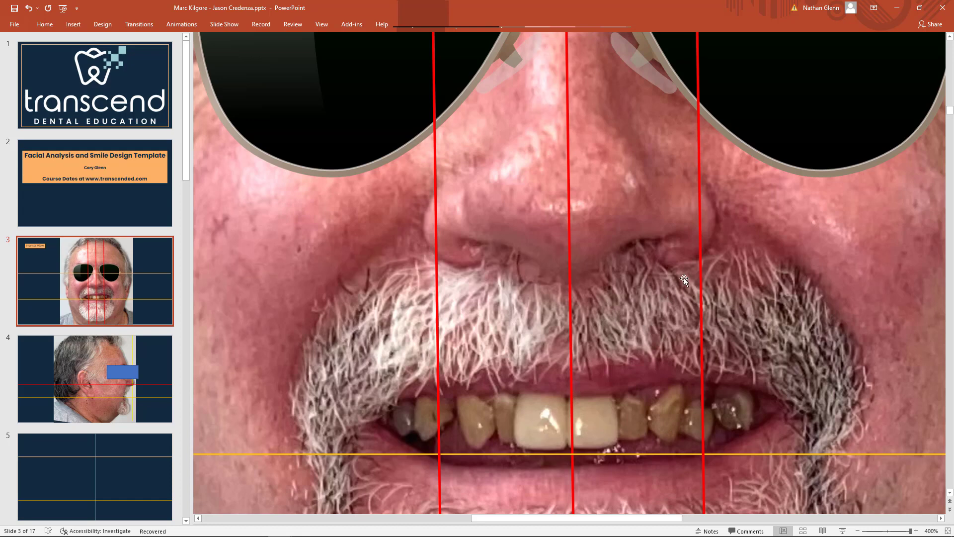
{"action": "left_click_drag", "start_coordinate": [699, 262], "coordinate": [679, 262]}
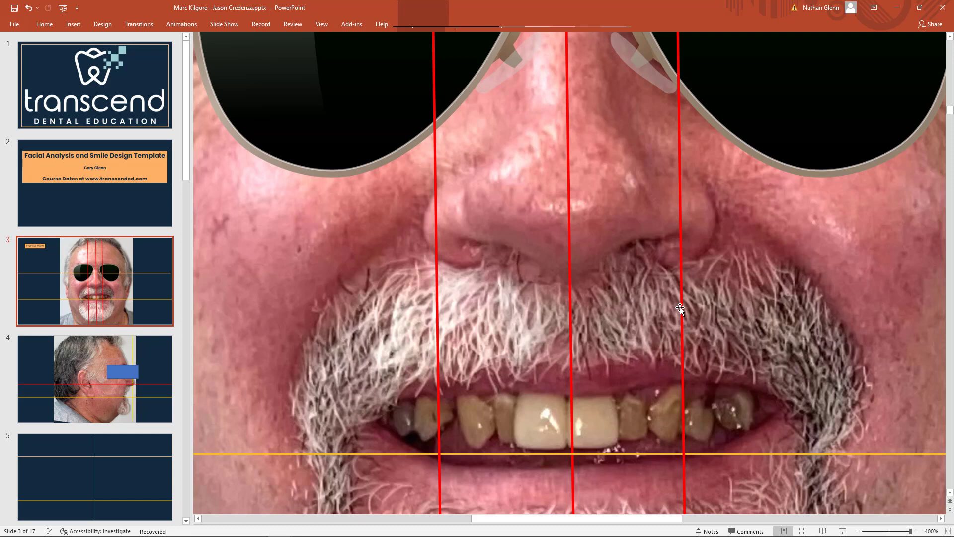
{"action": "left_click_drag", "start_coordinate": [680, 307], "coordinate": [714, 302]}
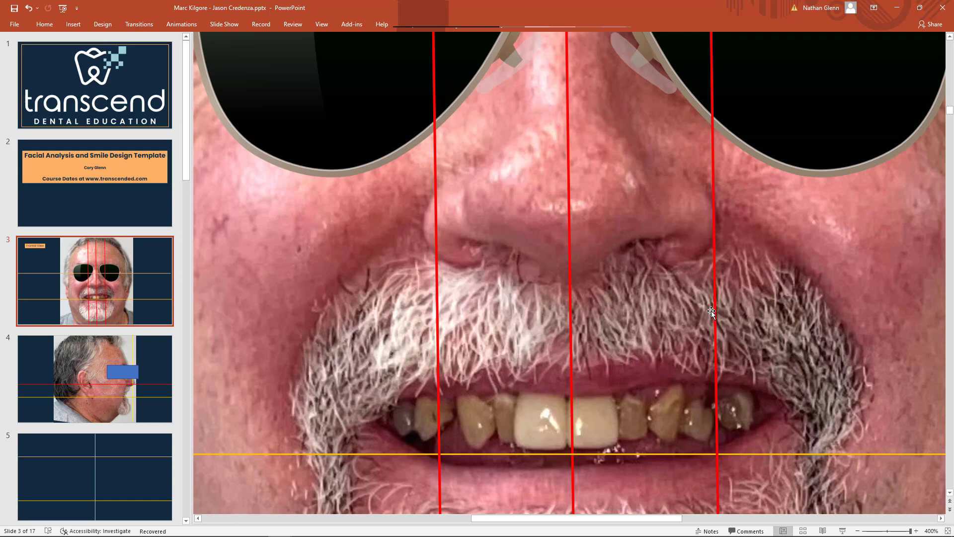
{"action": "left_click_drag", "start_coordinate": [712, 308], "coordinate": [696, 309]}
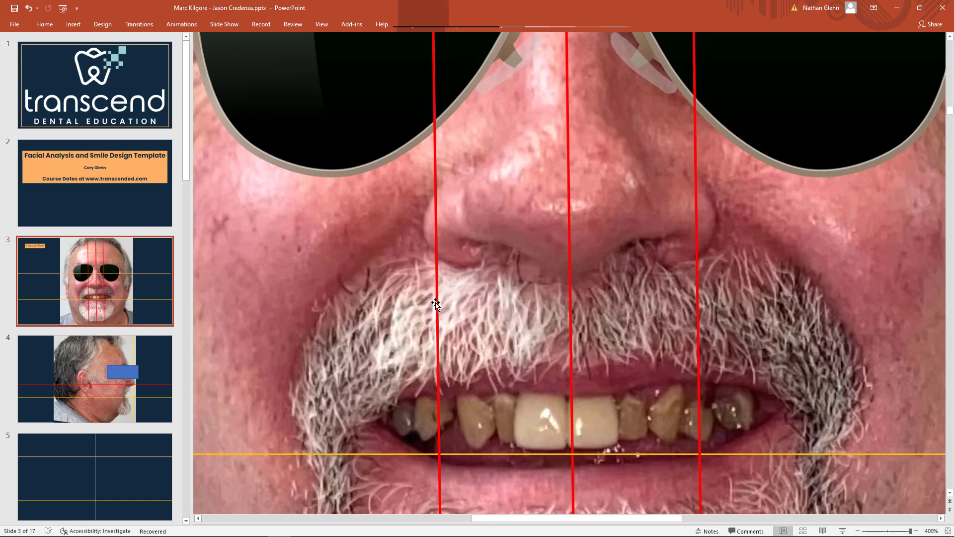
{"action": "left_click_drag", "start_coordinate": [436, 304], "coordinate": [443, 300]}
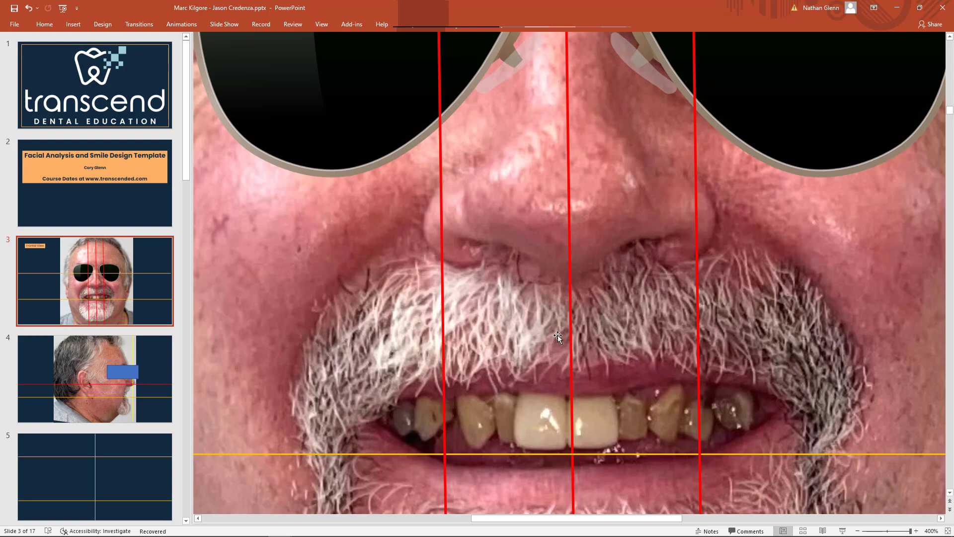
Step: Compare the patient's teeth on the Frontal View slide with the reference smile photos on slide 10
{"action": "scroll", "coordinate": [588, 399], "scroll_direction": "down", "scroll_amount": 5, "text": "ctrl"}
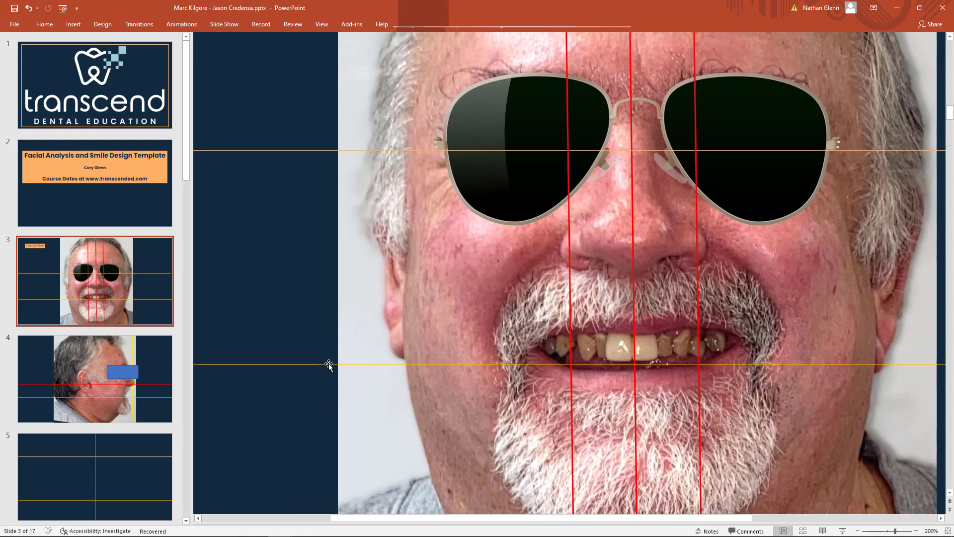
{"action": "left_click_drag", "start_coordinate": [505, 517], "coordinate": [538, 516]}
{"action": "scroll", "coordinate": [86, 402], "scroll_direction": "down", "scroll_amount": 10}
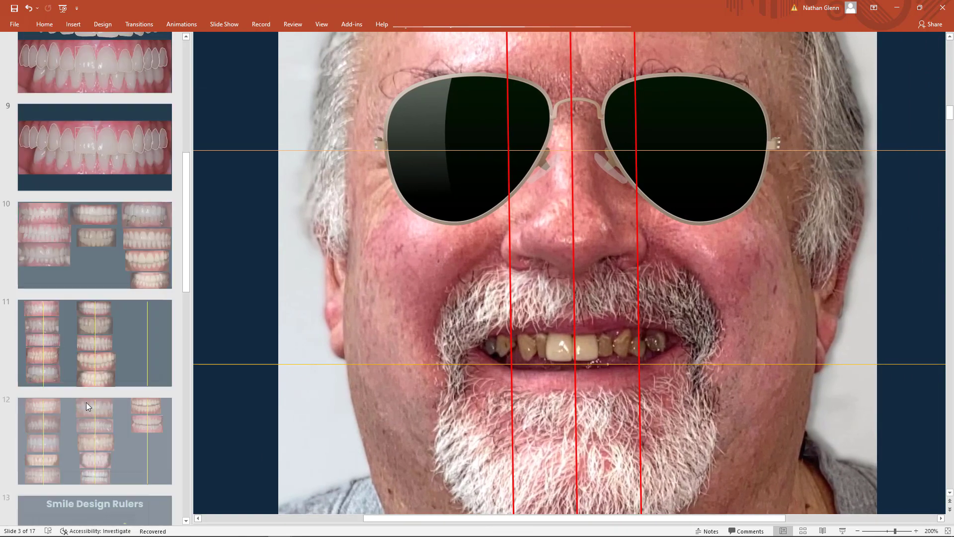
{"action": "scroll", "coordinate": [87, 398], "scroll_direction": "up", "scroll_amount": 5}
{"action": "scroll", "coordinate": [88, 398], "scroll_direction": "down", "scroll_amount": 2}
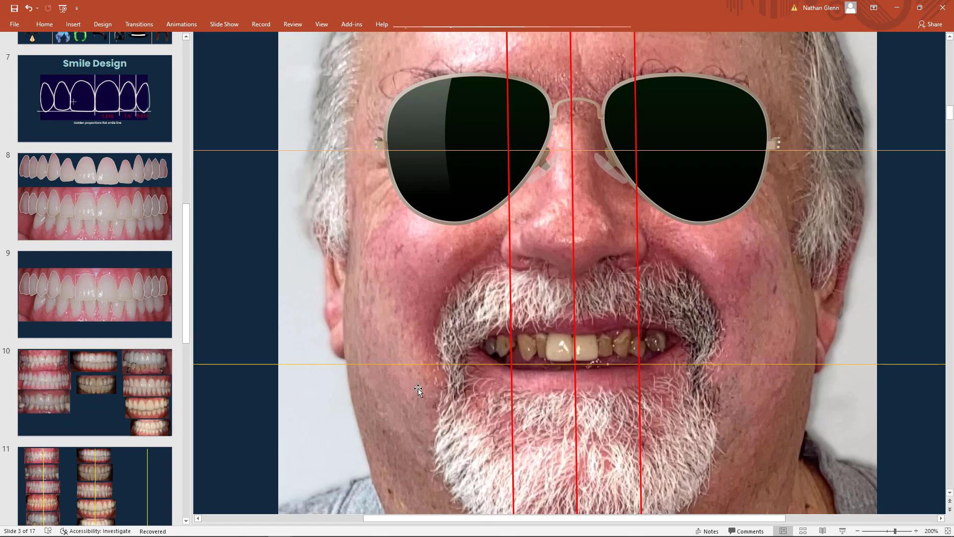
{"action": "left_click", "coordinate": [98, 408]}
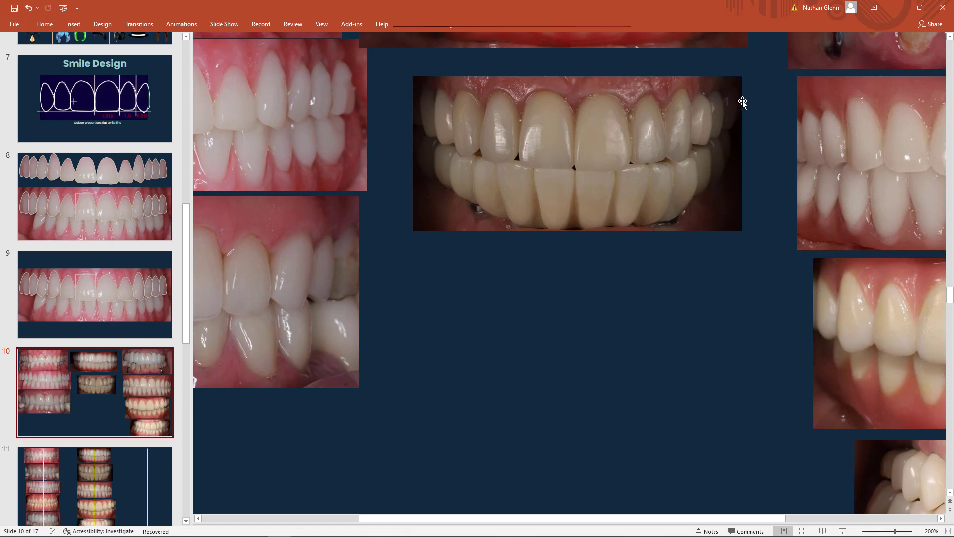
{"action": "scroll", "coordinate": [628, 251], "scroll_direction": "down", "scroll_amount": 5, "text": "ctrl"}
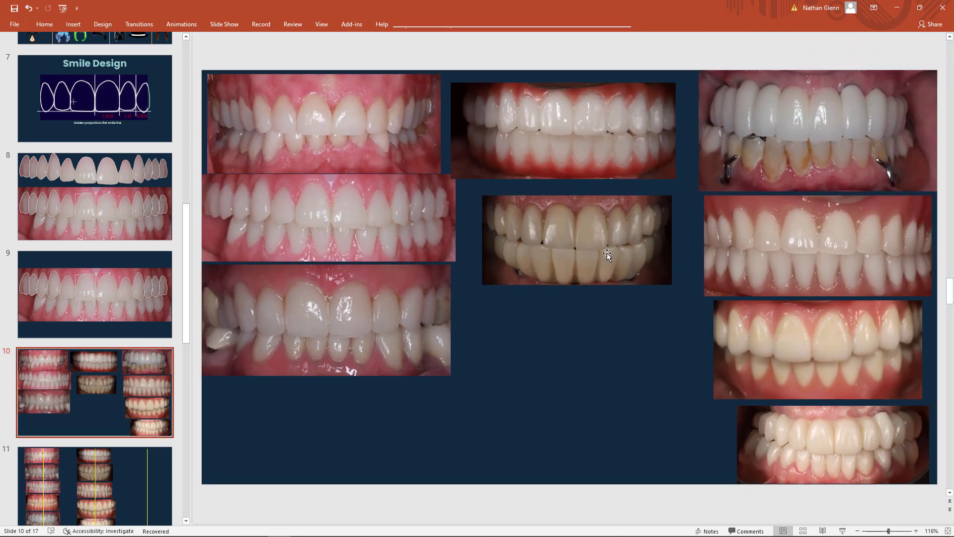
{"action": "scroll", "coordinate": [67, 127], "scroll_direction": "up", "scroll_amount": 10}
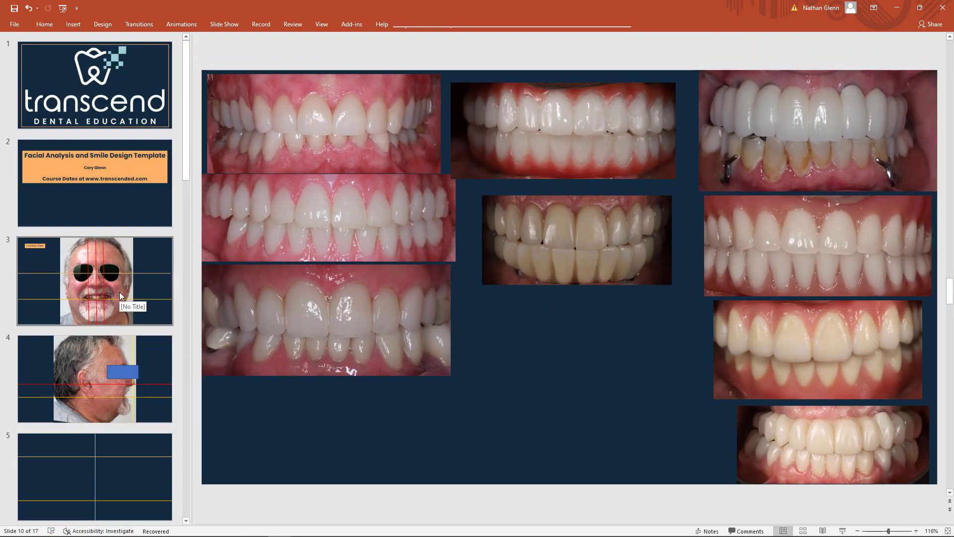
{"action": "left_click", "coordinate": [119, 291]}
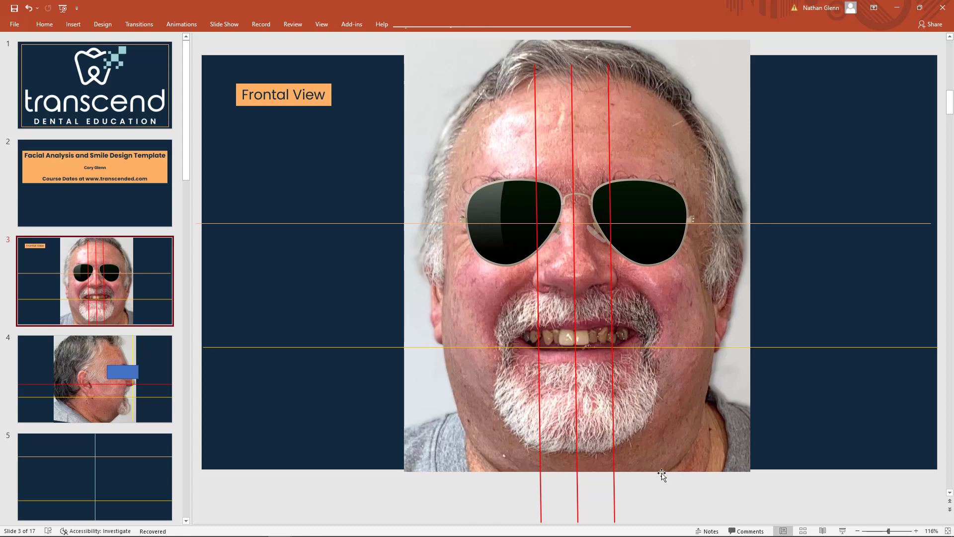
{"action": "scroll", "coordinate": [101, 371], "scroll_direction": "down", "scroll_amount": 10}
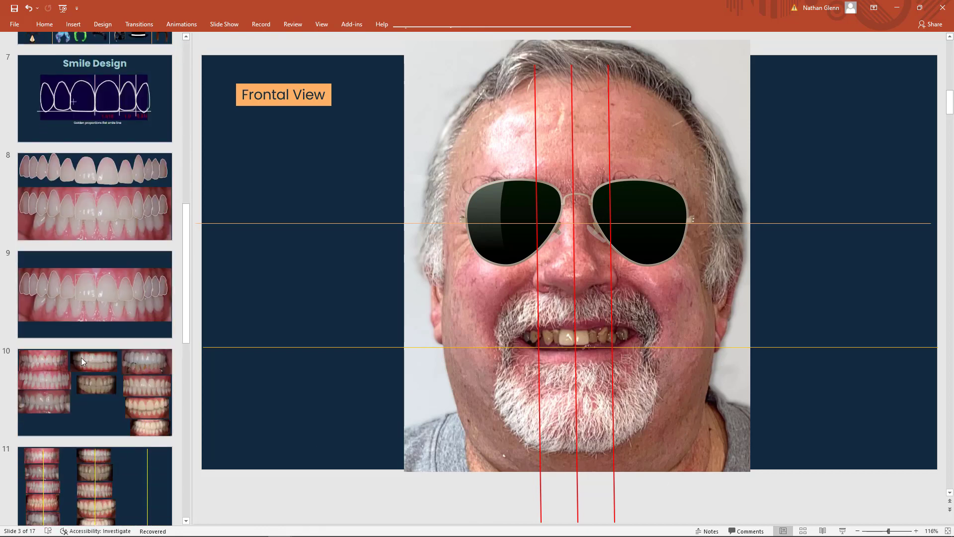
{"action": "left_click", "coordinate": [83, 415]}
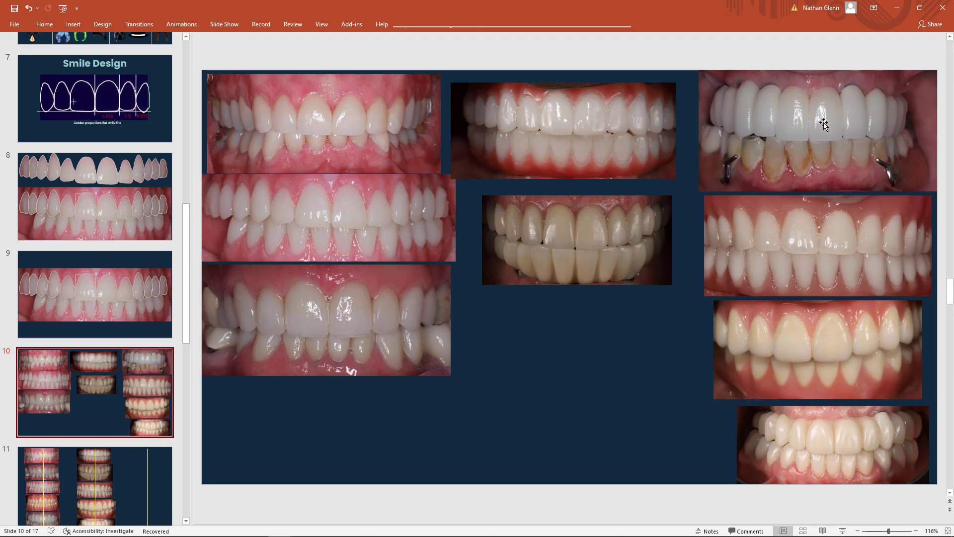
Step: Copy the first smile photo in the left column of slide 10
{"action": "left_click", "coordinate": [348, 142]}
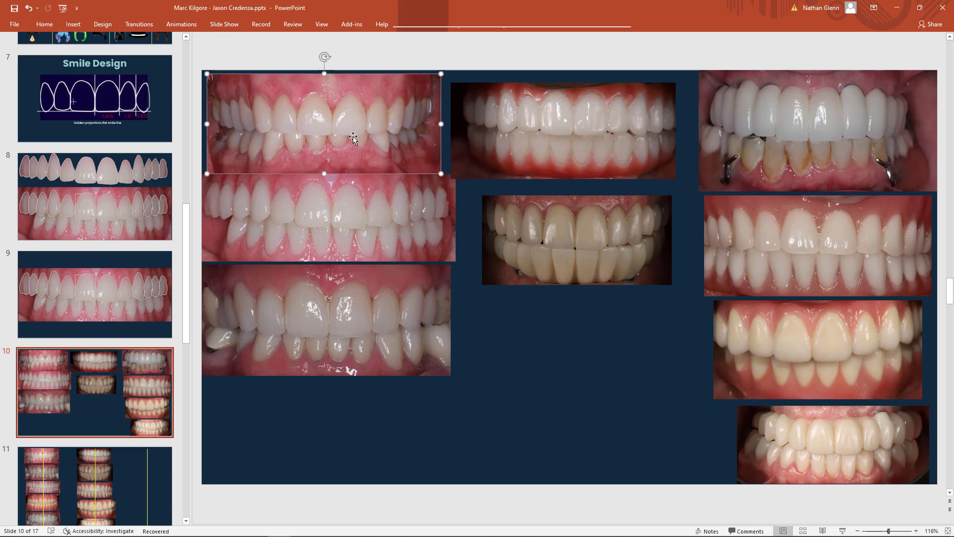
{"action": "right_click", "coordinate": [292, 119]}
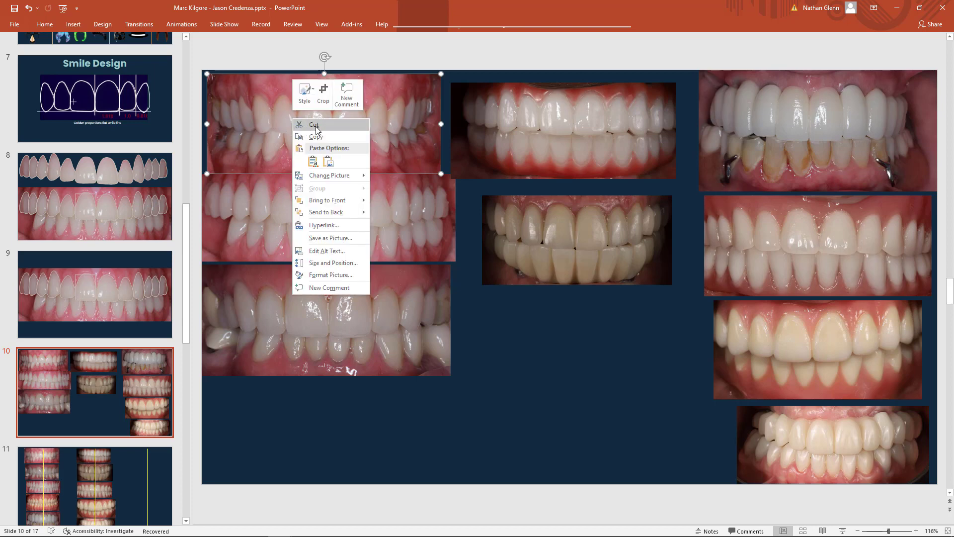
{"action": "left_click", "coordinate": [324, 137]}
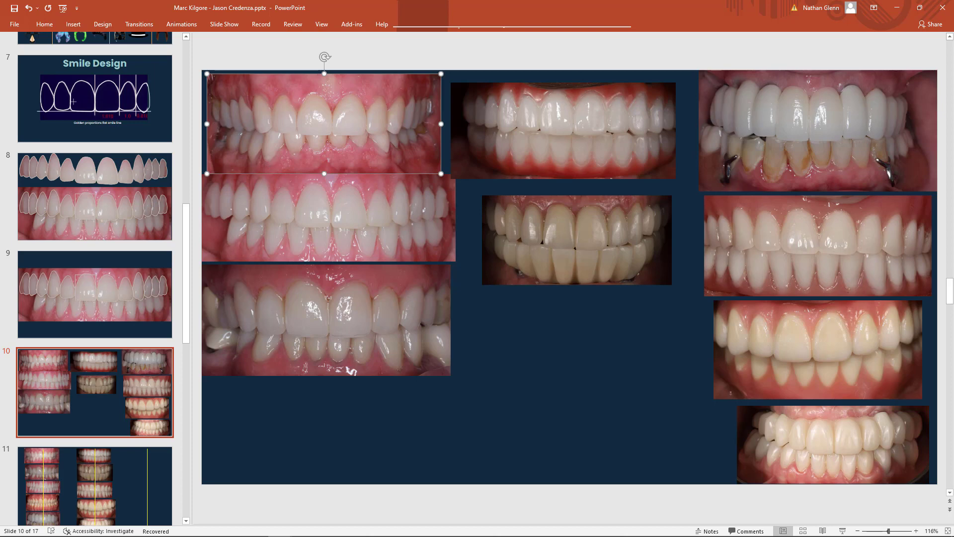
{"action": "left_click", "coordinate": [183, 526]}
{"action": "mouse_move", "coordinate": [290, 131]}
{"action": "right_mouse_down"}
{"action": "mouse_move", "coordinate": [300, 132]}
{"action": "mouse_move", "coordinate": [292, 128]}
{"action": "right_mouse_up"}
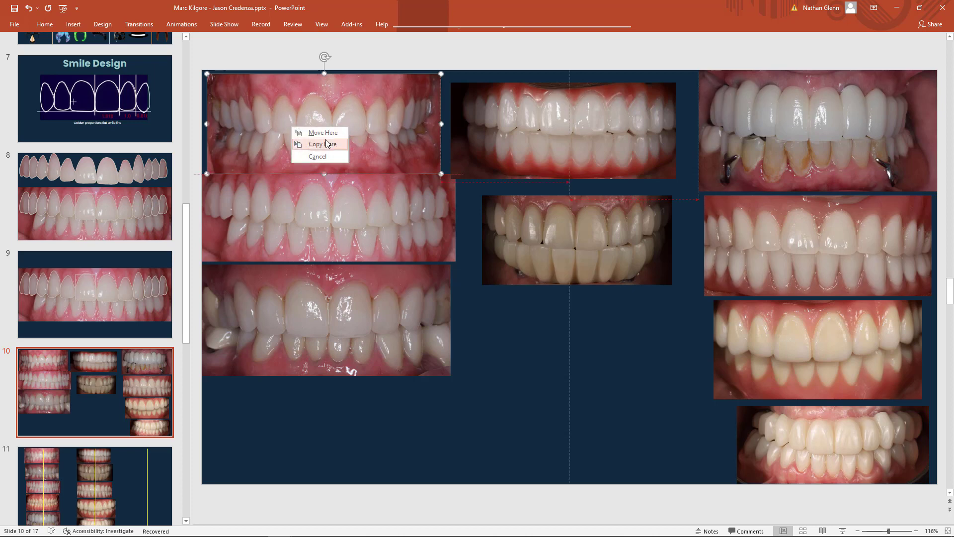
{"action": "key", "text": "Escape"}
{"action": "right_click", "coordinate": [315, 102]}
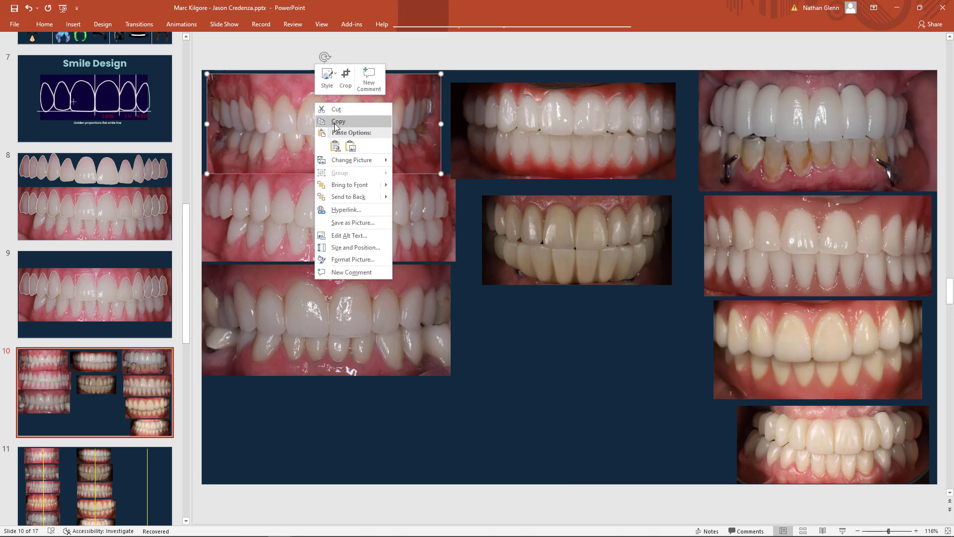
{"action": "key", "text": "Escape"}
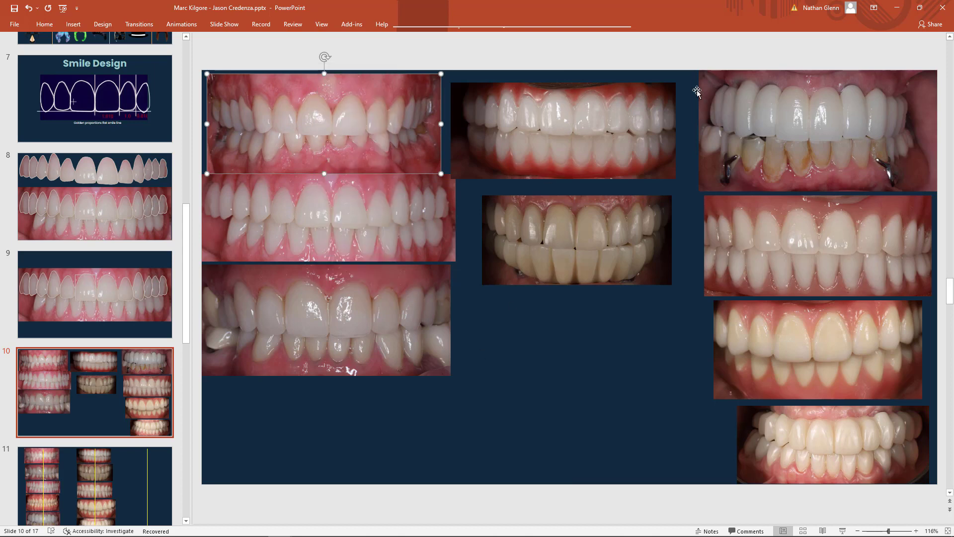
Step: Paste the copied smile photo onto the Frontal View slide and place it over the patient's mouth
{"action": "scroll", "coordinate": [271, 213], "scroll_direction": "up", "scroll_amount": 3}
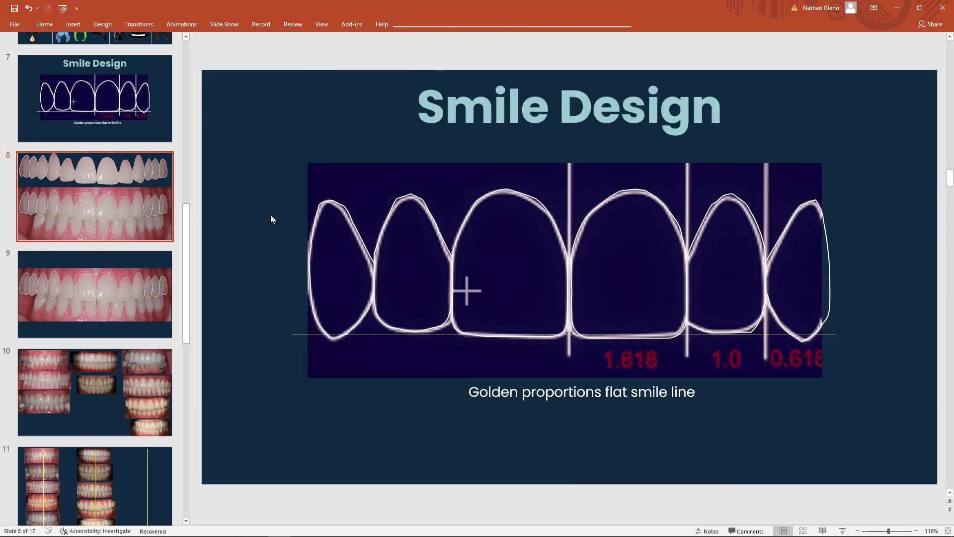
{"action": "left_click", "coordinate": [128, 205]}
{"action": "scroll", "coordinate": [122, 206], "scroll_direction": "up", "scroll_amount": 6}
{"action": "left_click", "coordinate": [122, 277]}
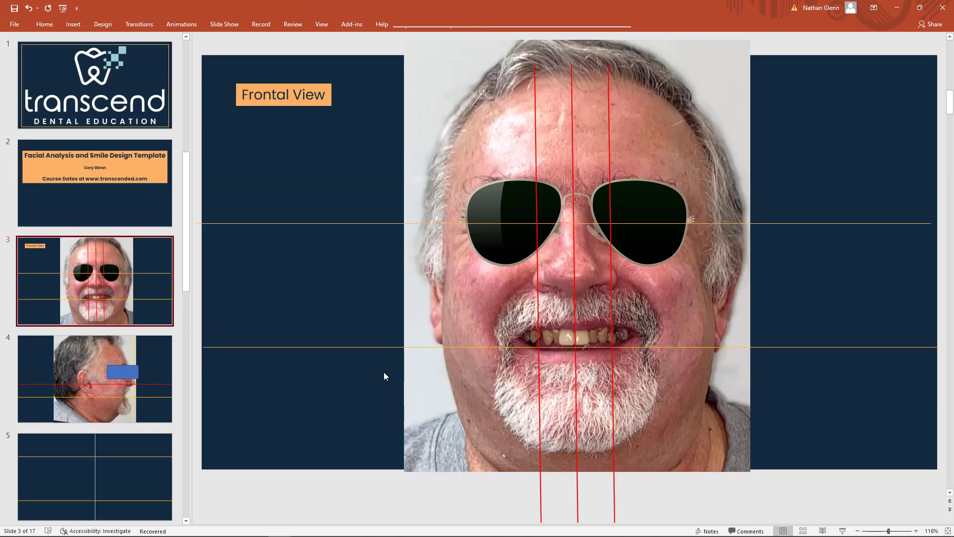
{"action": "right_click", "coordinate": [486, 309]}
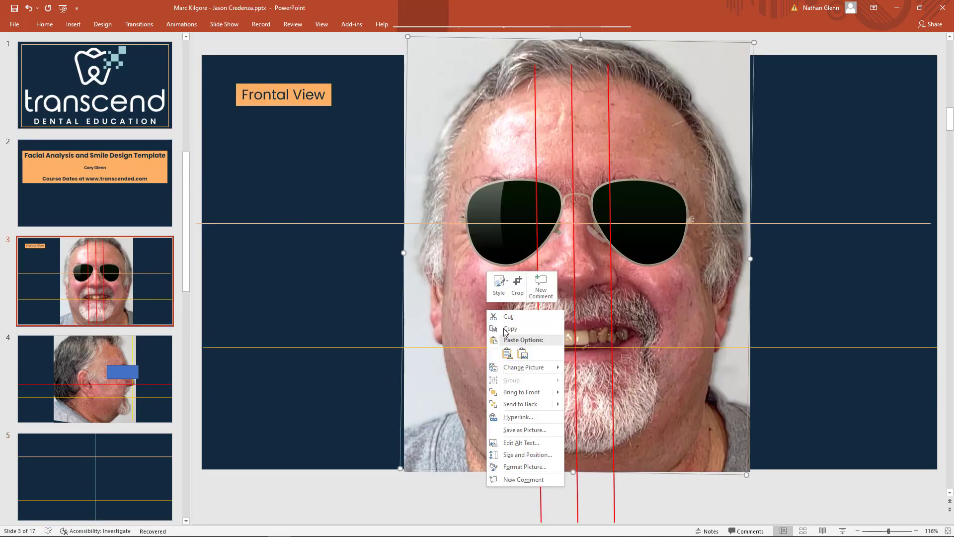
{"action": "left_click", "coordinate": [513, 353]}
{"action": "left_click_drag", "start_coordinate": [305, 105], "coordinate": [559, 309]}
{"action": "scroll", "coordinate": [521, 295], "scroll_direction": "up", "scroll_amount": 8, "text": "ctrl"}
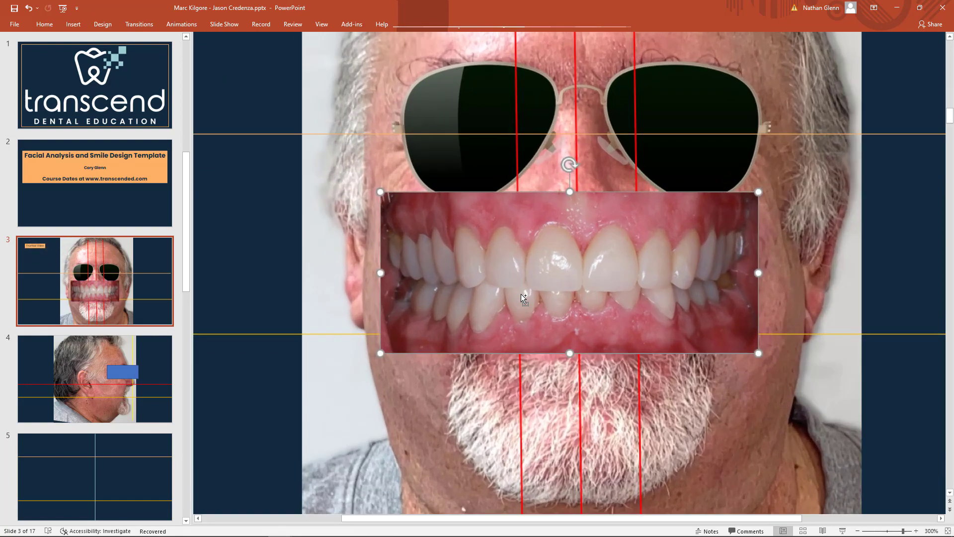
{"action": "scroll", "coordinate": [520, 294], "scroll_direction": "down", "scroll_amount": 5, "text": "ctrl"}
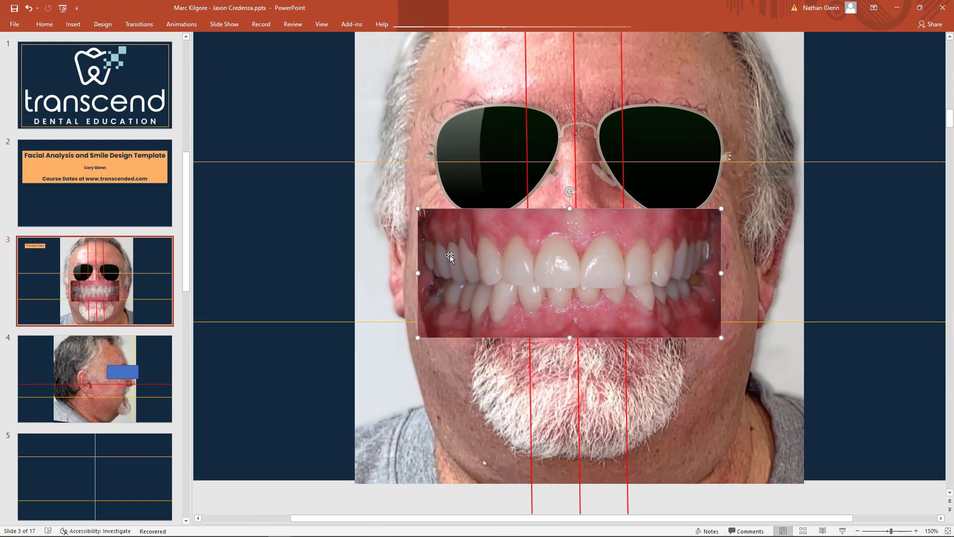
Step: Send the face photo and the pasted smile photo together to the back, behind the reference lines and sunglasses
{"action": "left_click", "coordinate": [361, 219], "text": "shift"}
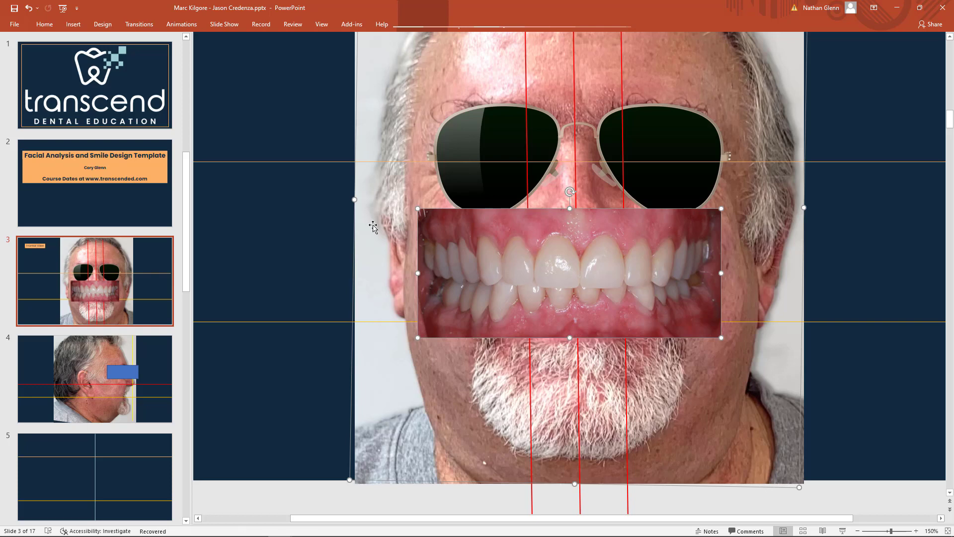
{"action": "right_click", "coordinate": [373, 225]}
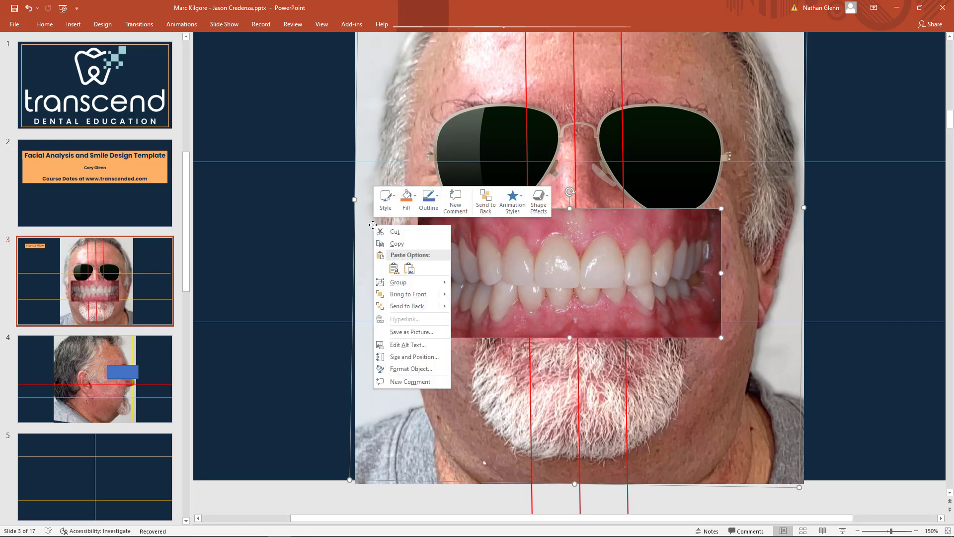
{"action": "left_click", "coordinate": [411, 304]}
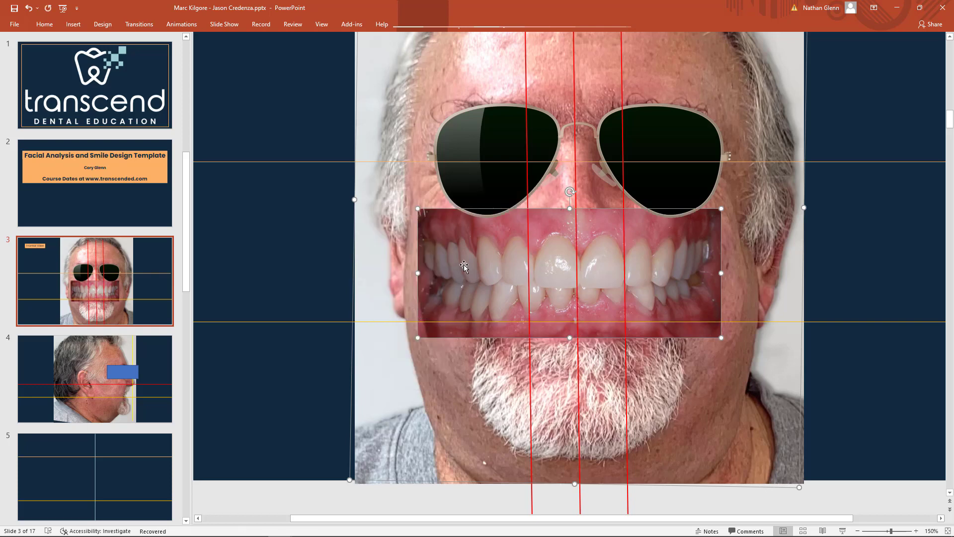
Step: Scale the pasted smile photo down proportionally until it is roughly as wide as the patient's mouth
{"action": "left_click_drag", "start_coordinate": [415, 208], "coordinate": [452, 238]}
{"action": "key", "text": "ctrl+z"}
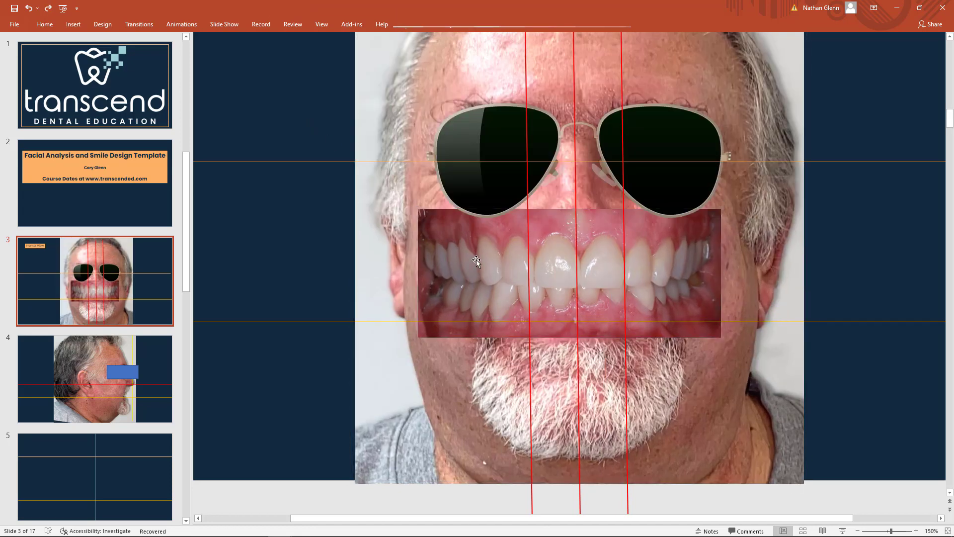
{"action": "left_click_drag", "start_coordinate": [416, 211], "coordinate": [482, 260]}
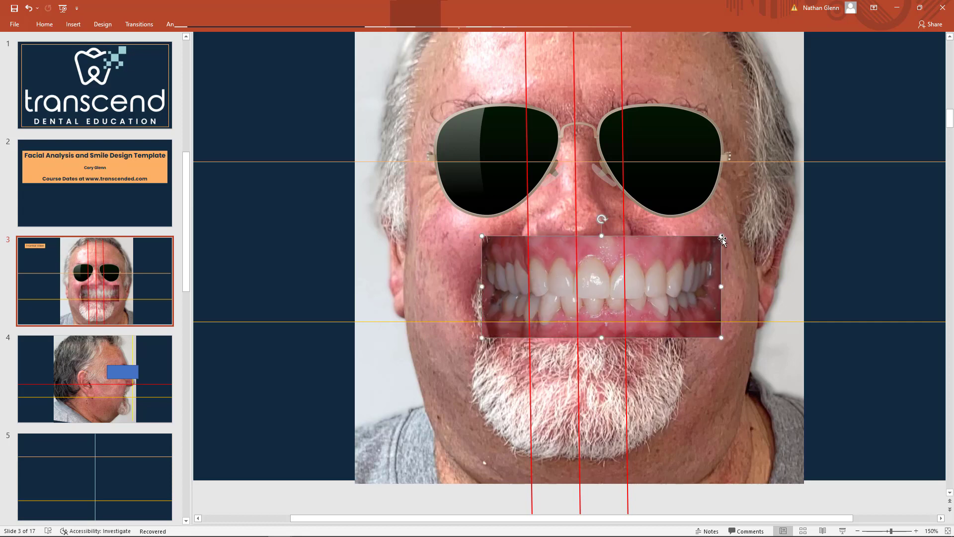
{"action": "left_click_drag", "start_coordinate": [721, 236], "coordinate": [649, 267]}
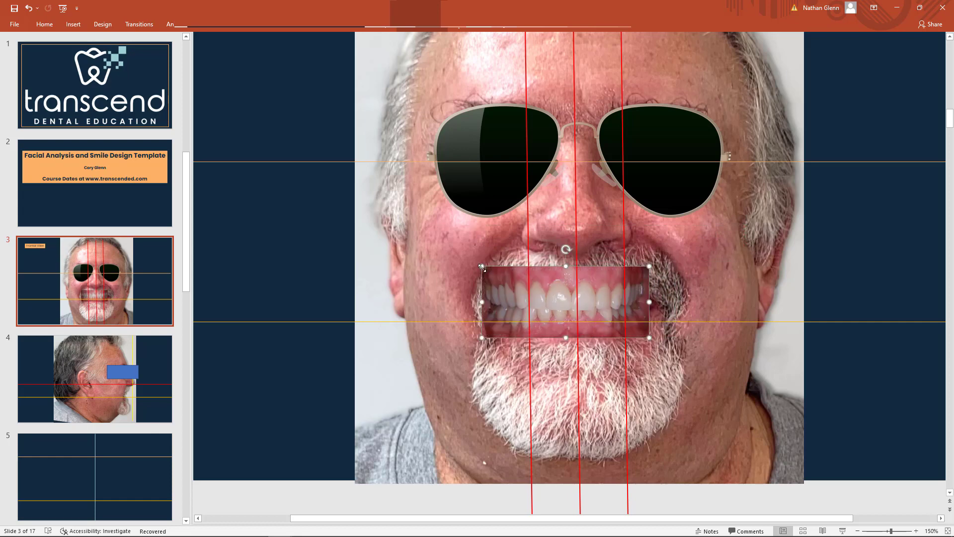
{"action": "left_click_drag", "start_coordinate": [482, 266], "coordinate": [504, 276]}
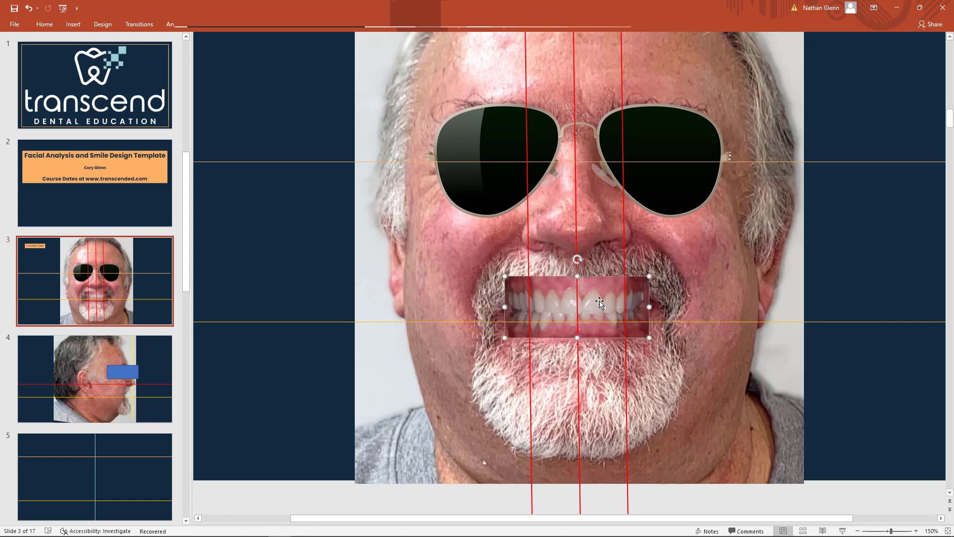
Step: Center the smile photo's dental midline on the central red line and lower its upper front teeth edges to the lower yellow line
{"action": "left_click_drag", "start_coordinate": [610, 292], "coordinate": [605, 290]}
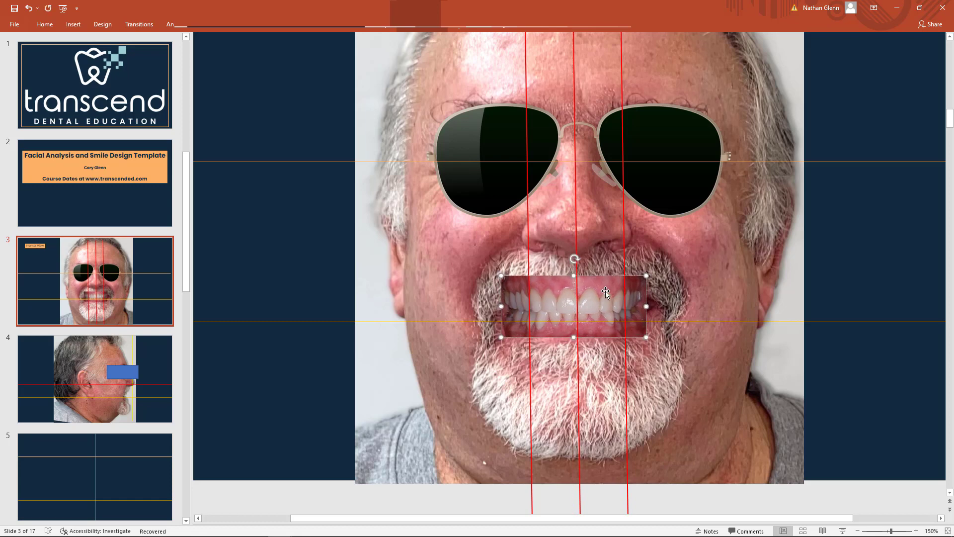
{"action": "left_click_drag", "start_coordinate": [648, 275], "coordinate": [650, 274]}
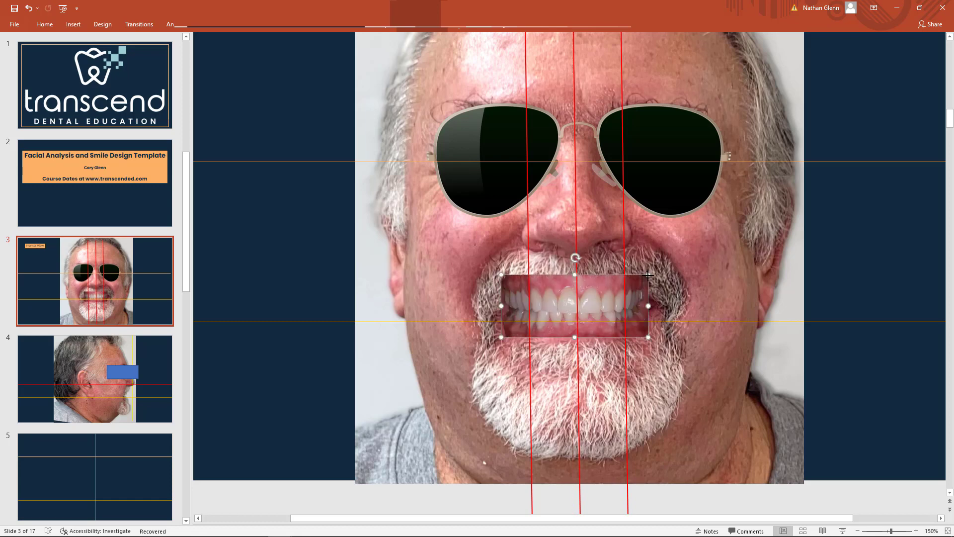
{"action": "key", "text": "Left"}
{"action": "key", "text": "Left"}
{"action": "key", "text": "Left"}
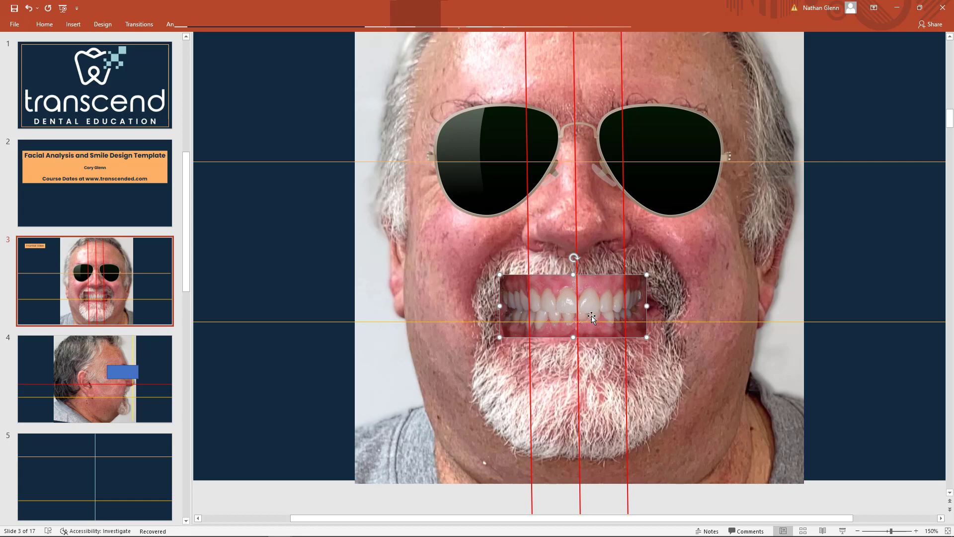
{"action": "scroll", "coordinate": [651, 300], "scroll_direction": "up", "scroll_amount": 8, "text": "ctrl"}
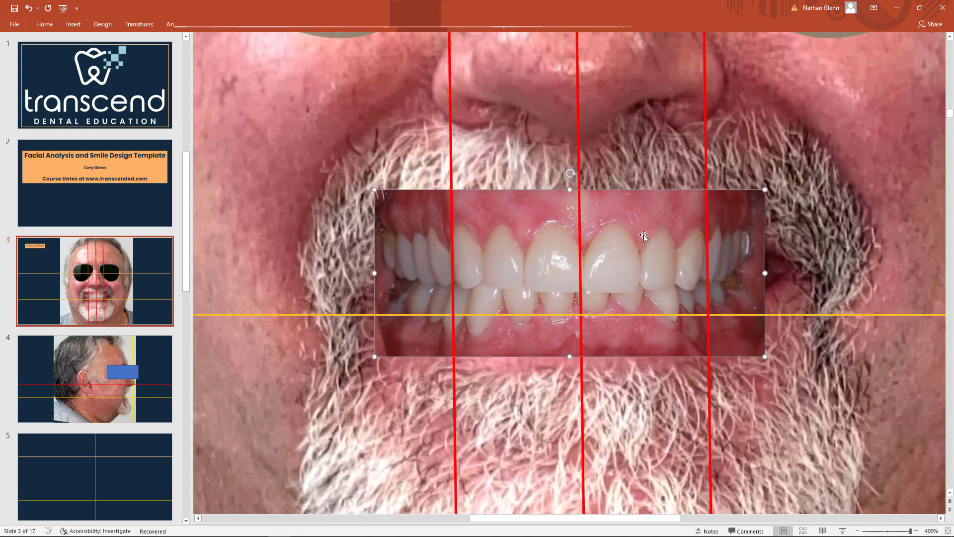
{"action": "left_click_drag", "start_coordinate": [639, 234], "coordinate": [638, 257]}
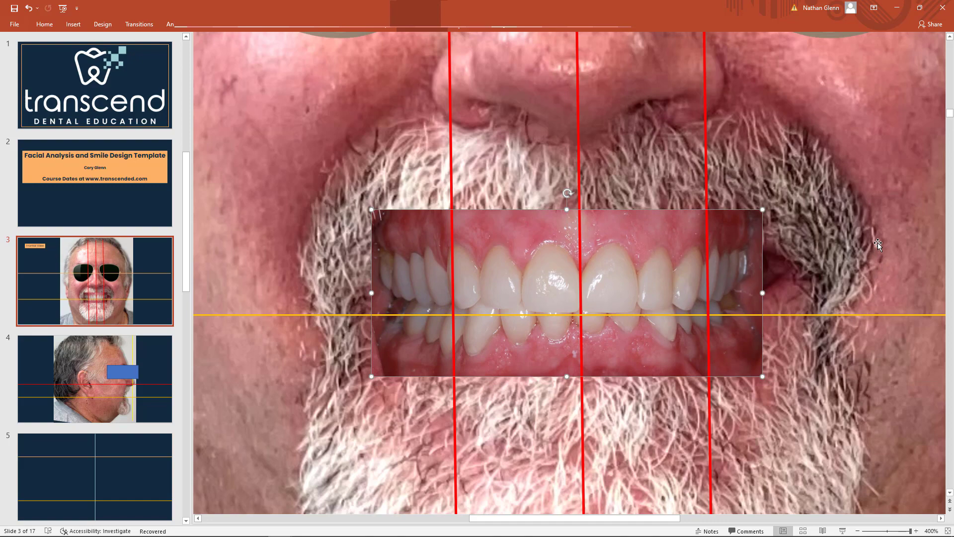
Step: Try to bring the face photo alone to the front of the slide
{"action": "scroll", "coordinate": [878, 254], "scroll_direction": "down", "scroll_amount": 10, "text": "ctrl"}
{"action": "left_click", "coordinate": [867, 285]}
{"action": "mouse_move", "coordinate": [948, 535]}
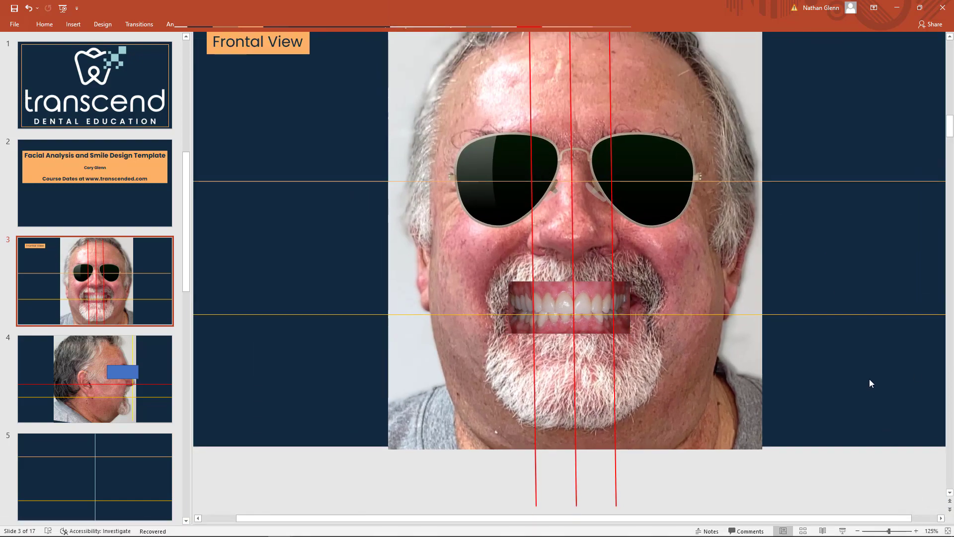
{"action": "right_click", "coordinate": [709, 239]}
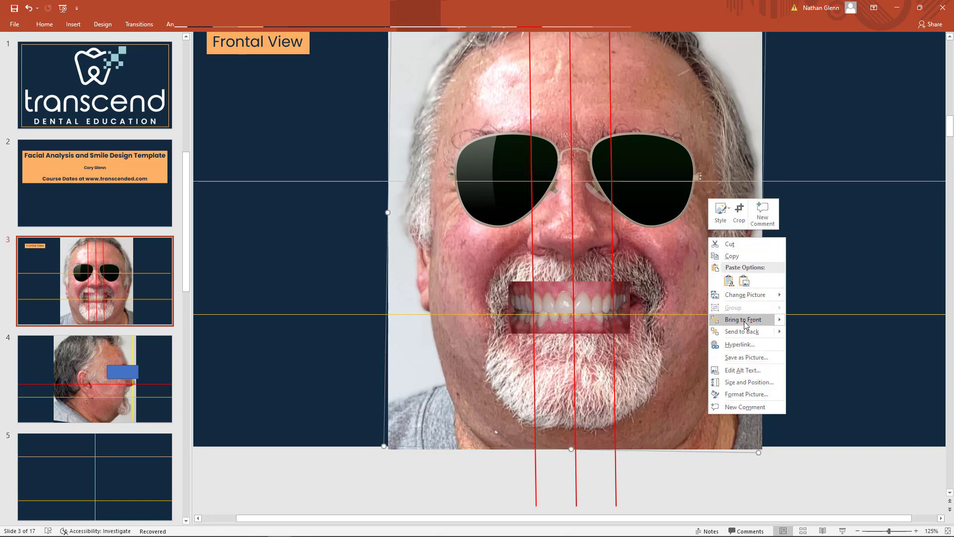
{"action": "left_click", "coordinate": [743, 319]}
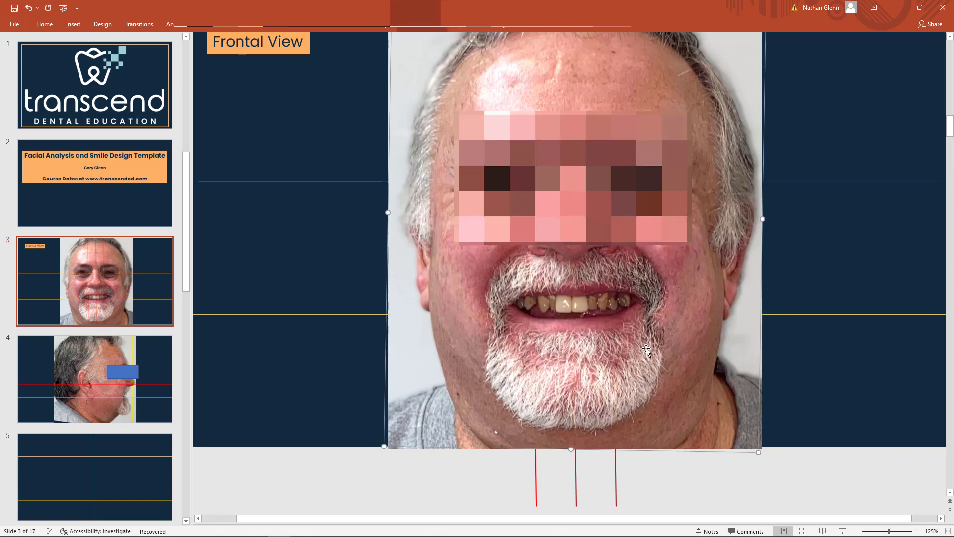
{"action": "key", "text": "ctrl+z"}
Step: Bring the face photo and the sunglasses together to the front, covering the smile photo and reference lines
{"action": "right_click", "coordinate": [667, 204]}
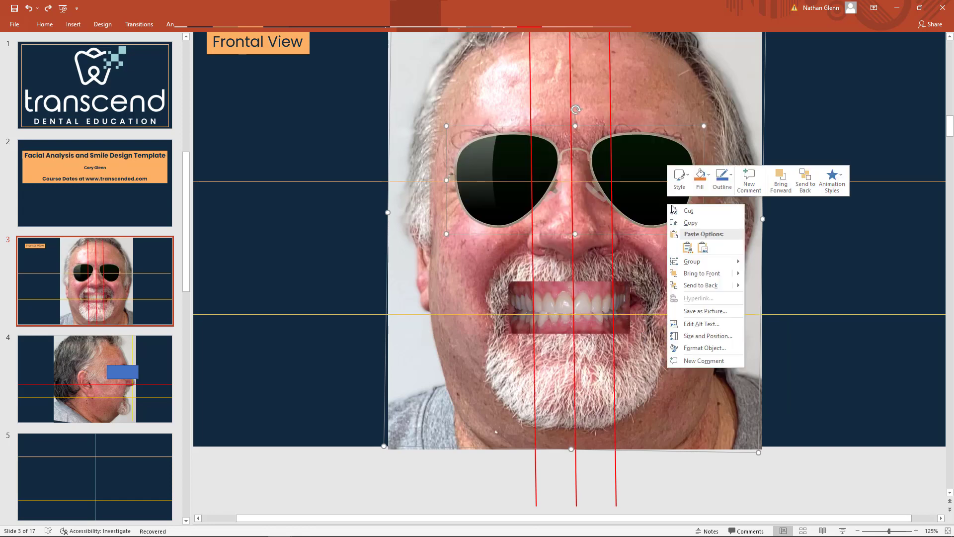
{"action": "left_click", "coordinate": [696, 273]}
{"action": "scroll", "coordinate": [640, 337], "scroll_direction": "up", "scroll_amount": 1}
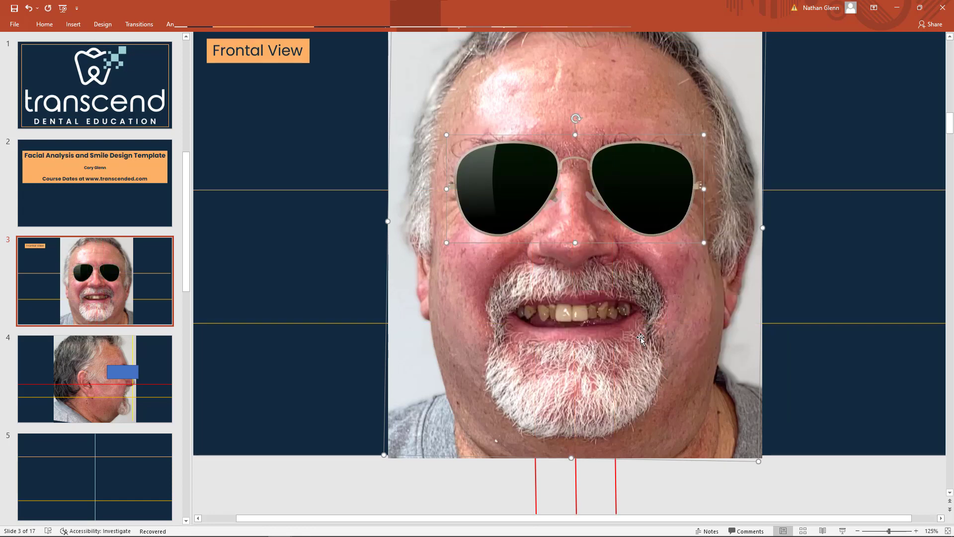
Step: Trace a closed freeform shape along the inner lip edges around the patient's whole mouth opening
{"action": "scroll", "coordinate": [639, 332], "scroll_direction": "up", "scroll_amount": 10, "text": "ctrl"}
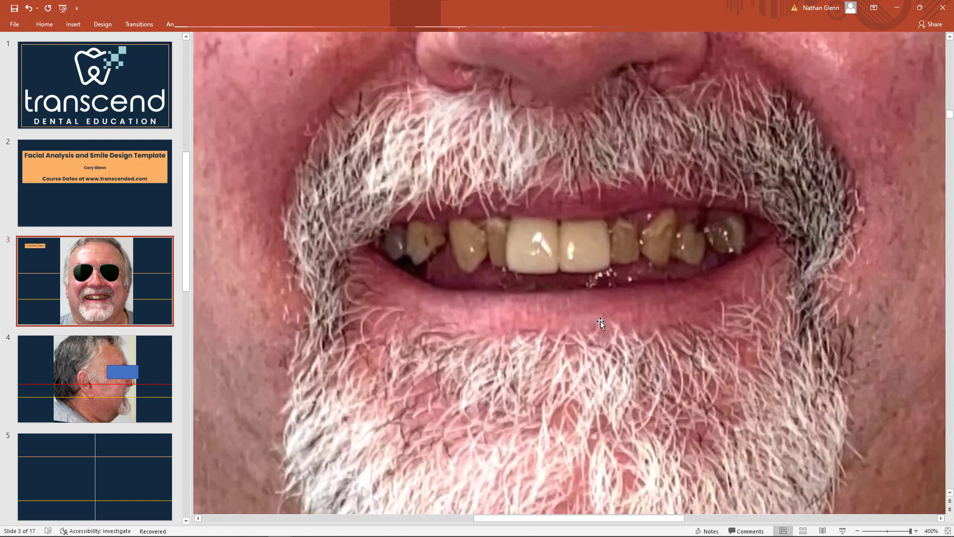
{"action": "left_click", "coordinate": [73, 26]}
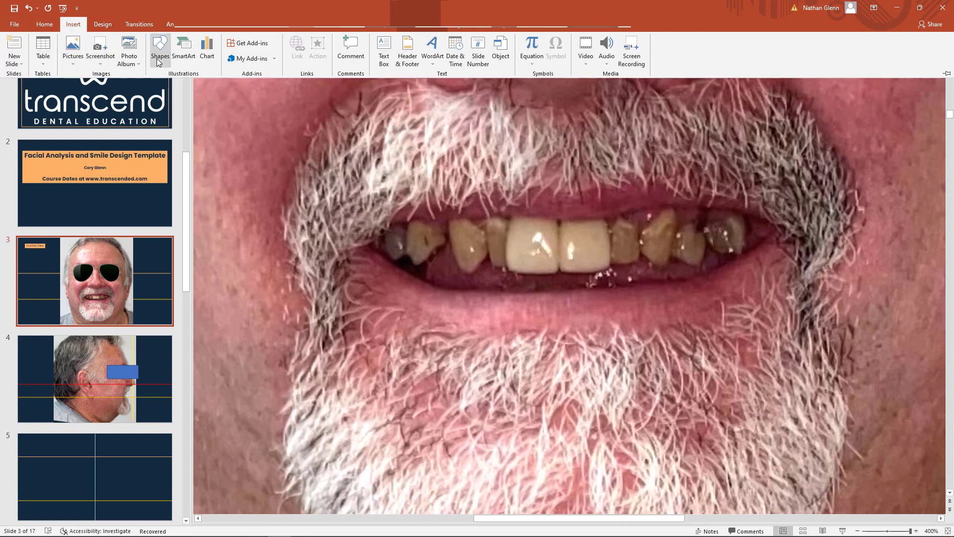
{"action": "left_click", "coordinate": [162, 62]}
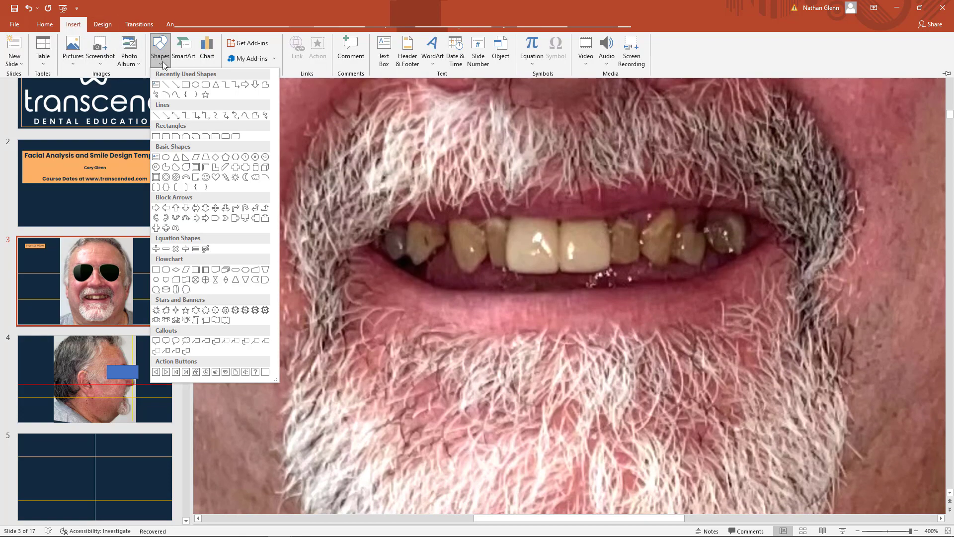
{"action": "left_click", "coordinate": [265, 85]}
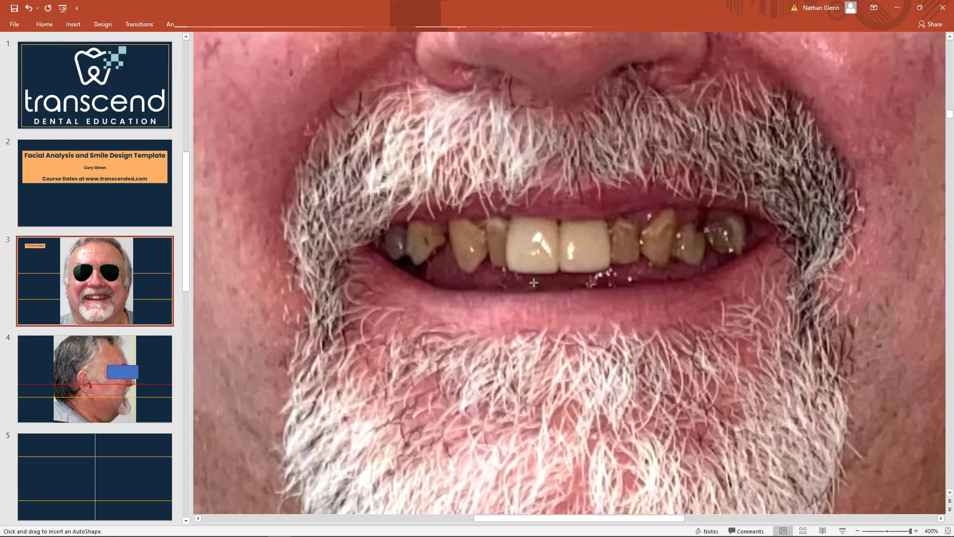
{"action": "left_click", "coordinate": [560, 220]}
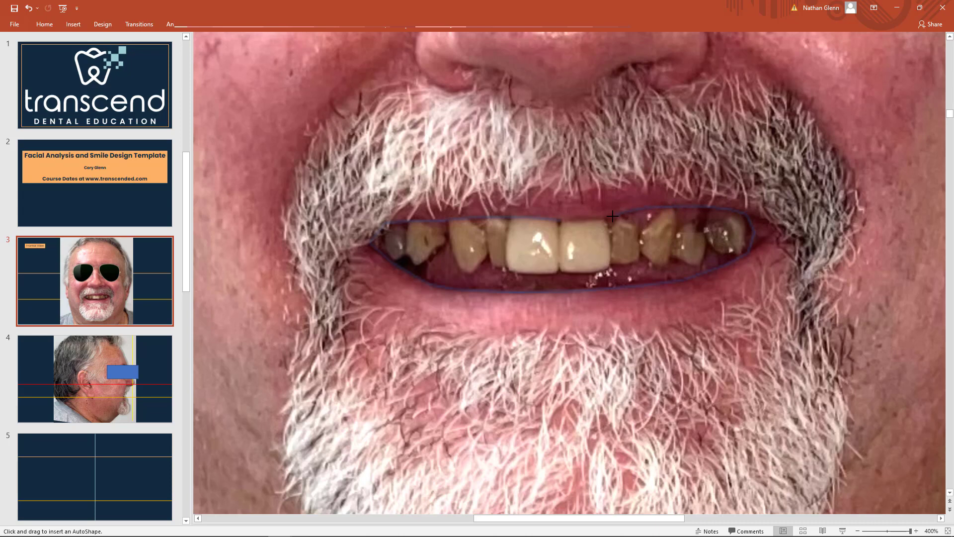
{"action": "left_click", "coordinate": [567, 221]}
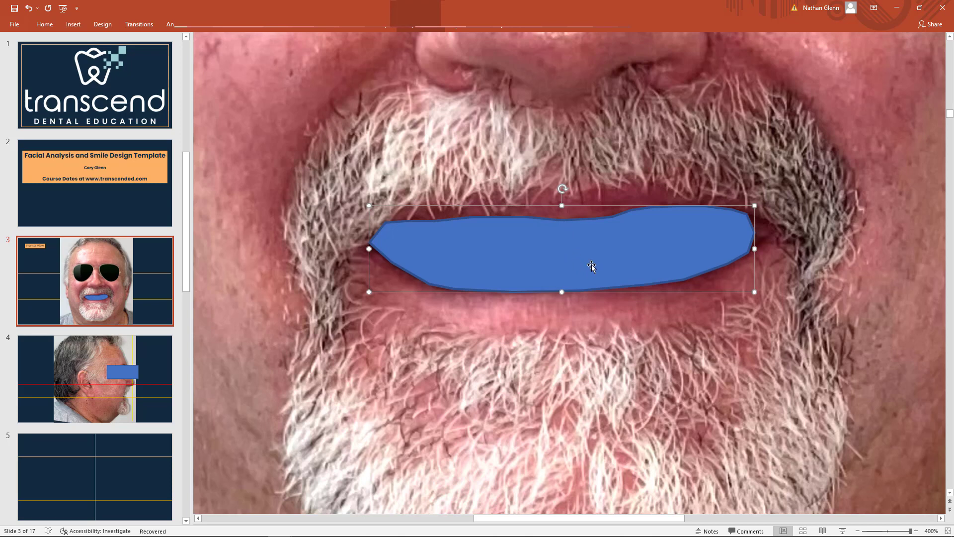
Step: Set the traced mouth shape to No Fill and its outline weight to ¼ pt
{"action": "right_click", "coordinate": [555, 243]}
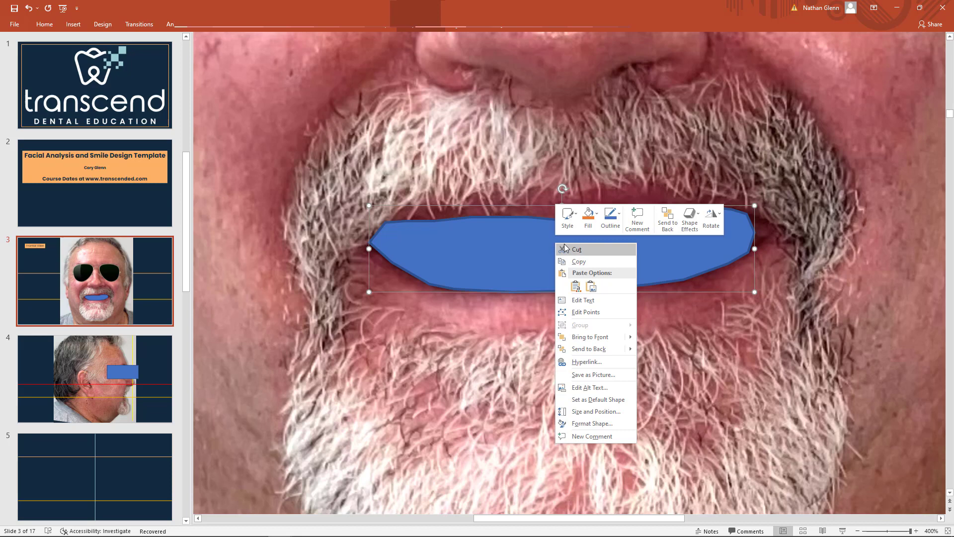
{"action": "left_click", "coordinate": [596, 224]}
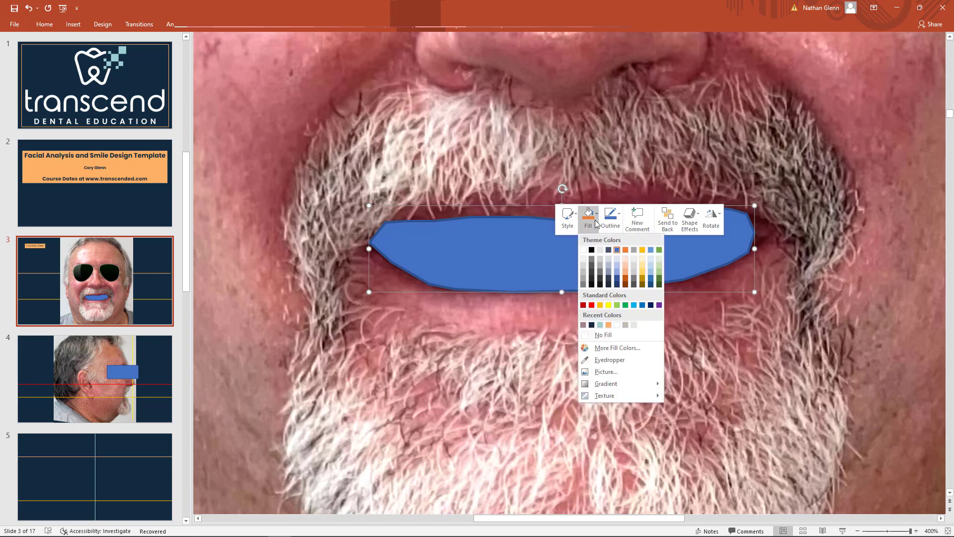
{"action": "left_click", "coordinate": [607, 335]}
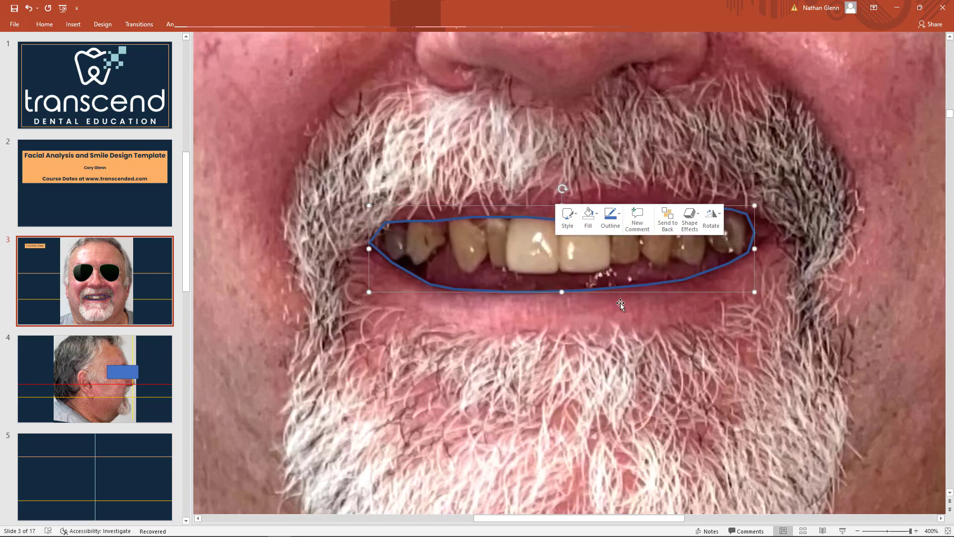
{"action": "left_click", "coordinate": [617, 215]}
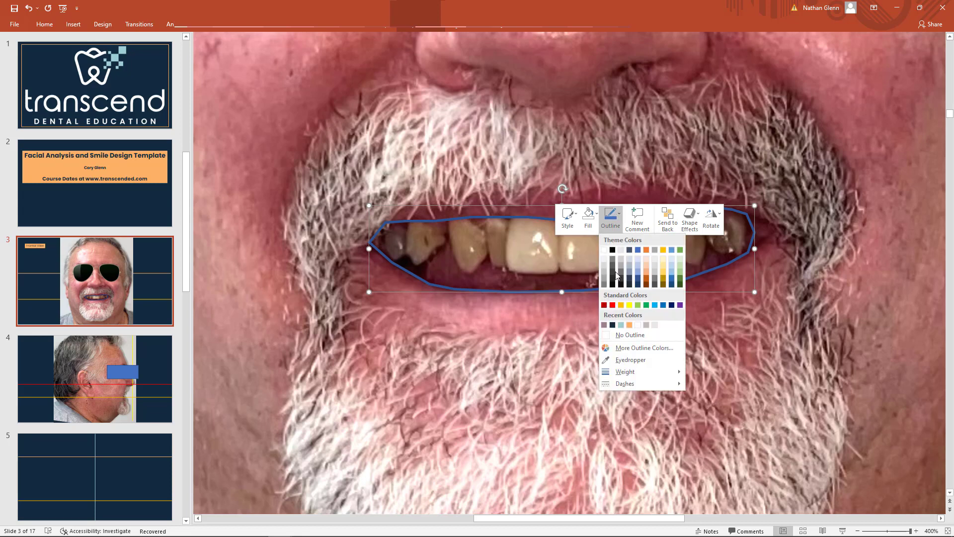
{"action": "mouse_move", "coordinate": [641, 371]}
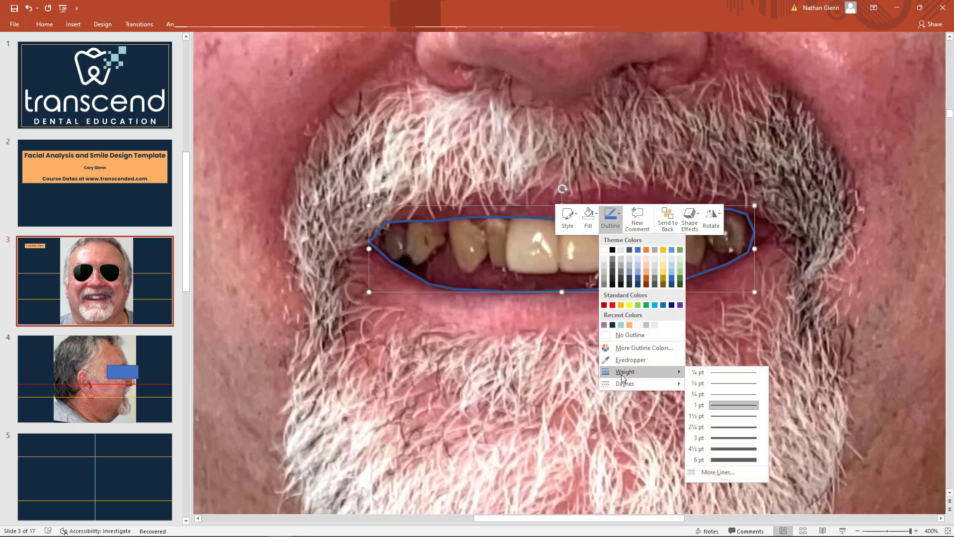
{"action": "left_click", "coordinate": [725, 372]}
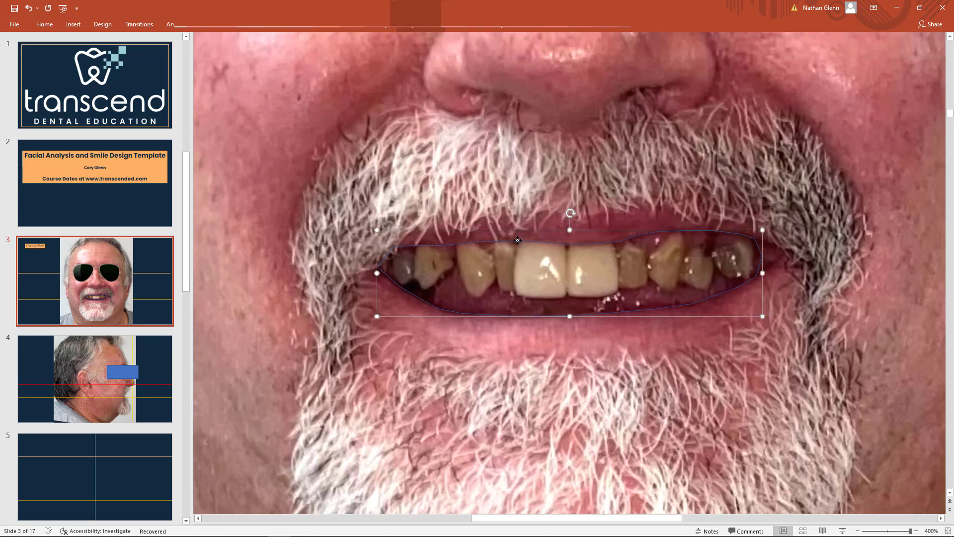
Step: Recolour the mouth shape's outline with the Eyedropper, sampling the dark red tone inside the mouth near its corner
{"action": "right_click", "coordinate": [510, 216]}
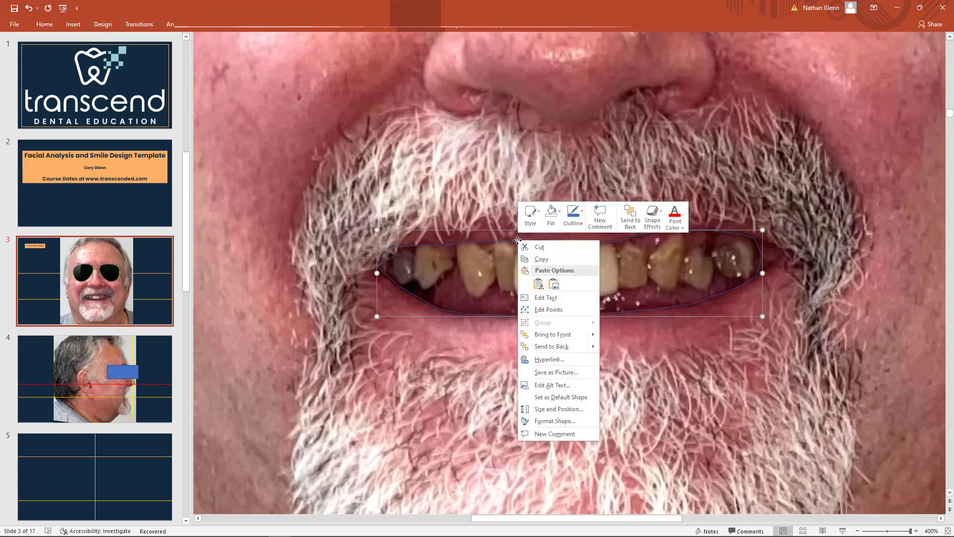
{"action": "left_click", "coordinate": [573, 216]}
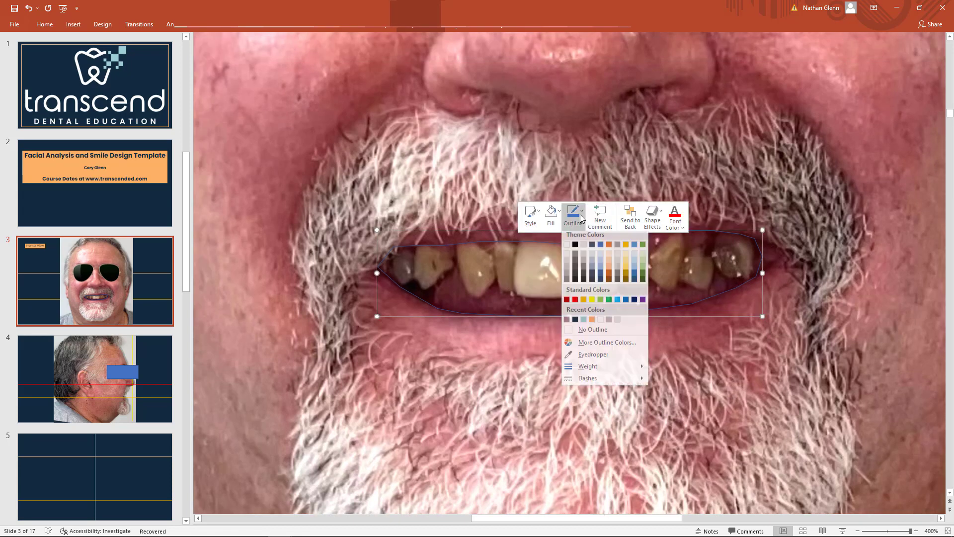
{"action": "left_click", "coordinate": [597, 358]}
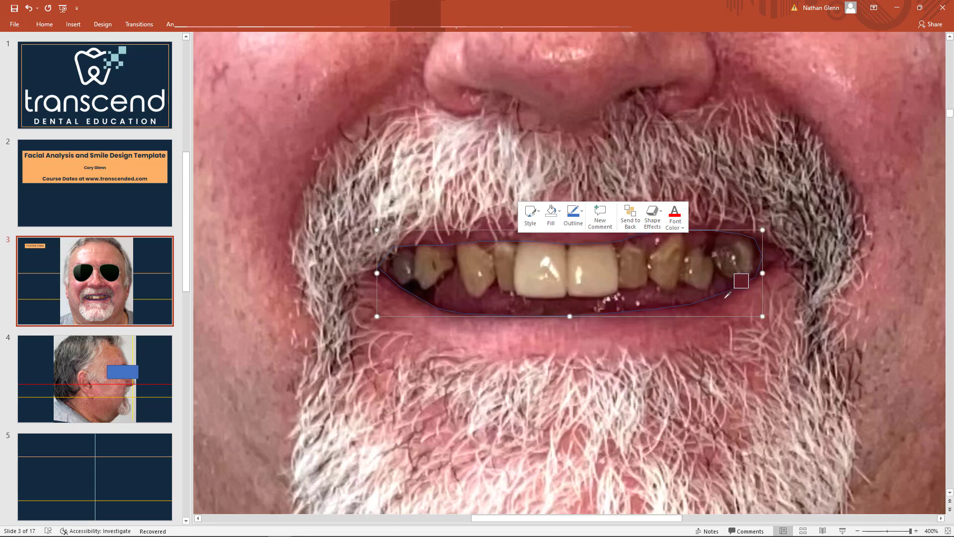
{"action": "left_click", "coordinate": [744, 287]}
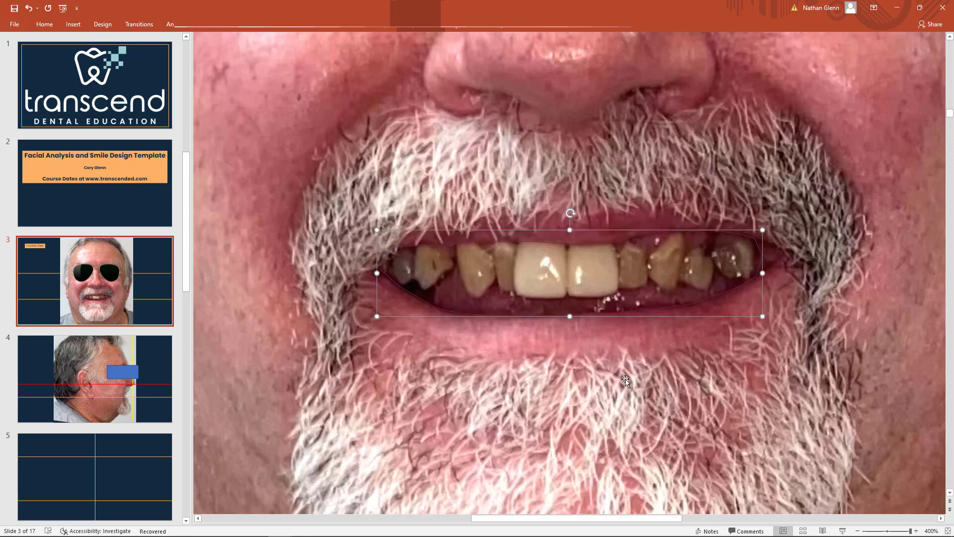
Step: Send the mouth shape and the face photo together to the back, uncovering the reference tooth photo and guide lines
{"action": "scroll", "coordinate": [515, 330], "scroll_direction": "down", "scroll_amount": 5, "text": "ctrl"}
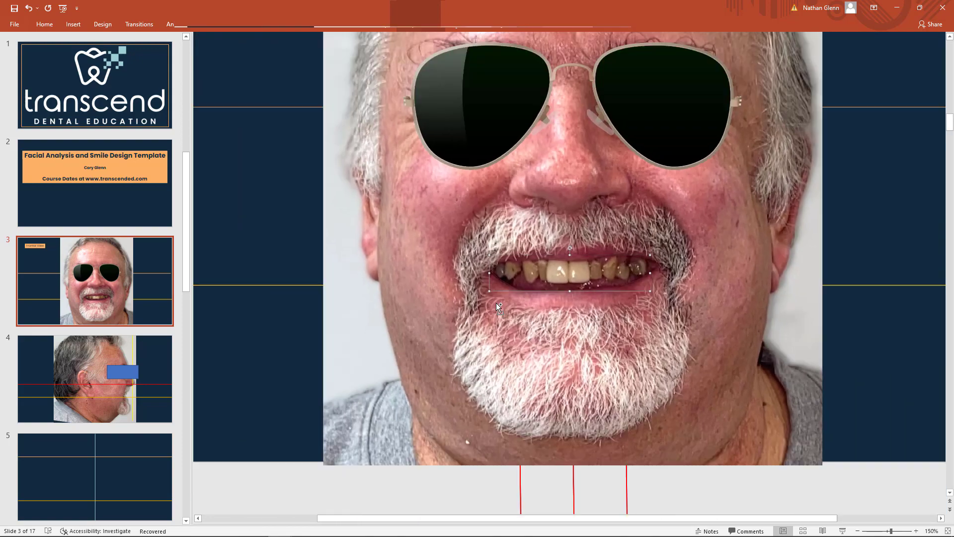
{"action": "left_click", "coordinate": [364, 193], "text": "shift"}
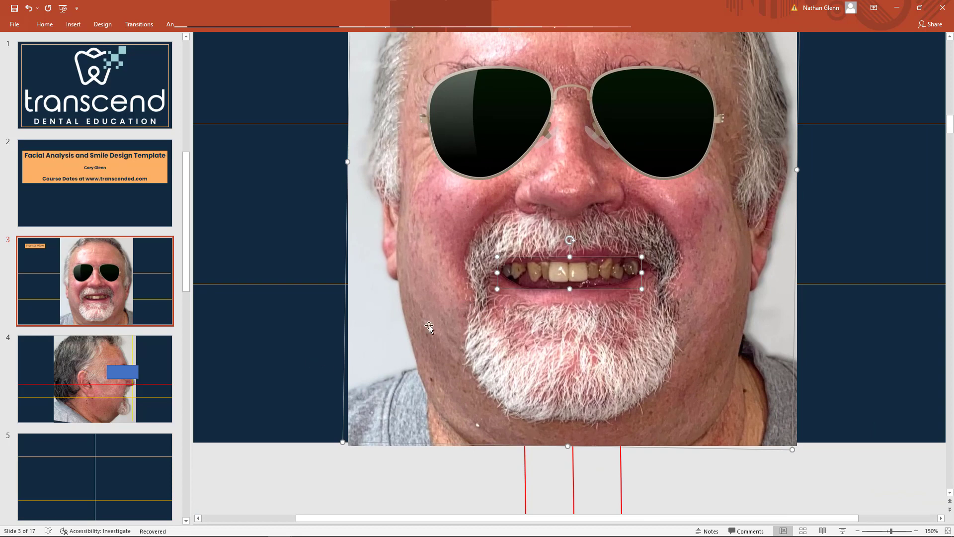
{"action": "right_click", "coordinate": [411, 335]}
{"action": "key", "text": "Escape"}
{"action": "right_click", "coordinate": [405, 365]}
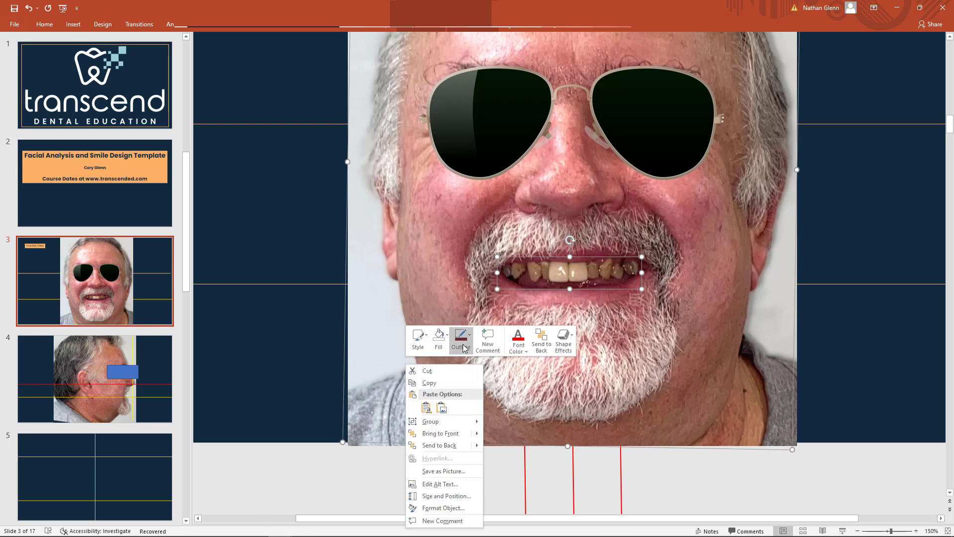
{"action": "left_click", "coordinate": [439, 445]}
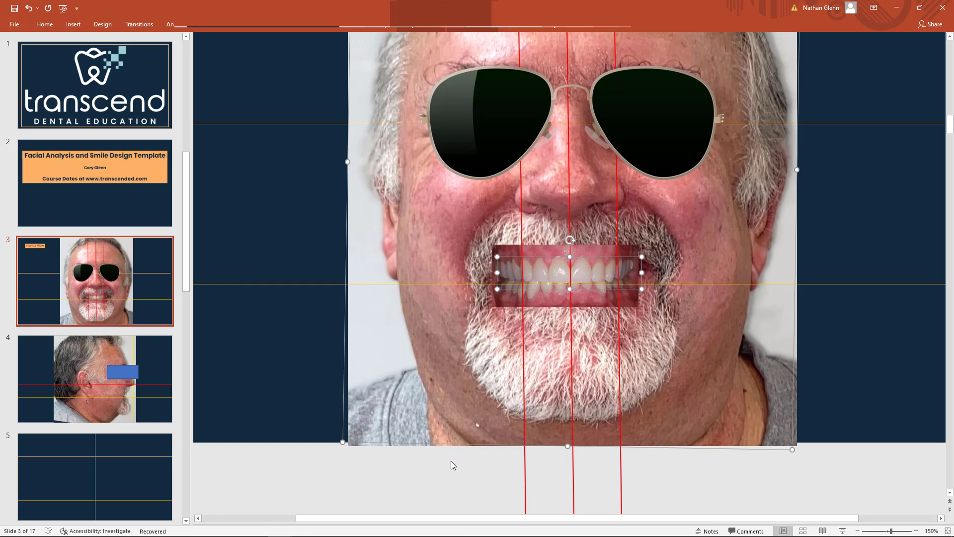
Step: Try to bring the tooth photo, mouth shape and face photo together to the front, and undo that reordering
{"action": "left_click", "coordinate": [510, 248], "text": "shift"}
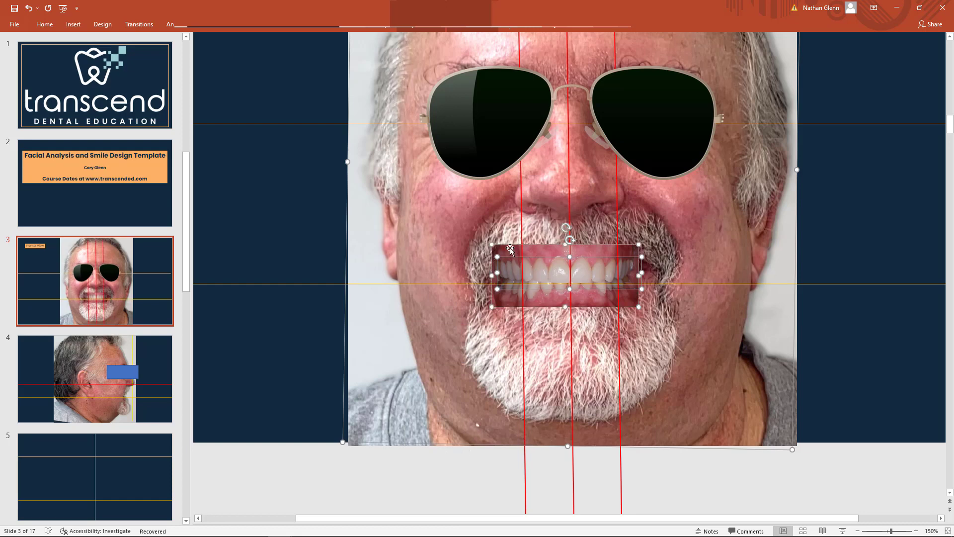
{"action": "right_click", "coordinate": [509, 247]}
{"action": "right_click", "coordinate": [496, 247]}
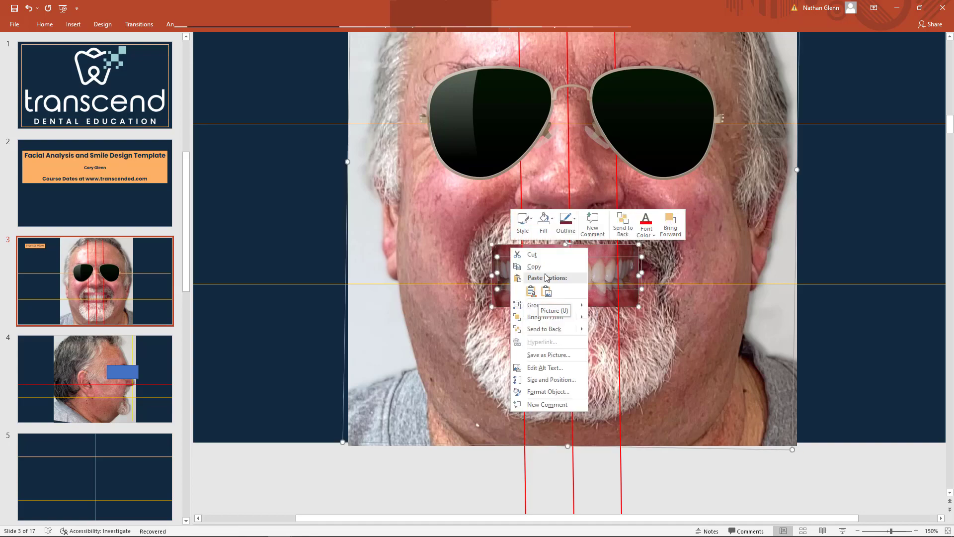
{"action": "left_click", "coordinate": [542, 319]}
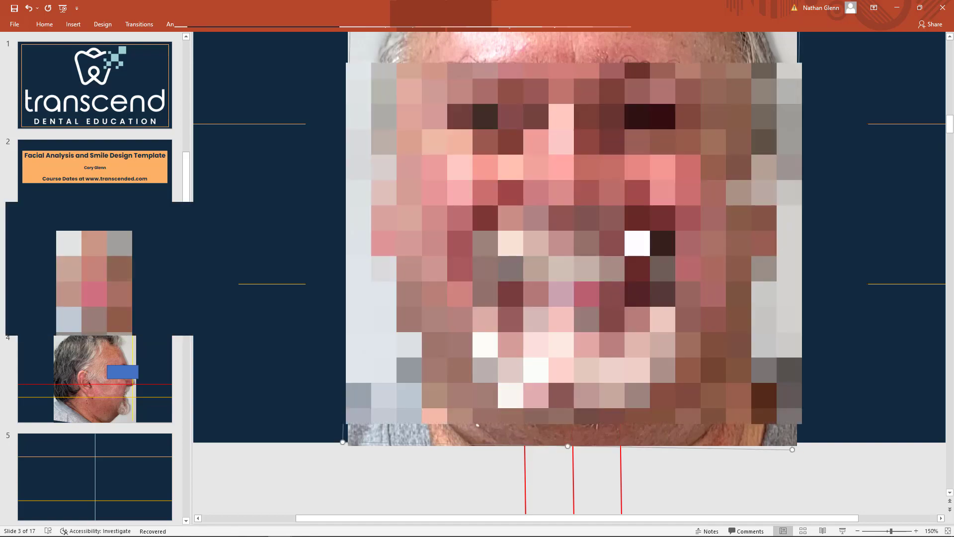
{"action": "scroll", "coordinate": [563, 278], "scroll_direction": "up", "scroll_amount": 7, "text": "ctrl"}
{"action": "left_click", "coordinate": [563, 467]}
{"action": "scroll", "coordinate": [563, 348], "scroll_direction": "down", "scroll_amount": 9, "text": "ctrl"}
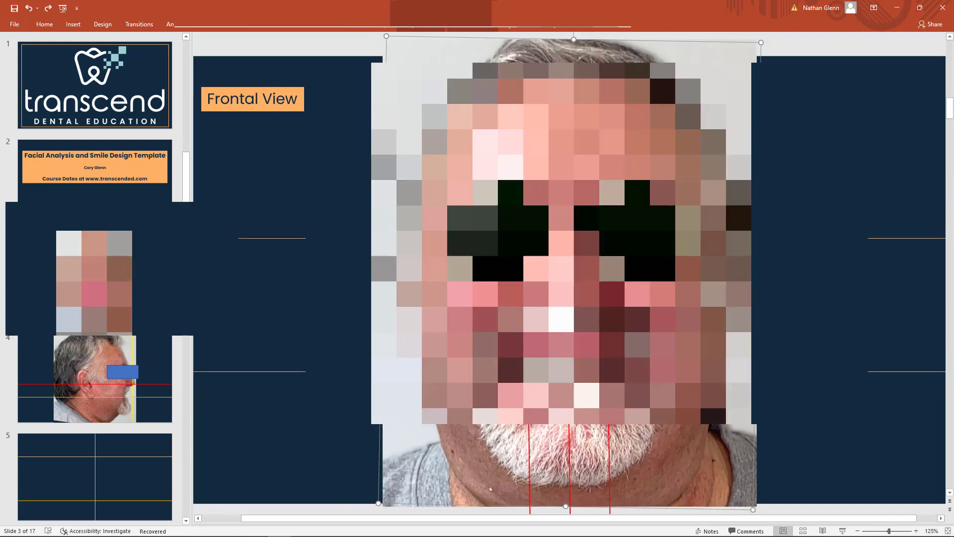
{"action": "key", "text": "ctrl+z"}
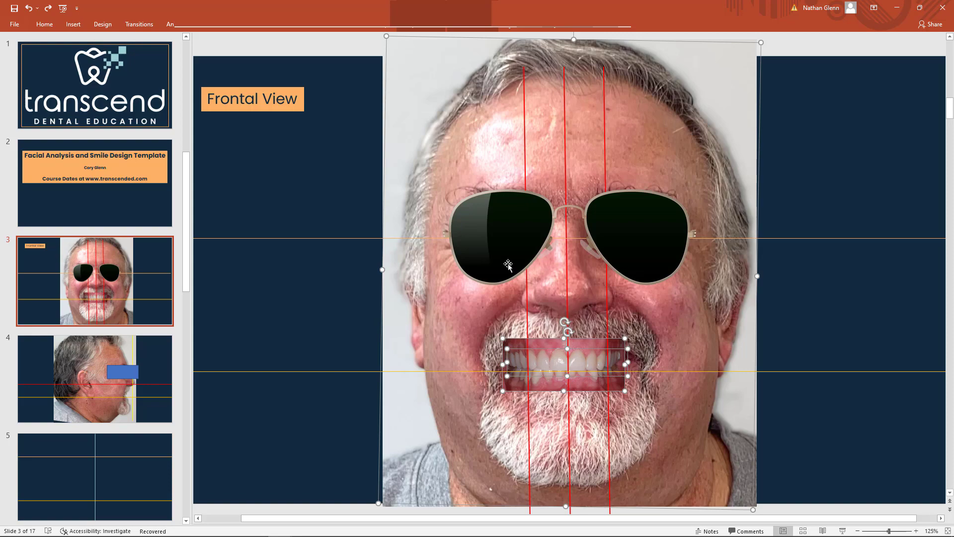
Step: Add the sunglasses to the selected tooth photo, mouth shape and face photo, and bring them all to the front
{"action": "left_click", "coordinate": [507, 264]}
{"action": "right_click", "coordinate": [507, 264]}
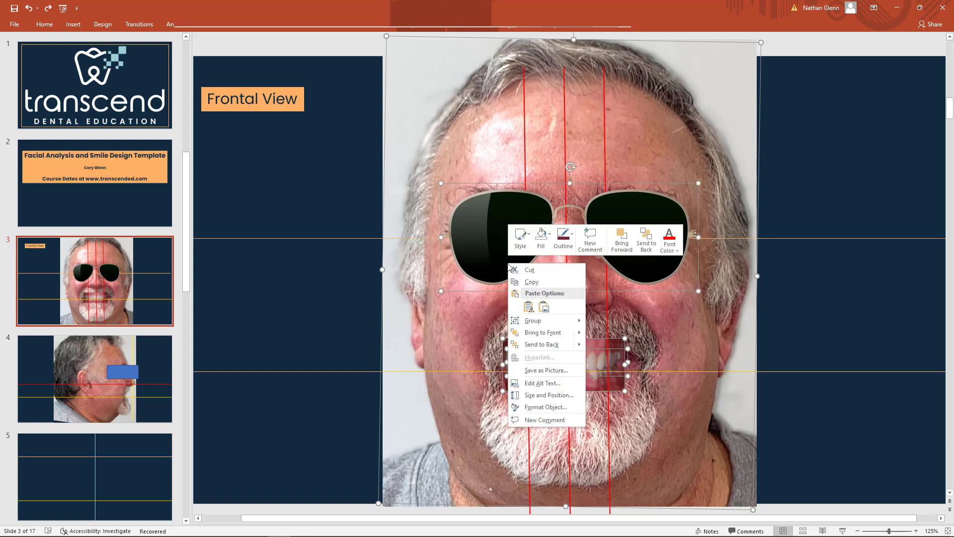
{"action": "left_click", "coordinate": [538, 337]}
Step: Switch to Snipping Tool and capture the tooth photo area exactly within the mouth shape's bounding box
{"action": "scroll", "coordinate": [571, 381], "scroll_direction": "up", "scroll_amount": 8, "text": "ctrl"}
{"action": "scroll", "coordinate": [571, 384], "scroll_direction": "down", "scroll_amount": 6}
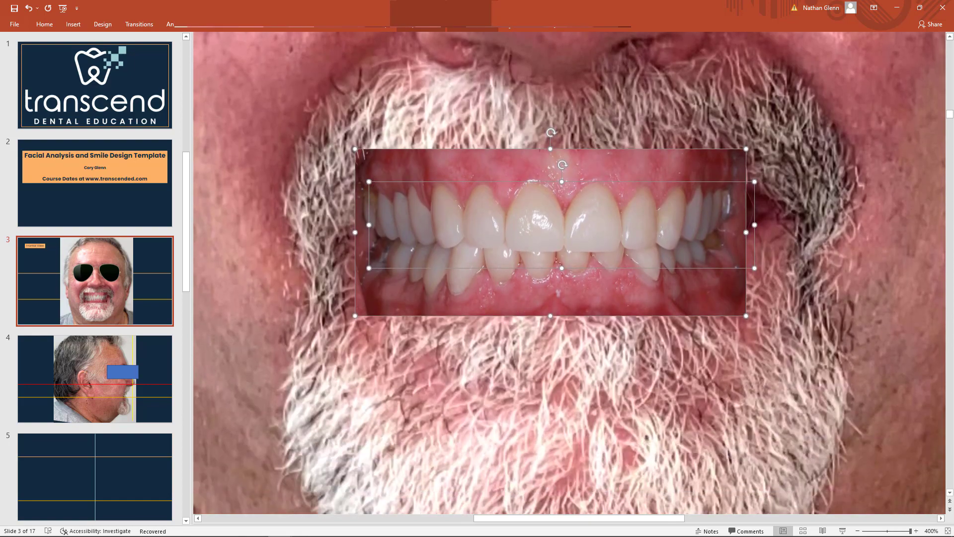
{"action": "mouse_move", "coordinate": [203, 531]}
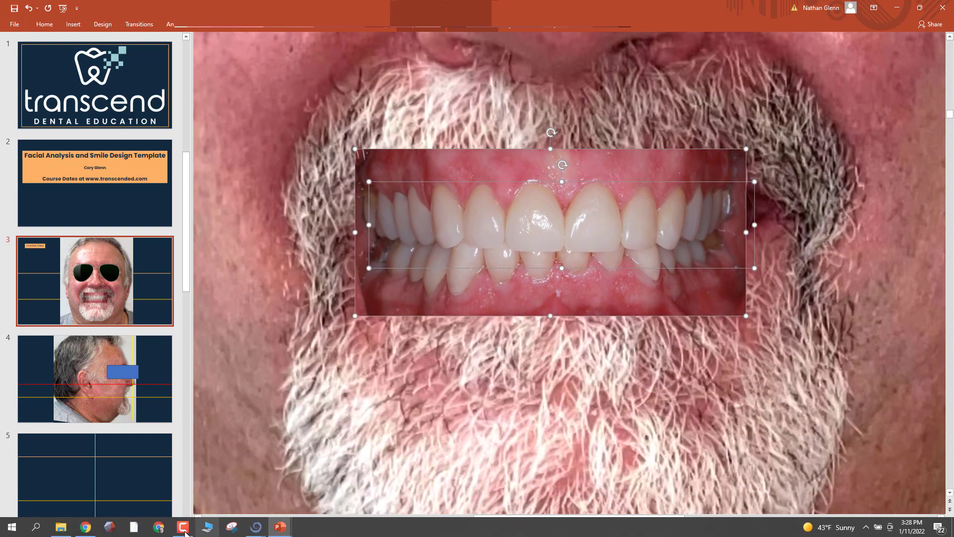
{"action": "left_click", "coordinate": [232, 527]}
{"action": "left_click", "coordinate": [490, 63]}
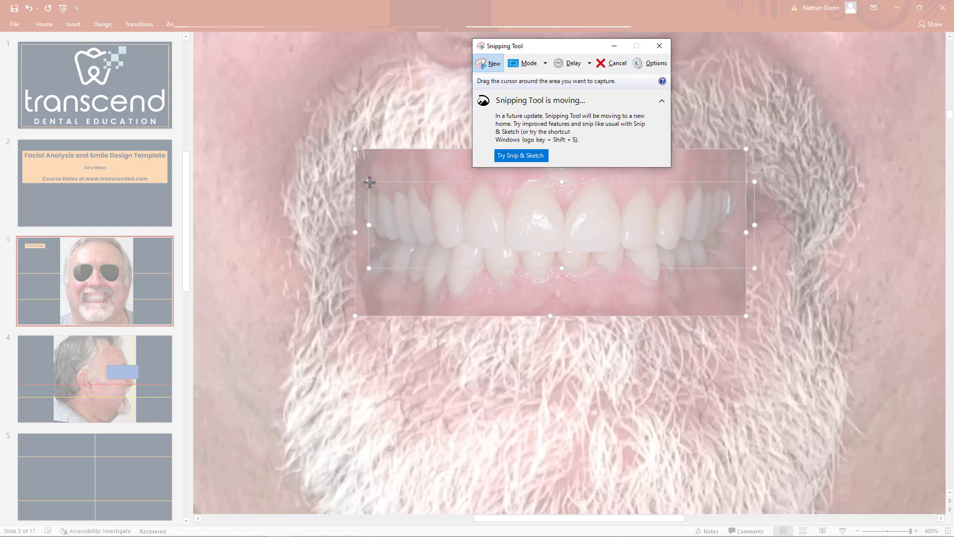
{"action": "left_click_drag", "start_coordinate": [369, 182], "coordinate": [753, 268]}
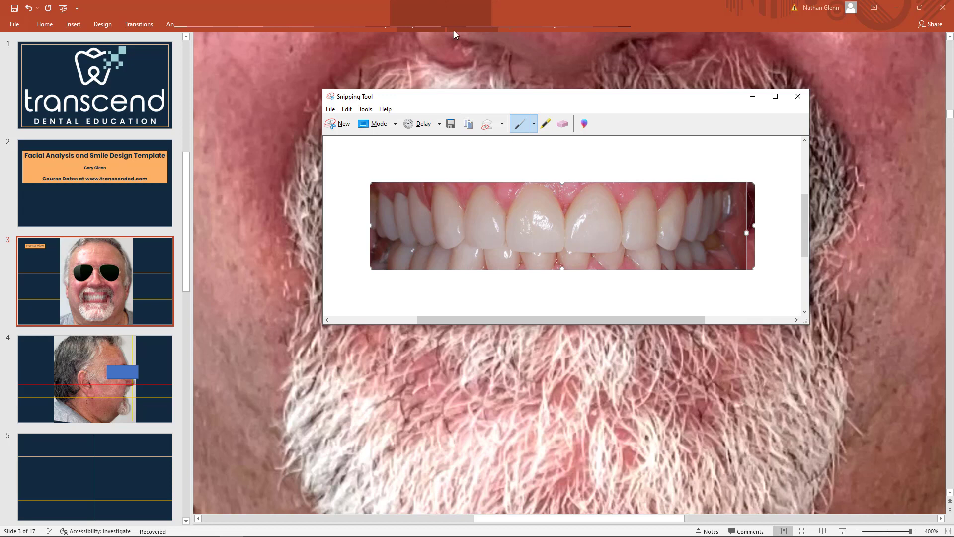
Step: Save the tooth snip as a JPEG file named "sim 2" and minimise Snipping Tool
{"action": "left_click", "coordinate": [331, 109]}
{"action": "left_click", "coordinate": [344, 136]}
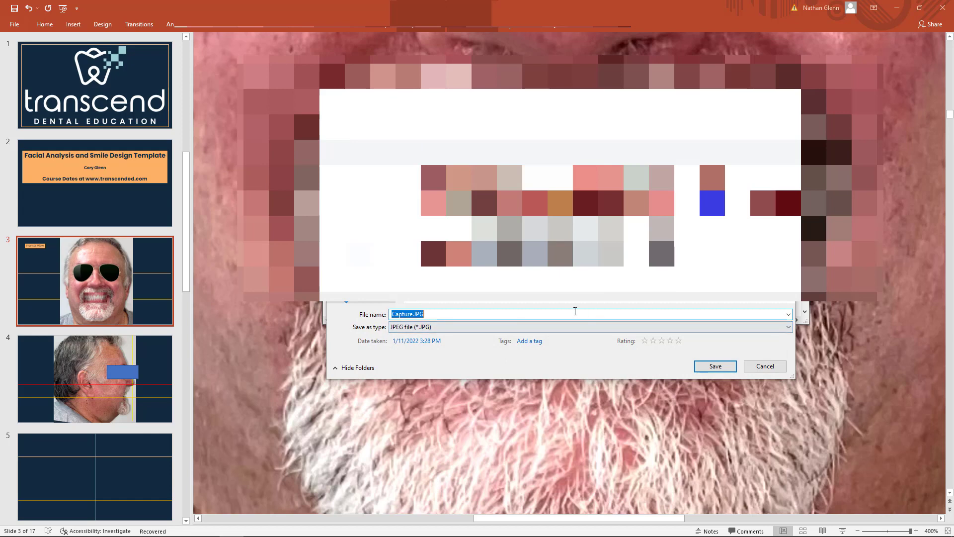
{"action": "left_click", "coordinate": [711, 240]}
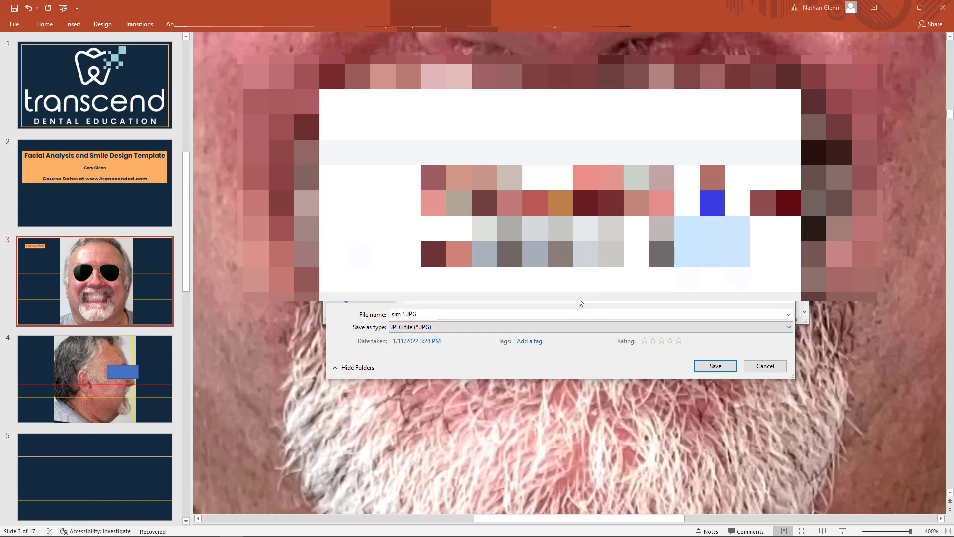
{"action": "left_click", "coordinate": [568, 313]}
{"action": "type", "text": "sim 2"}
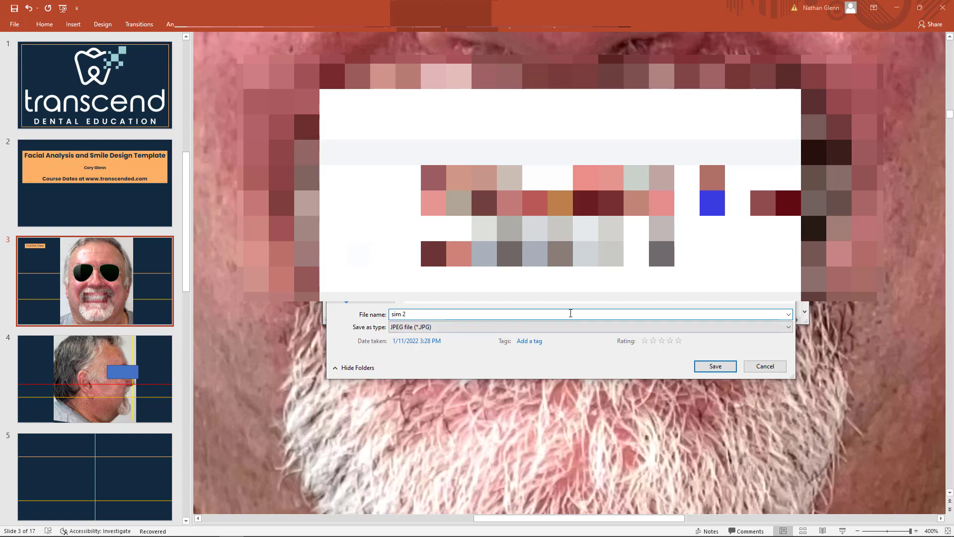
{"action": "key", "text": "Return"}
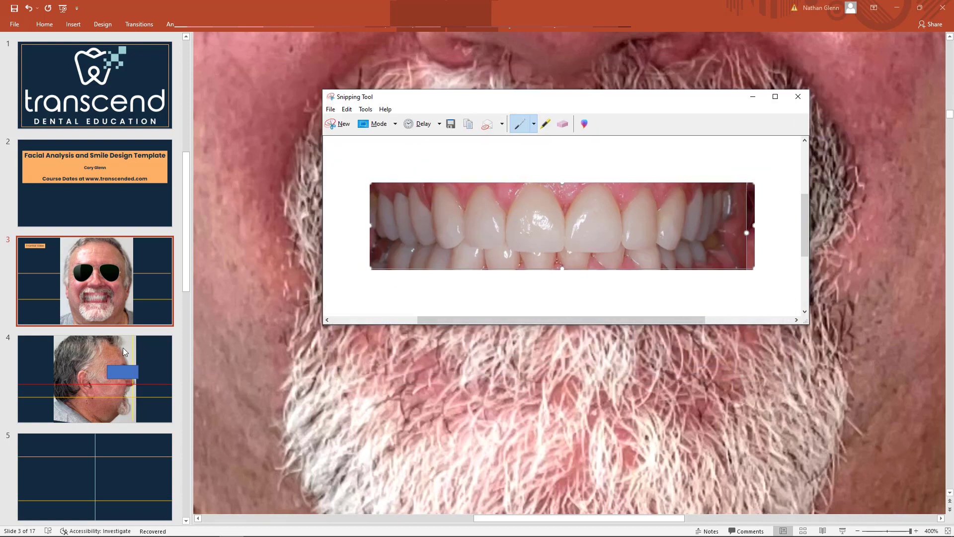
{"action": "left_click", "coordinate": [753, 97]}
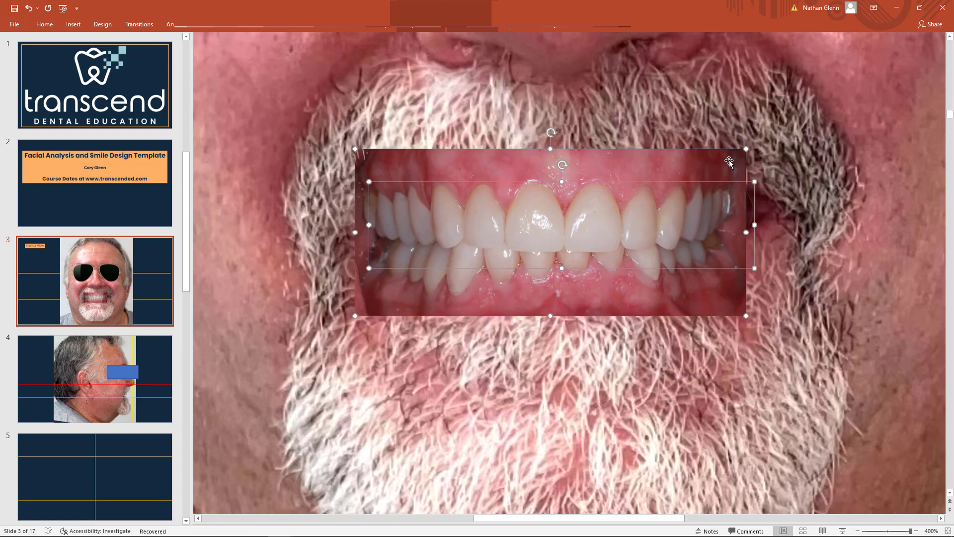
Step: Clear the multiple selection and send only the face photo to the back, uncovering the red and yellow reference lines
{"action": "scroll", "coordinate": [787, 302], "scroll_direction": "down", "scroll_amount": 5, "text": "ctrl"}
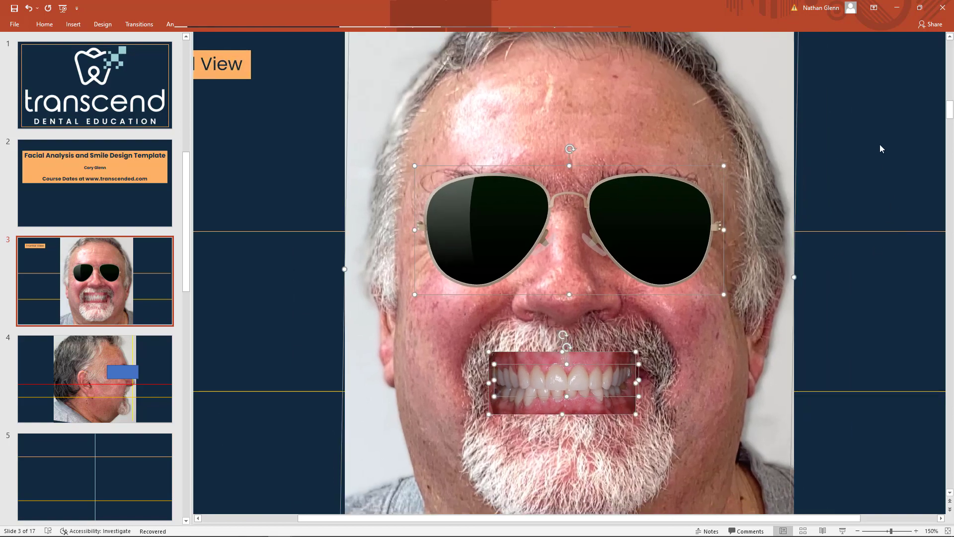
{"action": "left_click", "coordinate": [879, 145]}
{"action": "scroll", "coordinate": [595, 368], "scroll_direction": "up", "scroll_amount": 5, "text": "ctrl"}
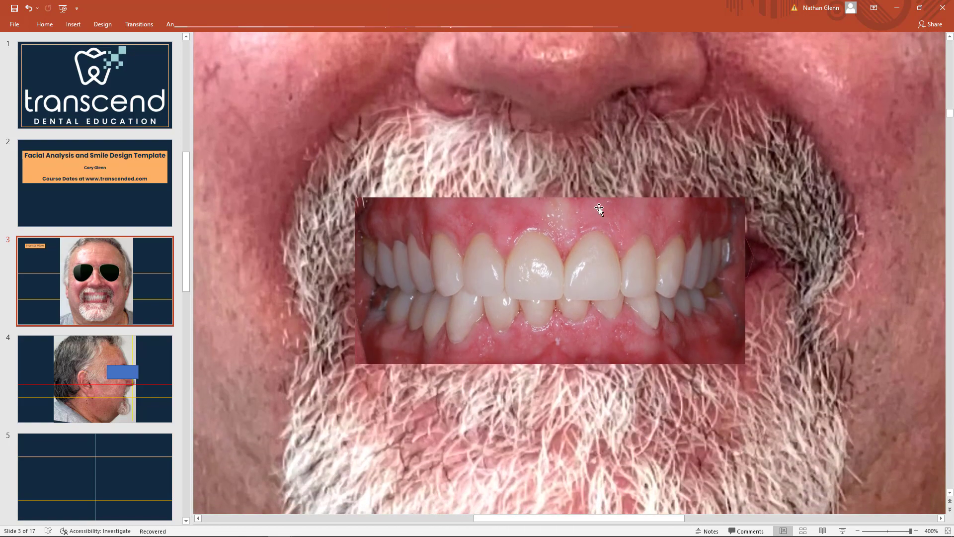
{"action": "right_click", "coordinate": [599, 208]}
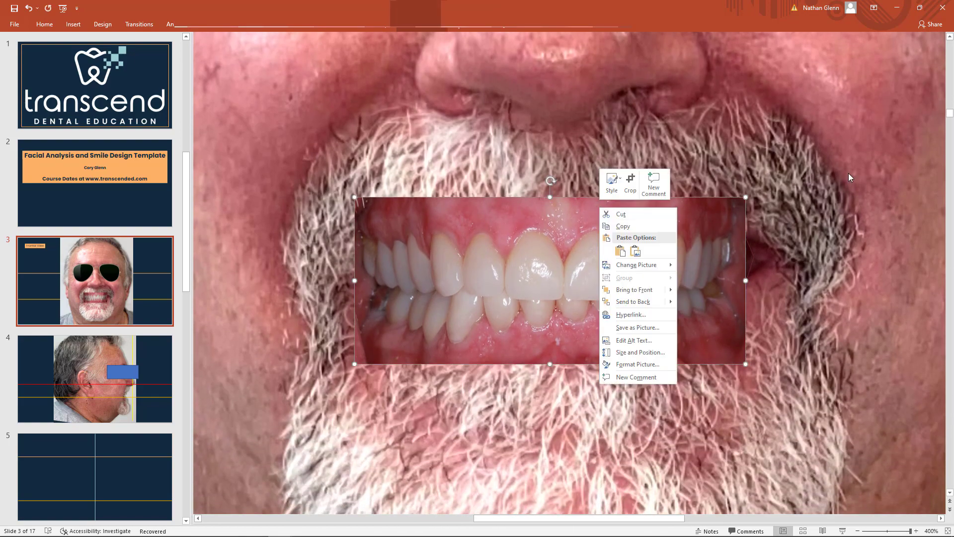
{"action": "left_click", "coordinate": [855, 142]}
{"action": "right_click", "coordinate": [855, 142]}
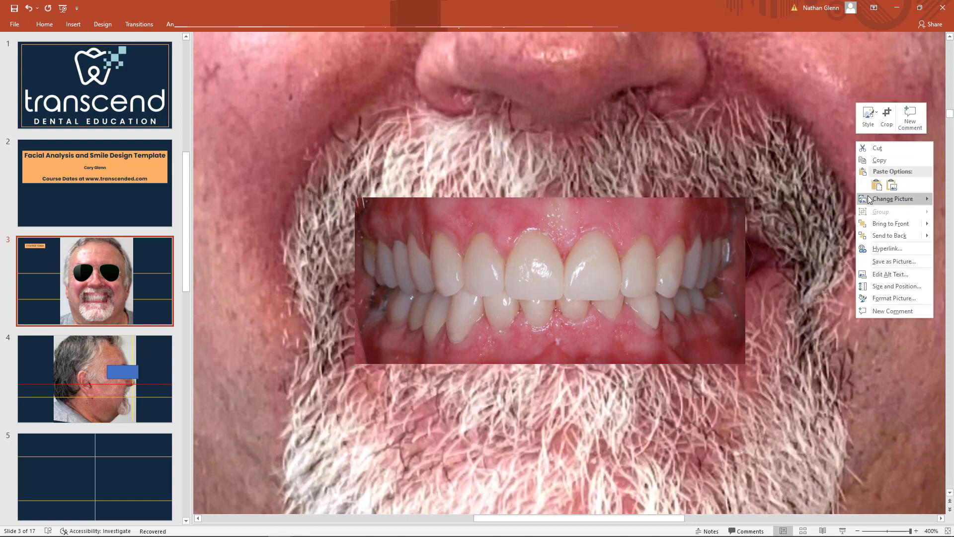
{"action": "left_click", "coordinate": [879, 235]}
Step: Send the reference tooth photo to the back so the patient's own mouth and the traced shape are uncovered
{"action": "left_click", "coordinate": [589, 241]}
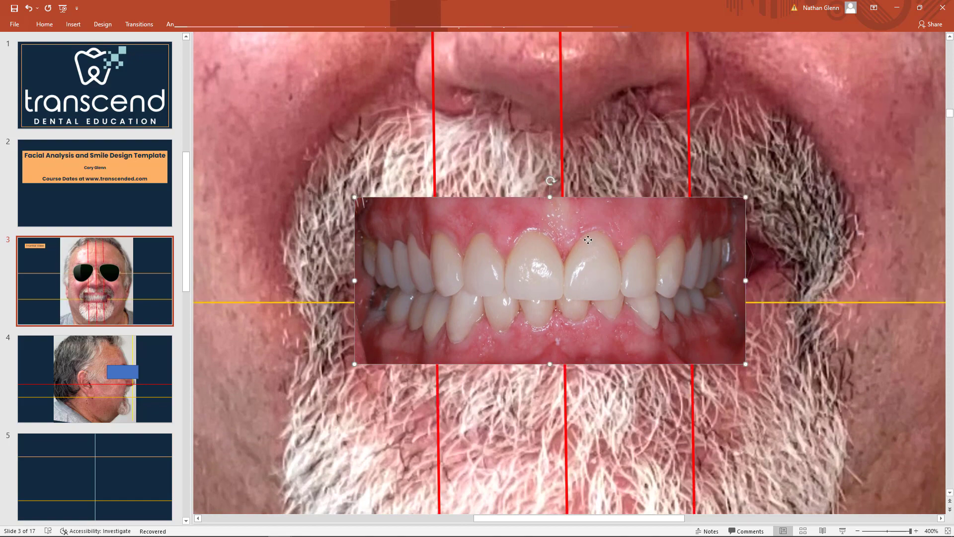
{"action": "right_click", "coordinate": [589, 242]}
{"action": "left_click", "coordinate": [622, 334]}
Step: Fill the traced mouth shape with the saved tooth snip as a picture from the computer
{"action": "left_click", "coordinate": [593, 246]}
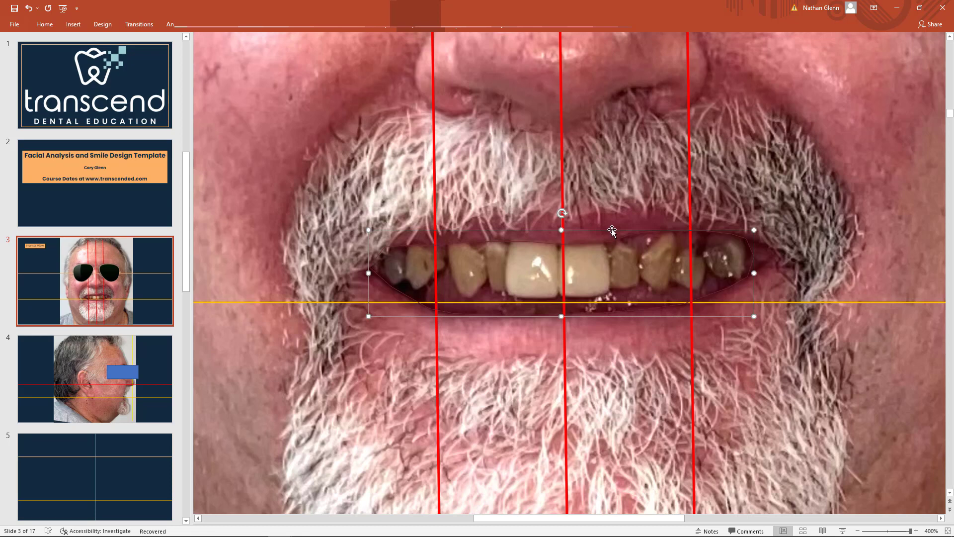
{"action": "right_click", "coordinate": [612, 232]}
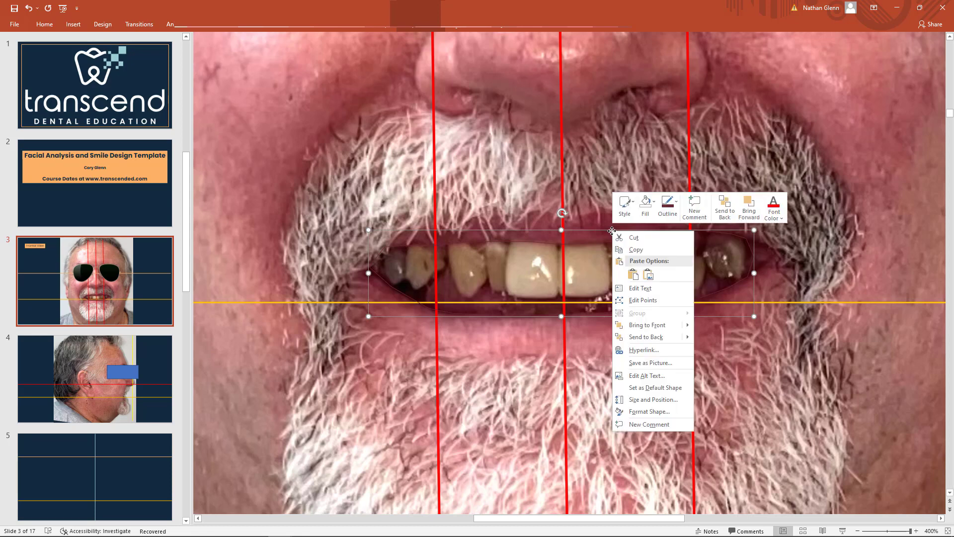
{"action": "left_click", "coordinate": [649, 207]}
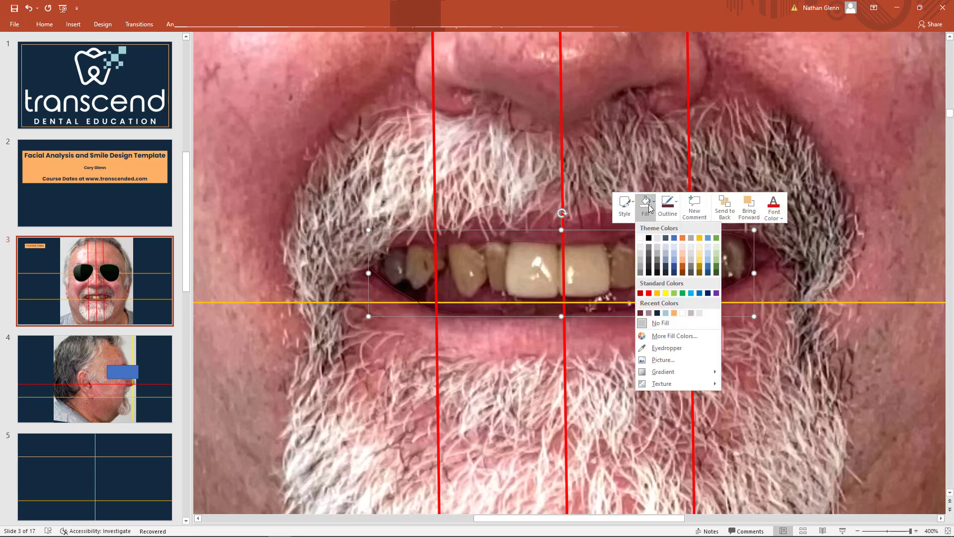
{"action": "left_click", "coordinate": [673, 358]}
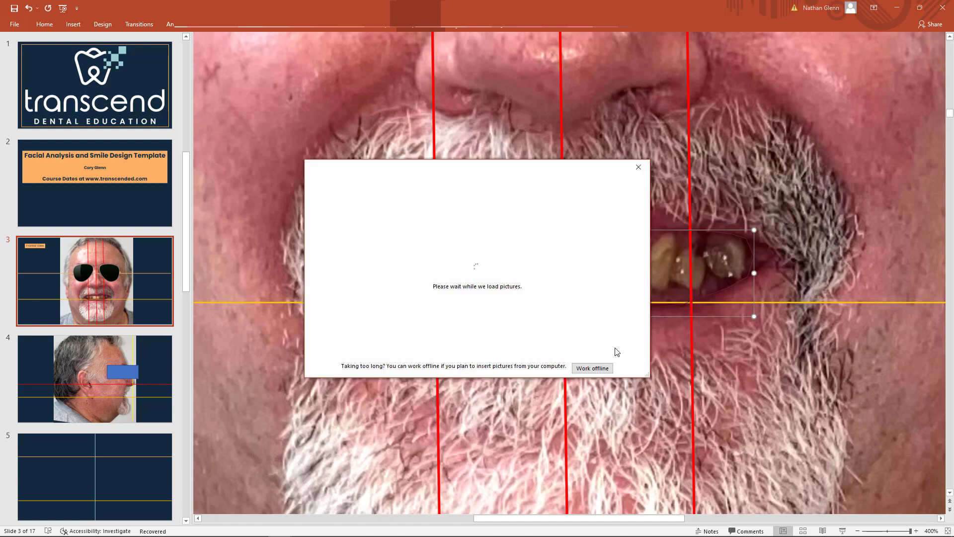
{"action": "left_click", "coordinate": [387, 220]}
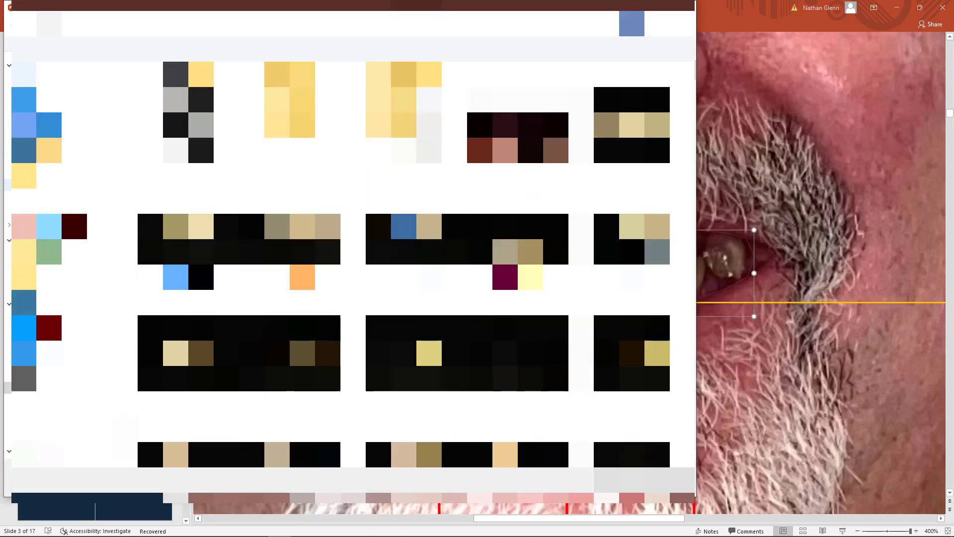
{"action": "double_click", "coordinate": [209, 75]}
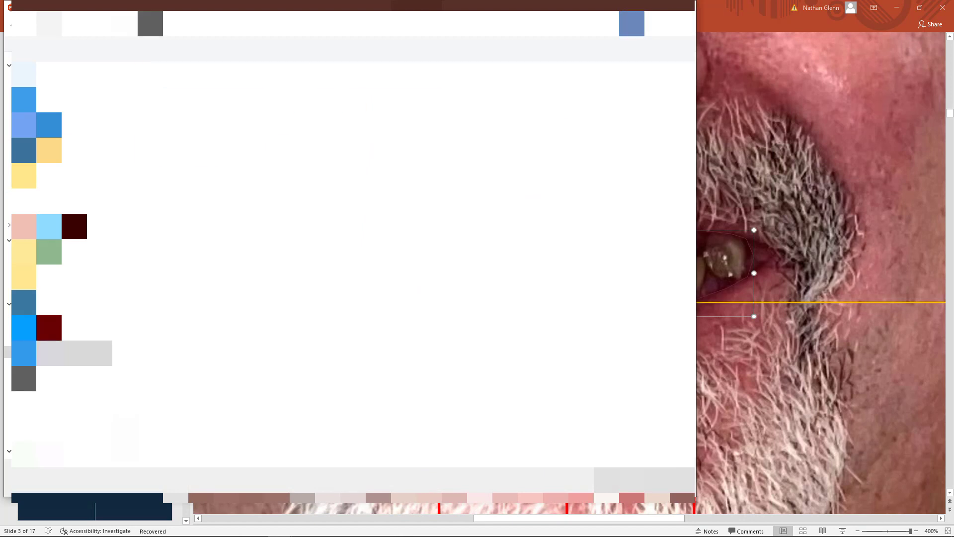
{"action": "left_click", "coordinate": [328, 138]}
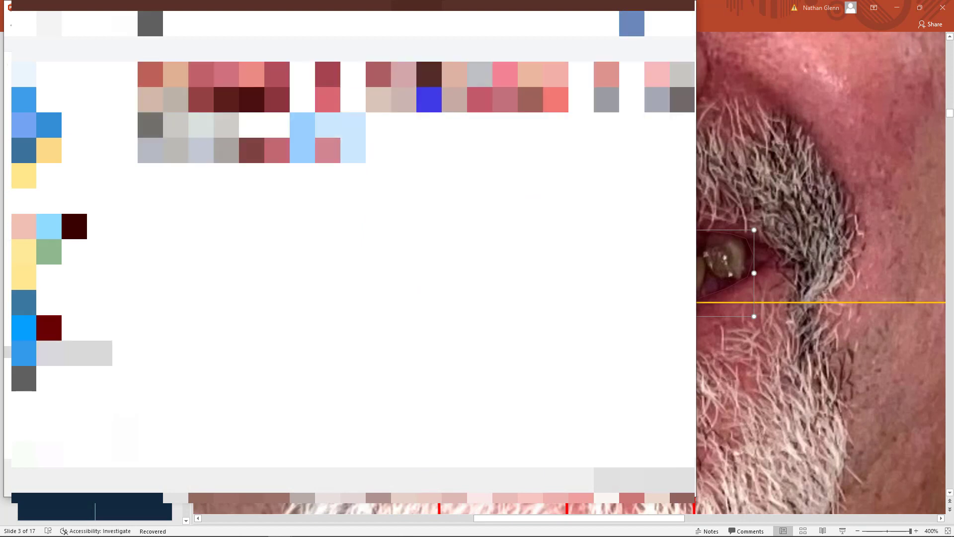
{"action": "left_click", "coordinate": [619, 483]}
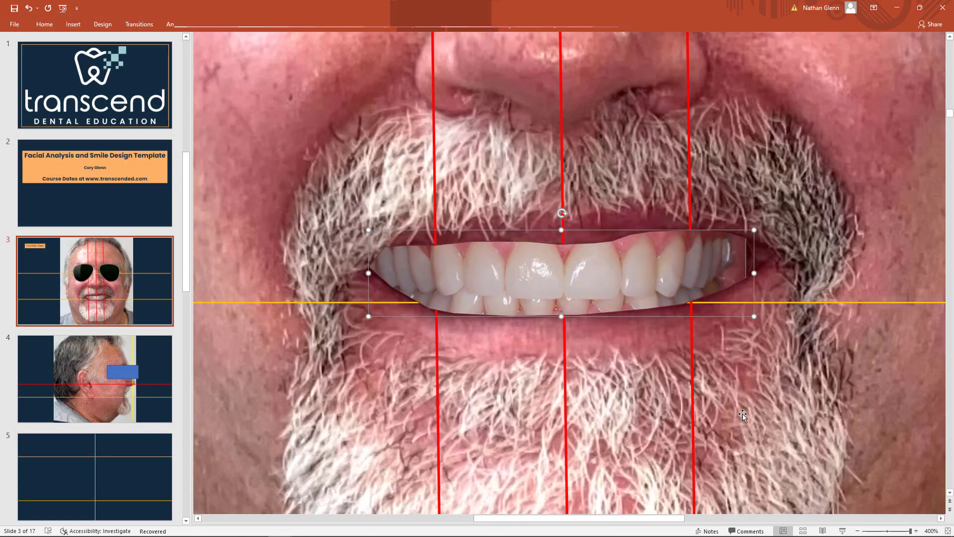
Step: Select the teeth-filled mouth shape, the face photo and the sunglasses together and send them to the back
{"action": "scroll", "coordinate": [846, 240], "scroll_direction": "down", "scroll_amount": 5, "text": "ctrl"}
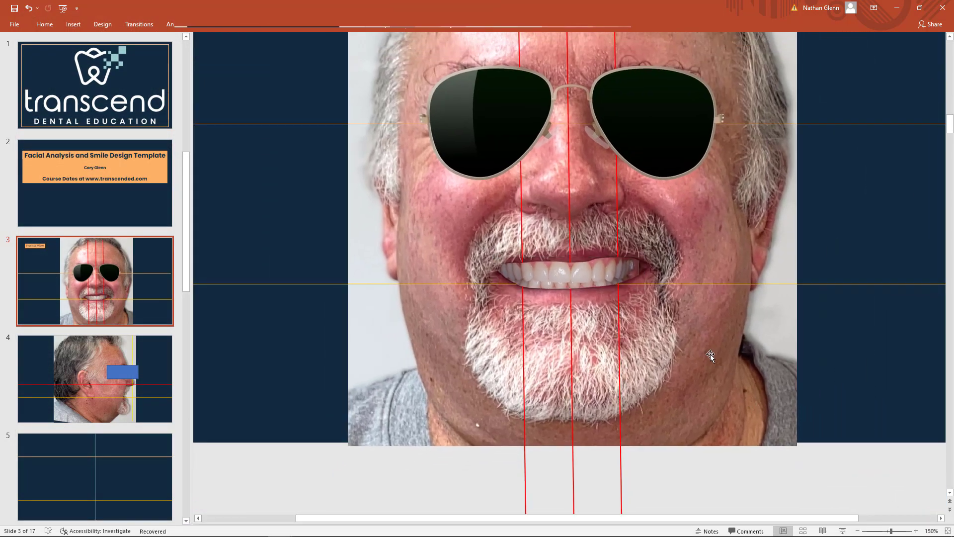
{"action": "left_click", "coordinate": [601, 275]}
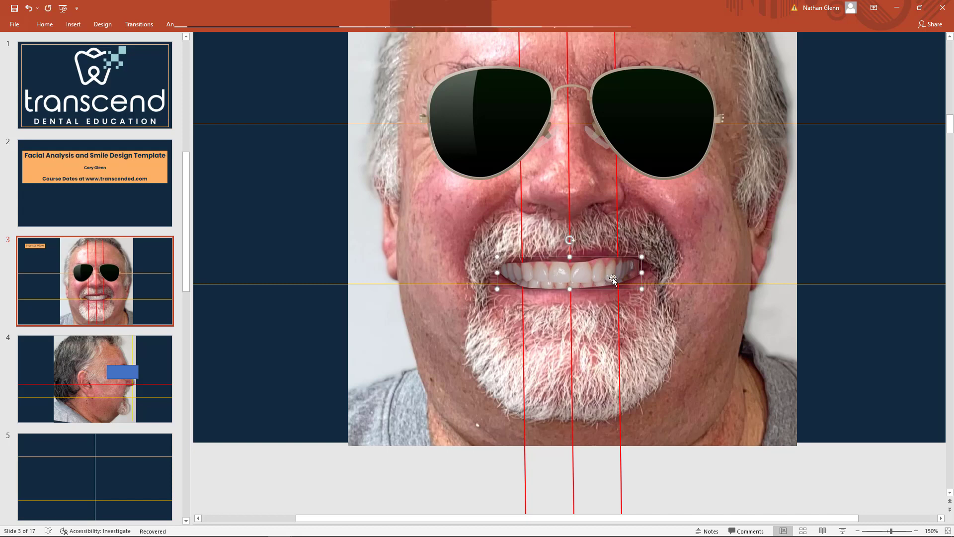
{"action": "left_click", "coordinate": [713, 238], "text": "shift"}
{"action": "left_click", "coordinate": [675, 145], "text": "shift"}
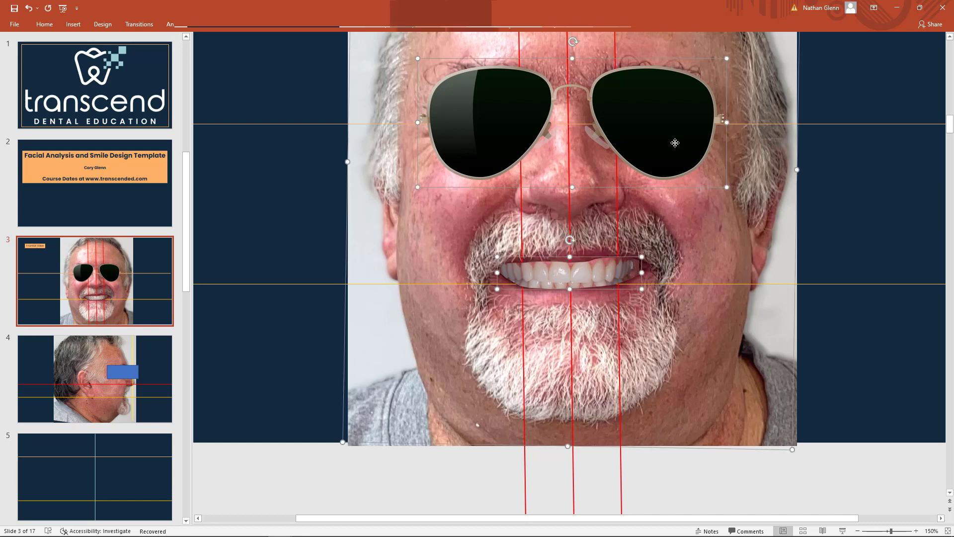
{"action": "right_click", "coordinate": [677, 144]}
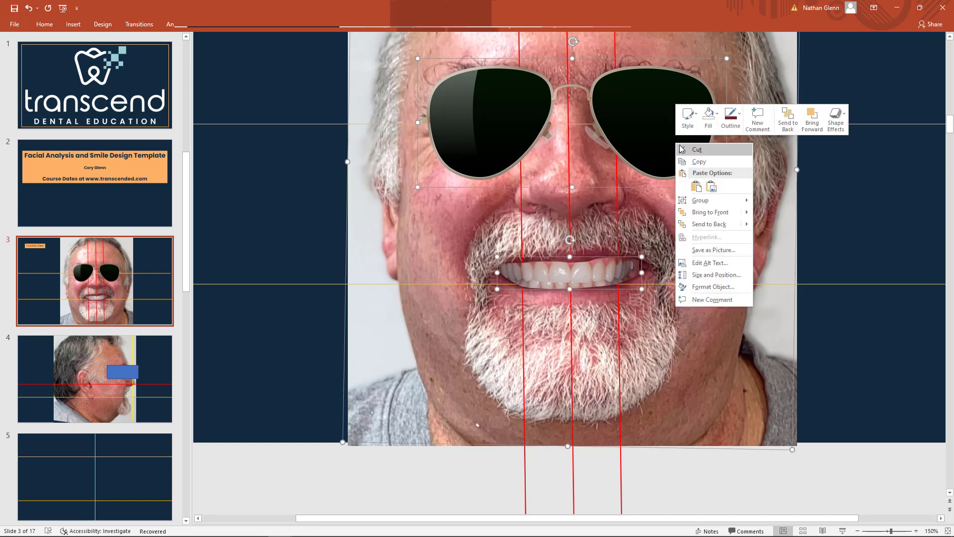
{"action": "left_click", "coordinate": [716, 224]}
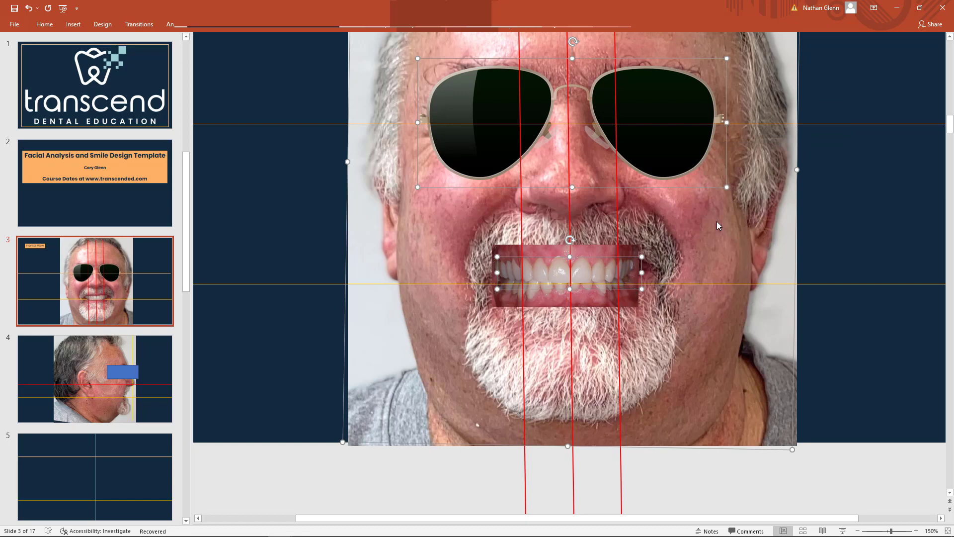
Step: Send the uncropped reference tooth photo to the back, behind the face photo, and clear the selection
{"action": "left_click", "coordinate": [631, 304]}
{"action": "right_click", "coordinate": [631, 304]}
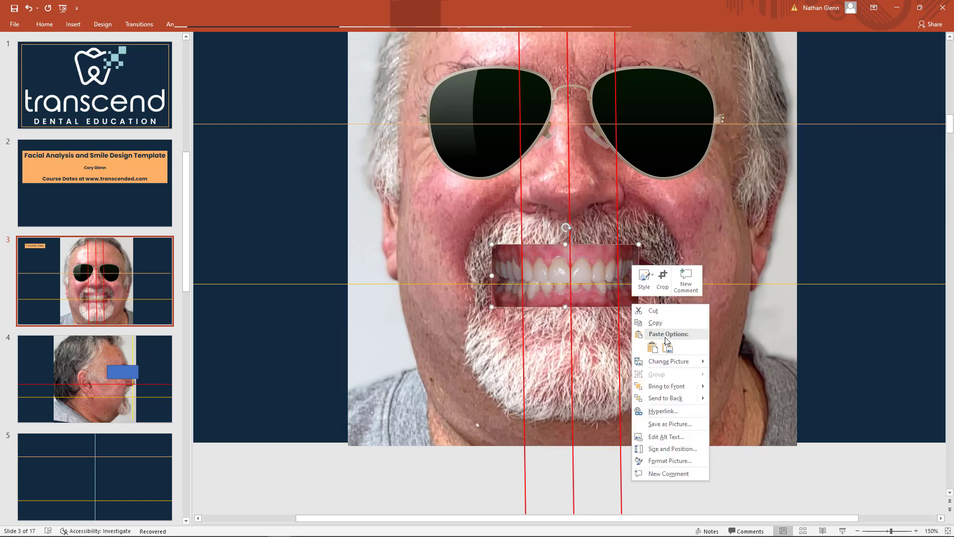
{"action": "left_click", "coordinate": [666, 397]}
{"action": "left_click", "coordinate": [905, 383]}
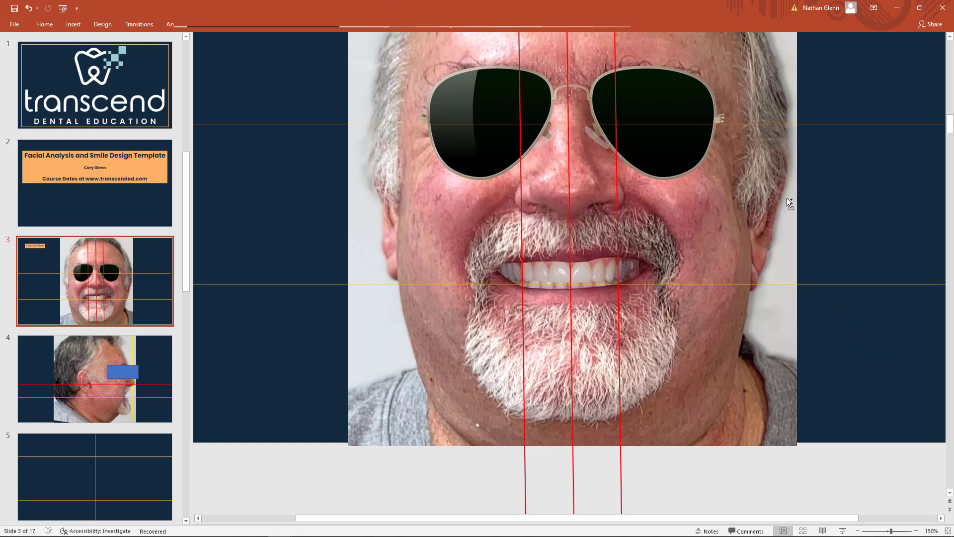
Step: Bring the face photo, teeth-filled mouth shape and sunglasses to the front together, covering the red and yellow reference lines
{"action": "scroll", "coordinate": [787, 197], "scroll_direction": "up", "scroll_amount": 10, "text": "ctrl"}
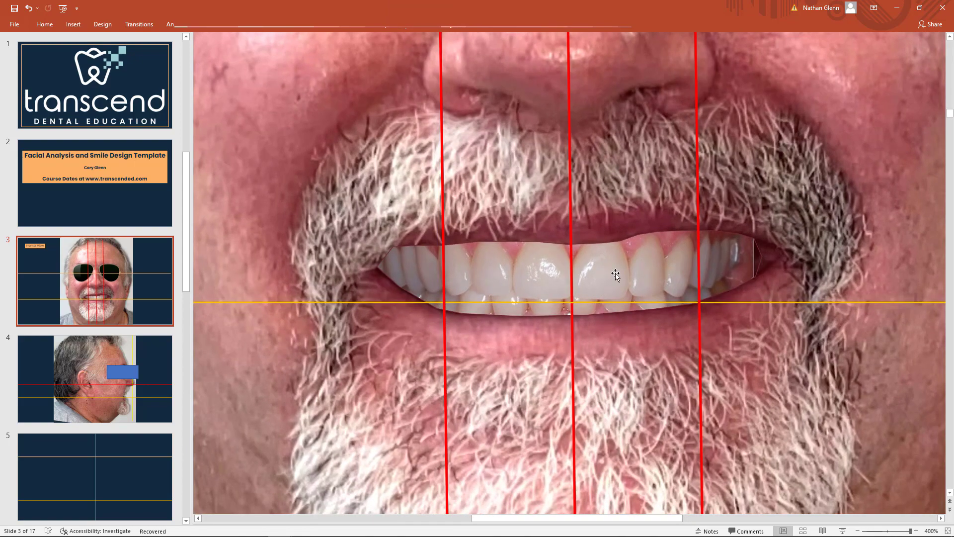
{"action": "scroll", "coordinate": [675, 284], "scroll_direction": "down", "scroll_amount": 10, "text": "ctrl"}
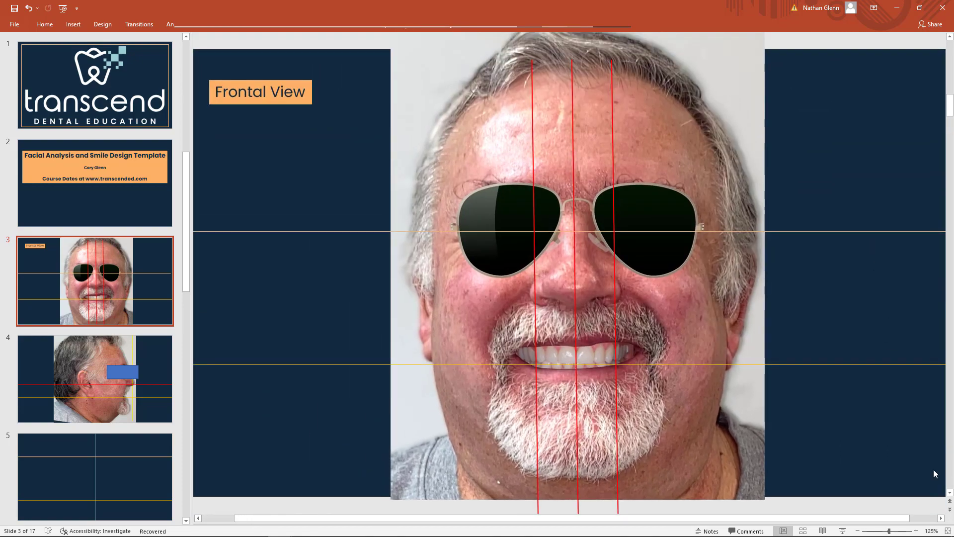
{"action": "left_click", "coordinate": [696, 312]}
{"action": "left_click", "coordinate": [602, 361], "text": "shift"}
{"action": "left_click", "coordinate": [649, 255], "text": "shift"}
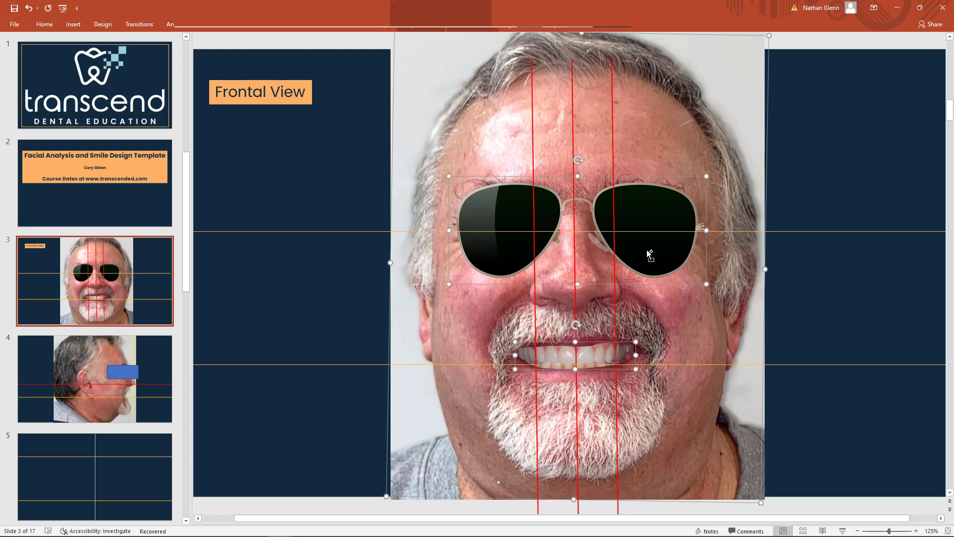
{"action": "right_click", "coordinate": [647, 251]}
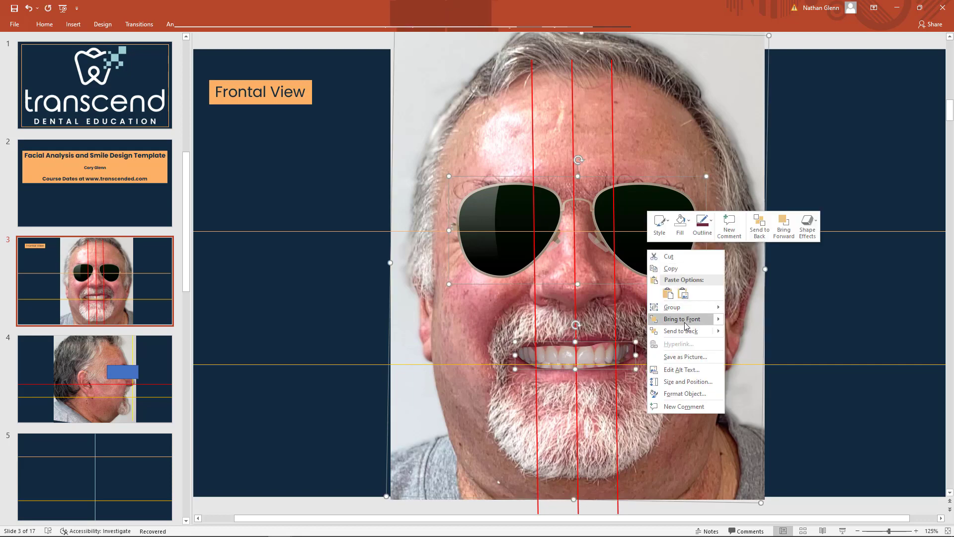
{"action": "left_click", "coordinate": [683, 319]}
{"action": "left_click", "coordinate": [863, 362]}
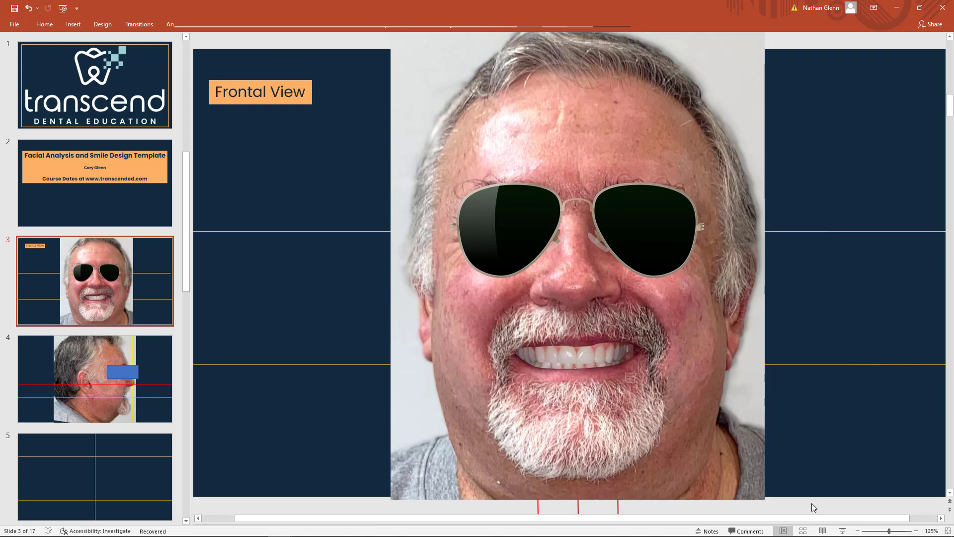
Step: Apply a 1 pt soft edge to the teeth-filled mouth shape and deselect it
{"action": "scroll", "coordinate": [783, 423], "scroll_direction": "up", "scroll_amount": 15, "text": "ctrl"}
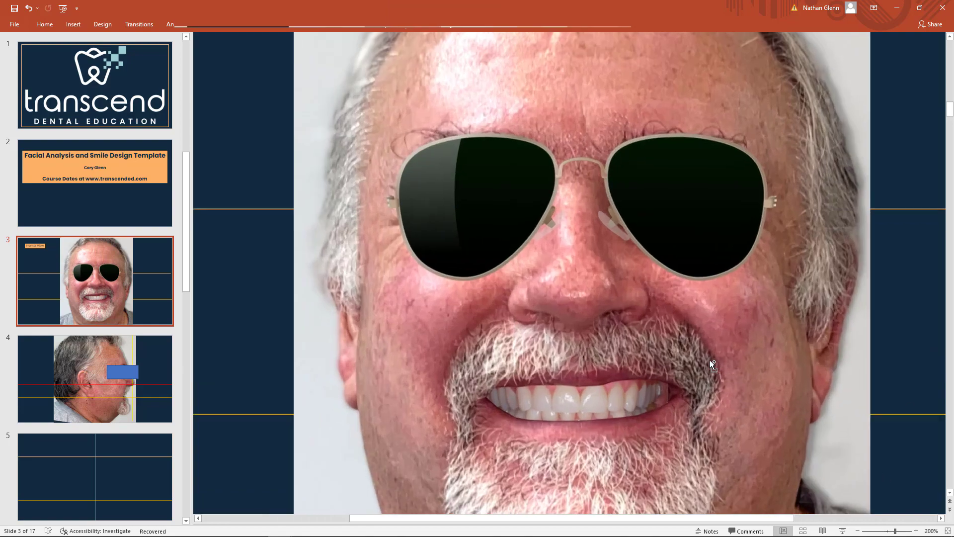
{"action": "scroll", "coordinate": [746, 429], "scroll_direction": "down", "scroll_amount": 1}
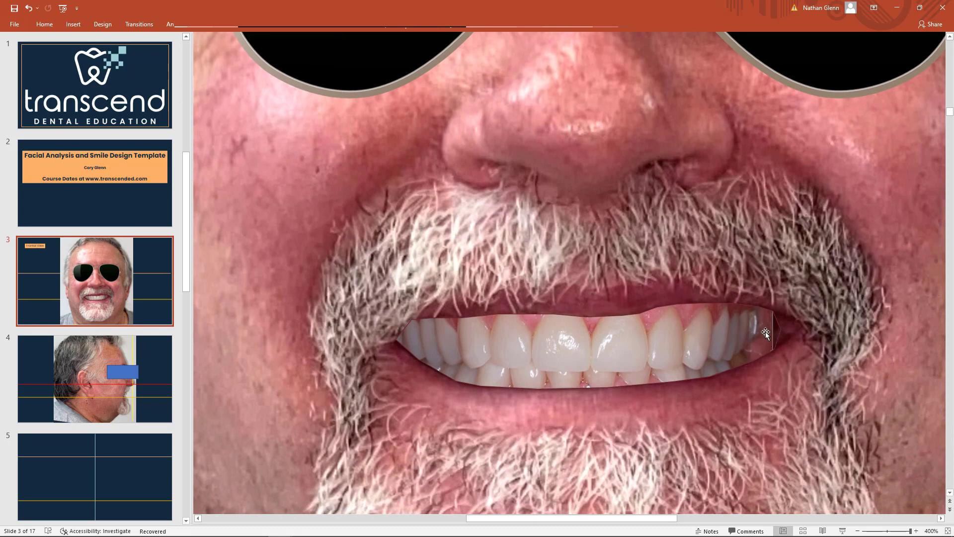
{"action": "right_click_drag", "start_coordinate": [660, 350], "coordinate": [663, 345]}
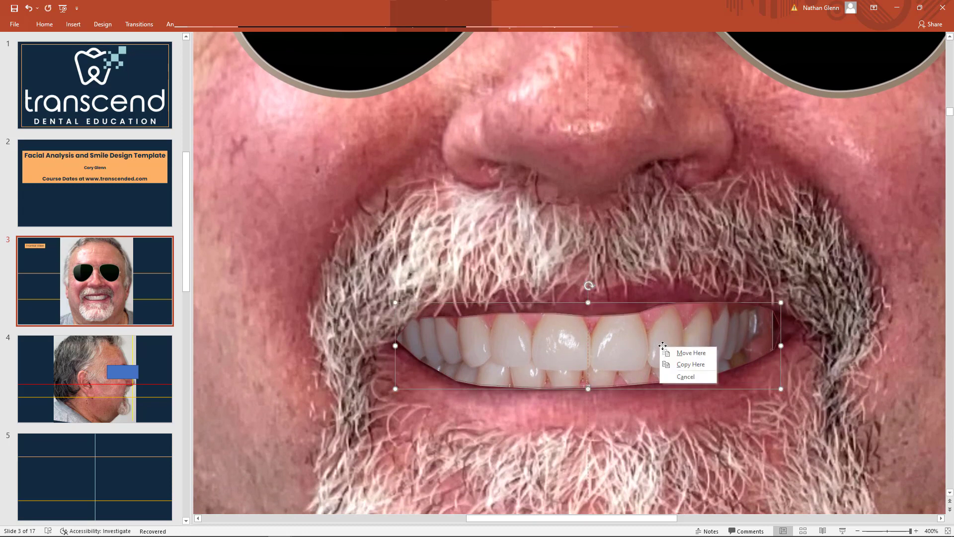
{"action": "key", "text": "Escape"}
{"action": "right_click", "coordinate": [649, 352]}
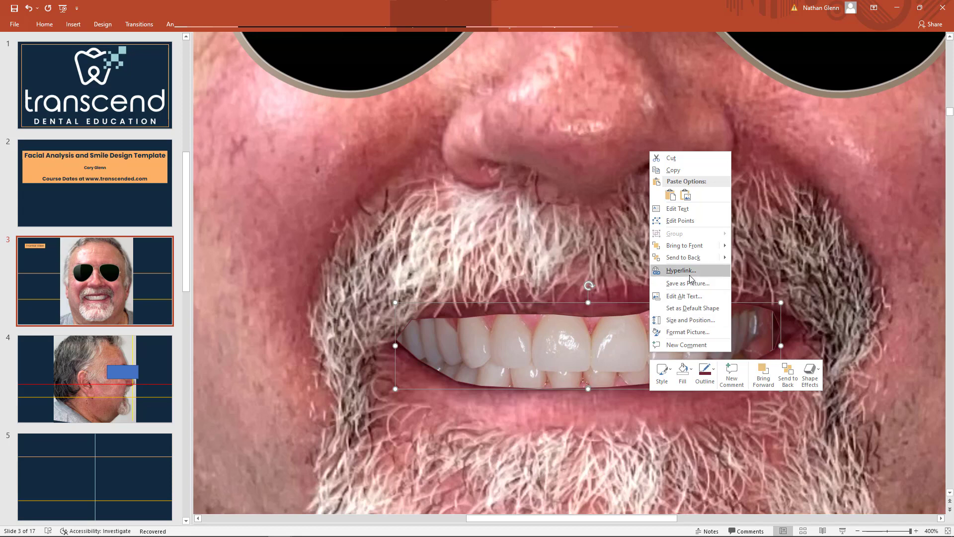
{"action": "left_click", "coordinate": [706, 332]}
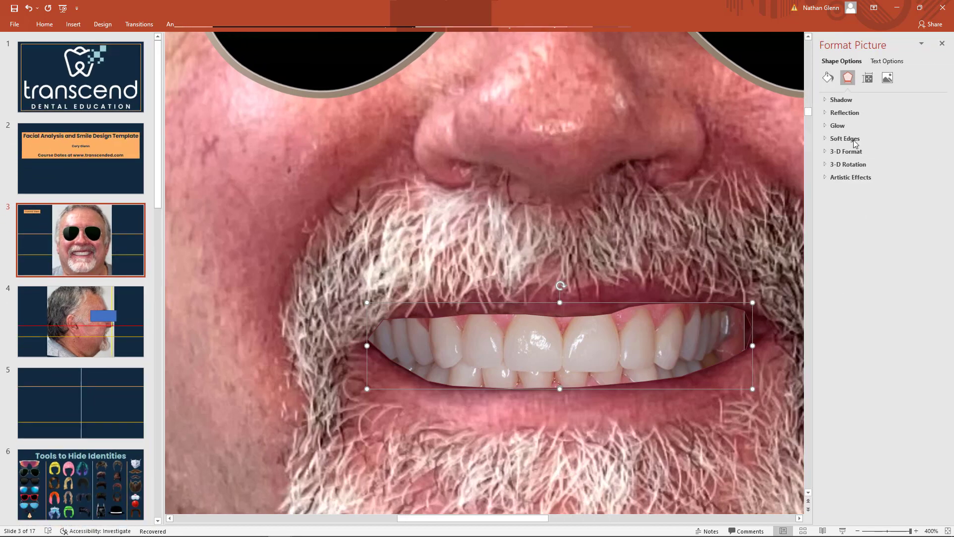
{"action": "left_click", "coordinate": [850, 139]}
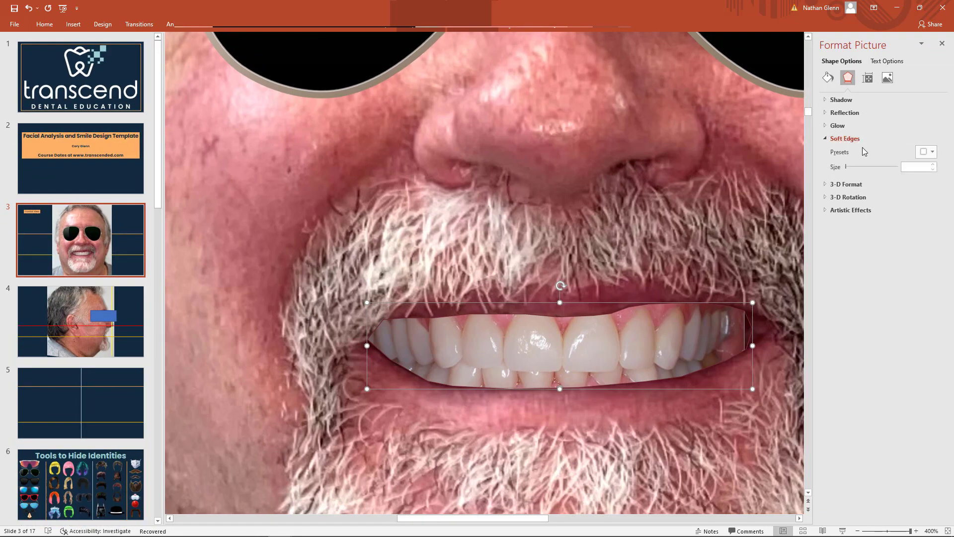
{"action": "left_click", "coordinate": [934, 165]}
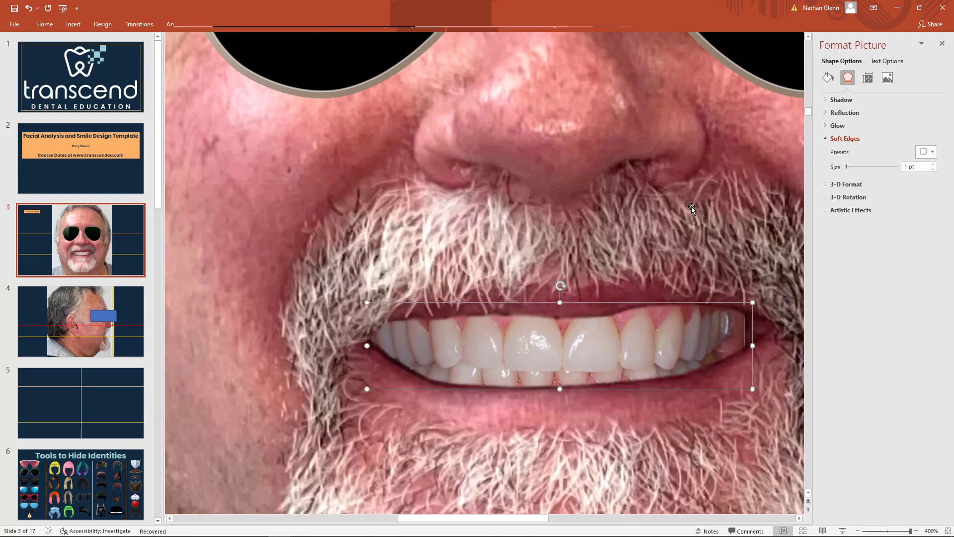
{"action": "key", "text": "Escape"}
Step: Duplicate slide 3, the frontal view with the simulated smile
{"action": "scroll", "coordinate": [701, 219], "scroll_direction": "down", "scroll_amount": 10, "text": "ctrl"}
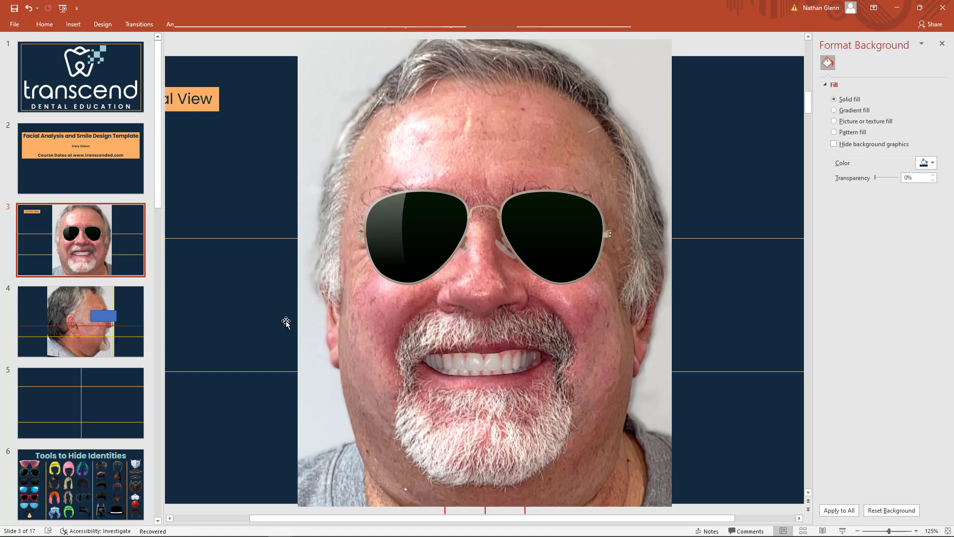
{"action": "right_click", "coordinate": [124, 252]}
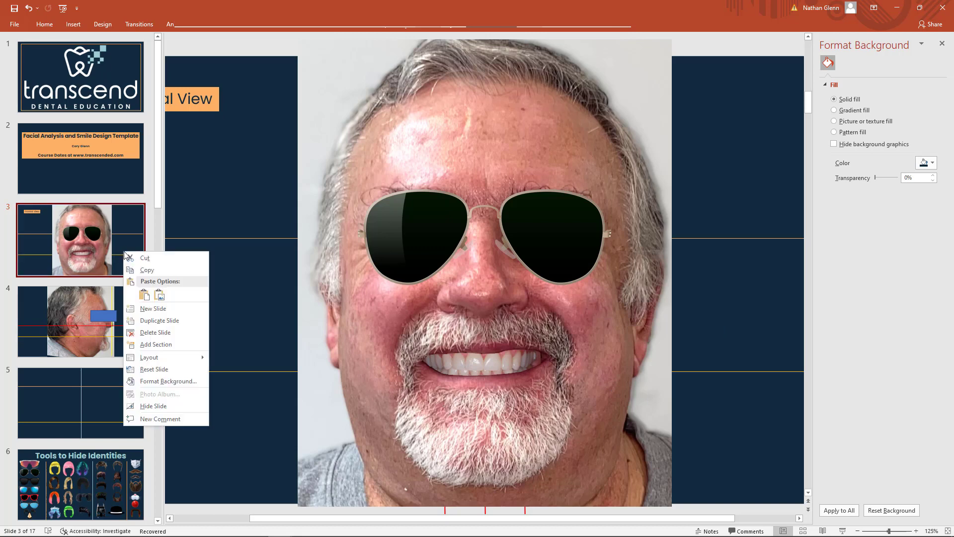
{"action": "left_click", "coordinate": [159, 320]}
Step: Set the mouth shape's picture fill transparency to 34% on the duplicated slide 4
{"action": "left_click", "coordinate": [501, 367]}
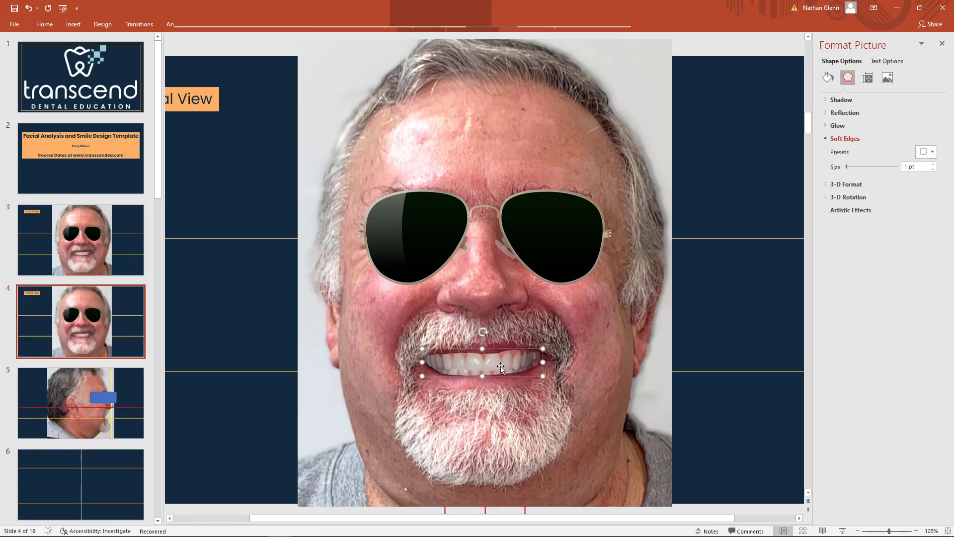
{"action": "left_click", "coordinate": [828, 77]}
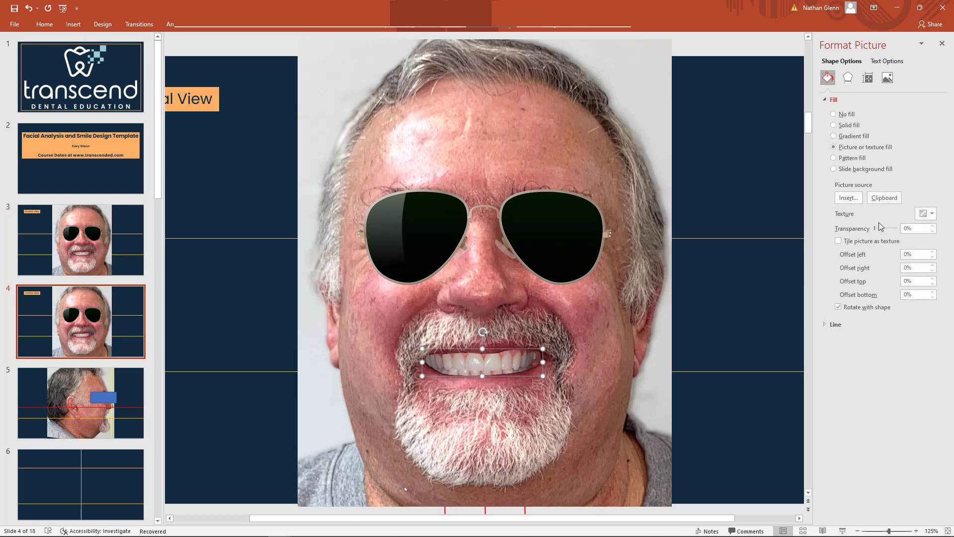
{"action": "left_click_drag", "start_coordinate": [877, 230], "coordinate": [885, 230]}
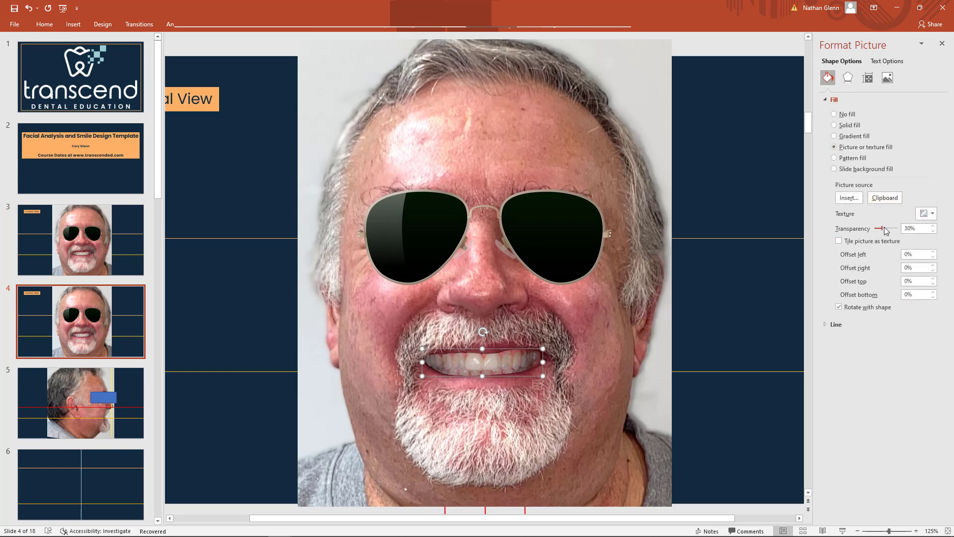
{"action": "scroll", "coordinate": [534, 377], "scroll_direction": "up", "scroll_amount": 10, "text": "ctrl"}
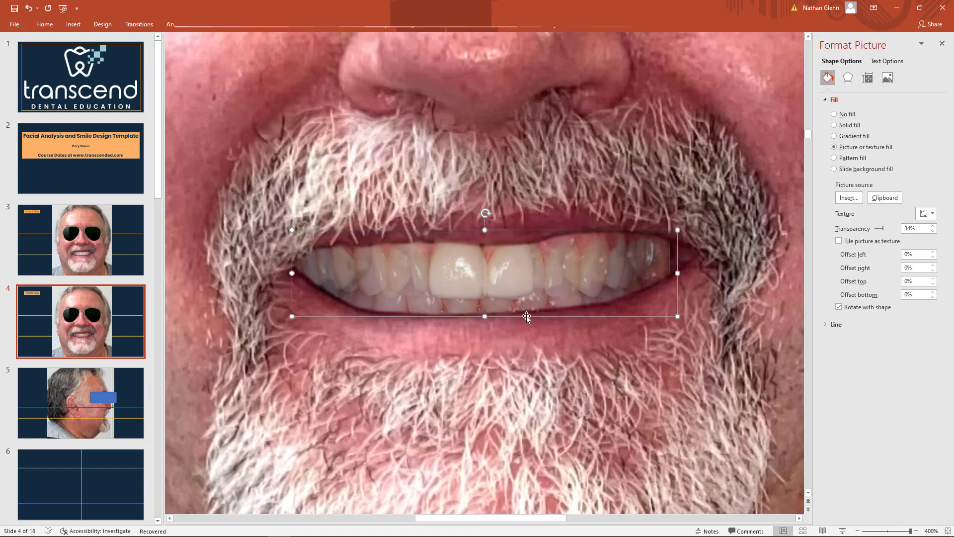
Step: Return to slide 3 with the opaque simulated teeth and make another duplicate of it
{"action": "scroll", "coordinate": [553, 313], "scroll_direction": "down", "scroll_amount": 8, "text": "ctrl"}
{"action": "left_click", "coordinate": [56, 272]}
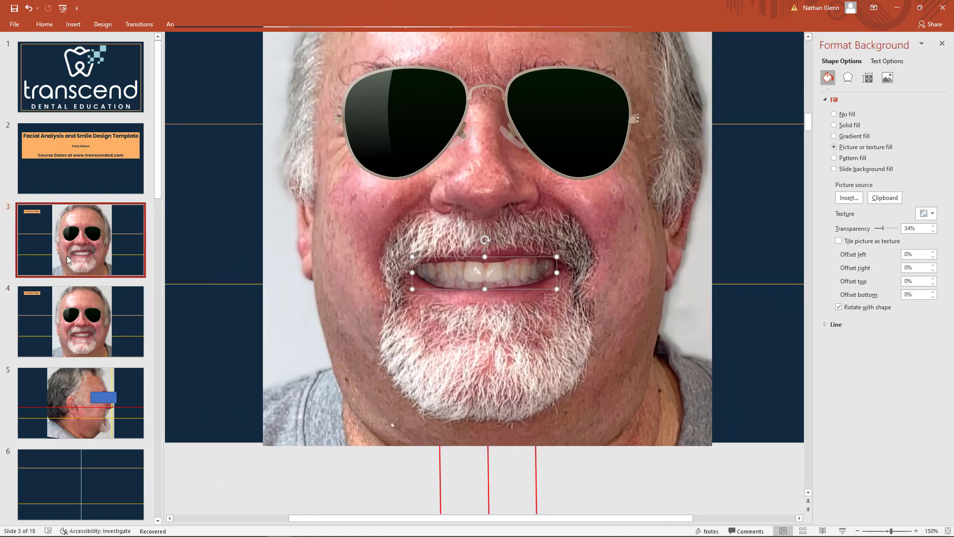
{"action": "right_click", "coordinate": [91, 266]}
{"action": "left_click", "coordinate": [119, 337]}
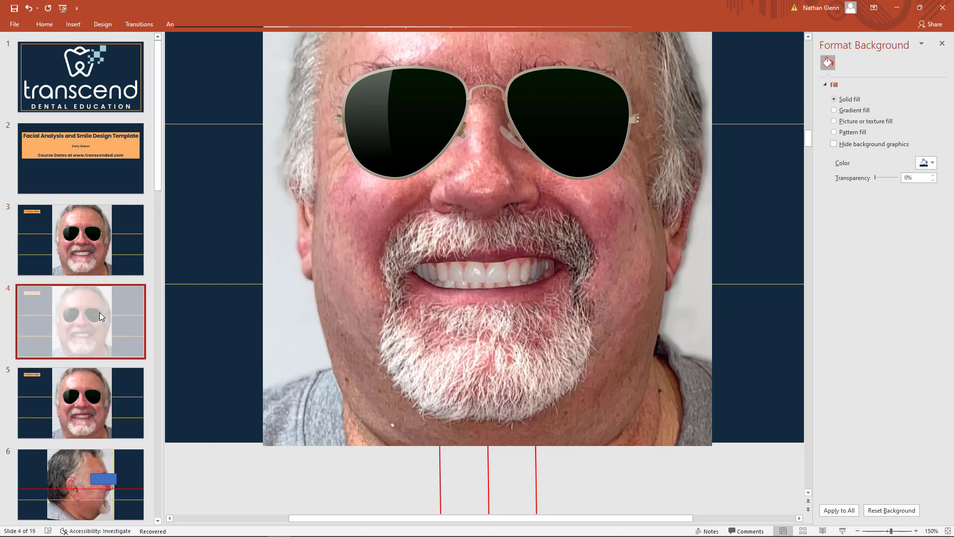
Step: Crop the teeth-filled mouth shape on slide 4 at the facial midline, keeping only the image's left half of the simulated teeth
{"action": "right_click", "coordinate": [100, 313]}
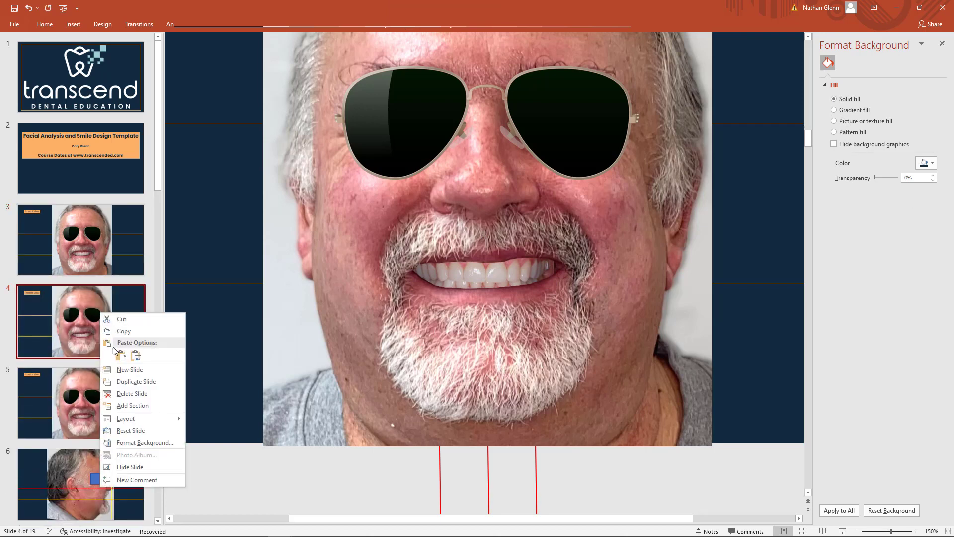
{"action": "left_click", "coordinate": [83, 309]}
{"action": "left_click", "coordinate": [488, 270]}
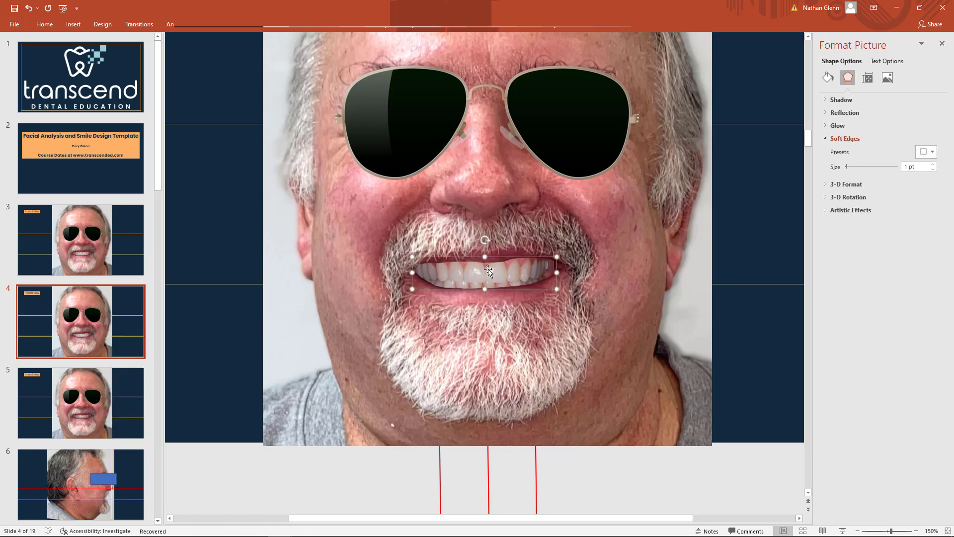
{"action": "right_click", "coordinate": [488, 271]}
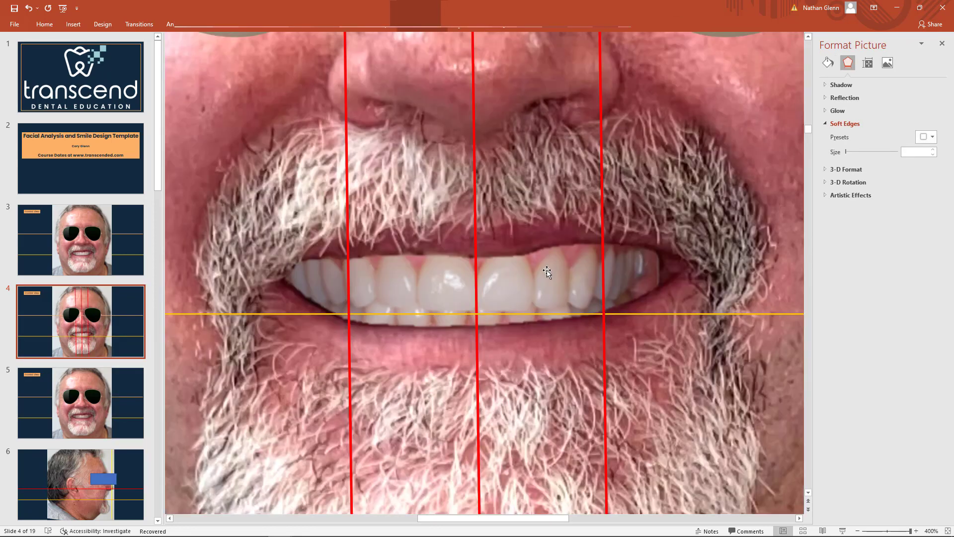
{"action": "left_click", "coordinate": [548, 273]}
{"action": "right_click", "coordinate": [549, 274]}
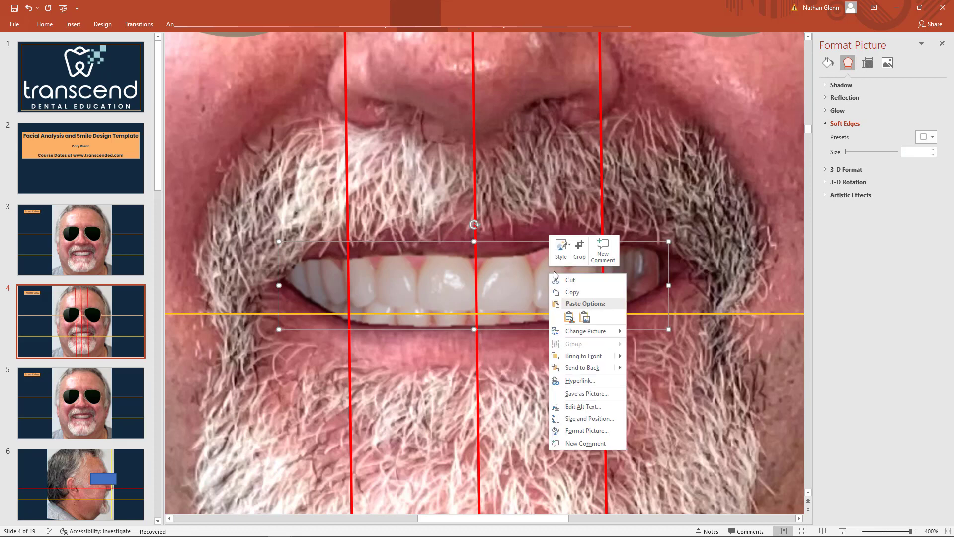
{"action": "left_click", "coordinate": [579, 249]}
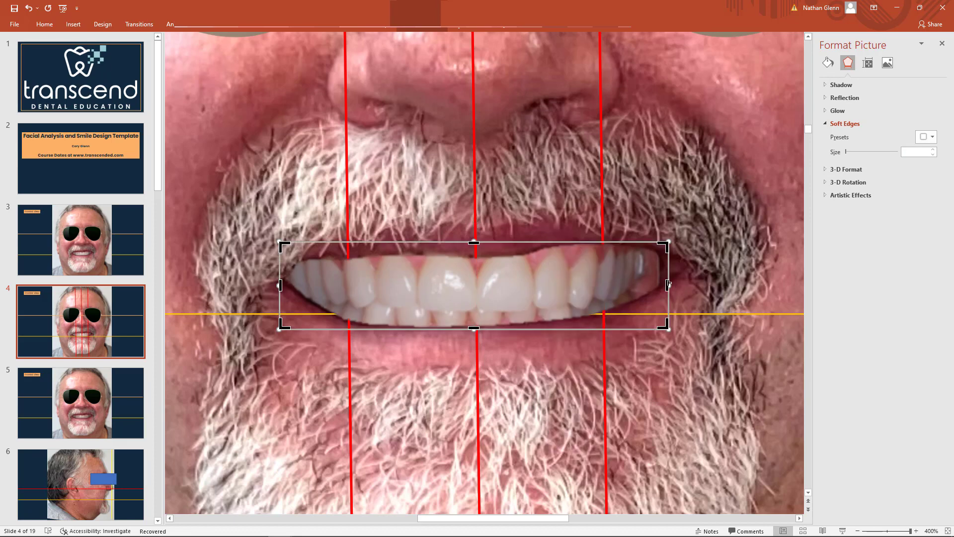
{"action": "left_click_drag", "start_coordinate": [669, 283], "coordinate": [475, 288]}
{"action": "left_click", "coordinate": [755, 182]}
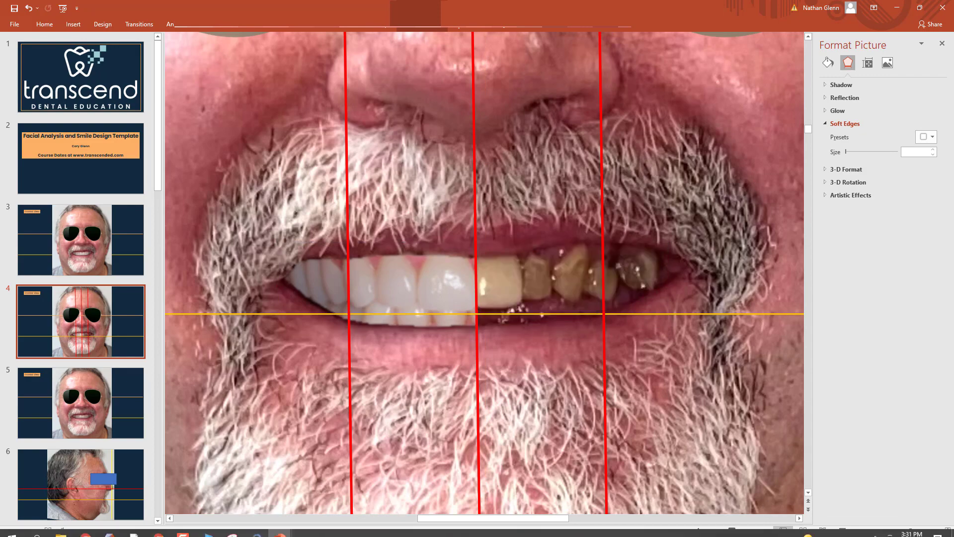
Step: Duplicate slide 4, the frontal view with the half-cropped simulated smile
{"action": "scroll", "coordinate": [464, 348], "scroll_direction": "down", "scroll_amount": 3, "text": "ctrl"}
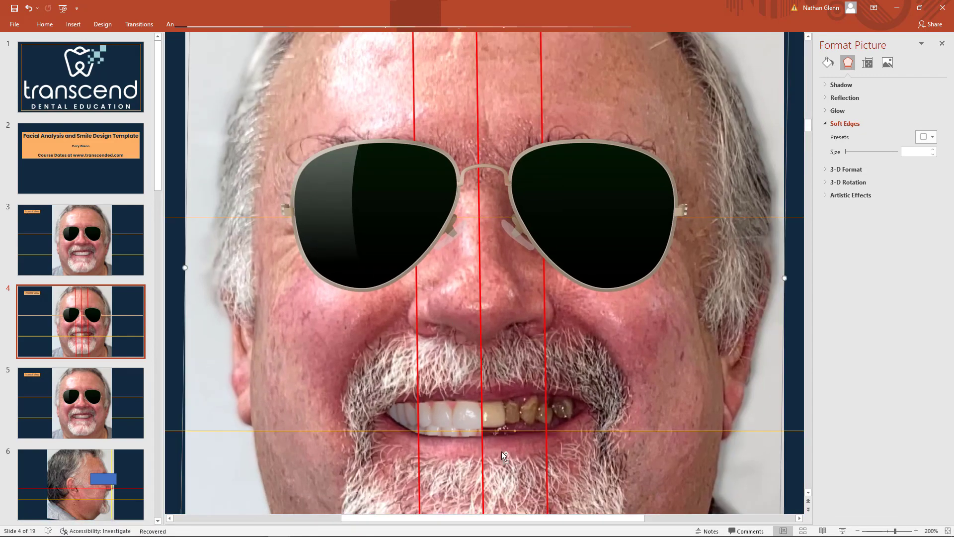
{"action": "scroll", "coordinate": [502, 451], "scroll_direction": "down", "scroll_amount": 1, "text": "ctrl"}
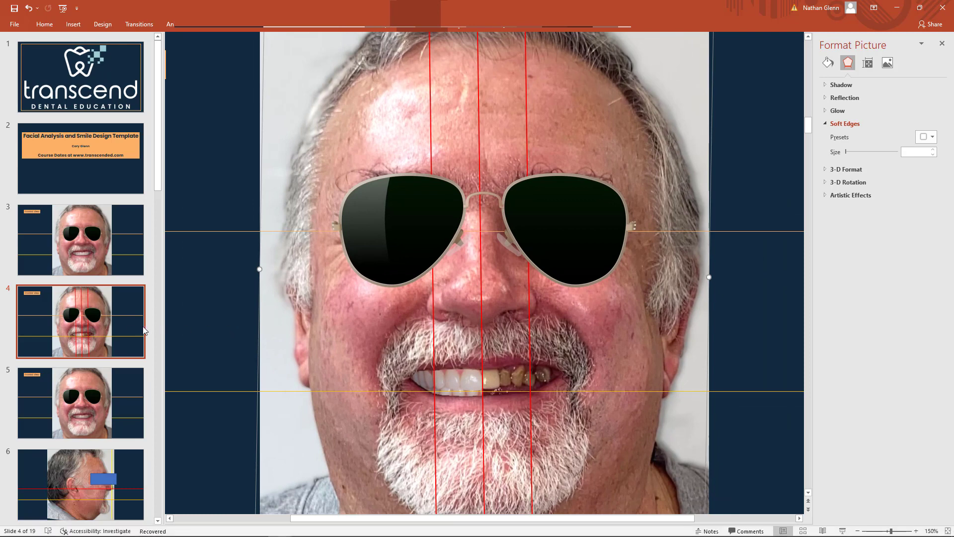
{"action": "right_click", "coordinate": [120, 330]}
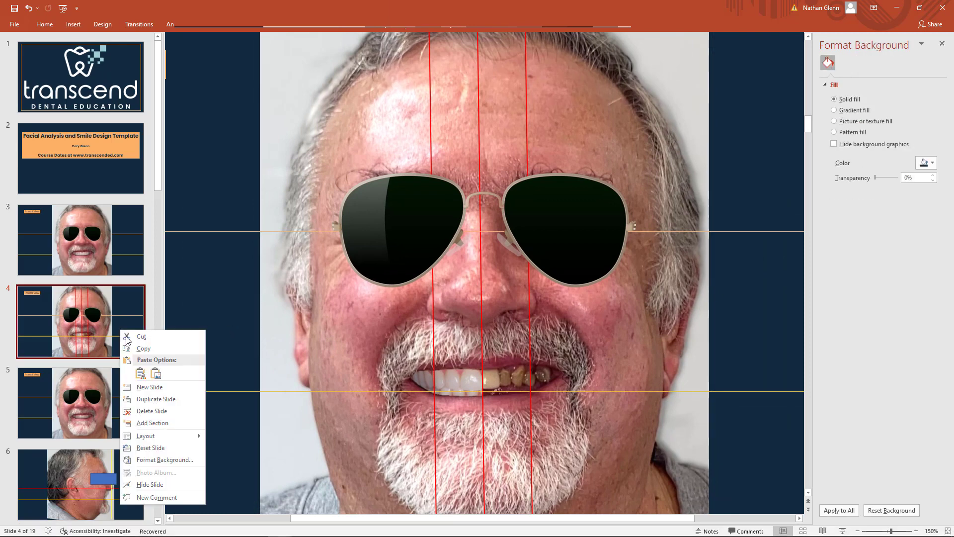
{"action": "left_click", "coordinate": [137, 398]}
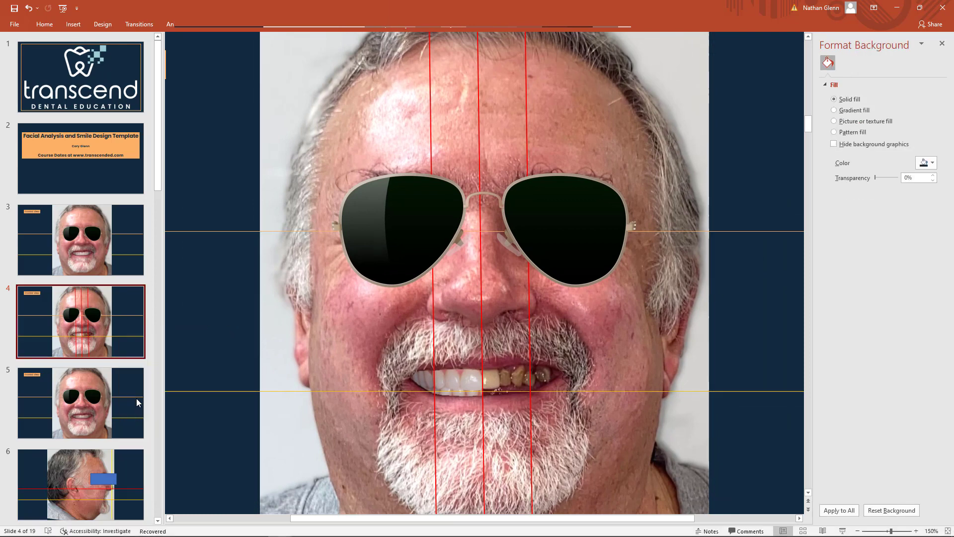
Step: Recrop the mouth shape on the duplicated slide 5 so only the image's right half of the simulated teeth shows from the midline
{"action": "left_click", "coordinate": [455, 377]}
{"action": "right_click", "coordinate": [454, 380]}
{"action": "left_click", "coordinate": [489, 400]}
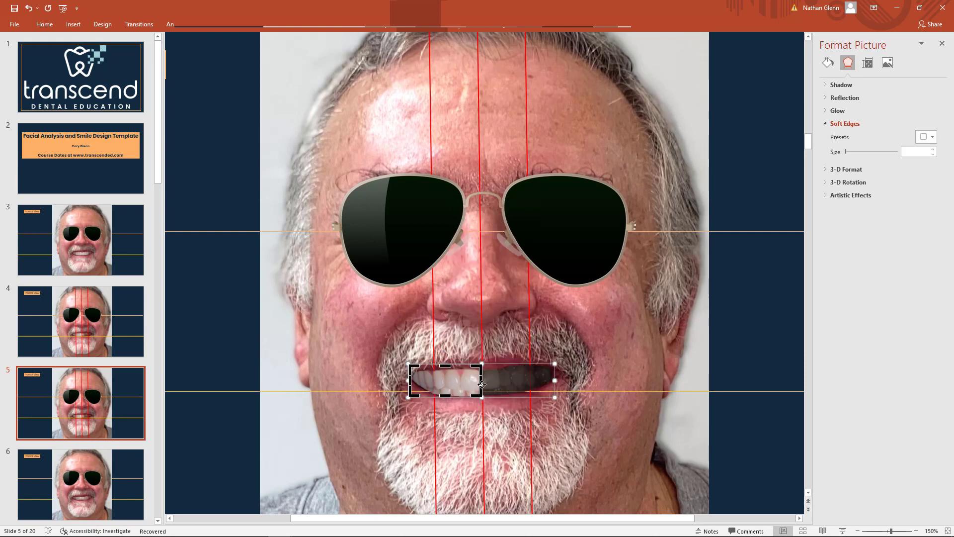
{"action": "left_click_drag", "start_coordinate": [481, 380], "coordinate": [524, 382]}
{"action": "left_click_drag", "start_coordinate": [558, 385], "coordinate": [556, 386]}
{"action": "left_click_drag", "start_coordinate": [409, 380], "coordinate": [482, 381]}
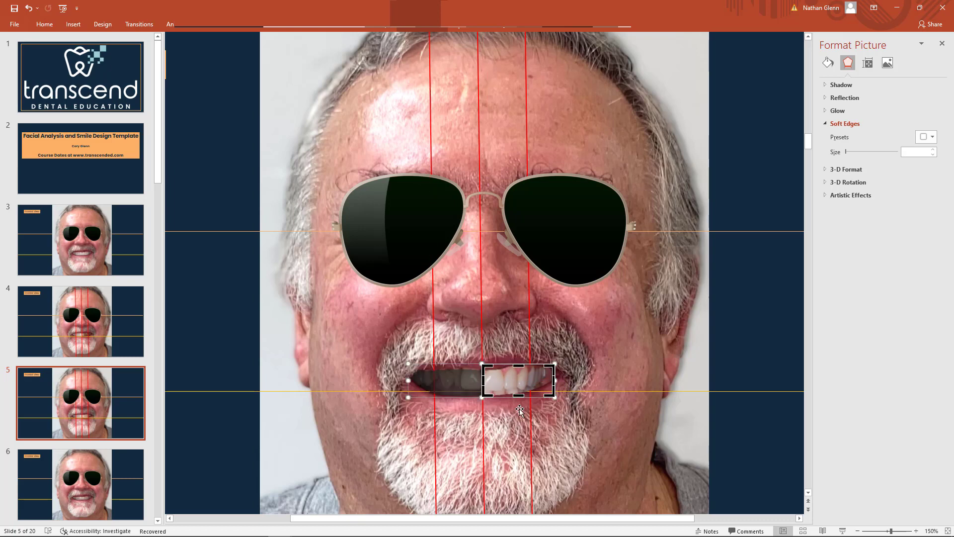
{"action": "left_click", "coordinate": [759, 90]}
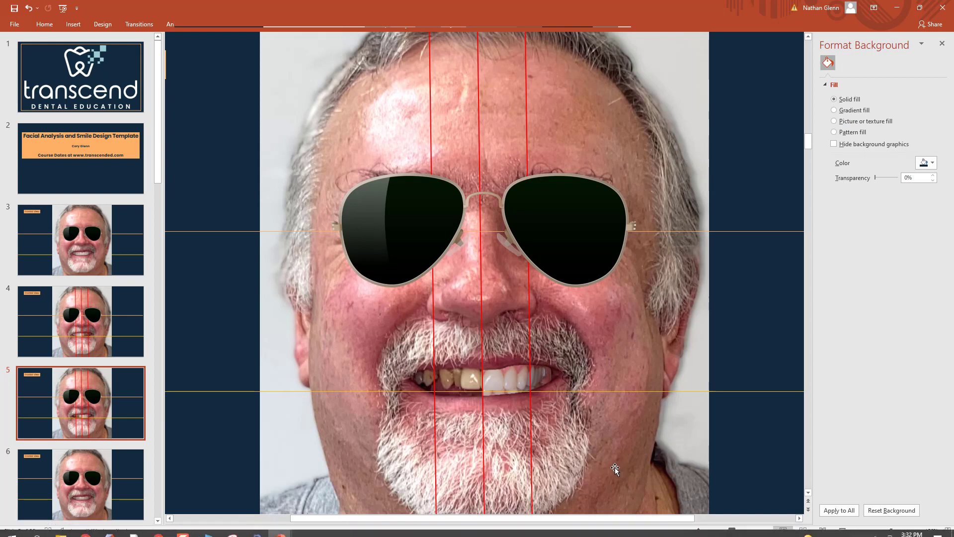
Step: Review slide 3 with the full simulated smile and switch to Blue Sky Plan
{"action": "scroll", "coordinate": [592, 437], "scroll_direction": "down", "scroll_amount": 2, "text": "ctrl"}
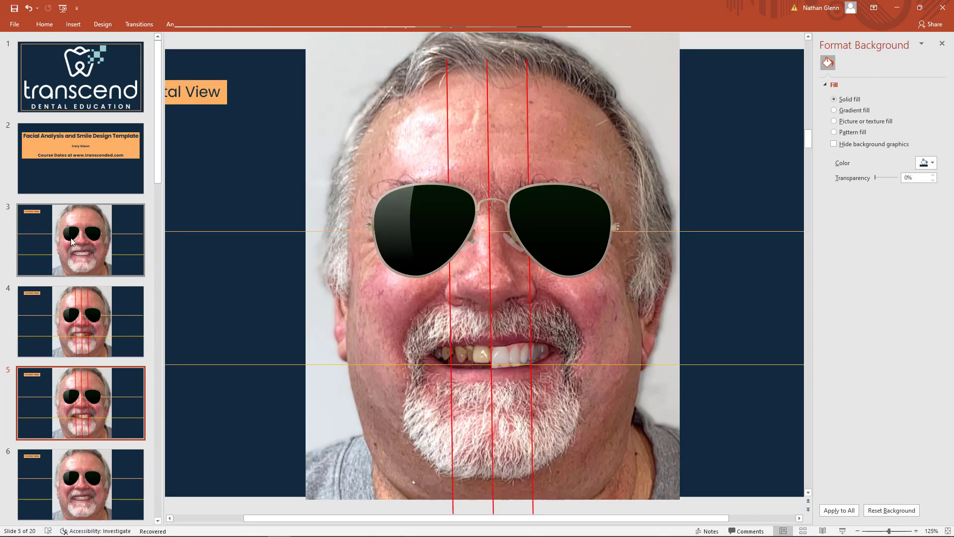
{"action": "left_click", "coordinate": [105, 271]}
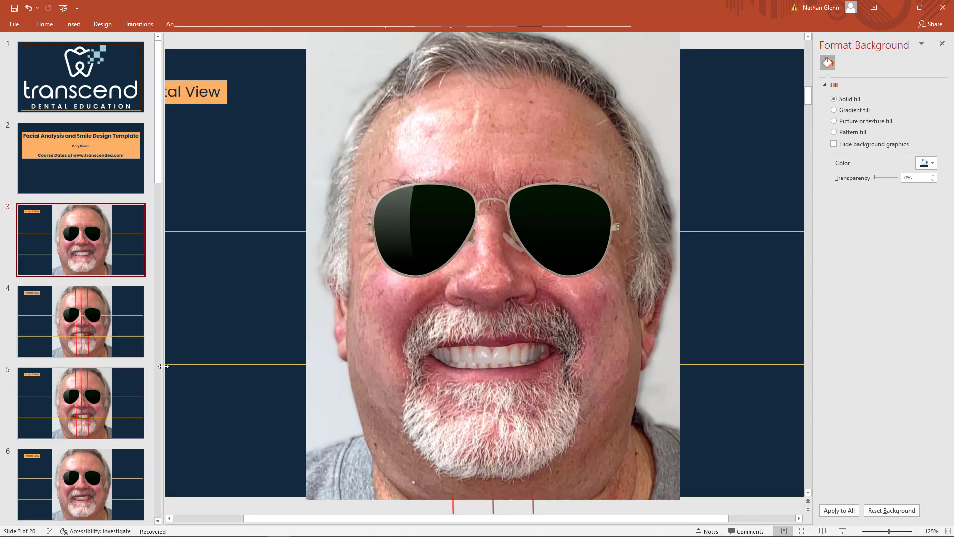
{"action": "mouse_move", "coordinate": [83, 531]}
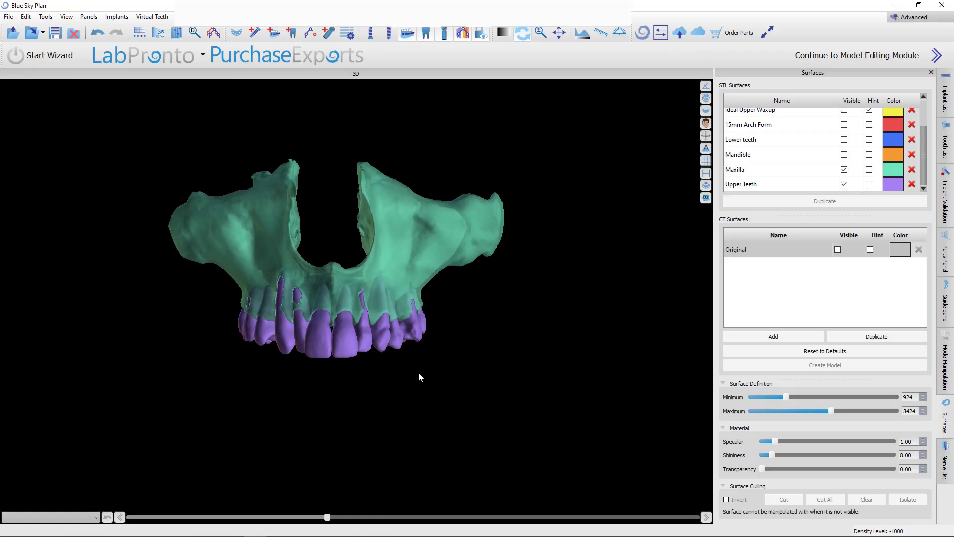
Step: Examine the maxilla and upper teeth surfaces from several angles, temporarily showing the scanned upper jaw surface for comparison
{"action": "left_click_drag", "start_coordinate": [419, 377], "coordinate": [432, 501]}
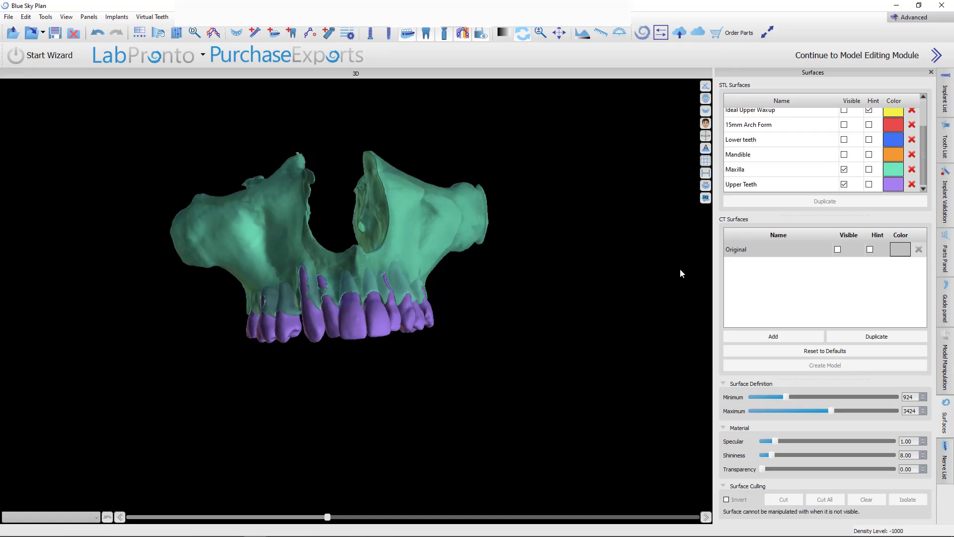
{"action": "scroll", "coordinate": [804, 127], "scroll_direction": "up", "scroll_amount": 2}
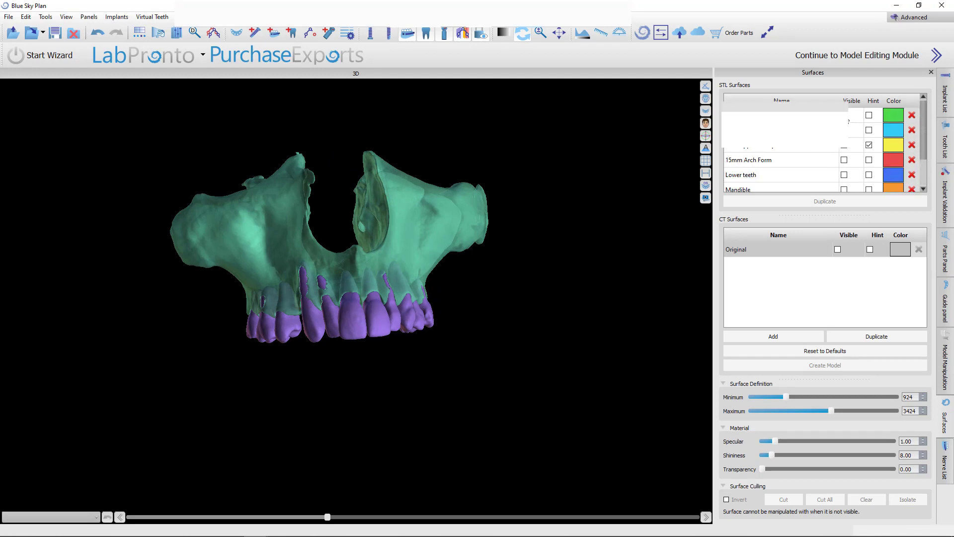
{"action": "left_click", "coordinate": [843, 115]}
{"action": "left_click_drag", "start_coordinate": [436, 290], "coordinate": [535, 377]}
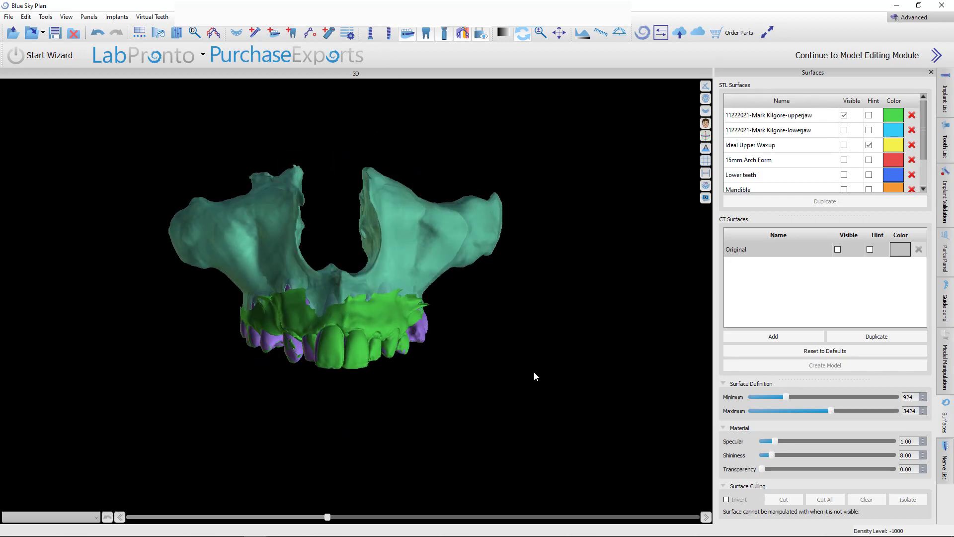
{"action": "left_click", "coordinate": [843, 116]}
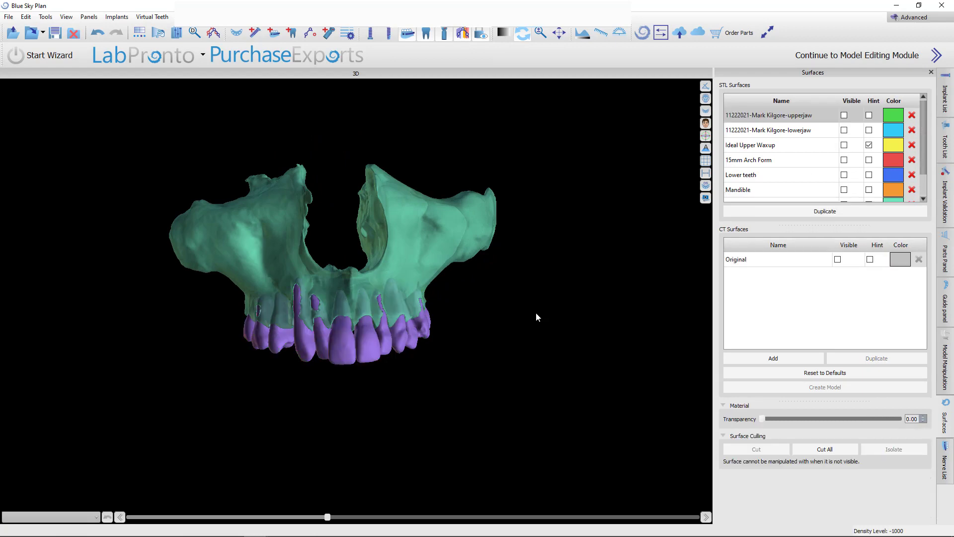
{"action": "left_click_drag", "start_coordinate": [537, 316], "coordinate": [387, 370]}
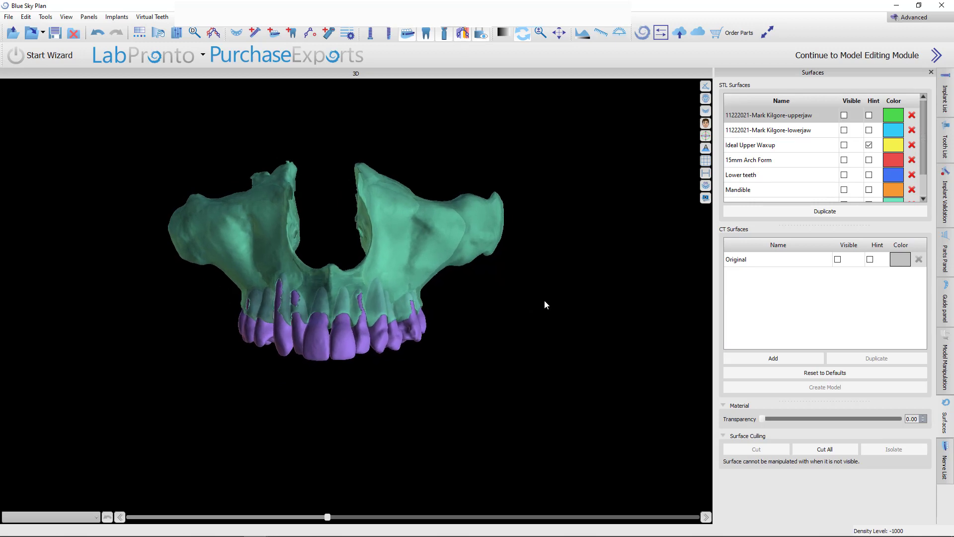
Step: Change the Blue Sky Plan module from Advanced surgical guide to Denture for the upper teeth
{"action": "left_click", "coordinate": [930, 18]}
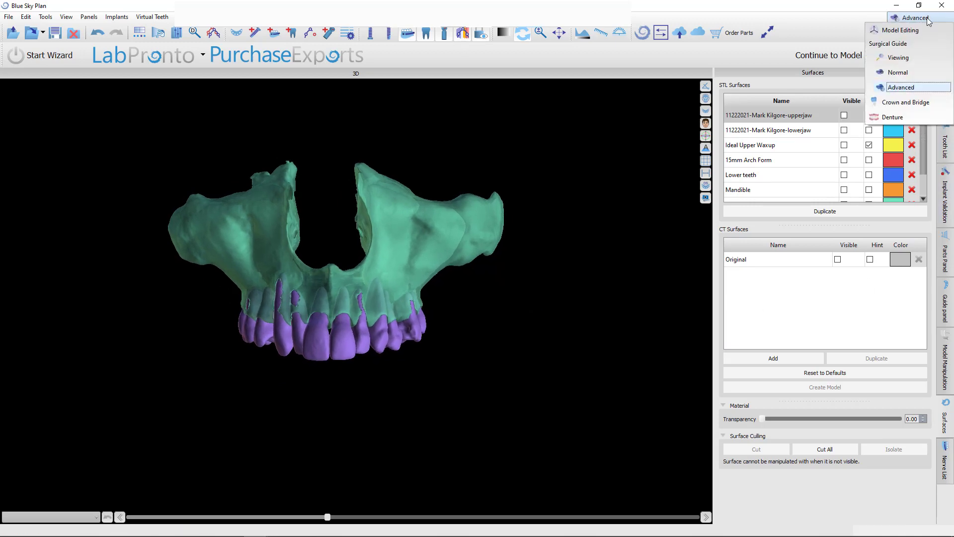
{"action": "left_click", "coordinate": [901, 117]}
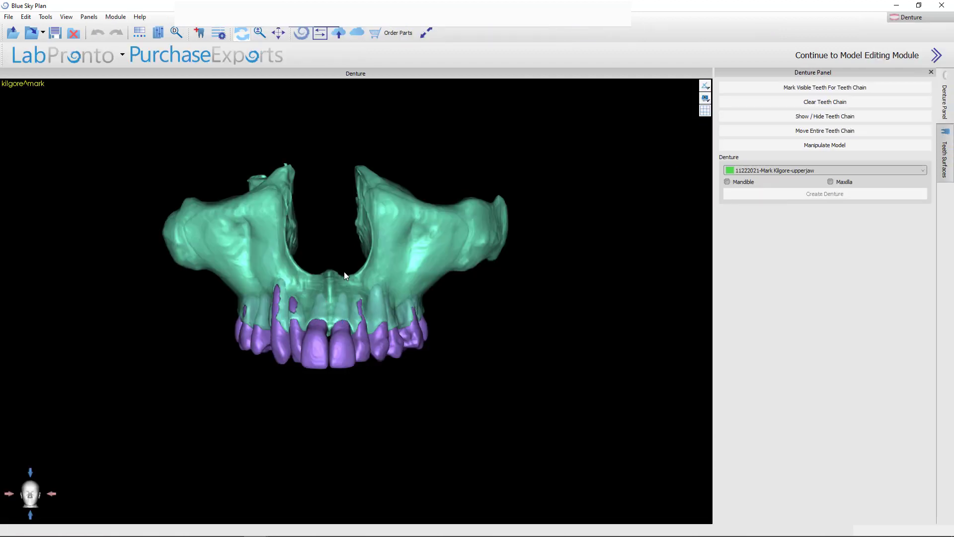
{"action": "scroll", "coordinate": [345, 275], "scroll_direction": "up", "scroll_amount": 3}
{"action": "scroll", "coordinate": [401, 248], "scroll_direction": "up", "scroll_amount": 4}
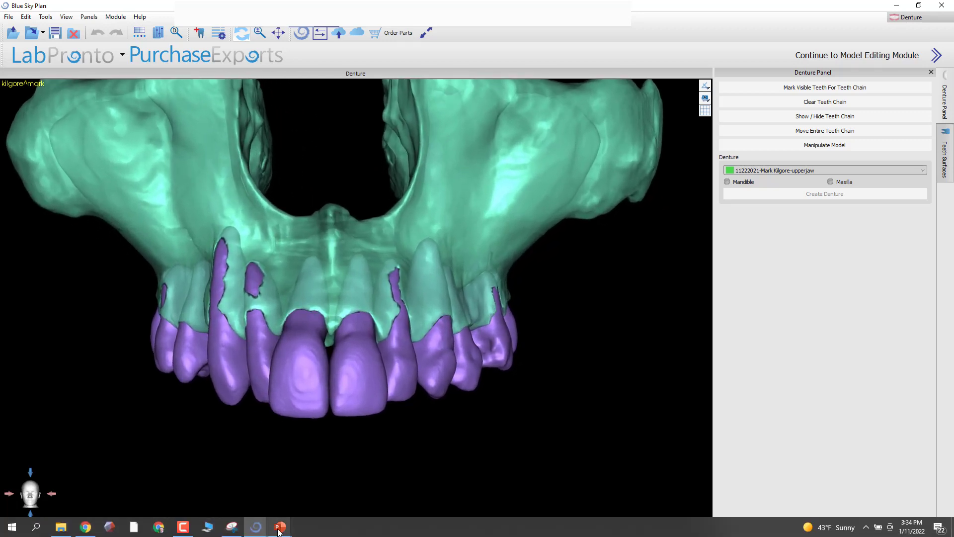
Step: Switch to PowerPoint and examine the semi-transparent tooth overlay on slide 6 up close, with the background formatting options closed
{"action": "mouse_move", "coordinate": [280, 526]}
{"action": "left_click", "coordinate": [326, 470]}
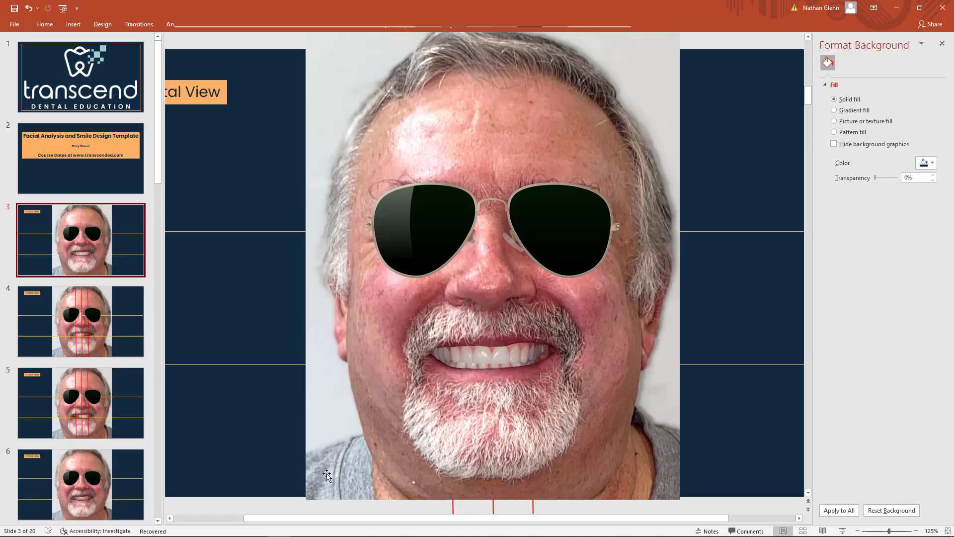
{"action": "left_click", "coordinate": [97, 475]}
{"action": "scroll", "coordinate": [455, 385], "scroll_direction": "up", "scroll_amount": 7, "text": "ctrl"}
{"action": "scroll", "coordinate": [456, 386], "scroll_direction": "up", "scroll_amount": 15, "text": "ctrl"}
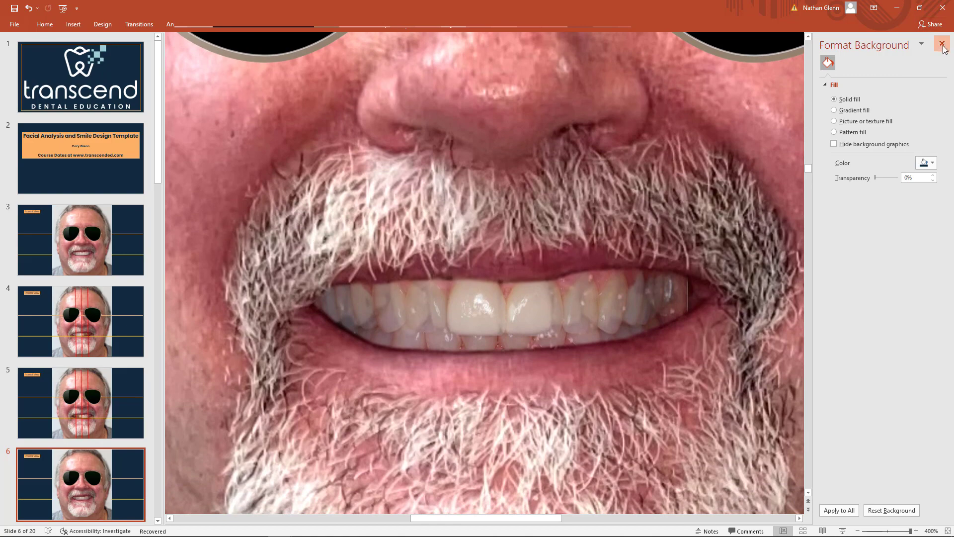
{"action": "left_click", "coordinate": [942, 43]}
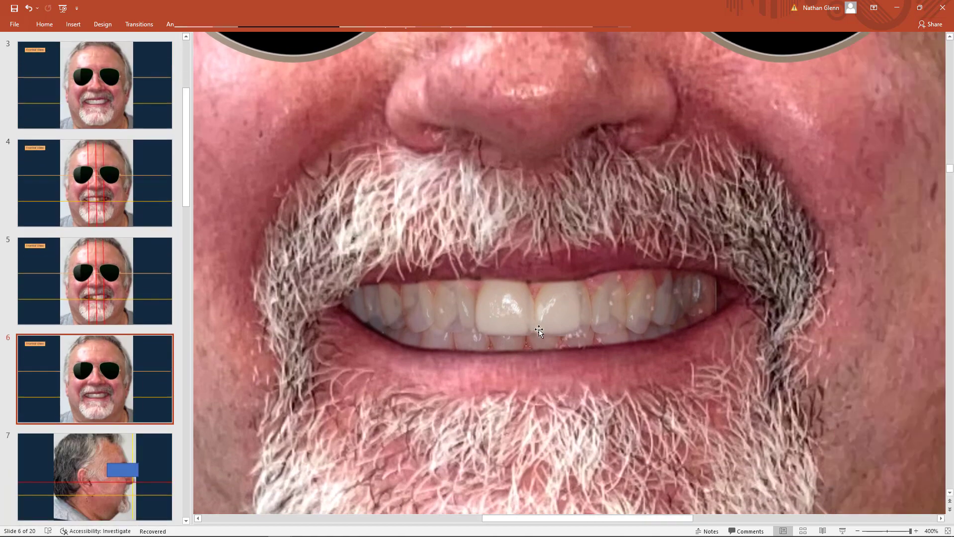
{"action": "mouse_move", "coordinate": [525, 534]}
Step: Return to Blue Sky Plan and add the medium virtual maxillary teeth from the Bastian Deloge library, excluding both second molars
{"action": "left_click", "coordinate": [893, 10]}
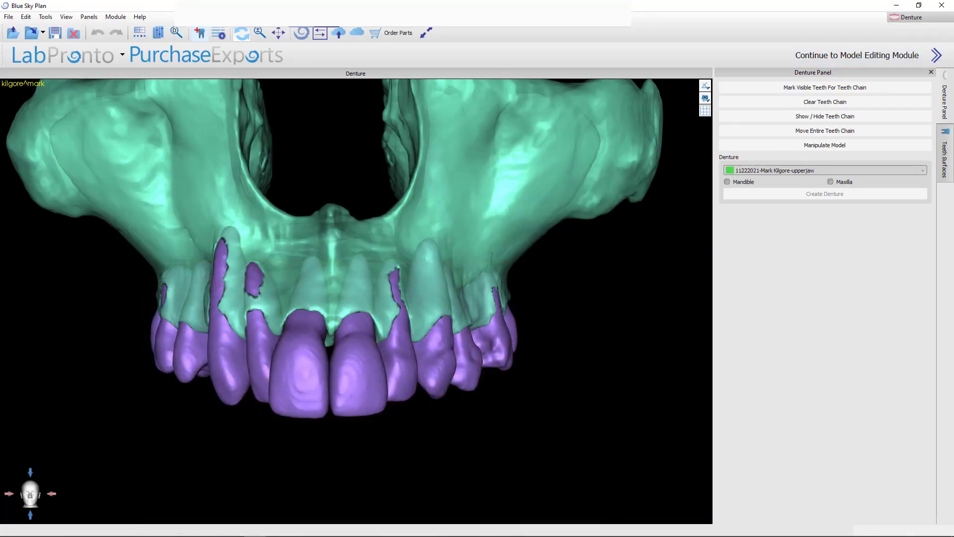
{"action": "left_click", "coordinate": [323, 140]}
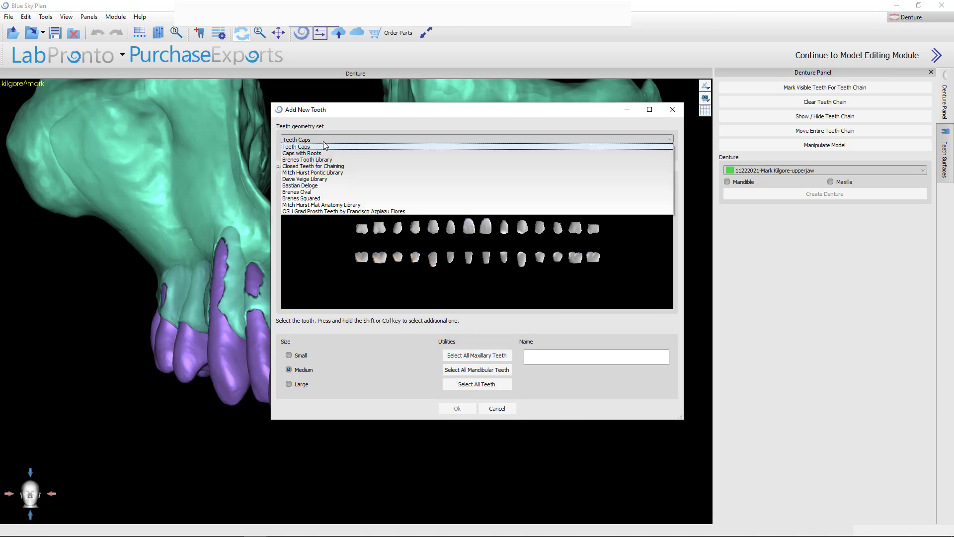
{"action": "left_click", "coordinate": [326, 186]}
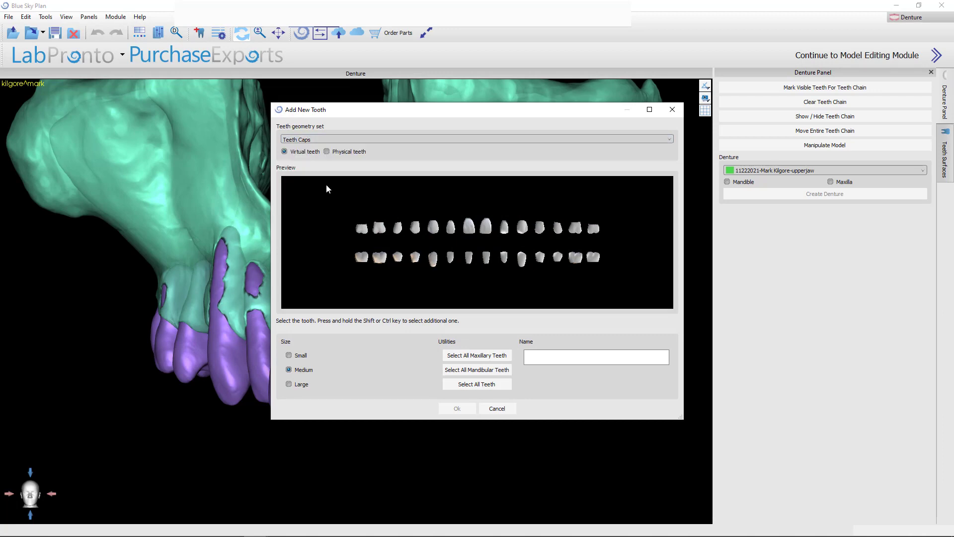
{"action": "left_click", "coordinate": [492, 359]}
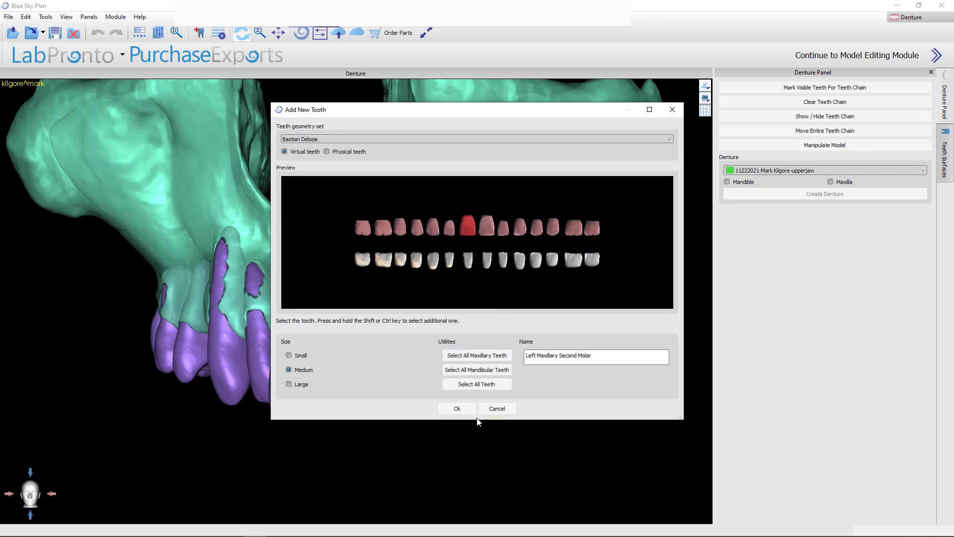
{"action": "left_click", "coordinate": [365, 227], "text": "ctrl"}
{"action": "left_click", "coordinate": [597, 235], "text": "ctrl"}
{"action": "left_click", "coordinate": [456, 409]}
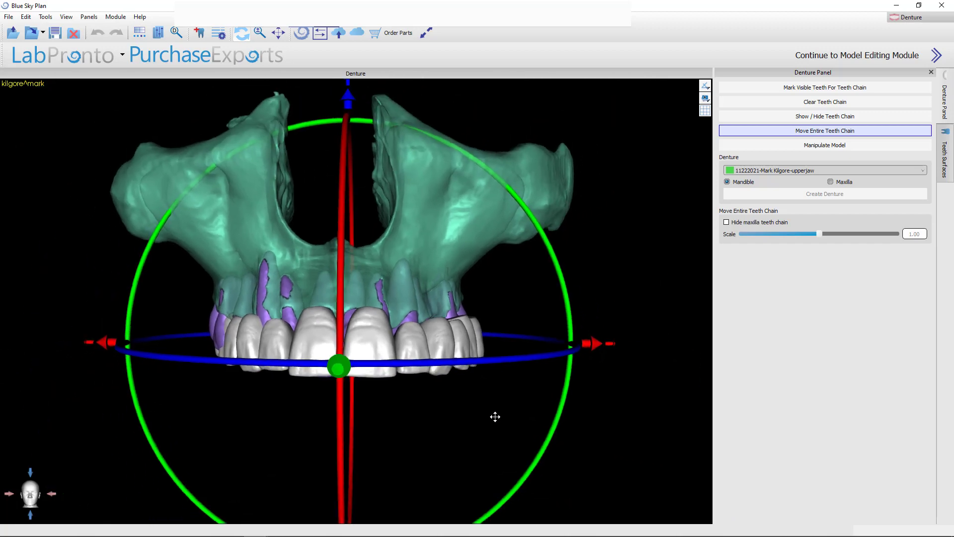
Step: Move the entire maxillary teeth chain posteriorly over the existing upper teeth, using an occlusal view
{"action": "left_click_drag", "start_coordinate": [495, 416], "coordinate": [437, 177]}
{"action": "middle_click_drag", "start_coordinate": [408, 319], "coordinate": [456, 371]}
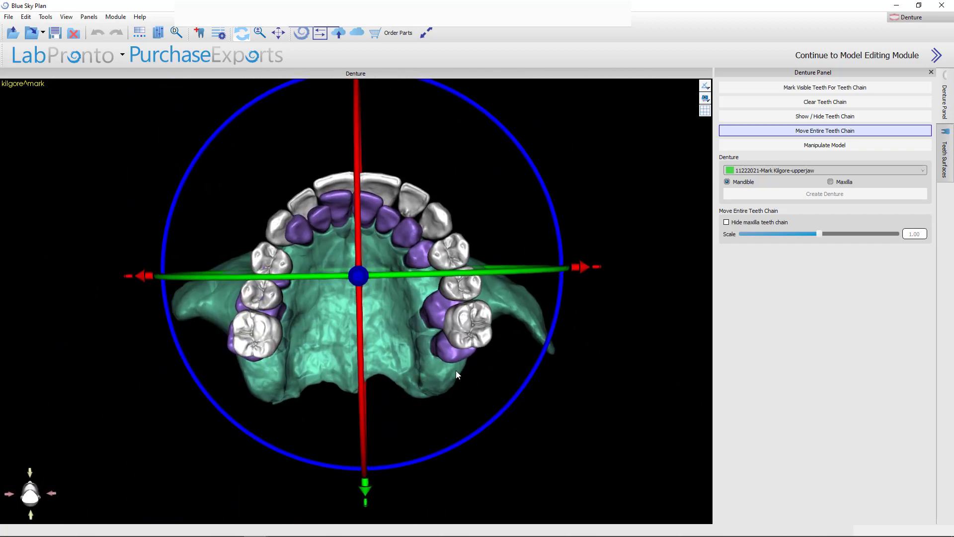
{"action": "scroll", "coordinate": [459, 379], "scroll_direction": "down", "scroll_amount": 2}
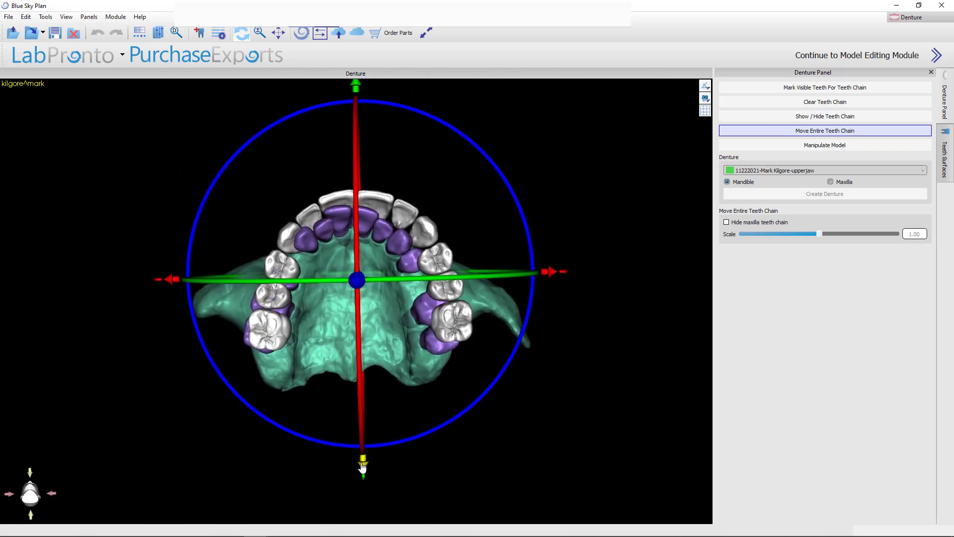
{"action": "left_click_drag", "start_coordinate": [363, 466], "coordinate": [363, 475]}
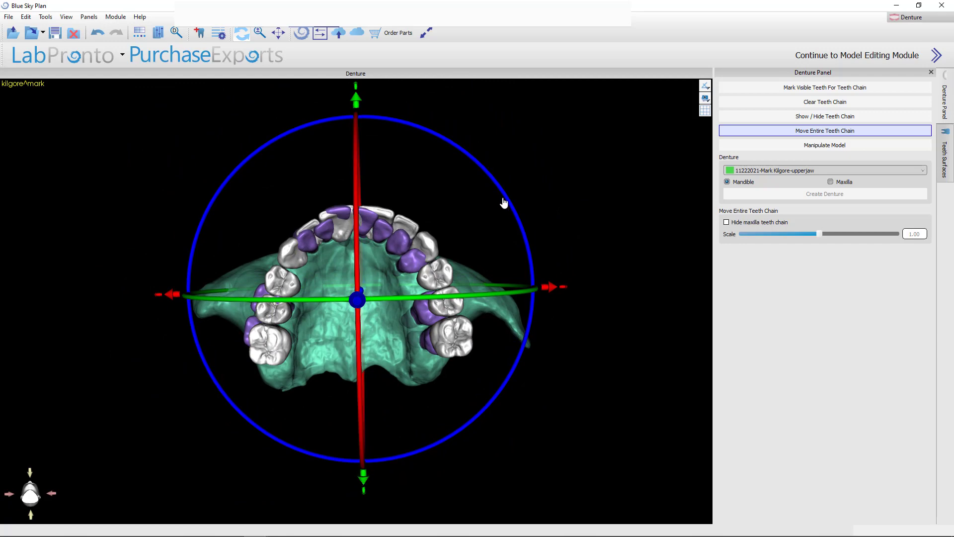
Step: Rotate the entire teeth chain slightly in the occlusal view and shift it sideways and posteriorly to centre it over the upper arch
{"action": "left_click_drag", "start_coordinate": [503, 202], "coordinate": [510, 212]}
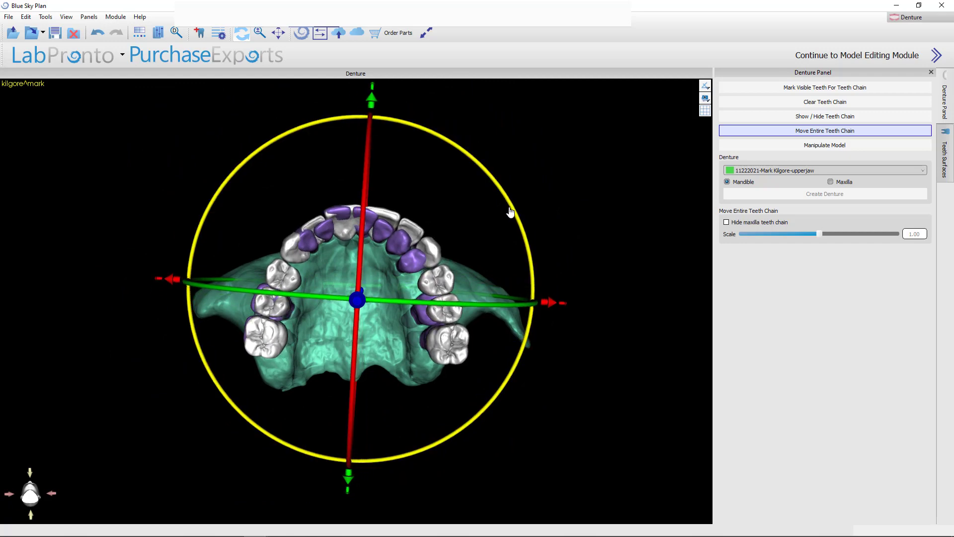
{"action": "left_click_drag", "start_coordinate": [549, 308], "coordinate": [543, 308]}
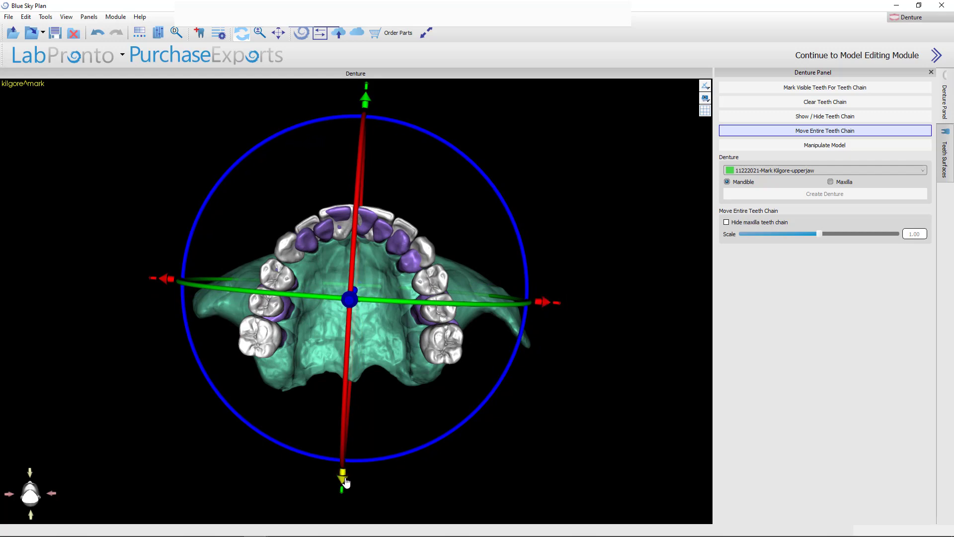
{"action": "left_click_drag", "start_coordinate": [347, 483], "coordinate": [346, 485]}
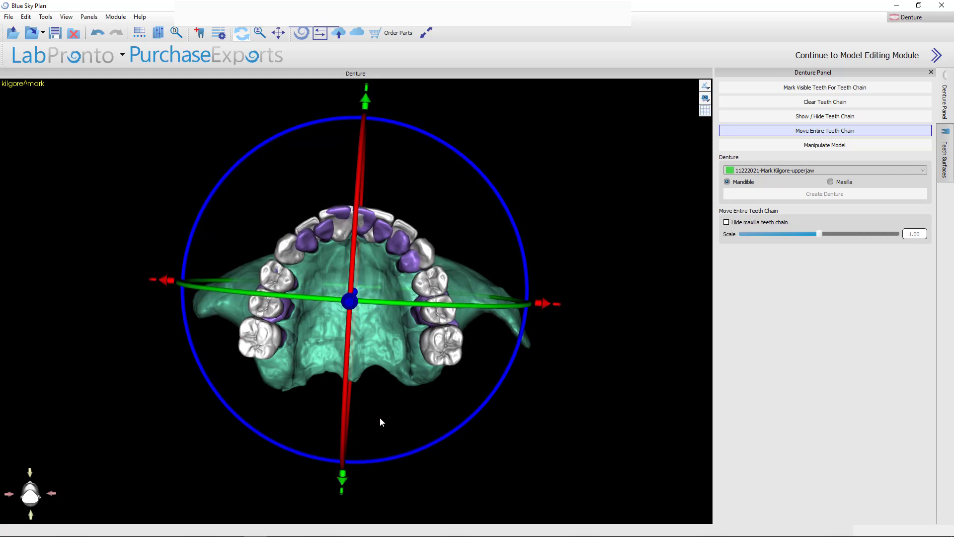
Step: Scale the entire maxillary teeth chain down to 0.87
{"action": "right_click_drag", "start_coordinate": [384, 400], "coordinate": [427, 285]}
{"action": "left_click_drag", "start_coordinate": [430, 510], "coordinate": [244, 320]}
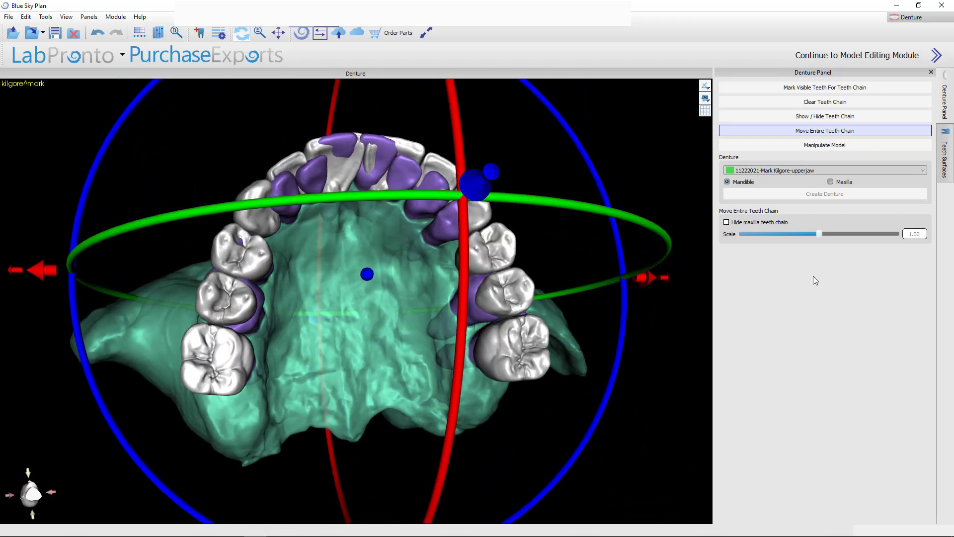
{"action": "left_click_drag", "start_coordinate": [821, 233], "coordinate": [799, 243]}
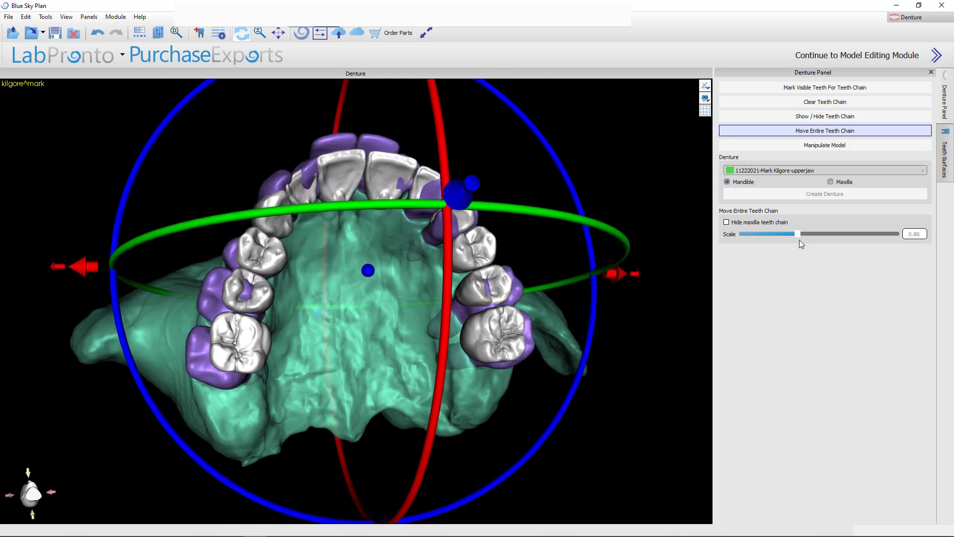
Step: Move the entire teeth chain anteriorly in the occlusal view so its front teeth overlap the existing incisors
{"action": "scroll", "coordinate": [612, 385], "scroll_direction": "down", "scroll_amount": 3}
{"action": "left_click_drag", "start_coordinate": [592, 340], "coordinate": [539, 164]}
{"action": "scroll", "coordinate": [537, 163], "scroll_direction": "down", "scroll_amount": 2}
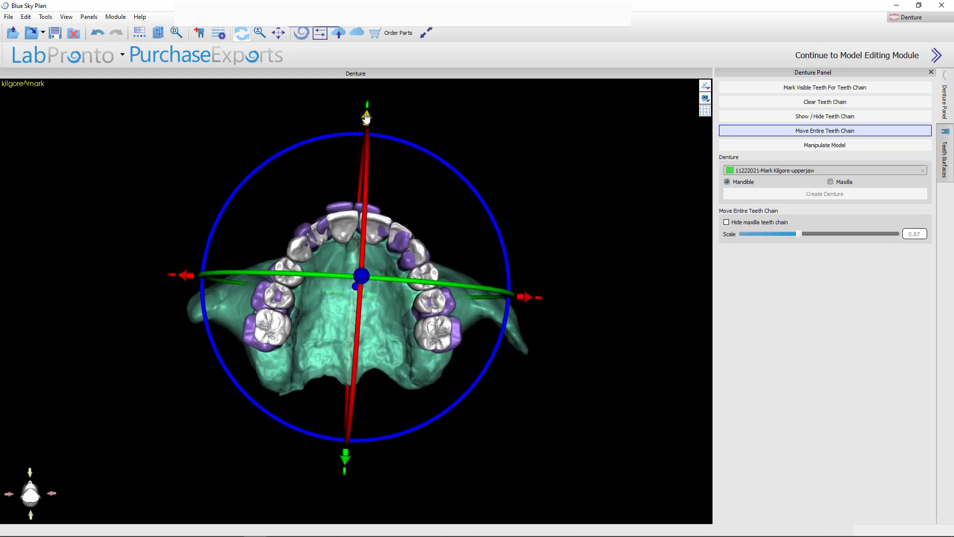
{"action": "left_click_drag", "start_coordinate": [367, 122], "coordinate": [366, 115]}
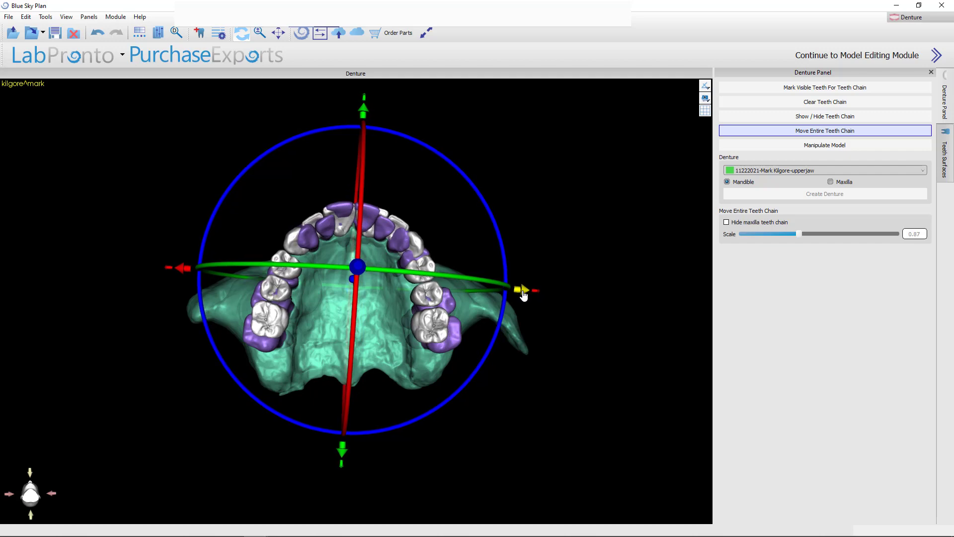
{"action": "left_click_drag", "start_coordinate": [499, 262], "coordinate": [437, 413]}
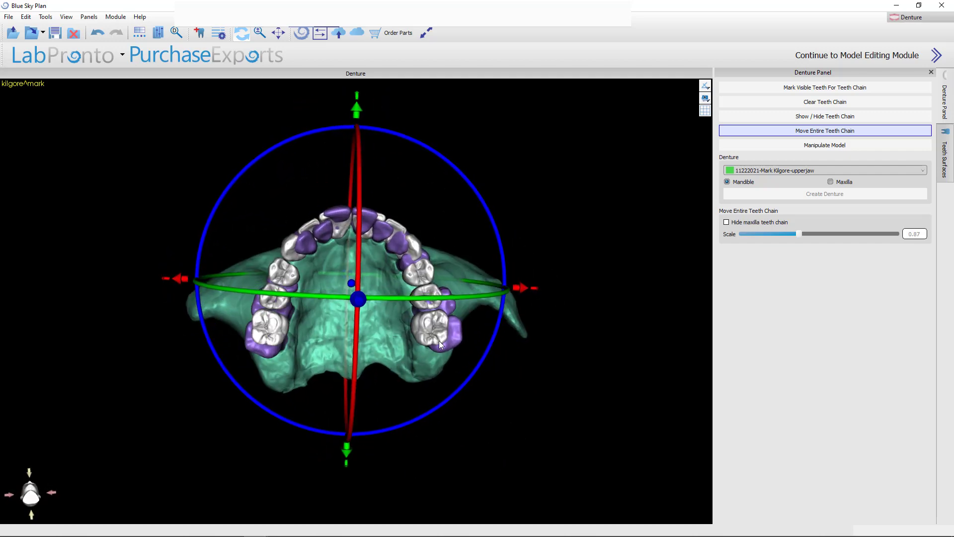
Step: Shift the entire teeth chain slightly toward the patient's left in the frontal view
{"action": "left_click_drag", "start_coordinate": [390, 174], "coordinate": [436, 192]}
{"action": "right_click_drag", "start_coordinate": [436, 192], "coordinate": [444, 101]}
{"action": "left_click_drag", "start_coordinate": [444, 101], "coordinate": [553, 330]}
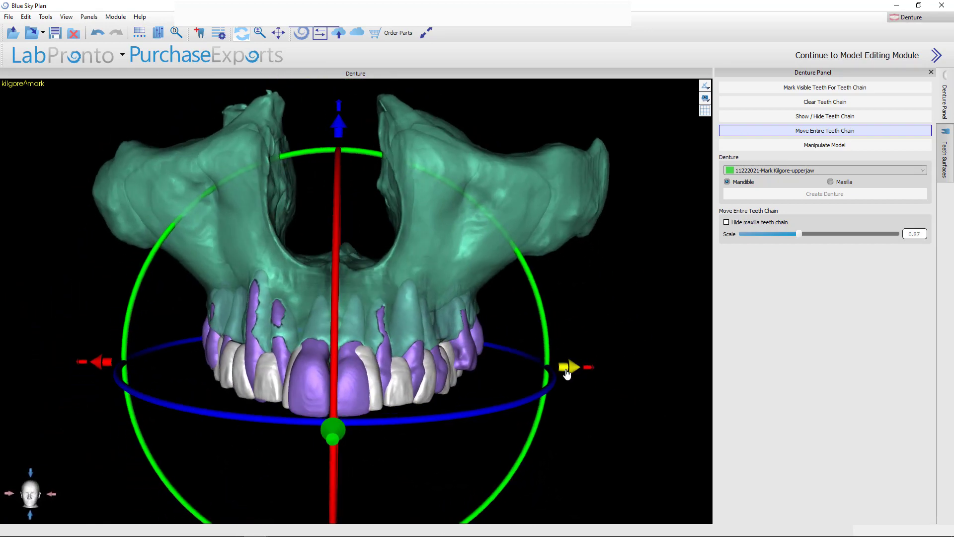
{"action": "left_click_drag", "start_coordinate": [569, 373], "coordinate": [570, 375]}
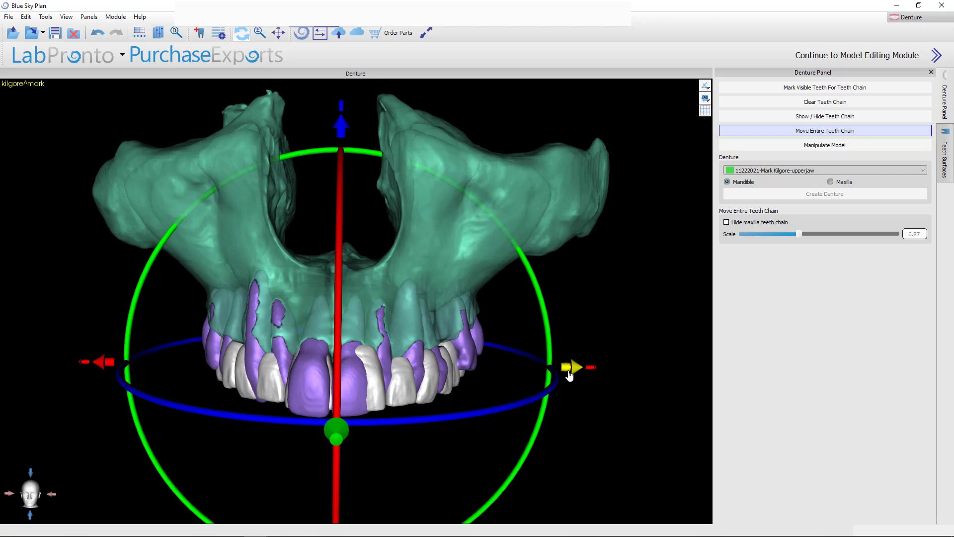
Step: Make the virtual upper left central incisor transparent
{"action": "left_click_drag", "start_coordinate": [417, 468], "coordinate": [383, 419]}
{"action": "right_click", "coordinate": [378, 405]}
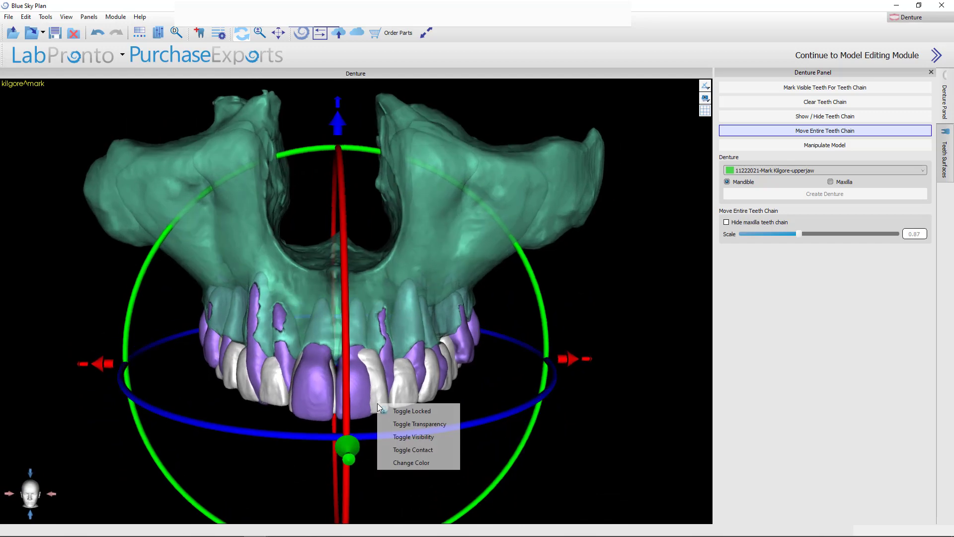
{"action": "left_click", "coordinate": [401, 426]}
{"action": "middle_click_drag", "start_coordinate": [394, 451], "coordinate": [388, 336]}
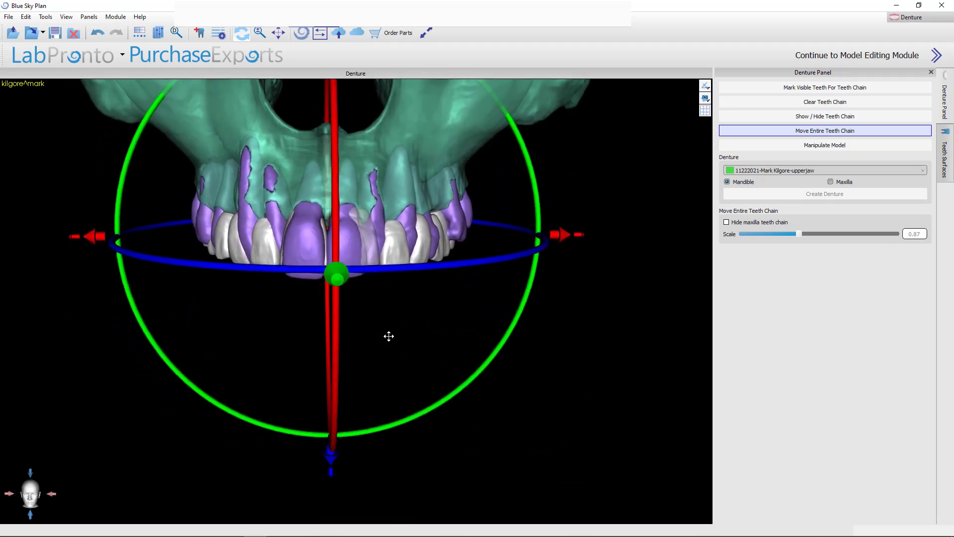
Step: Lower the entire teeth chain slightly relative to the existing incisors, using a close frontal view
{"action": "scroll", "coordinate": [370, 314], "scroll_direction": "up", "scroll_amount": 2}
{"action": "scroll", "coordinate": [370, 314], "scroll_direction": "up", "scroll_amount": 3}
{"action": "left_click_drag", "start_coordinate": [397, 378], "coordinate": [413, 394]}
{"action": "middle_click_drag", "start_coordinate": [412, 394], "coordinate": [417, 443]}
{"action": "left_click_drag", "start_coordinate": [417, 442], "coordinate": [414, 473]}
{"action": "scroll", "coordinate": [412, 422], "scroll_direction": "down", "scroll_amount": 5}
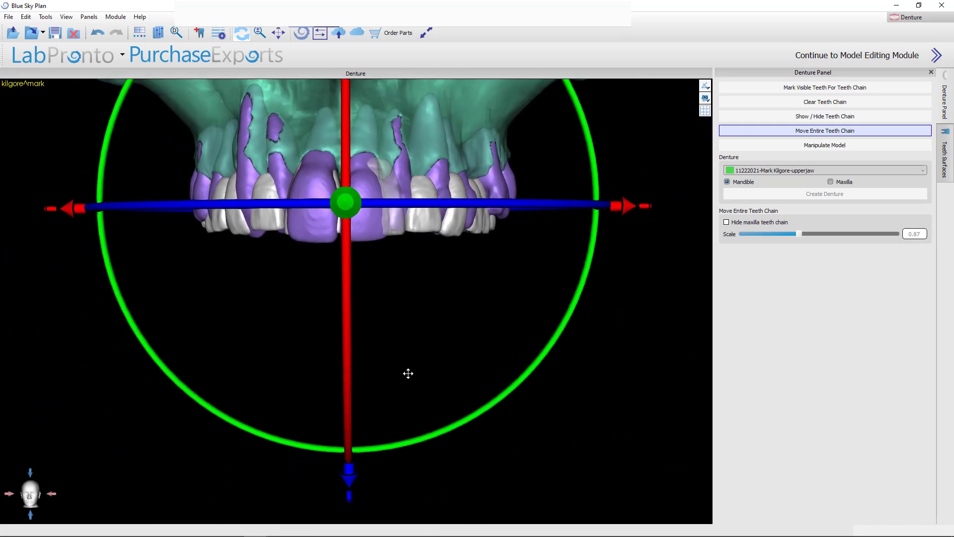
{"action": "left_click_drag", "start_coordinate": [403, 367], "coordinate": [433, 314]}
{"action": "left_click_drag", "start_coordinate": [405, 350], "coordinate": [397, 345]}
Step: Switch to PowerPoint to check the simulated smile against the virtual teeth, and return to Blue Sky Plan
{"action": "mouse_move", "coordinate": [327, 532]}
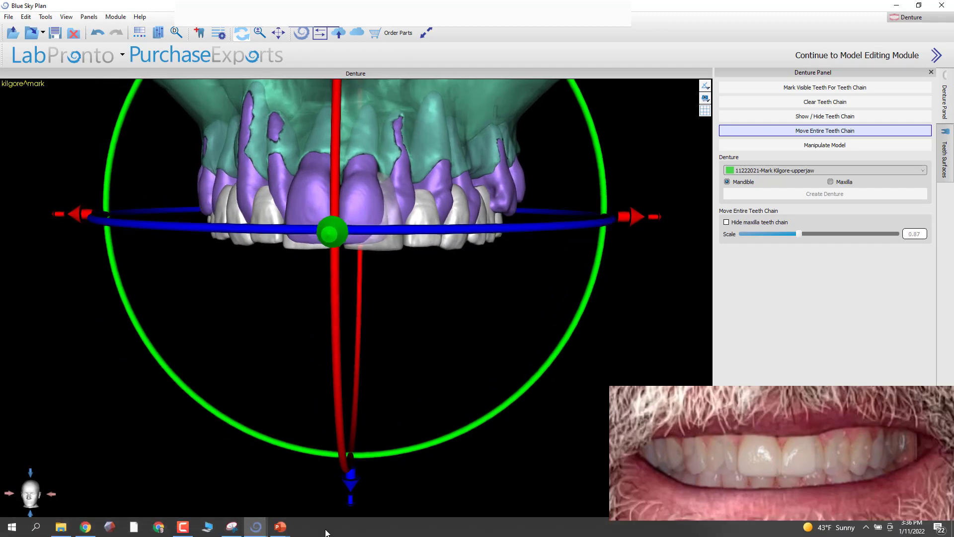
{"action": "left_click", "coordinate": [283, 526]}
{"action": "left_click", "coordinate": [318, 473]}
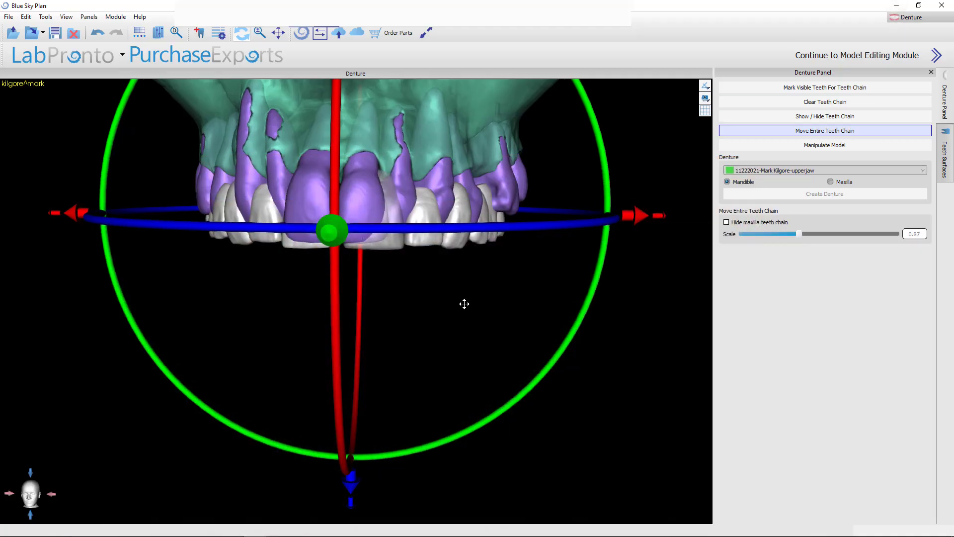
Step: Make the virtual upper left lateral incisor transparent
{"action": "scroll", "coordinate": [452, 310], "scroll_direction": "up", "scroll_amount": 5}
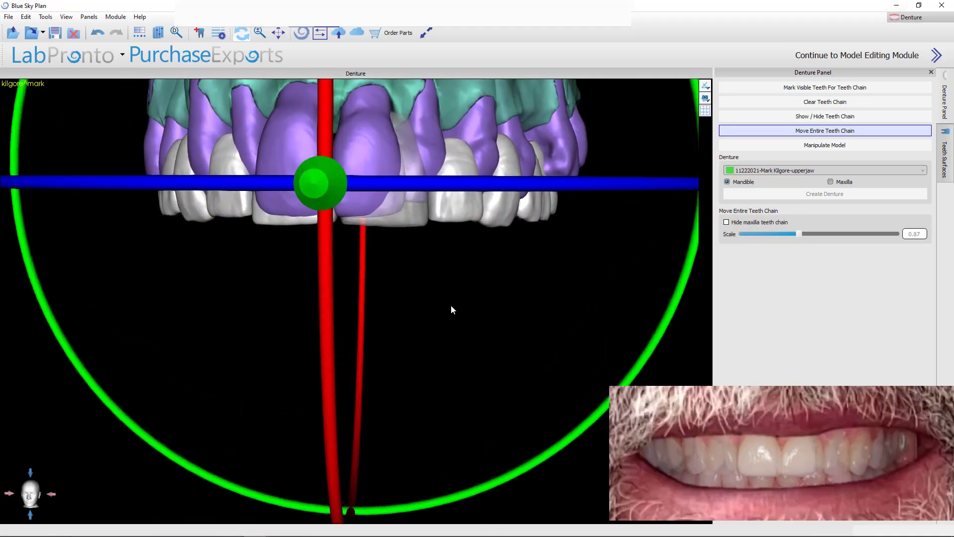
{"action": "right_click", "coordinate": [450, 253]}
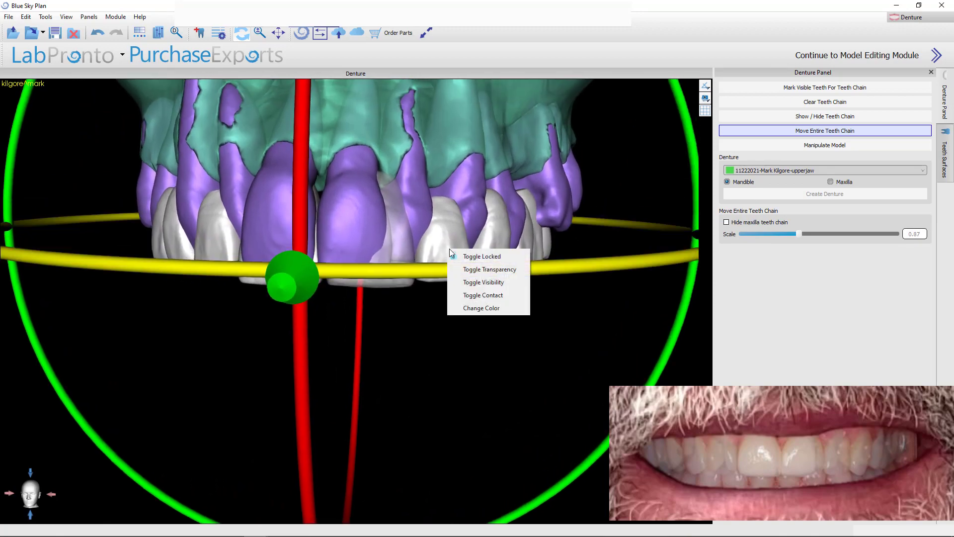
{"action": "left_click", "coordinate": [467, 272]}
Step: Reduce the scale of the entire teeth chain to 0.84
{"action": "left_click_drag", "start_coordinate": [448, 371], "coordinate": [365, 448]}
{"action": "left_click_drag", "start_coordinate": [407, 423], "coordinate": [409, 443]}
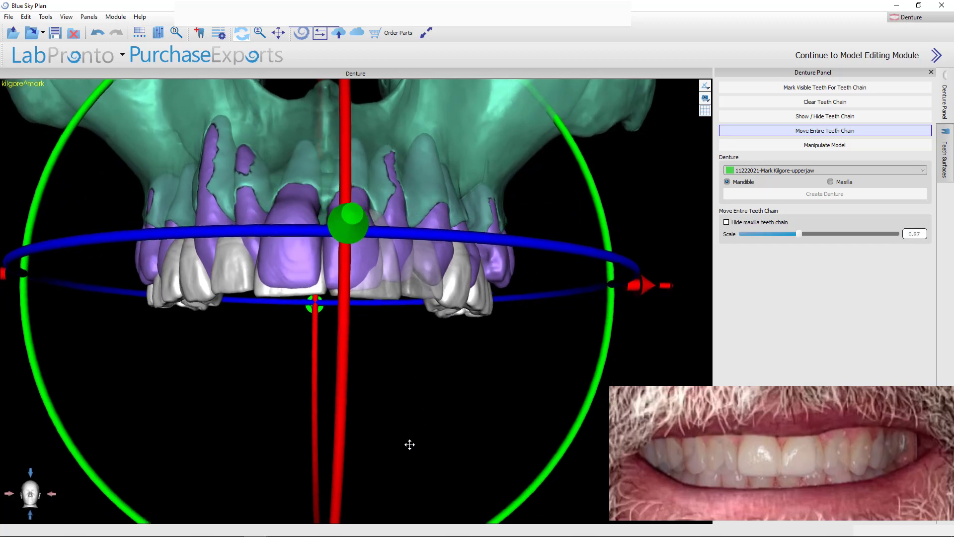
{"action": "left_click_drag", "start_coordinate": [550, 404], "coordinate": [428, 387]}
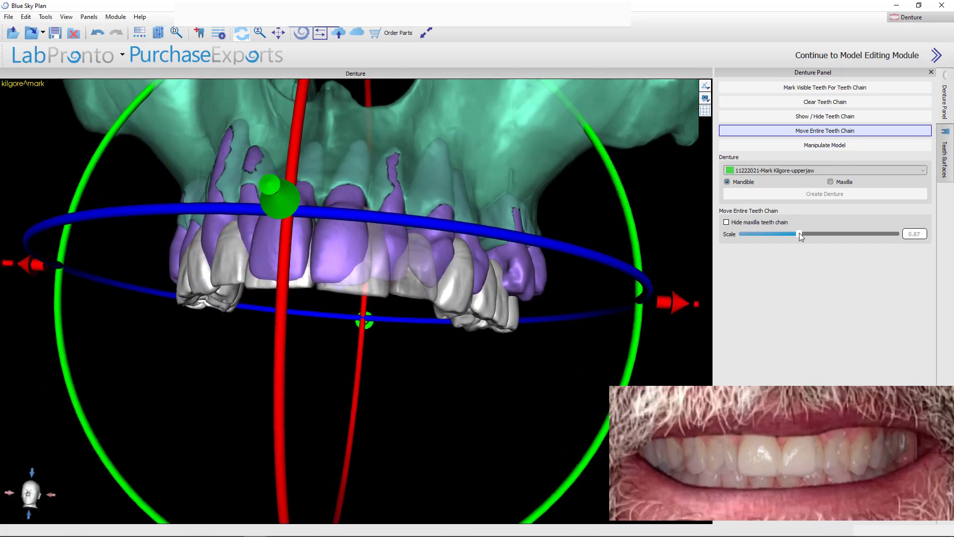
{"action": "left_click_drag", "start_coordinate": [798, 233], "coordinate": [788, 233]}
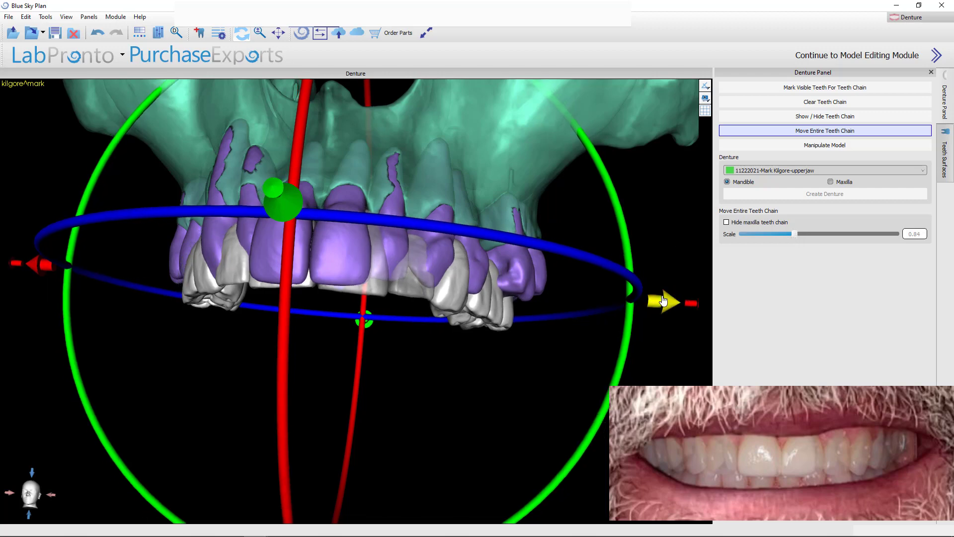
Step: Fine-tune the sideways position of the teeth chain against the existing central incisors, checking it from frontal and oblique views
{"action": "left_click_drag", "start_coordinate": [666, 301], "coordinate": [661, 300]}
{"action": "left_click_drag", "start_coordinate": [441, 422], "coordinate": [462, 449]}
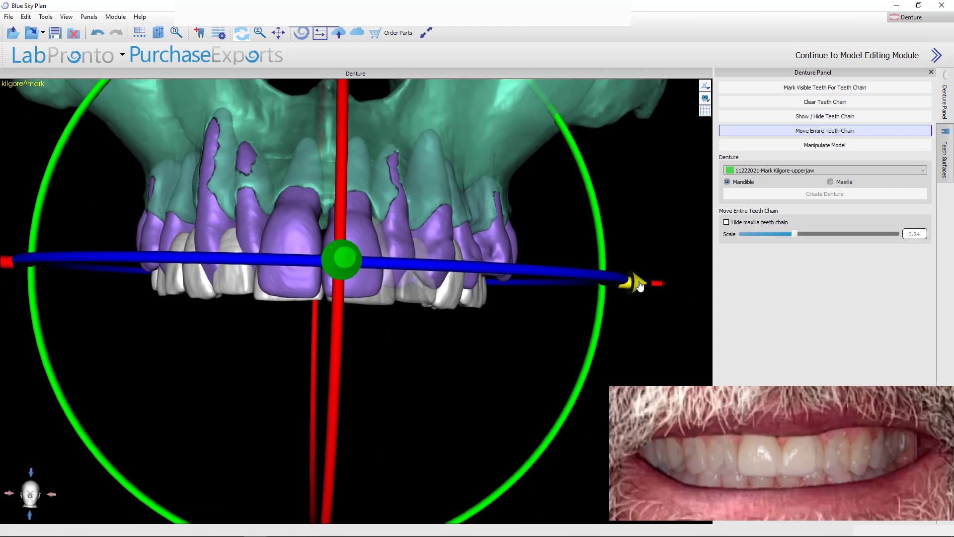
{"action": "left_click_drag", "start_coordinate": [641, 286], "coordinate": [639, 287]}
{"action": "left_click_drag", "start_coordinate": [437, 393], "coordinate": [450, 428]}
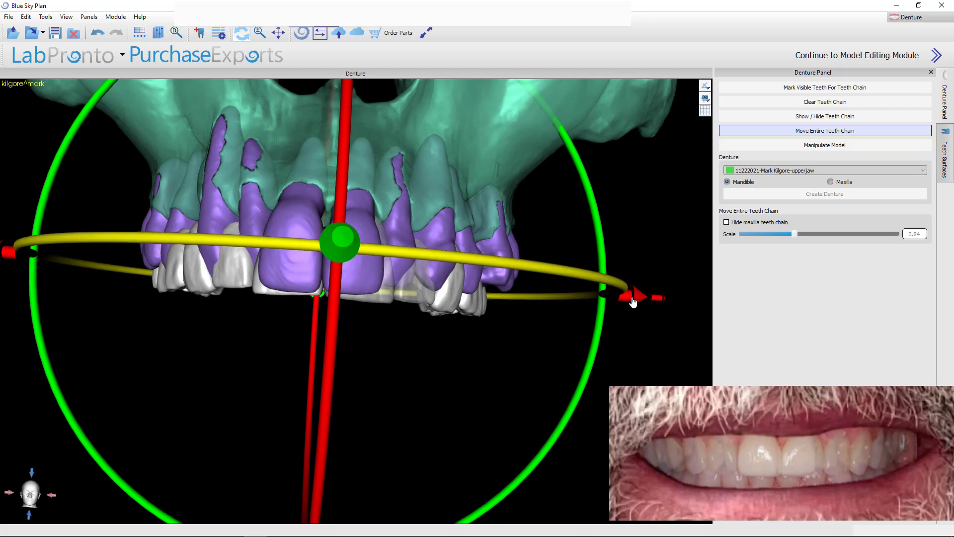
{"action": "left_click_drag", "start_coordinate": [634, 298], "coordinate": [640, 303]}
{"action": "left_click_drag", "start_coordinate": [604, 343], "coordinate": [465, 409]}
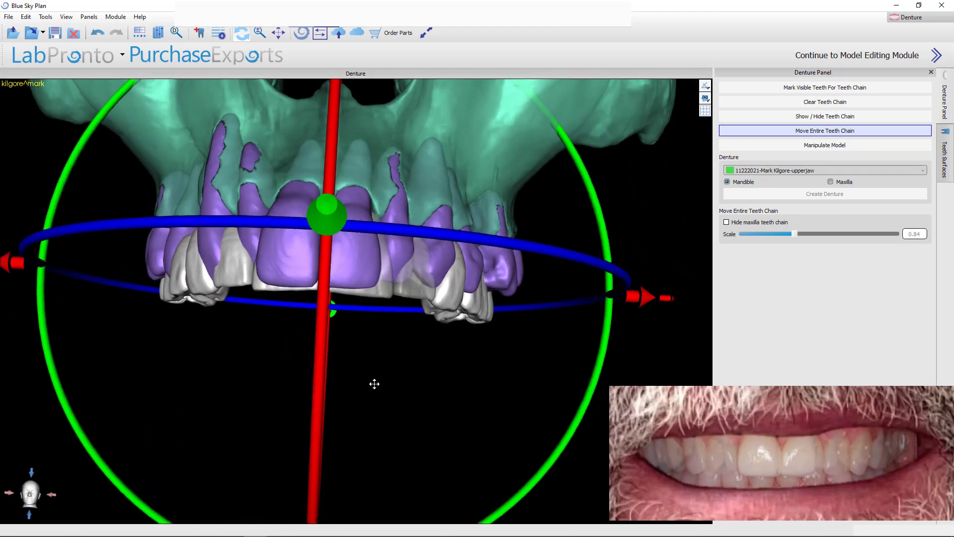
{"action": "left_click_drag", "start_coordinate": [374, 384], "coordinate": [404, 426]}
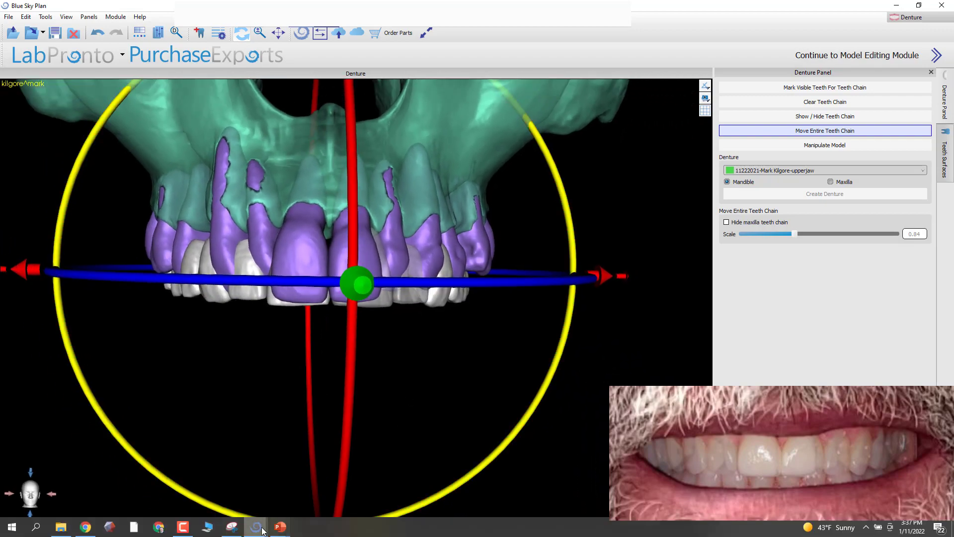
Step: Switch to PowerPoint to examine the semi-transparent tooth overlay on slide 6, and return to Blue Sky Plan
{"action": "mouse_move", "coordinate": [279, 527]}
{"action": "left_click", "coordinate": [368, 476]}
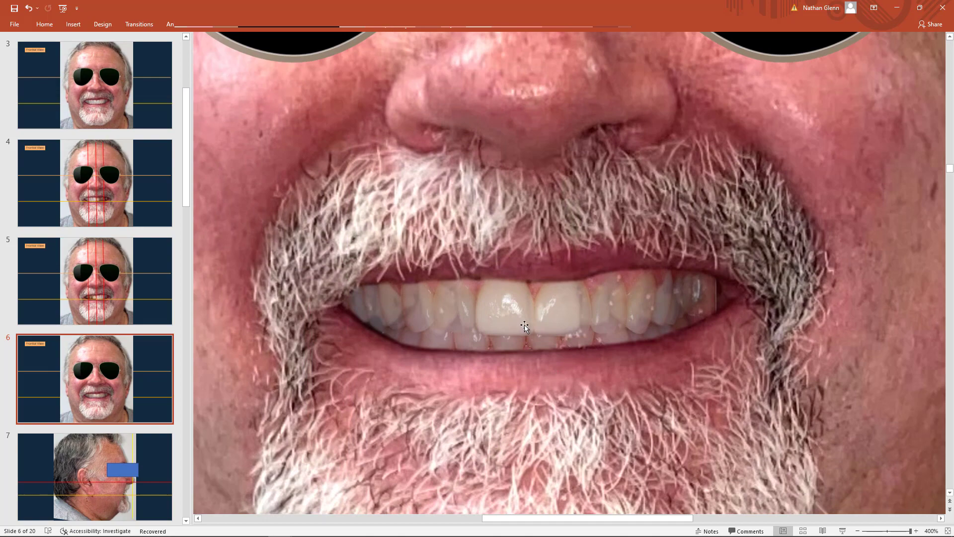
{"action": "left_click", "coordinate": [897, 8]}
Step: View the teeth chain from the side, compare the smile designs on PowerPoint slides 4, 5 and 6, and return to Blue Sky Plan
{"action": "left_click_drag", "start_coordinate": [471, 358], "coordinate": [347, 381]}
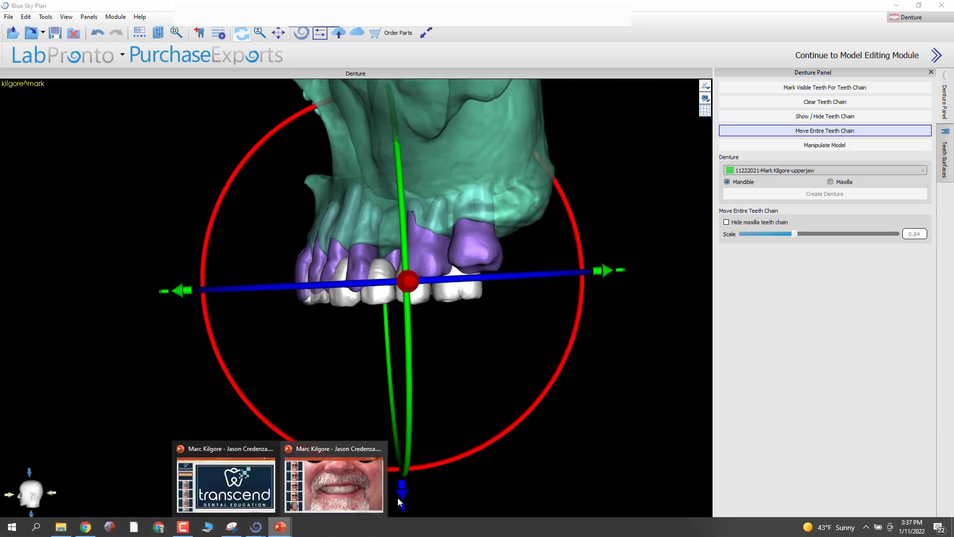
{"action": "left_click", "coordinate": [353, 469]}
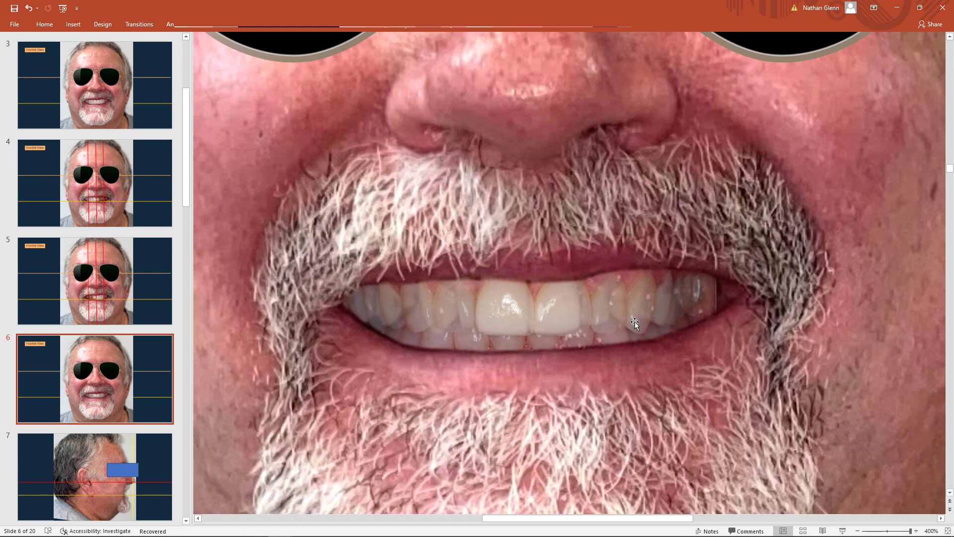
{"action": "left_click", "coordinate": [108, 293]}
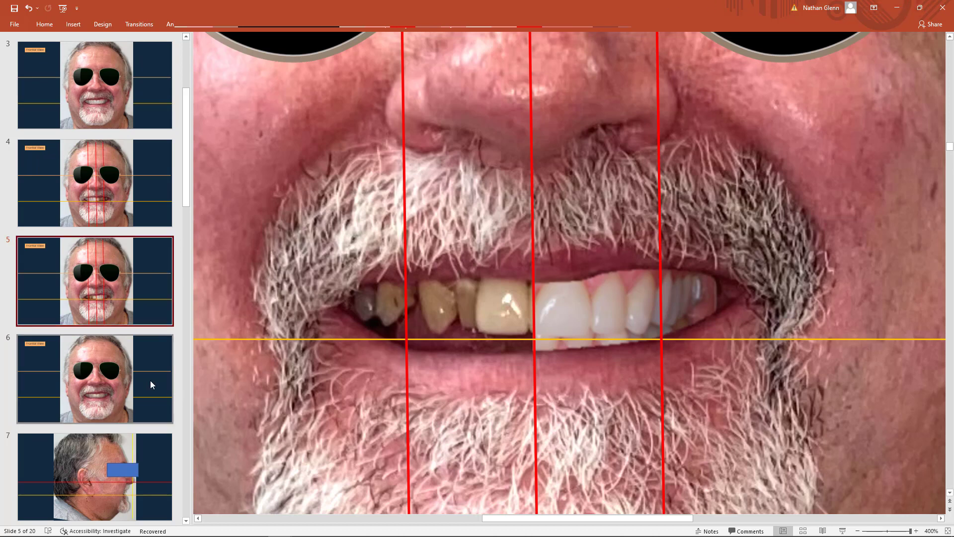
{"action": "scroll", "coordinate": [405, 355], "scroll_direction": "down", "scroll_amount": 1}
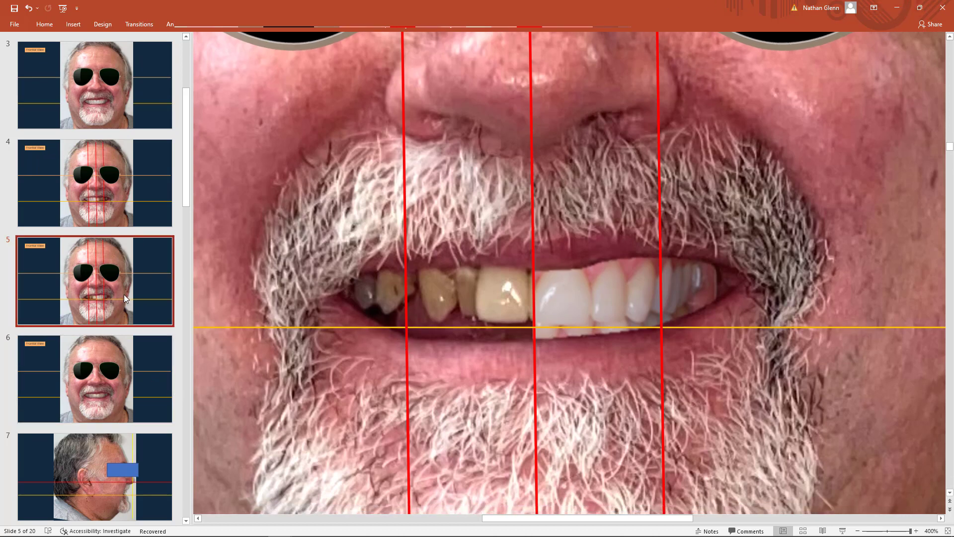
{"action": "left_click", "coordinate": [128, 359]}
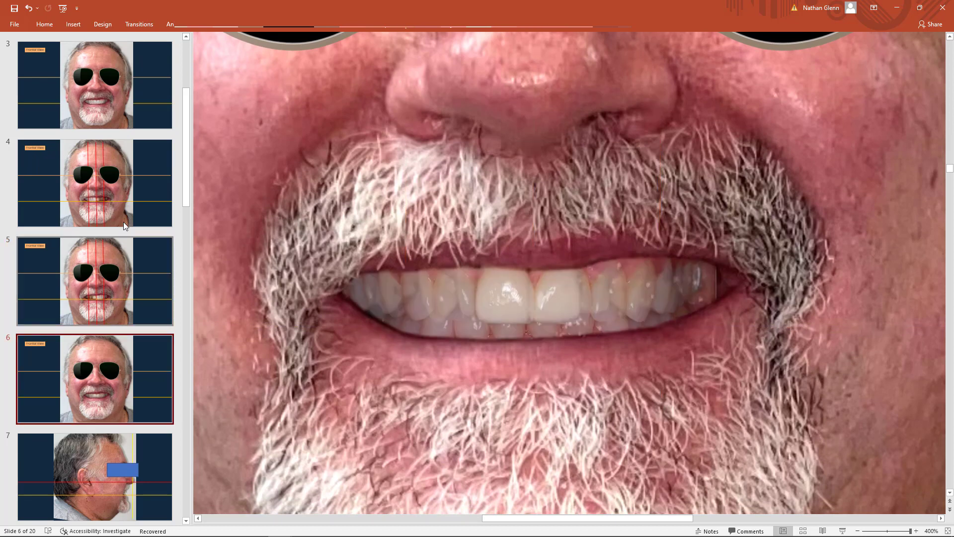
{"action": "left_click", "coordinate": [126, 184]}
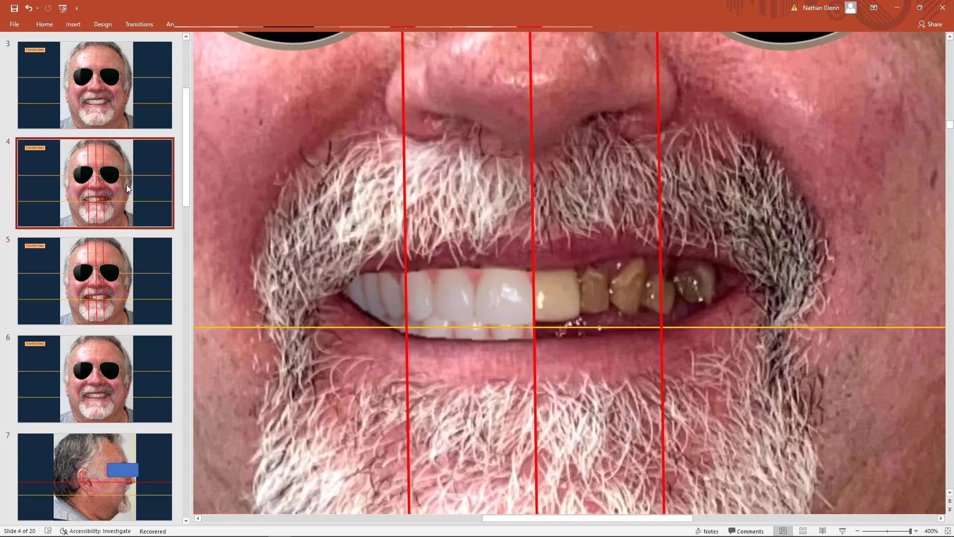
{"action": "left_click", "coordinate": [130, 296]}
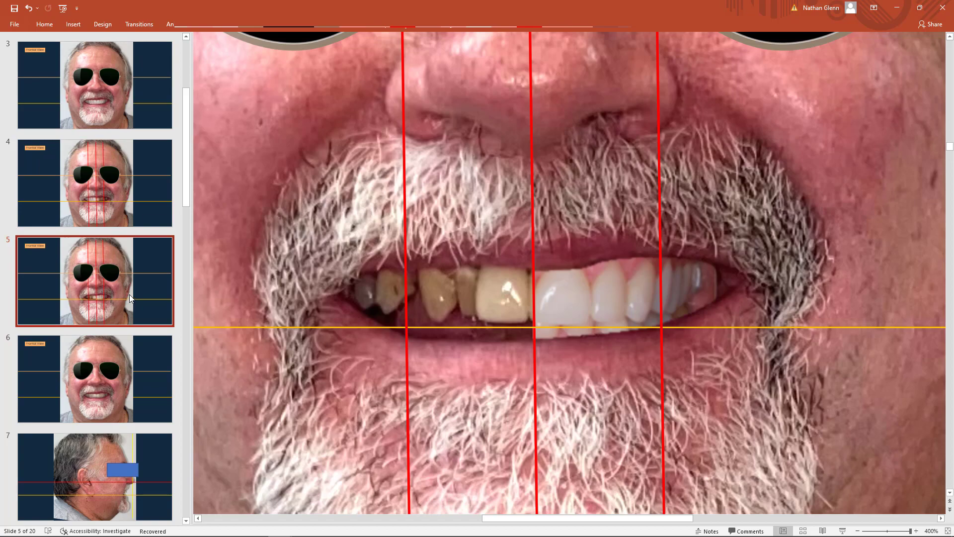
{"action": "left_click", "coordinate": [116, 192]}
{"action": "left_click", "coordinate": [897, 8]}
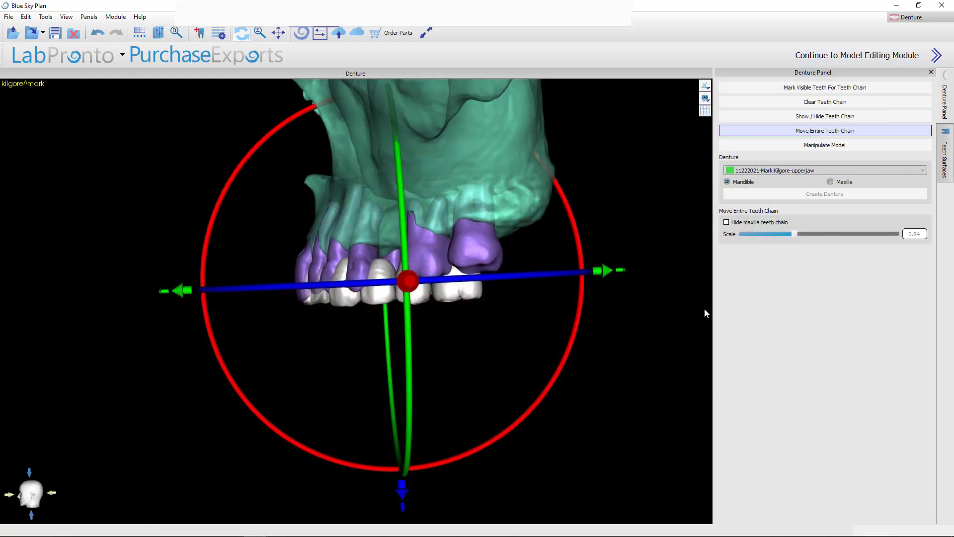
Step: Tilt the entire teeth chain in the side view so its front teeth sit lower than the molars
{"action": "left_click_drag", "start_coordinate": [572, 343], "coordinate": [519, 408]}
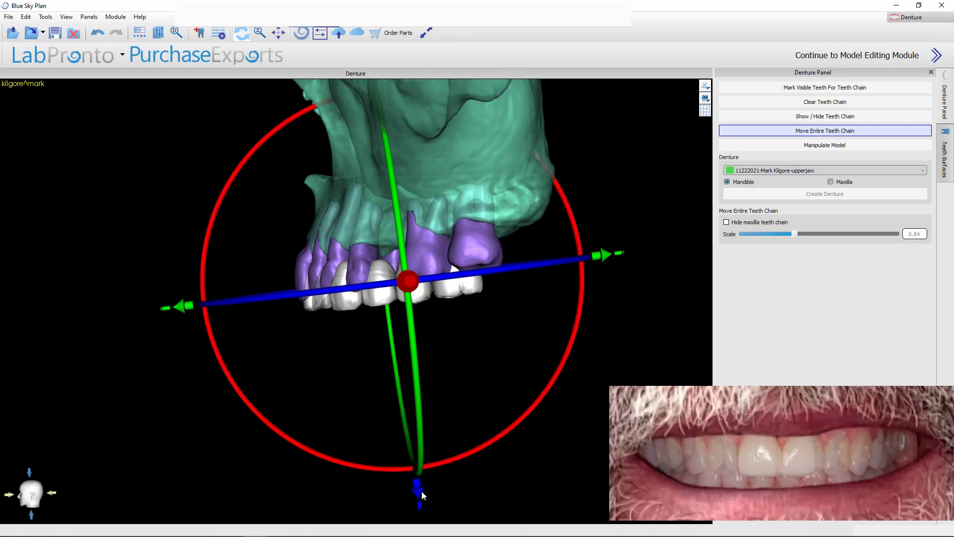
{"action": "left_click_drag", "start_coordinate": [420, 492], "coordinate": [669, 357]}
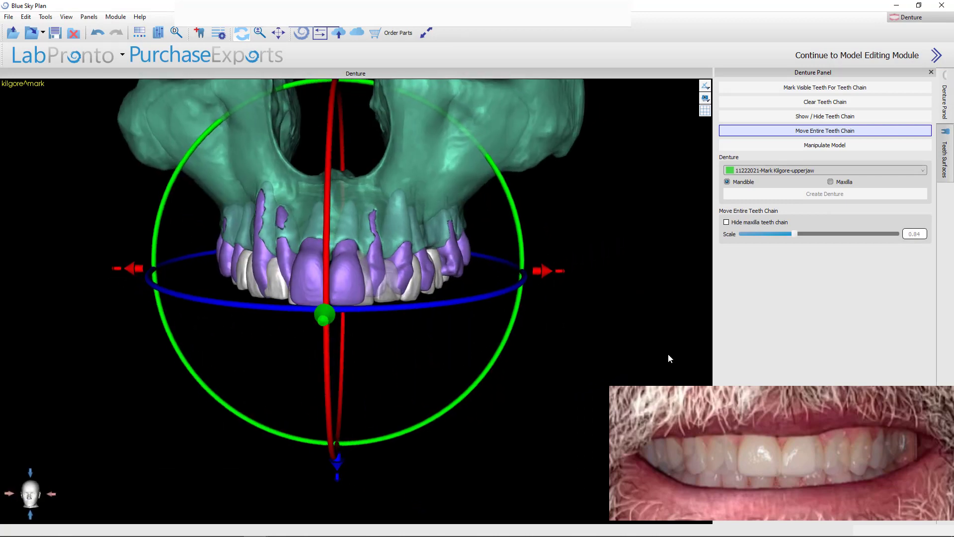
Step: Move the tilted teeth chain slightly anteriorly in the occlusal view and check the incisors from the front
{"action": "left_click_drag", "start_coordinate": [280, 492], "coordinate": [320, 191]}
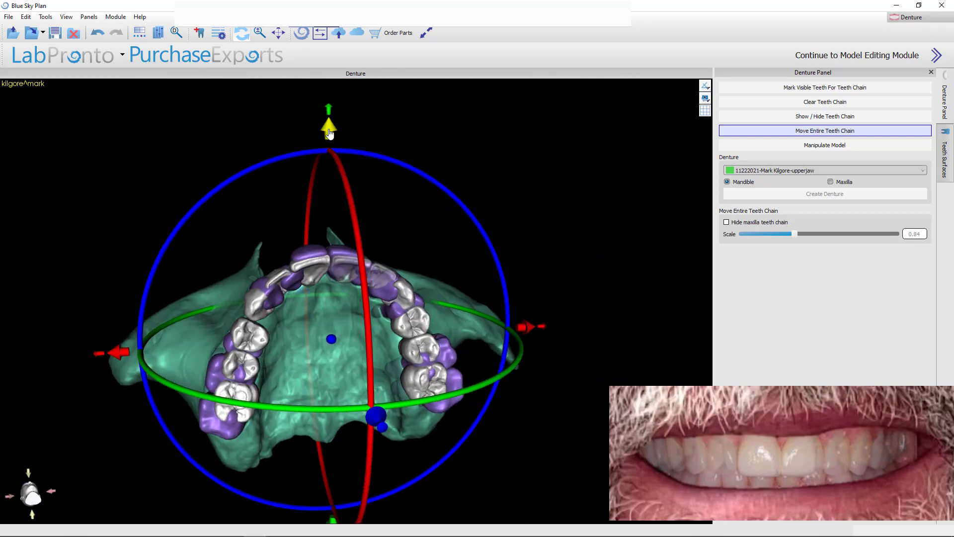
{"action": "left_click_drag", "start_coordinate": [331, 133], "coordinate": [331, 128]}
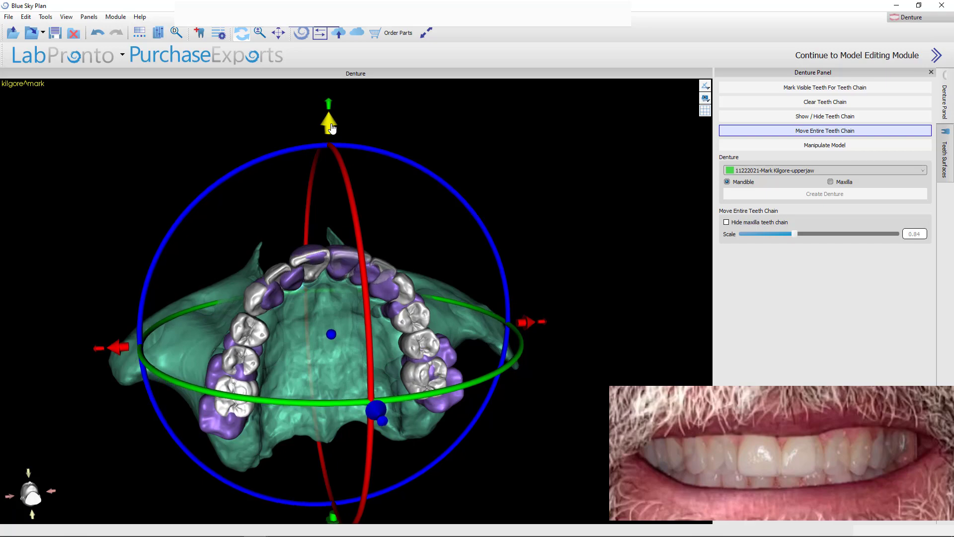
{"action": "left_click_drag", "start_coordinate": [413, 120], "coordinate": [437, 432]}
{"action": "scroll", "coordinate": [497, 394], "scroll_direction": "up", "scroll_amount": 5}
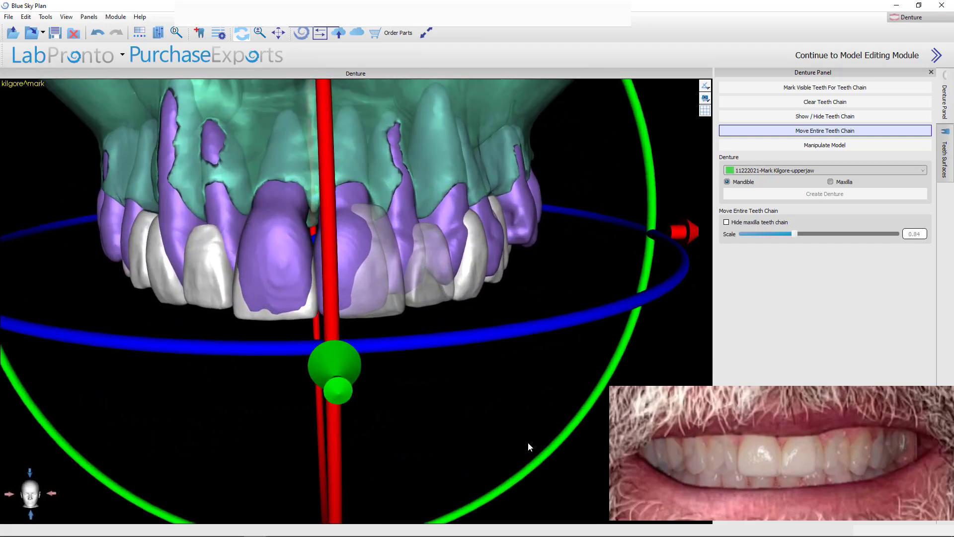
Step: Examine how the tooth chain overlaps the existing upper teeth from the front and from the occlusal side
{"action": "left_click_drag", "start_coordinate": [367, 418], "coordinate": [461, 435]}
{"action": "left_click_drag", "start_coordinate": [294, 403], "coordinate": [285, 418]}
{"action": "mouse_move", "coordinate": [403, 437]}
{"action": "left_mouse_down"}
{"action": "mouse_move", "coordinate": [392, 422]}
{"action": "mouse_move", "coordinate": [414, 429]}
{"action": "left_mouse_up"}
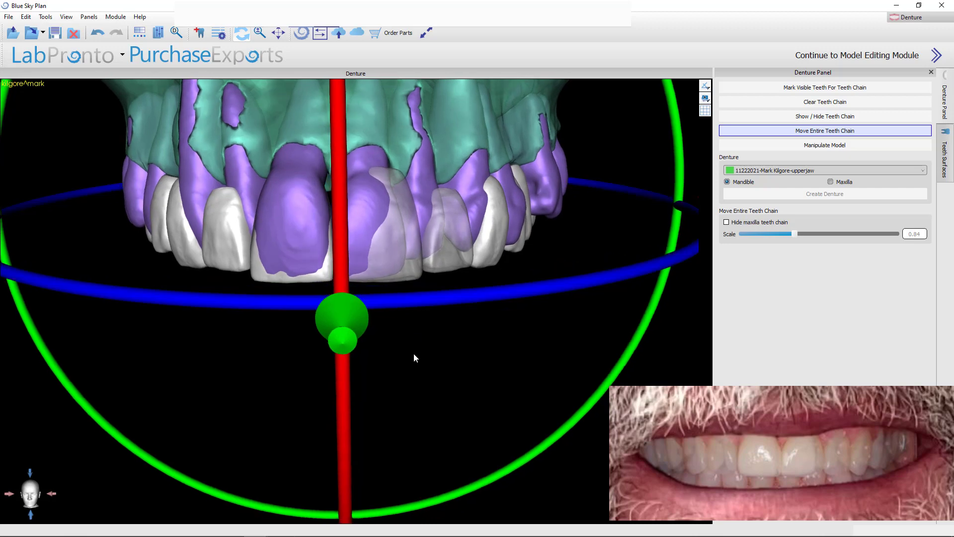
{"action": "left_click_drag", "start_coordinate": [416, 358], "coordinate": [422, 355]}
{"action": "left_click_drag", "start_coordinate": [310, 392], "coordinate": [354, 238]}
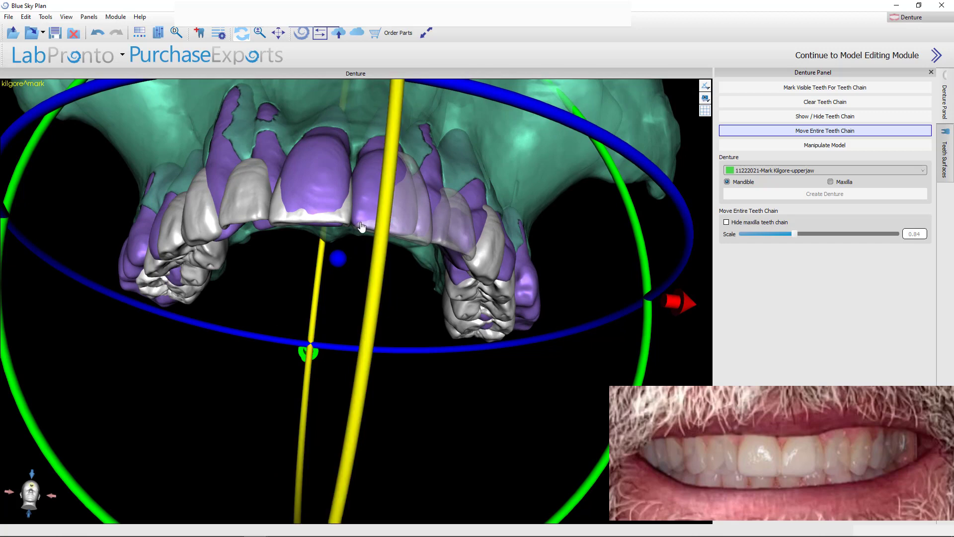
{"action": "left_click_drag", "start_coordinate": [318, 379], "coordinate": [428, 395]}
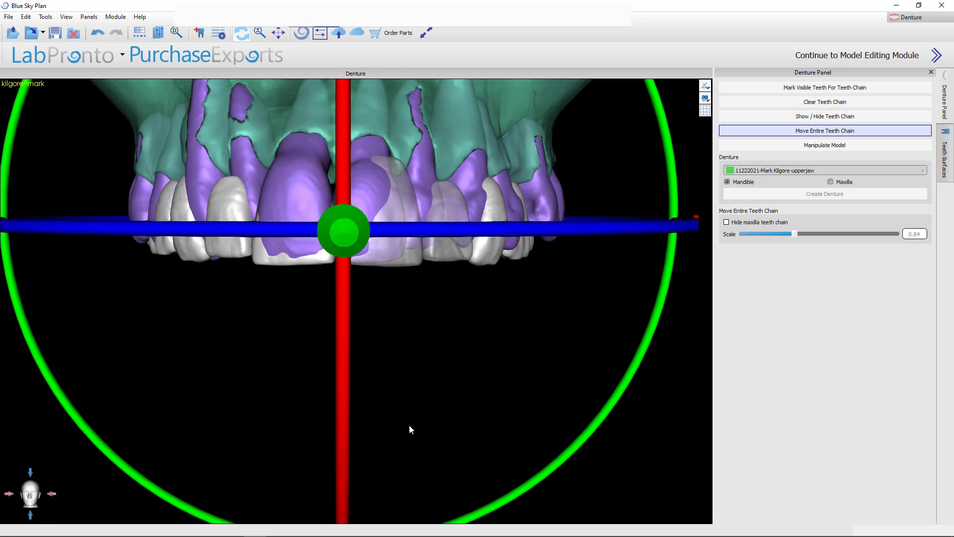
{"action": "left_click_drag", "start_coordinate": [409, 425], "coordinate": [397, 169]}
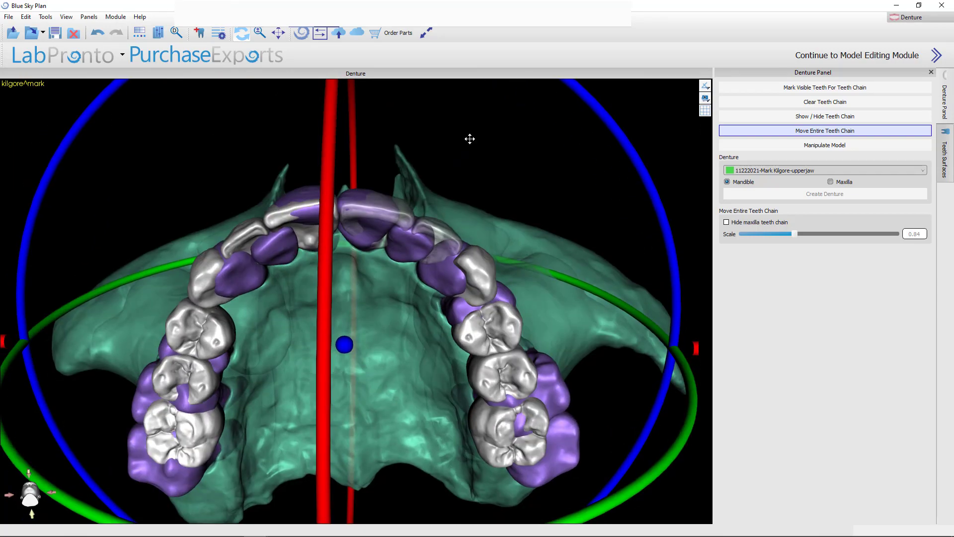
{"action": "right_click_drag", "start_coordinate": [469, 138], "coordinate": [483, 204]}
{"action": "left_click_drag", "start_coordinate": [444, 167], "coordinate": [488, 157]}
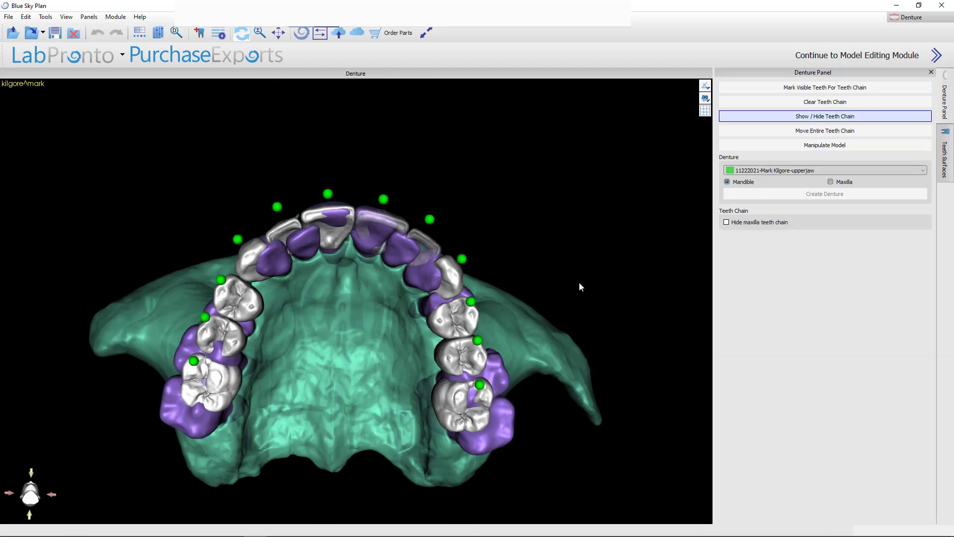
Step: Lock the two central incisors of the tooth chain so their control points turn red
{"action": "scroll", "coordinate": [571, 147], "scroll_direction": "up", "scroll_amount": 4}
{"action": "left_click_drag", "start_coordinate": [571, 147], "coordinate": [377, 147]}
{"action": "left_click_drag", "start_coordinate": [353, 301], "coordinate": [287, 311]}
{"action": "left_click", "coordinate": [258, 142]}
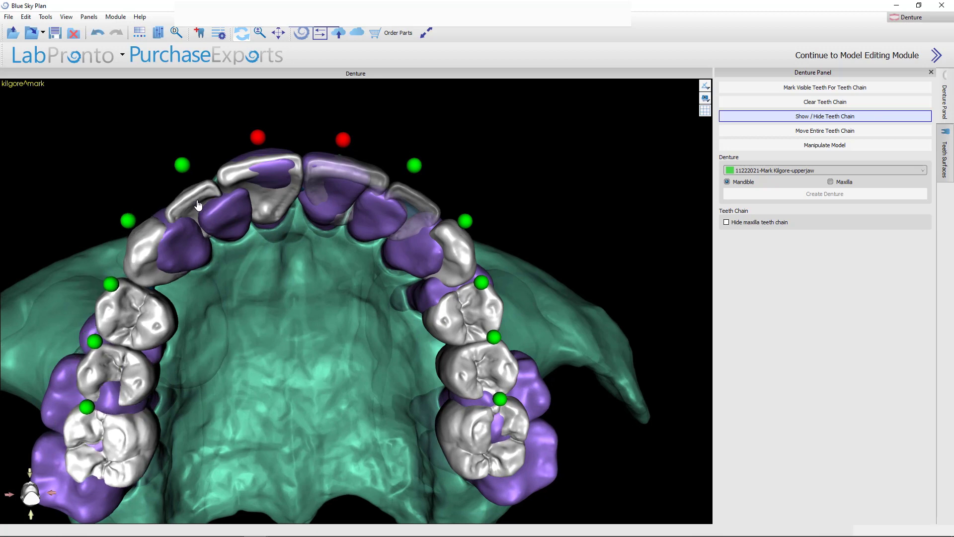
{"action": "left_click_drag", "start_coordinate": [389, 315], "coordinate": [323, 302]}
{"action": "left_click_drag", "start_coordinate": [309, 357], "coordinate": [282, 354]}
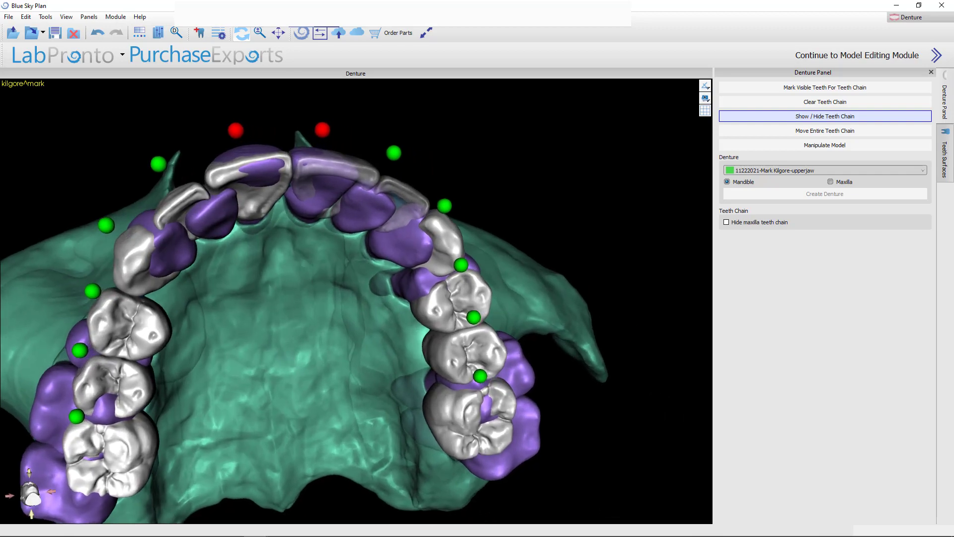
Step: Switch to the PowerPoint smile design presentation and open slide 6 with the frontal smile photo
{"action": "left_click", "coordinate": [282, 530]}
{"action": "left_click", "coordinate": [318, 470]}
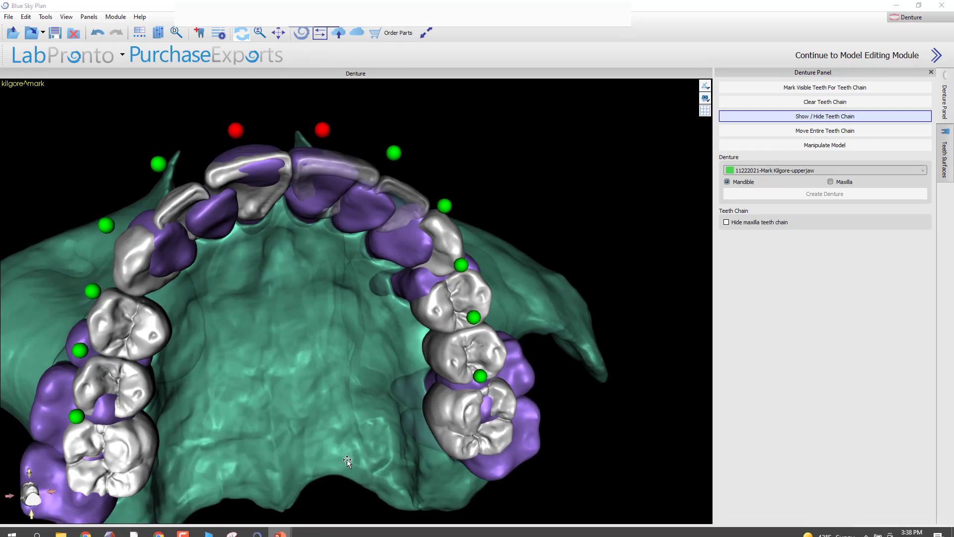
{"action": "left_click", "coordinate": [117, 88]}
{"action": "scroll", "coordinate": [129, 159], "scroll_direction": "up", "scroll_amount": 4}
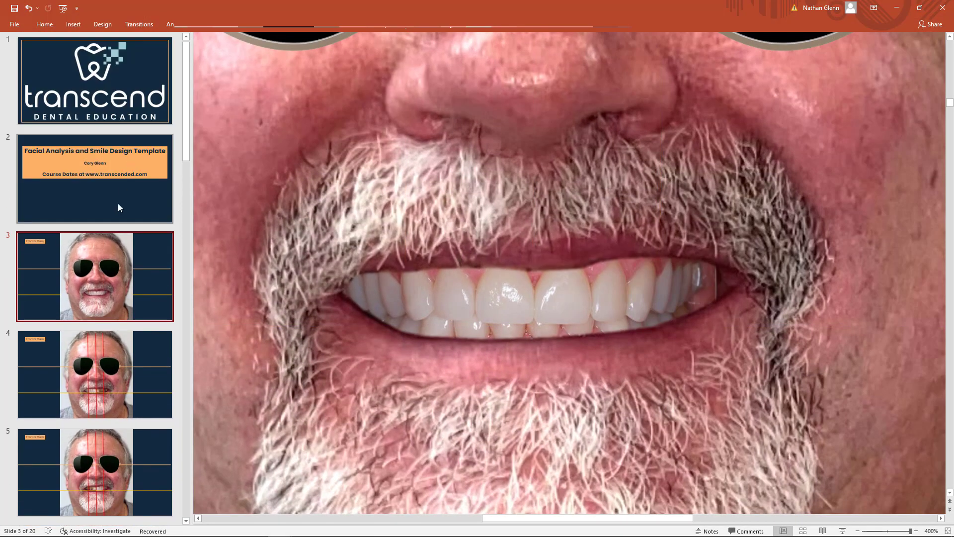
{"action": "scroll", "coordinate": [131, 384], "scroll_direction": "down", "scroll_amount": 5}
{"action": "scroll", "coordinate": [130, 385], "scroll_direction": "down", "scroll_amount": 2}
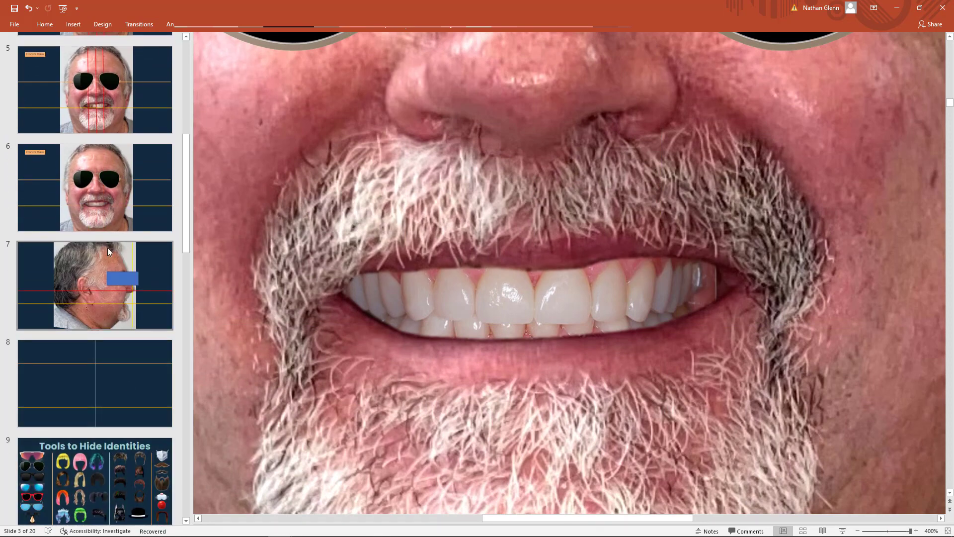
{"action": "left_click", "coordinate": [133, 202]}
Step: Set the fill transparency of the designed-teeth overlay to 100%, and return to Blue Sky Plan
{"action": "left_click", "coordinate": [572, 290]}
{"action": "right_click", "coordinate": [567, 297]}
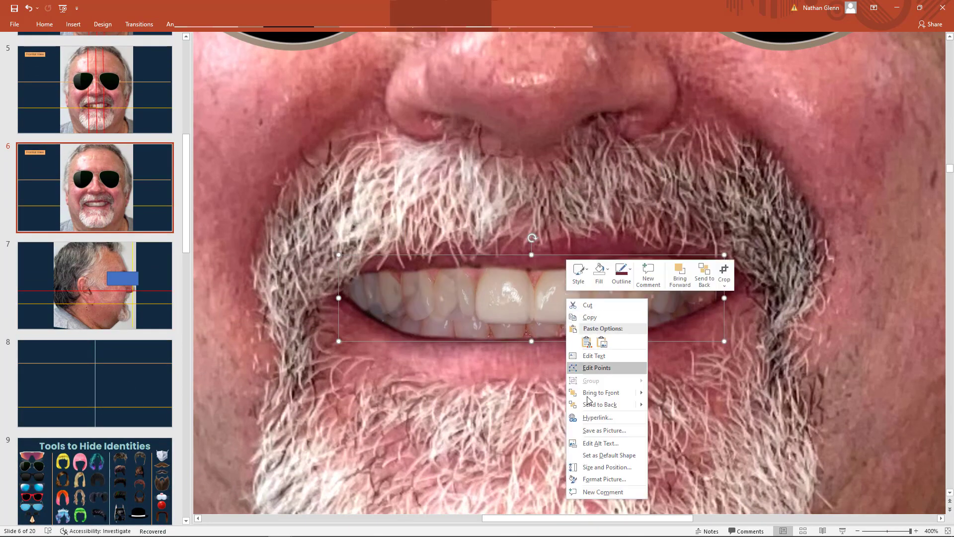
{"action": "left_click", "coordinate": [604, 479]}
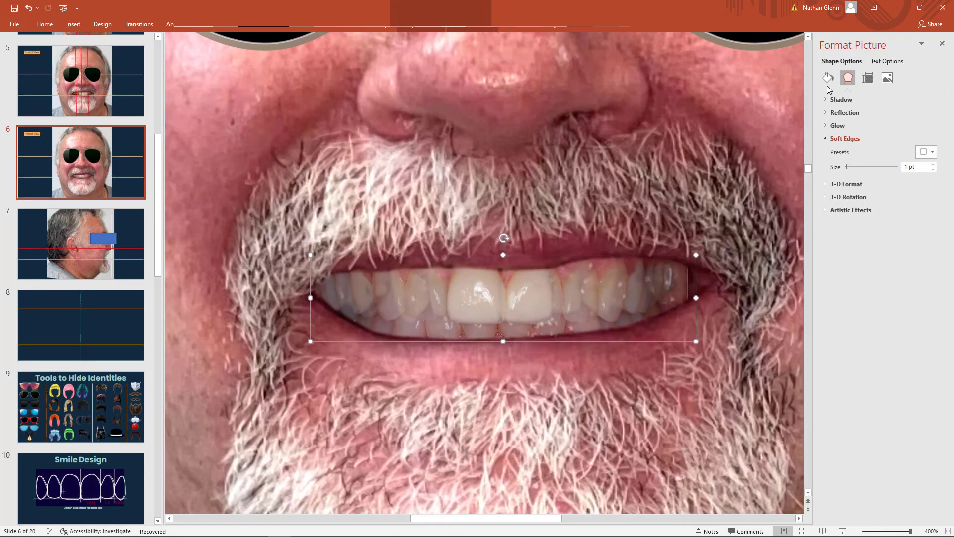
{"action": "left_click", "coordinate": [828, 83]}
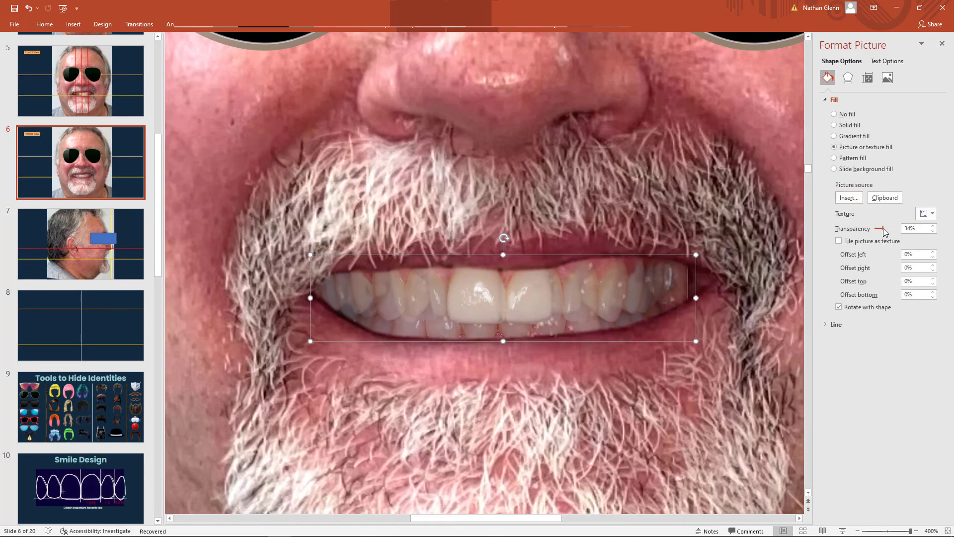
{"action": "left_click_drag", "start_coordinate": [884, 231], "coordinate": [897, 228]}
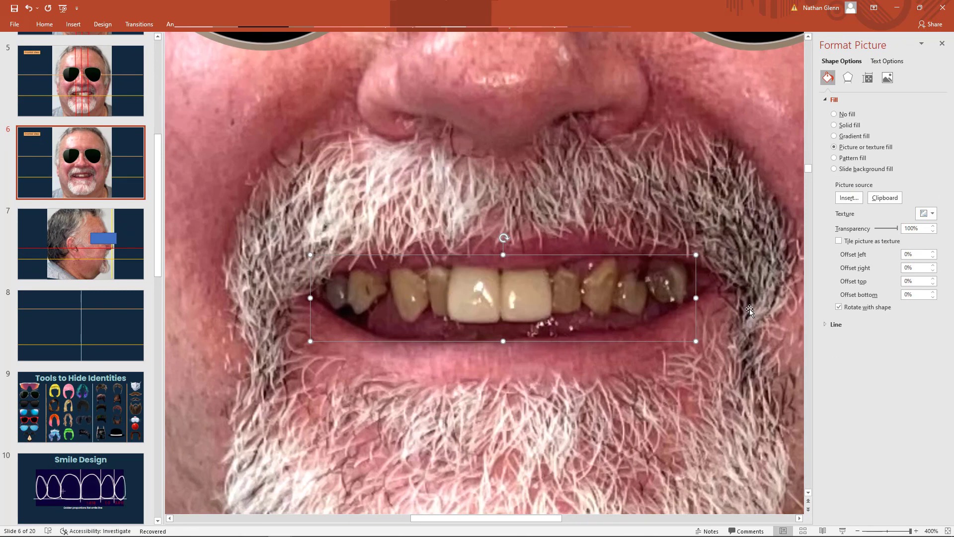
{"action": "left_click", "coordinate": [897, 7]}
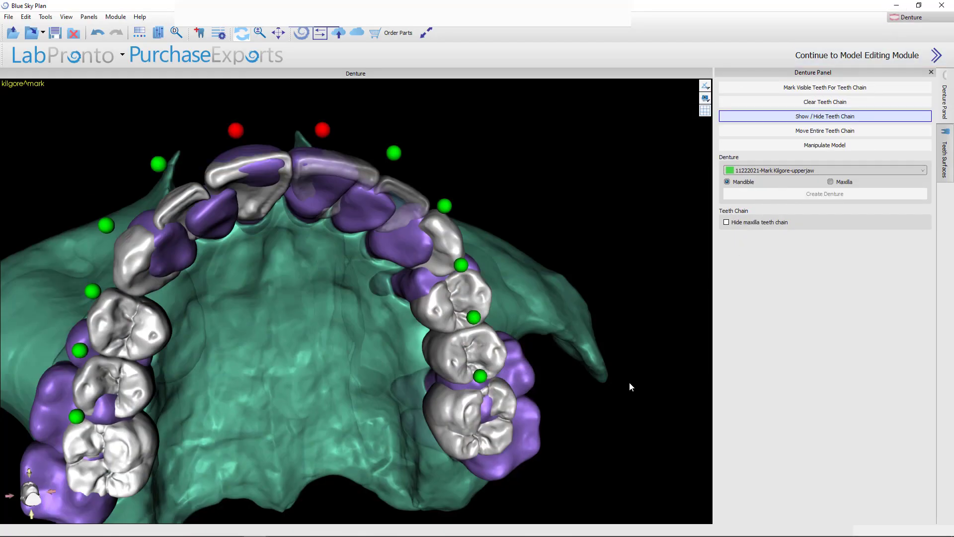
Step: Turn off the transparency of the left lateral incisor in the tooth chain
{"action": "left_click_drag", "start_coordinate": [571, 266], "coordinate": [526, 338]}
{"action": "mouse_move", "coordinate": [281, 397]}
{"action": "left_mouse_down"}
{"action": "mouse_move", "coordinate": [285, 379]}
{"action": "mouse_move", "coordinate": [370, 355]}
{"action": "mouse_move", "coordinate": [272, 329]}
{"action": "mouse_move", "coordinate": [336, 410]}
{"action": "mouse_move", "coordinate": [309, 460]}
{"action": "mouse_move", "coordinate": [220, 341]}
{"action": "mouse_move", "coordinate": [286, 381]}
{"action": "left_mouse_up"}
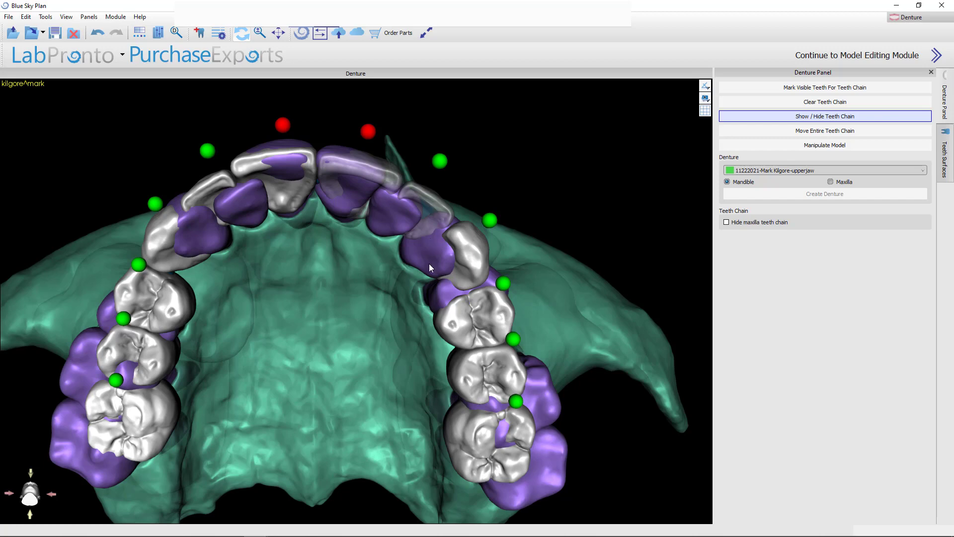
{"action": "left_click_drag", "start_coordinate": [338, 296], "coordinate": [377, 258]}
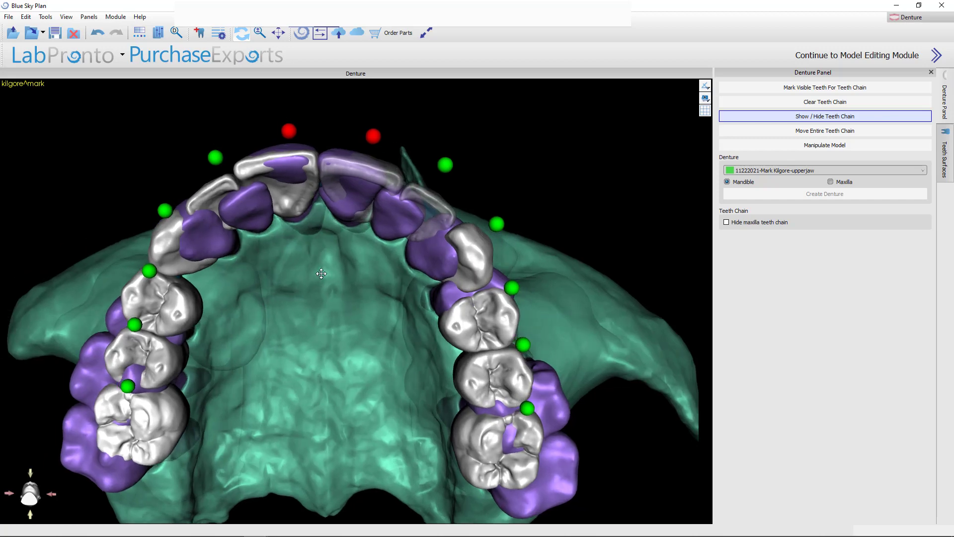
{"action": "right_click", "coordinate": [441, 208]}
{"action": "left_click", "coordinate": [477, 229]}
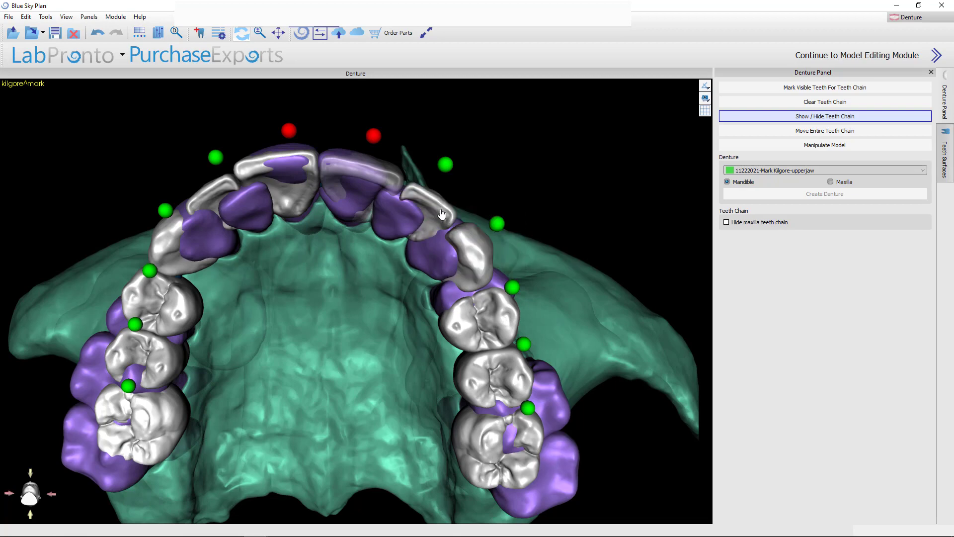
Step: Nudge the left canine and posterior teeth of the chain slightly inward, and lock both canines
{"action": "left_click_drag", "start_coordinate": [442, 259], "coordinate": [439, 262]}
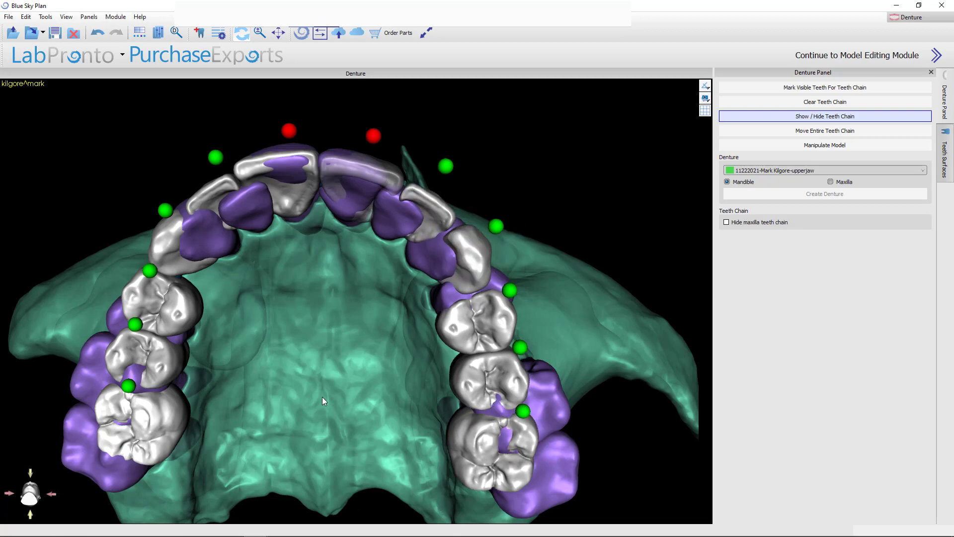
{"action": "mouse_move", "coordinate": [322, 397]}
{"action": "left_mouse_down"}
{"action": "mouse_move", "coordinate": [387, 413]}
{"action": "mouse_move", "coordinate": [462, 411]}
{"action": "mouse_move", "coordinate": [366, 345]}
{"action": "mouse_move", "coordinate": [402, 373]}
{"action": "mouse_move", "coordinate": [320, 373]}
{"action": "mouse_move", "coordinate": [348, 393]}
{"action": "mouse_move", "coordinate": [313, 363]}
{"action": "mouse_move", "coordinate": [320, 352]}
{"action": "mouse_move", "coordinate": [294, 324]}
{"action": "mouse_move", "coordinate": [367, 306]}
{"action": "mouse_move", "coordinate": [394, 326]}
{"action": "mouse_move", "coordinate": [377, 271]}
{"action": "left_mouse_up"}
{"action": "middle_click_drag", "start_coordinate": [377, 264], "coordinate": [336, 339]}
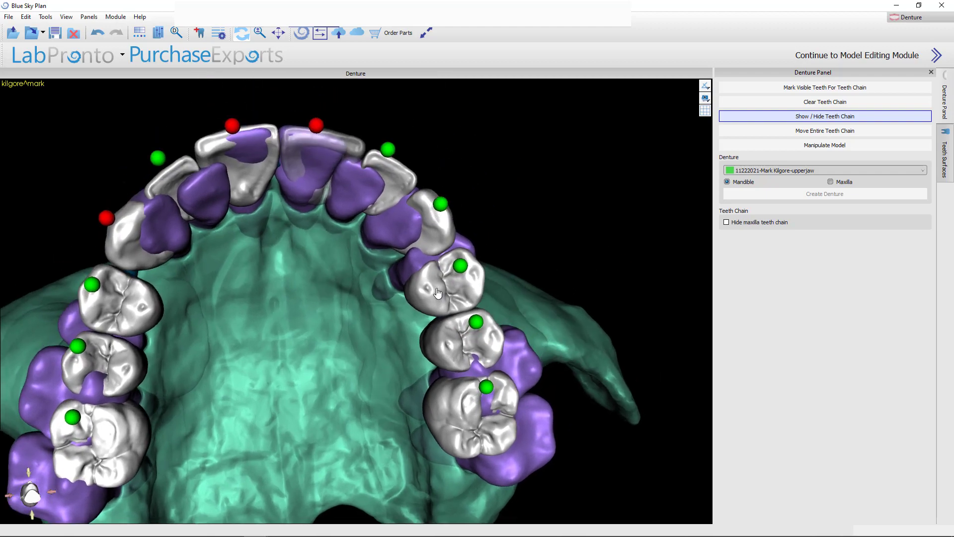
{"action": "left_click", "coordinate": [440, 203]}
Step: Shift the left premolars and molar of the tooth chain outward towards the existing teeth
{"action": "left_click_drag", "start_coordinate": [405, 353], "coordinate": [443, 362]}
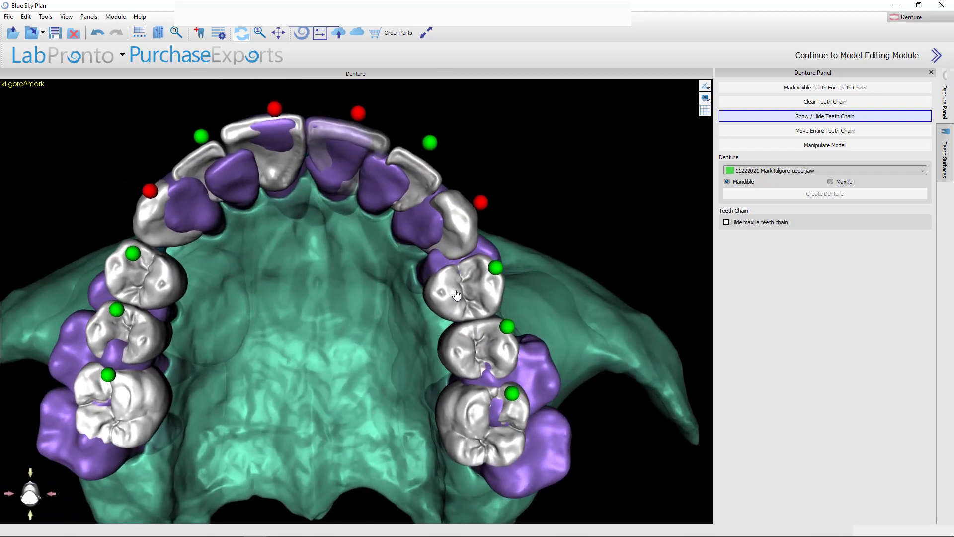
{"action": "left_click_drag", "start_coordinate": [456, 295], "coordinate": [464, 297]}
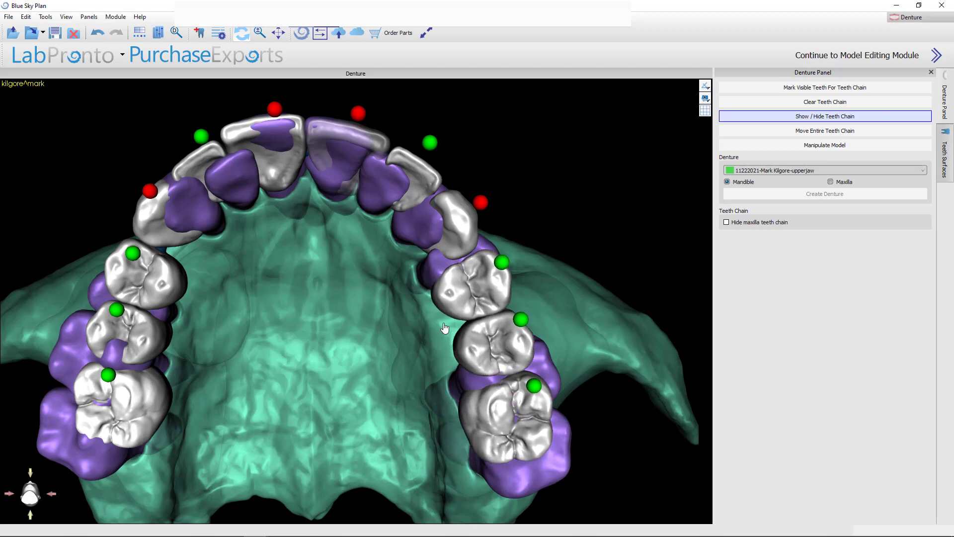
Step: Shift the right premolars and molar of the tooth chain outward and fine-tune their position over the existing teeth
{"action": "middle_click_drag", "start_coordinate": [335, 427], "coordinate": [384, 377]}
{"action": "left_click_drag", "start_coordinate": [325, 416], "coordinate": [460, 441]}
{"action": "middle_click_drag", "start_coordinate": [338, 449], "coordinate": [407, 481]}
{"action": "left_click_drag", "start_coordinate": [406, 481], "coordinate": [303, 309]}
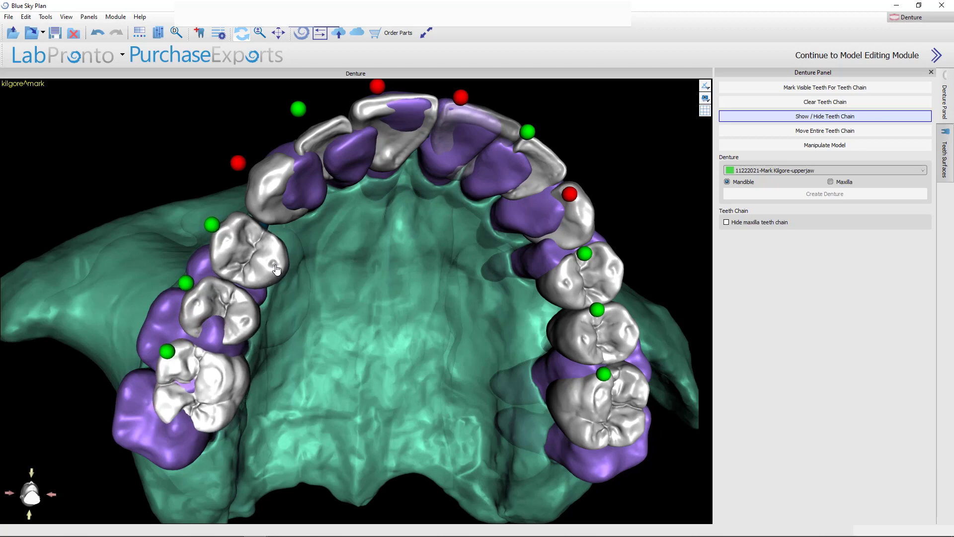
{"action": "scroll", "coordinate": [277, 270], "scroll_direction": "down", "scroll_amount": 3}
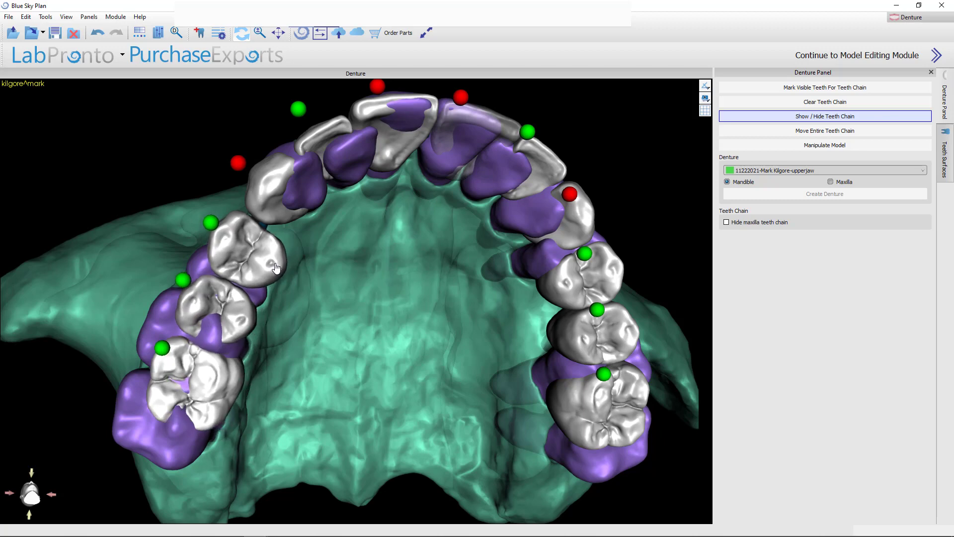
{"action": "scroll", "coordinate": [277, 269], "scroll_direction": "down", "scroll_amount": 3}
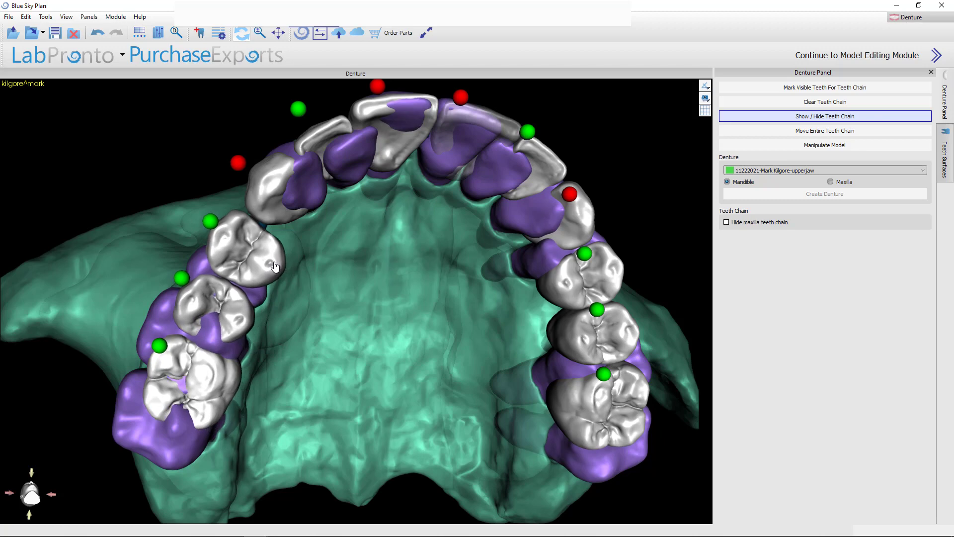
{"action": "scroll", "coordinate": [274, 267], "scroll_direction": "down", "scroll_amount": 3}
{"action": "scroll", "coordinate": [274, 267], "scroll_direction": "down", "scroll_amount": 2}
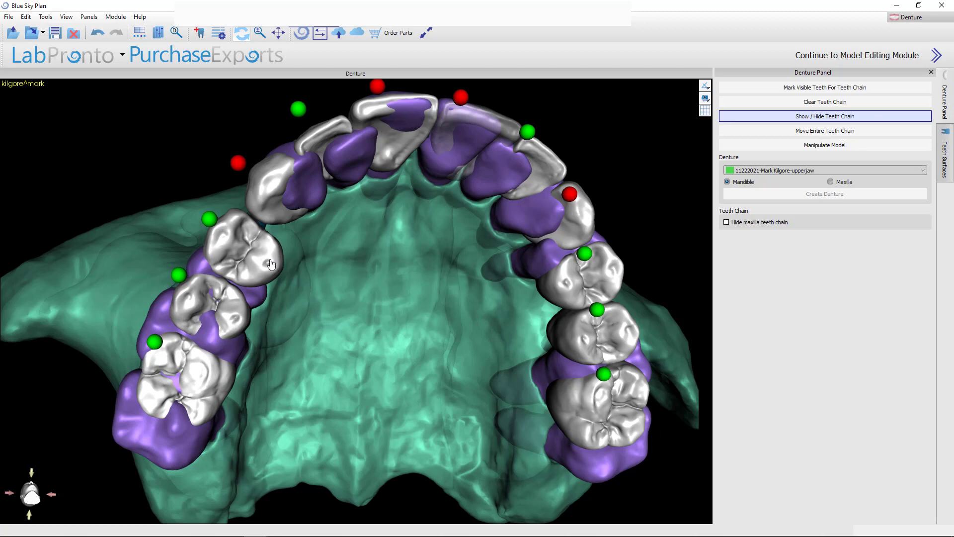
{"action": "scroll", "coordinate": [271, 263], "scroll_direction": "down", "scroll_amount": 3}
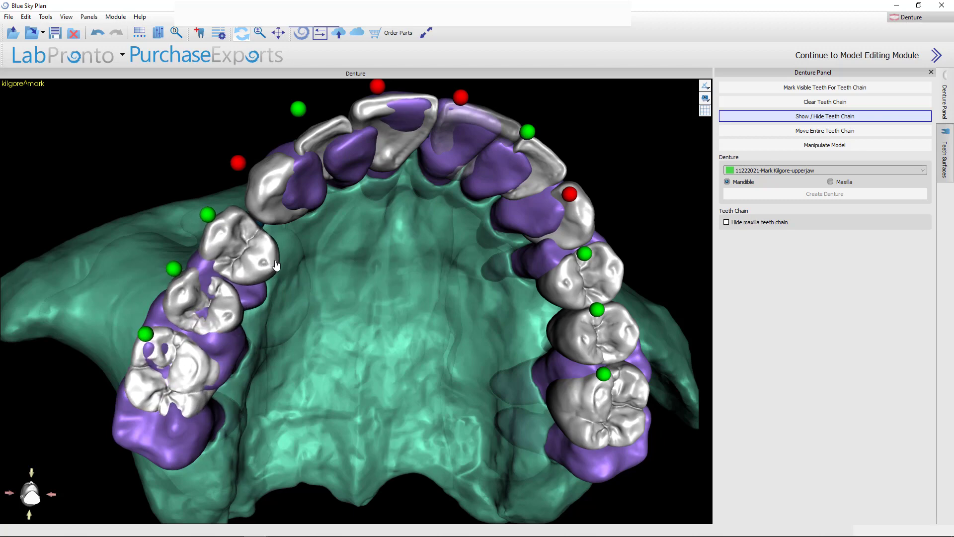
{"action": "scroll", "coordinate": [277, 265], "scroll_direction": "up", "scroll_amount": 3}
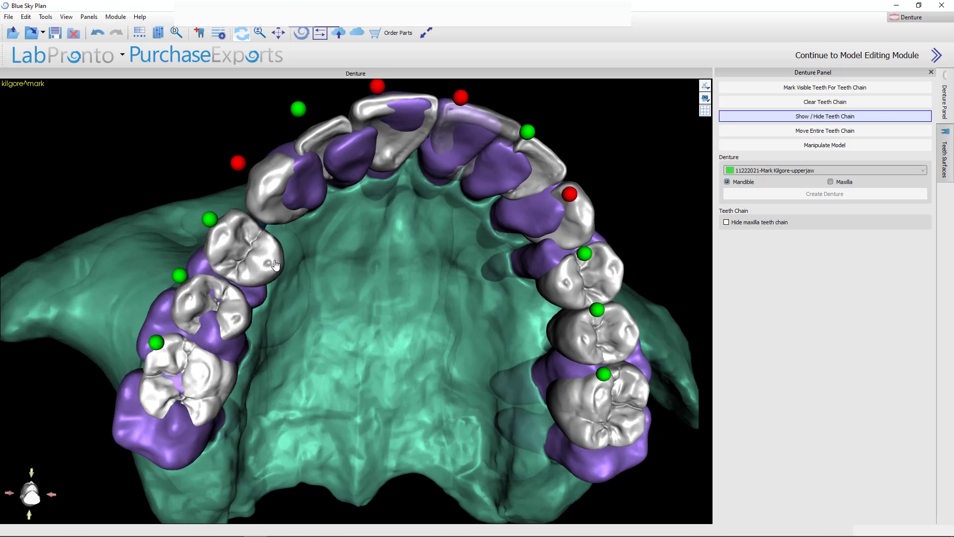
{"action": "scroll", "coordinate": [275, 264], "scroll_direction": "down", "scroll_amount": 3}
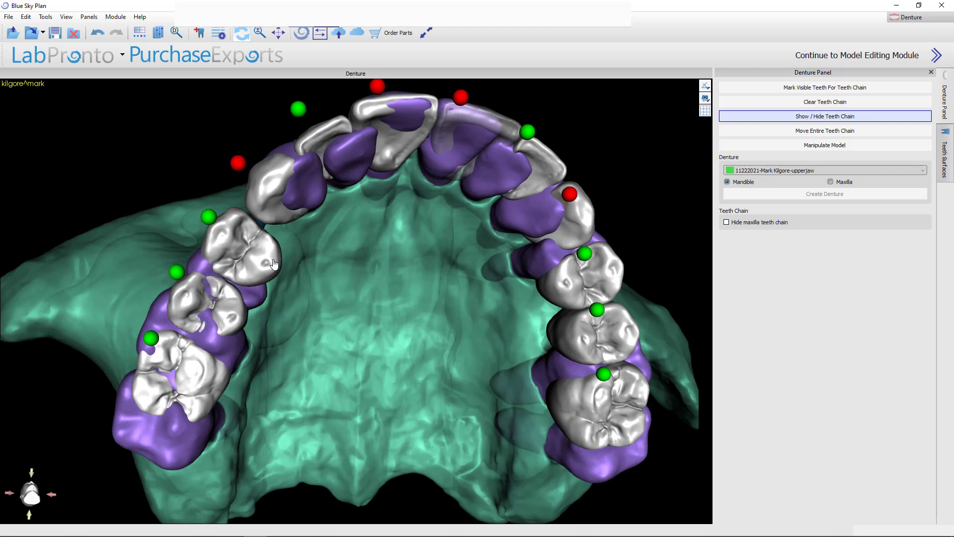
{"action": "scroll", "coordinate": [273, 264], "scroll_direction": "down", "scroll_amount": 2}
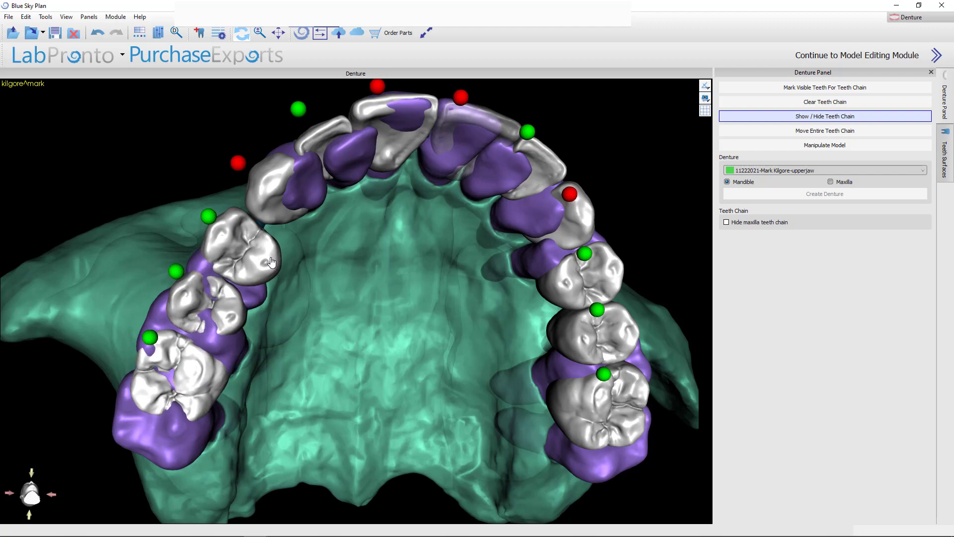
Step: Swing the left posterior teeth of the chain further outward from the first premolar
{"action": "left_click_drag", "start_coordinate": [269, 354], "coordinate": [522, 296]}
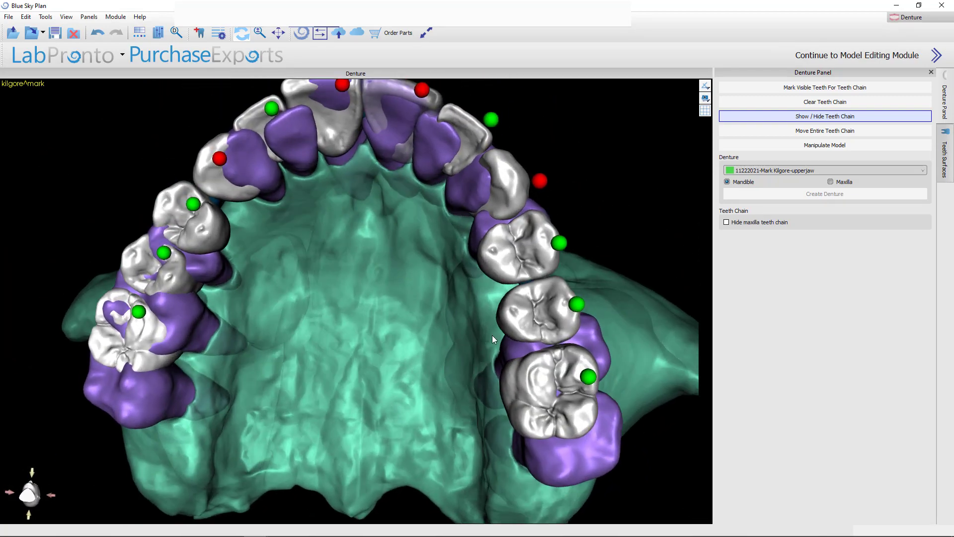
{"action": "left_click_drag", "start_coordinate": [509, 254], "coordinate": [512, 264]}
Step: Check the adjusted arch from the front and below, and make the purple existing-teeth model semi-transparent
{"action": "left_click_drag", "start_coordinate": [376, 353], "coordinate": [356, 429]}
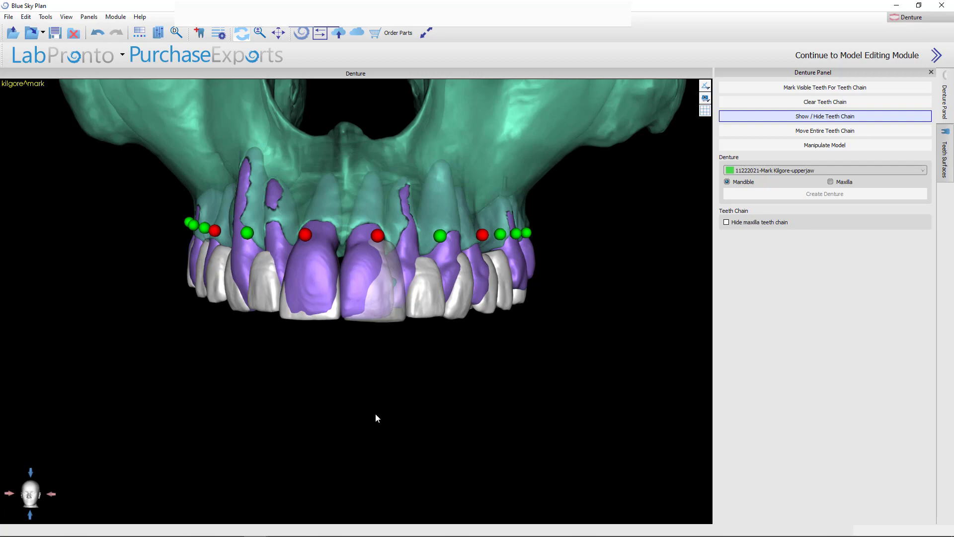
{"action": "left_click_drag", "start_coordinate": [377, 418], "coordinate": [358, 279]}
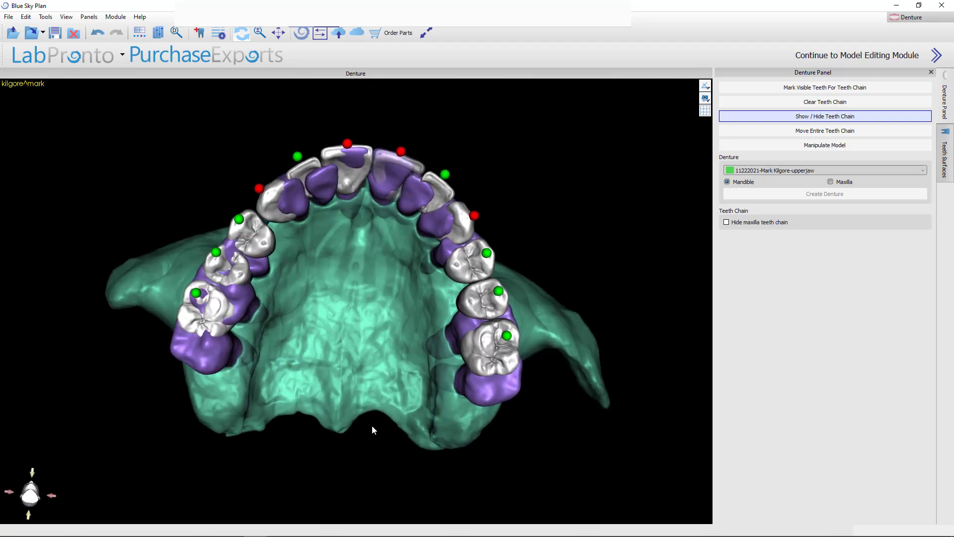
{"action": "left_click_drag", "start_coordinate": [373, 429], "coordinate": [354, 404]}
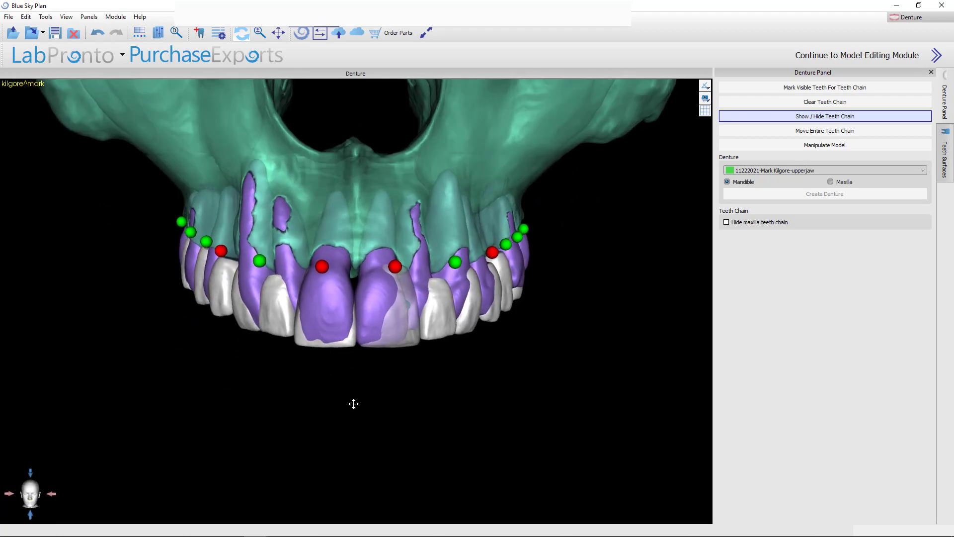
{"action": "right_click", "coordinate": [380, 295]}
{"action": "left_click", "coordinate": [409, 316]}
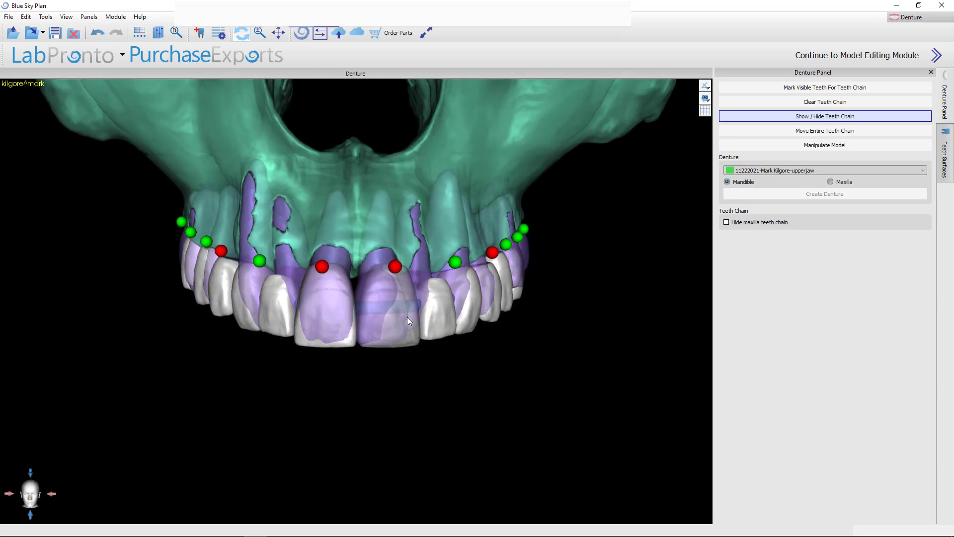
Step: Restore the maxilla and purple existing-teeth models to full opacity and hide both, leaving only the tooth chain displayed
{"action": "right_click", "coordinate": [393, 166]}
{"action": "left_click", "coordinate": [417, 186]}
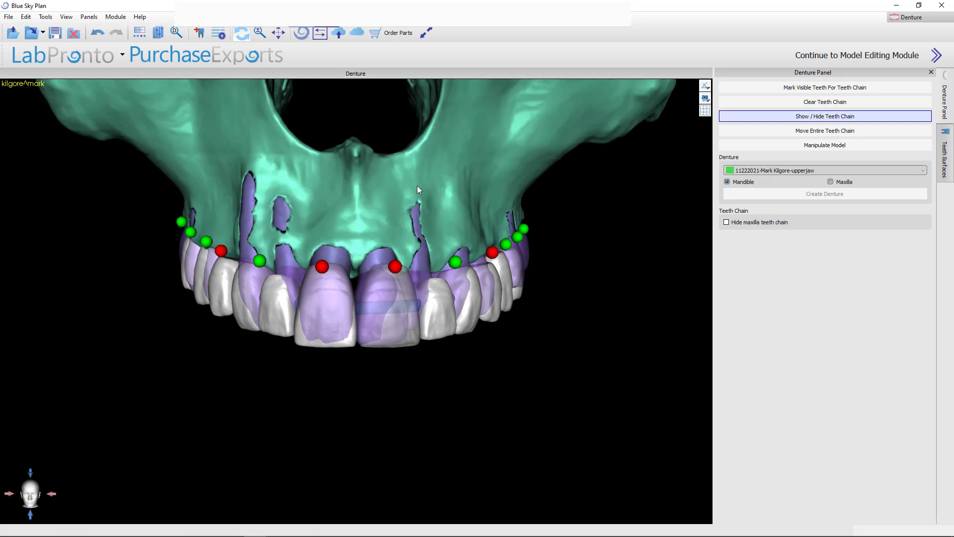
{"action": "right_click", "coordinate": [395, 201]}
{"action": "left_click", "coordinate": [420, 234]}
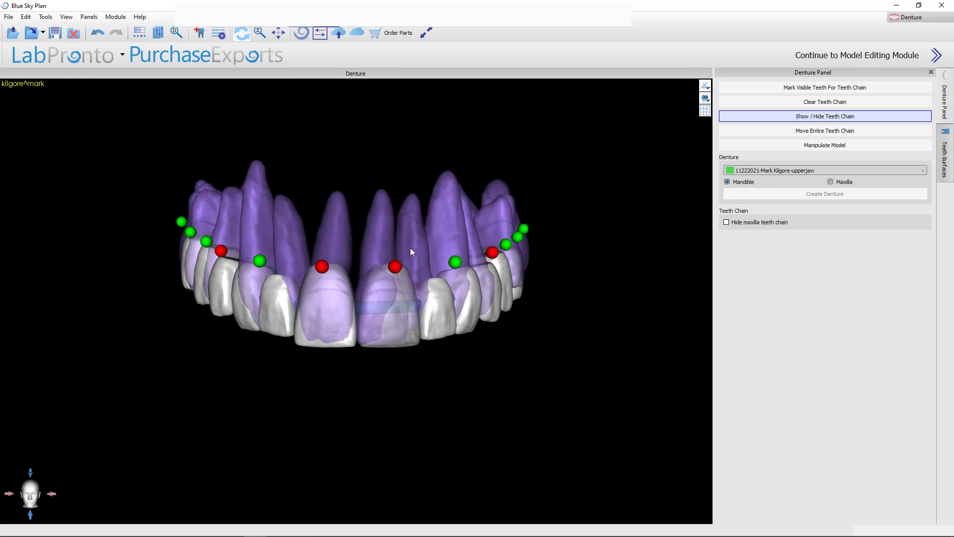
{"action": "right_click", "coordinate": [408, 234]}
{"action": "left_click", "coordinate": [433, 254]}
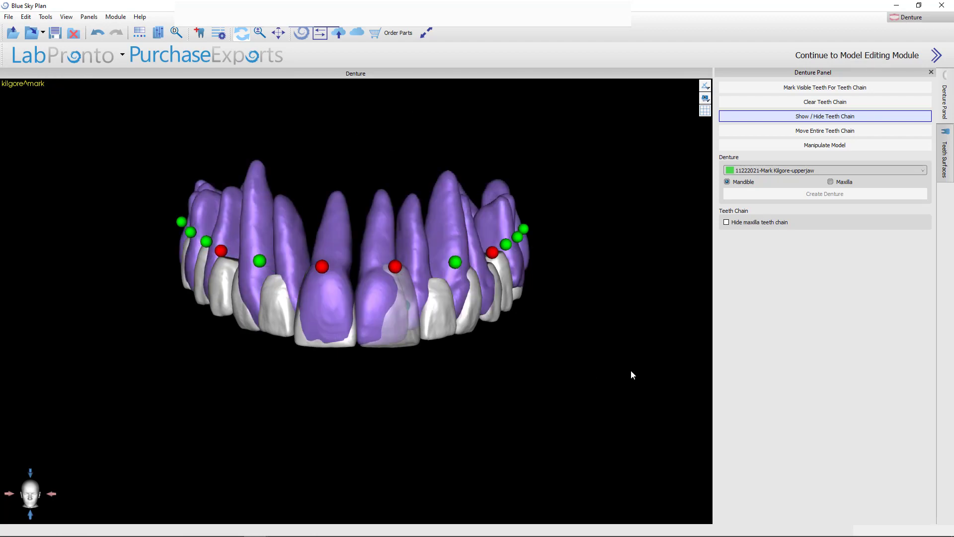
{"action": "right_click", "coordinate": [440, 215]}
{"action": "left_click", "coordinate": [472, 242]}
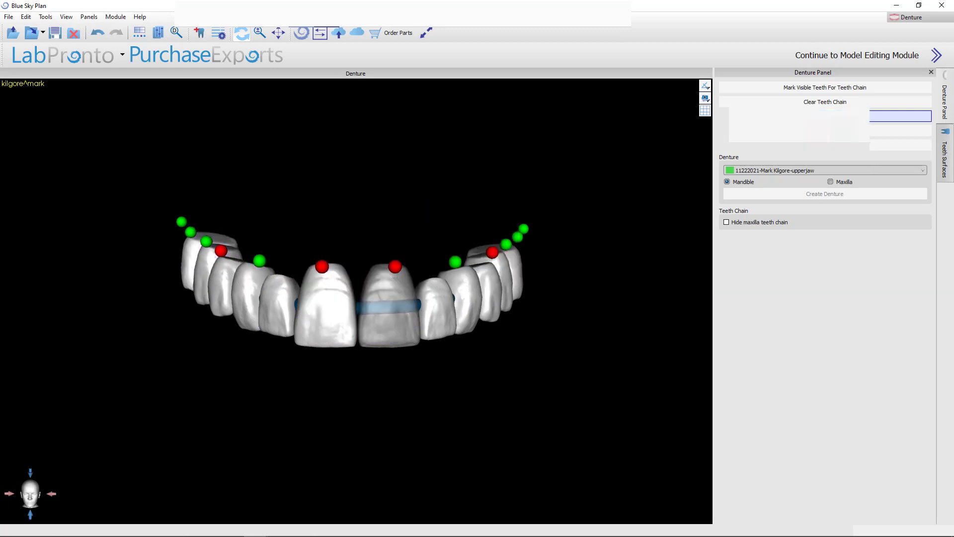
Step: Show the cyan lower-arch scan beneath the upper tooth chain and view both from the side
{"action": "left_click", "coordinate": [951, 166]}
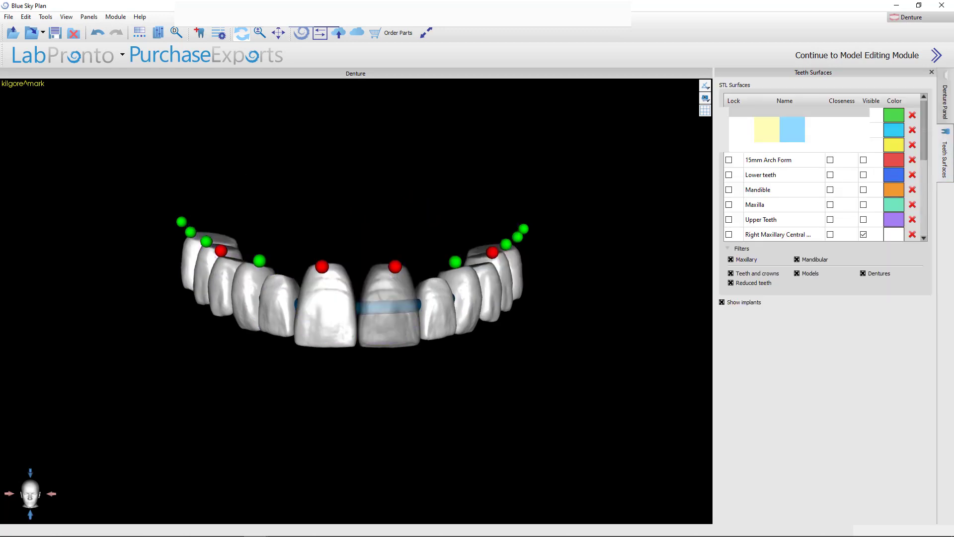
{"action": "left_click", "coordinate": [864, 130]}
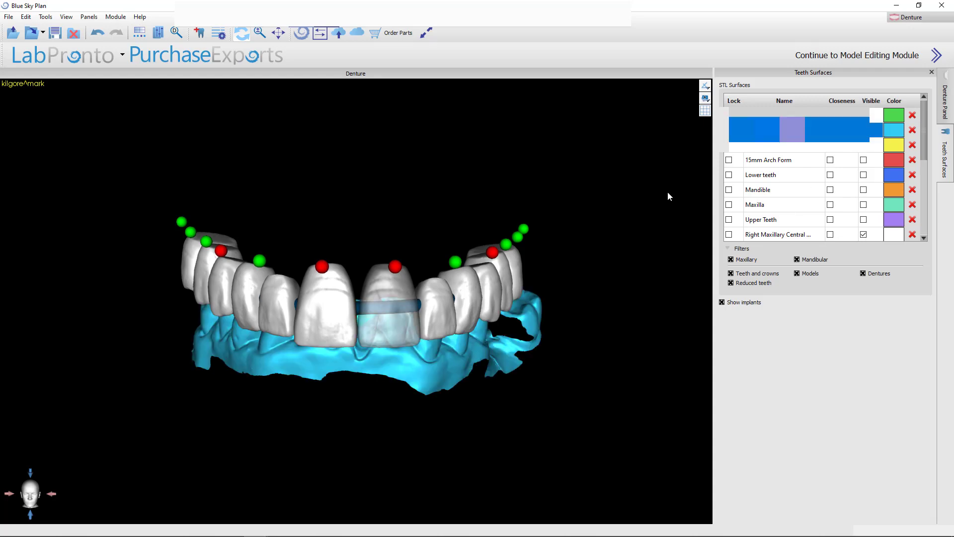
{"action": "left_click_drag", "start_coordinate": [632, 278], "coordinate": [405, 278]}
Step: Hide the tooth chain's connecting band and control points, and view the upper teeth against the lower scan from the front
{"action": "left_click", "coordinate": [946, 105]}
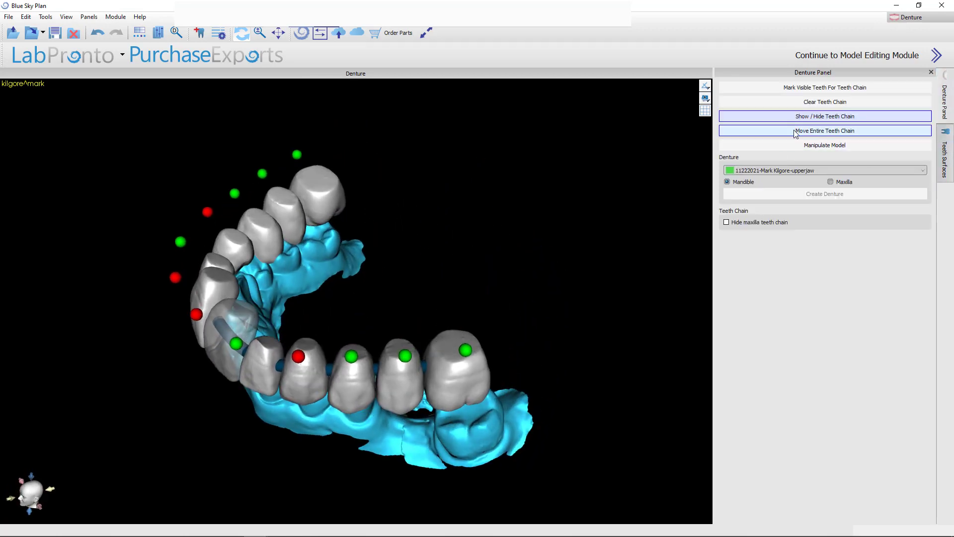
{"action": "left_click", "coordinate": [802, 117]}
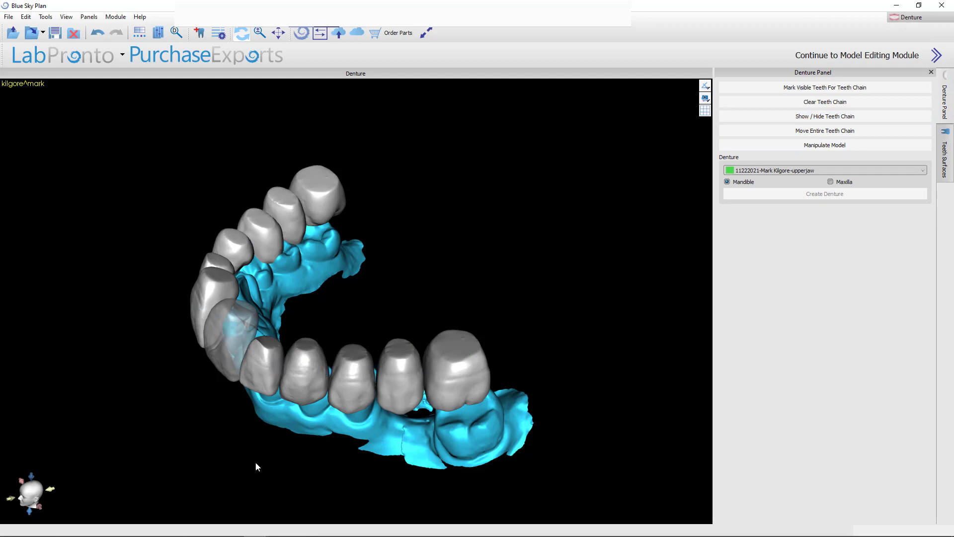
{"action": "left_click_drag", "start_coordinate": [256, 466], "coordinate": [394, 462]}
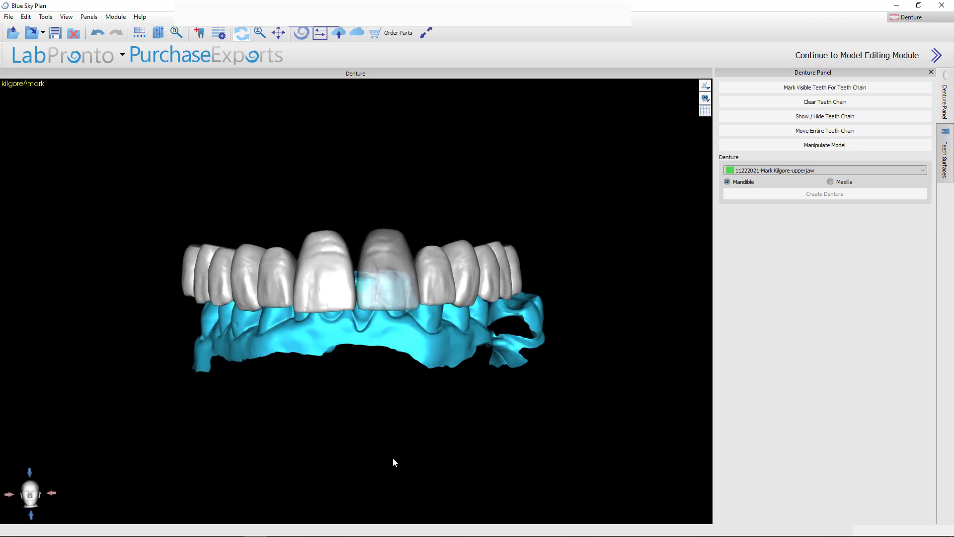
{"action": "right_click_drag", "start_coordinate": [392, 461], "coordinate": [385, 343]}
{"action": "left_click_drag", "start_coordinate": [358, 438], "coordinate": [400, 339]}
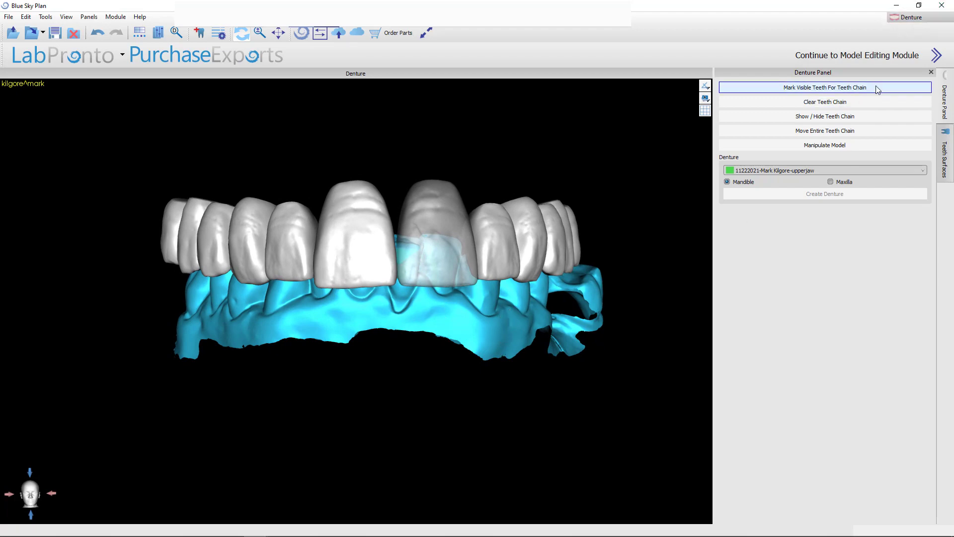
Step: Switch to the Model Editing module and centre the upper teeth and lower scan in the 3D view
{"action": "left_click", "coordinate": [910, 17]}
{"action": "left_click", "coordinate": [902, 30]}
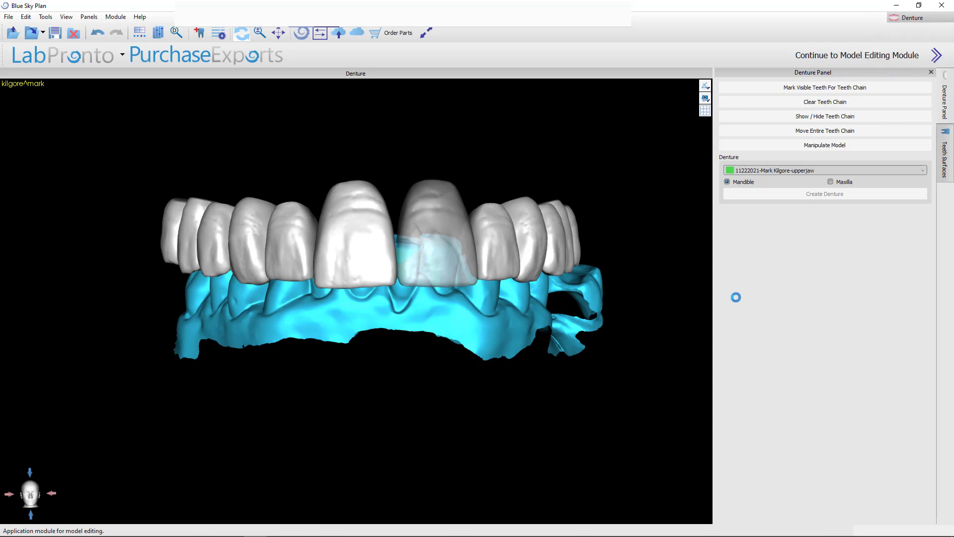
{"action": "left_click_drag", "start_coordinate": [372, 370], "coordinate": [368, 374]}
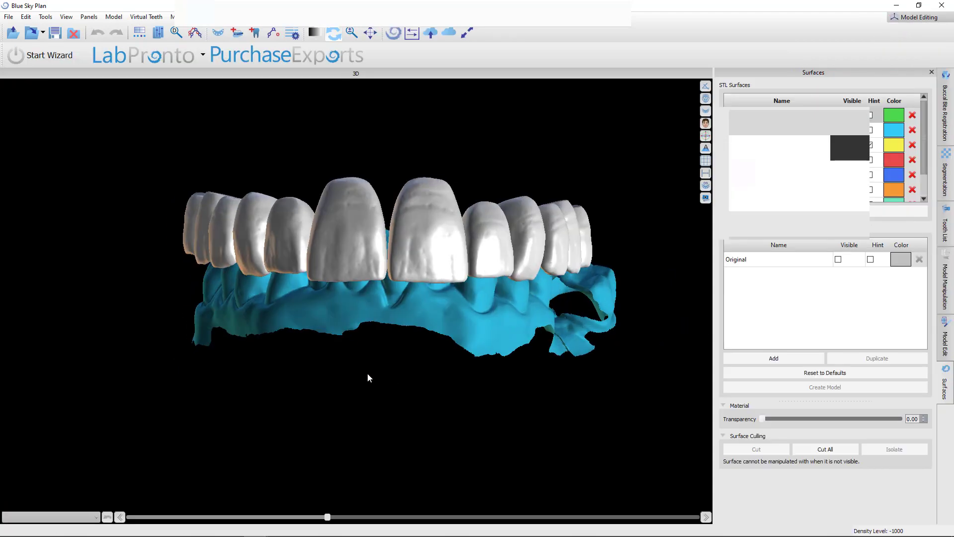
{"action": "middle_click_drag", "start_coordinate": [368, 375], "coordinate": [322, 376]}
{"action": "left_click_drag", "start_coordinate": [328, 376], "coordinate": [351, 376]}
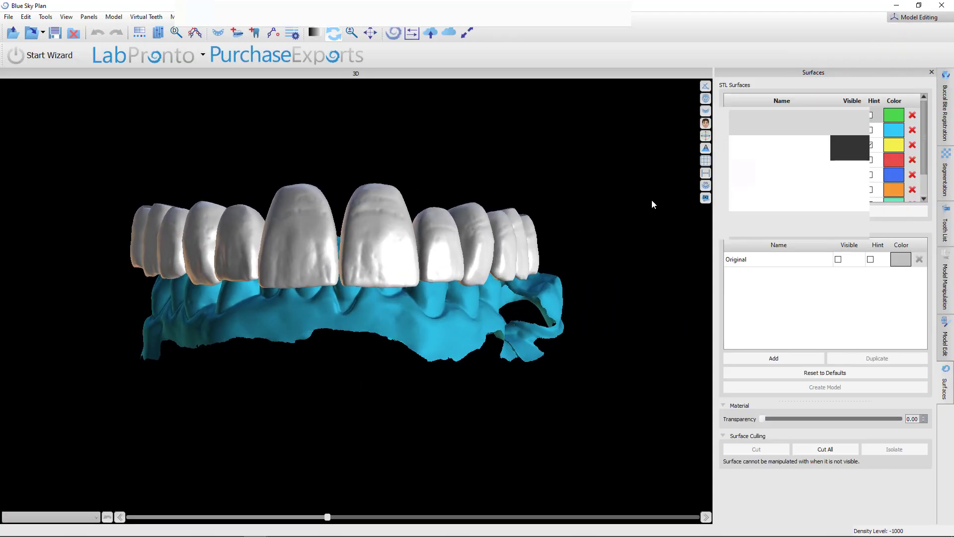
Step: Duplicate the cyan lower-arch scan and set the copy's surface colour to bright green (#55ff00)
{"action": "left_click", "coordinate": [781, 130]}
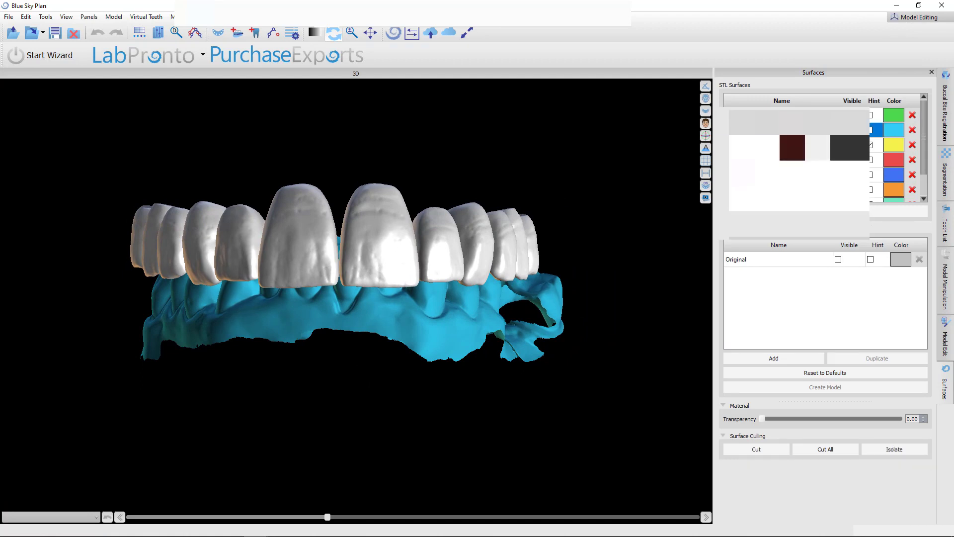
{"action": "left_click", "coordinate": [825, 211]}
{"action": "scroll", "coordinate": [825, 154], "scroll_direction": "up", "scroll_amount": 1}
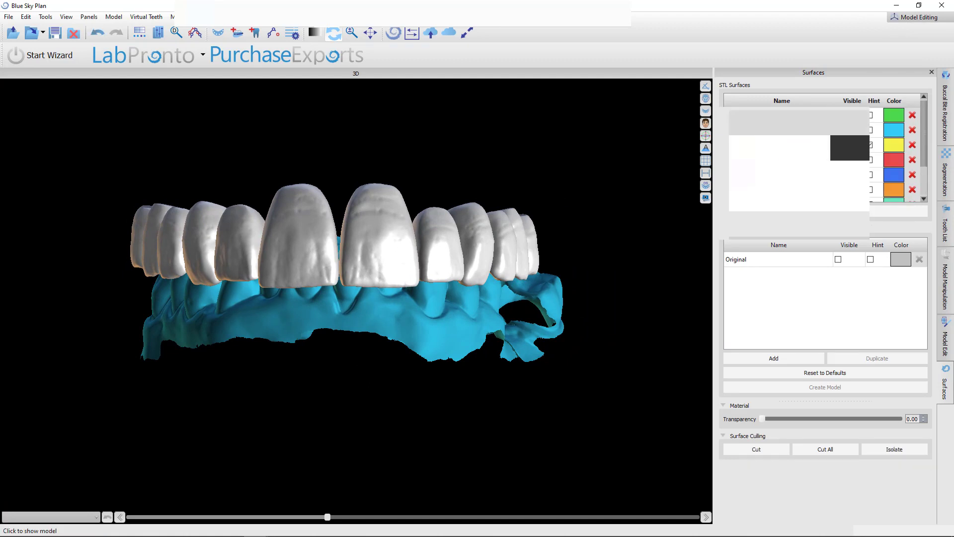
{"action": "scroll", "coordinate": [874, 196], "scroll_direction": "down", "scroll_amount": 1}
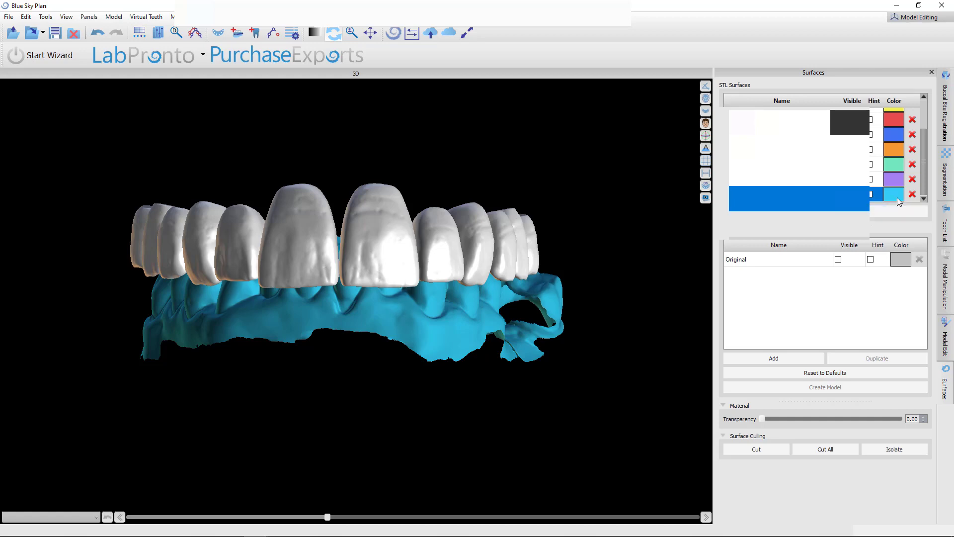
{"action": "left_click", "coordinate": [895, 194]}
{"action": "left_click", "coordinate": [442, 225]}
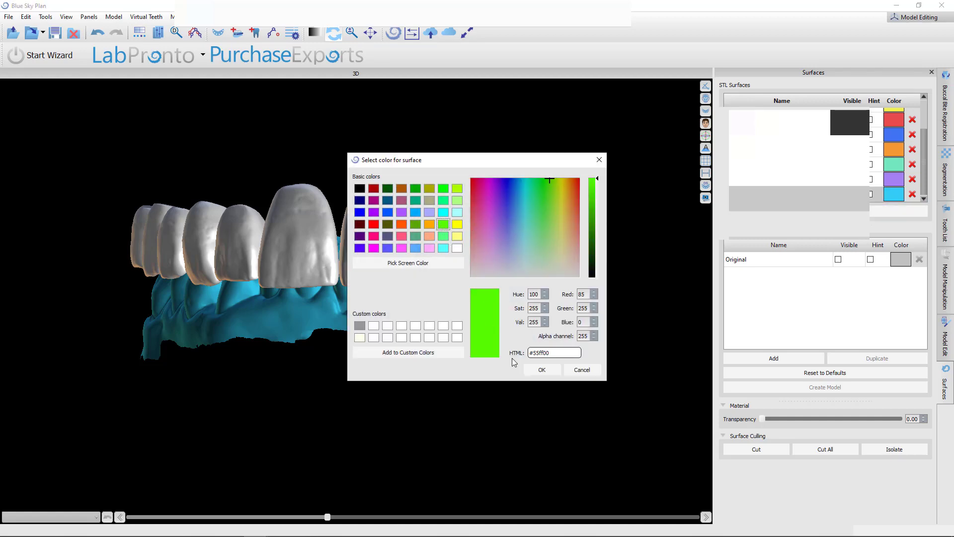
{"action": "left_click", "coordinate": [542, 370]}
Step: Place the jaw articulator on the mandible through the mandible articulation options of Buccal Bite Registration
{"action": "left_click", "coordinate": [948, 109]}
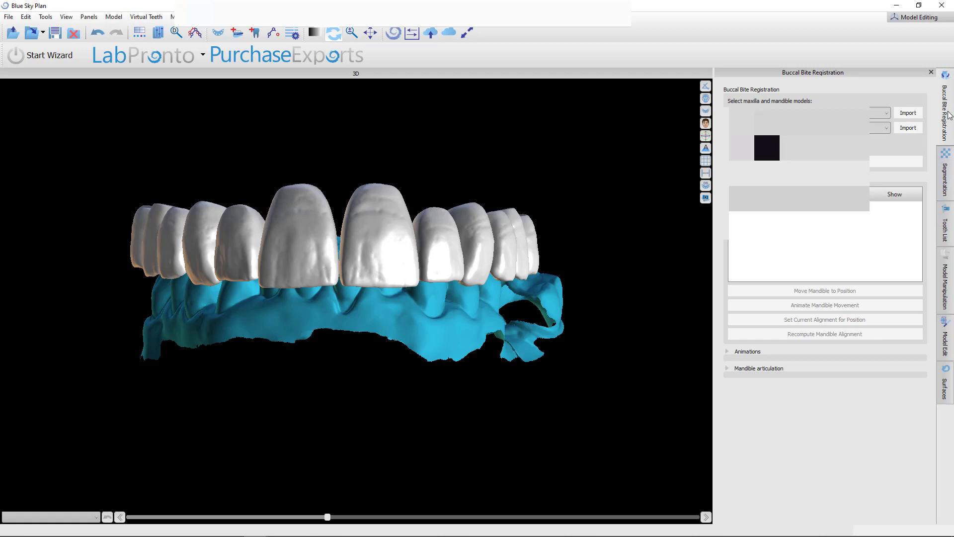
{"action": "left_click", "coordinate": [729, 368]}
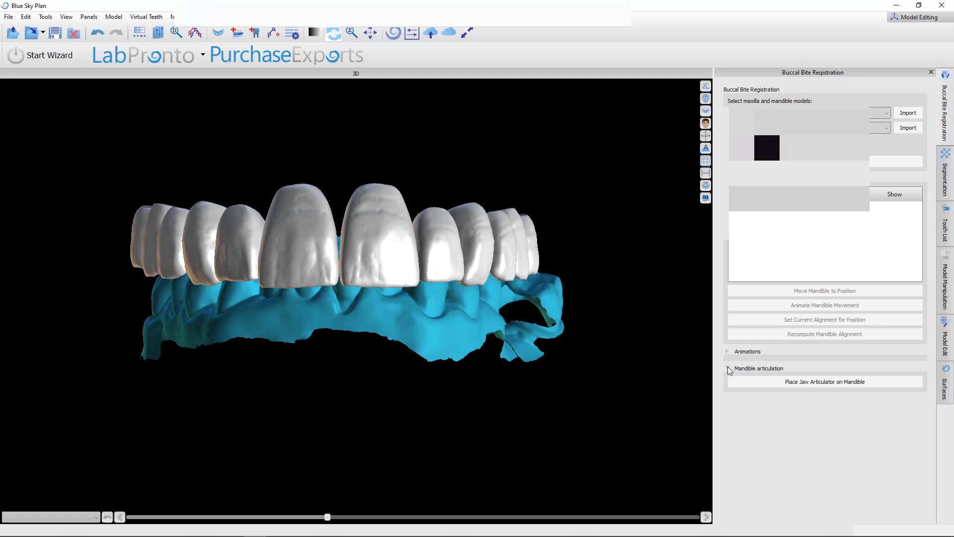
{"action": "left_click", "coordinate": [846, 382]}
{"action": "left_click", "coordinate": [338, 244]}
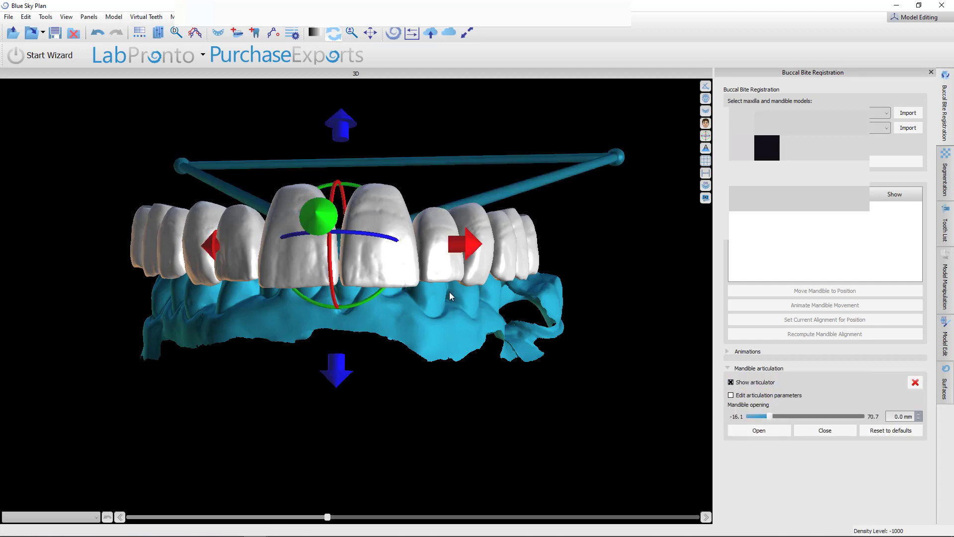
{"action": "scroll", "coordinate": [460, 331], "scroll_direction": "down", "scroll_amount": 3}
{"action": "left_click_drag", "start_coordinate": [309, 437], "coordinate": [432, 492]}
{"action": "scroll", "coordinate": [424, 469], "scroll_direction": "down", "scroll_amount": 3}
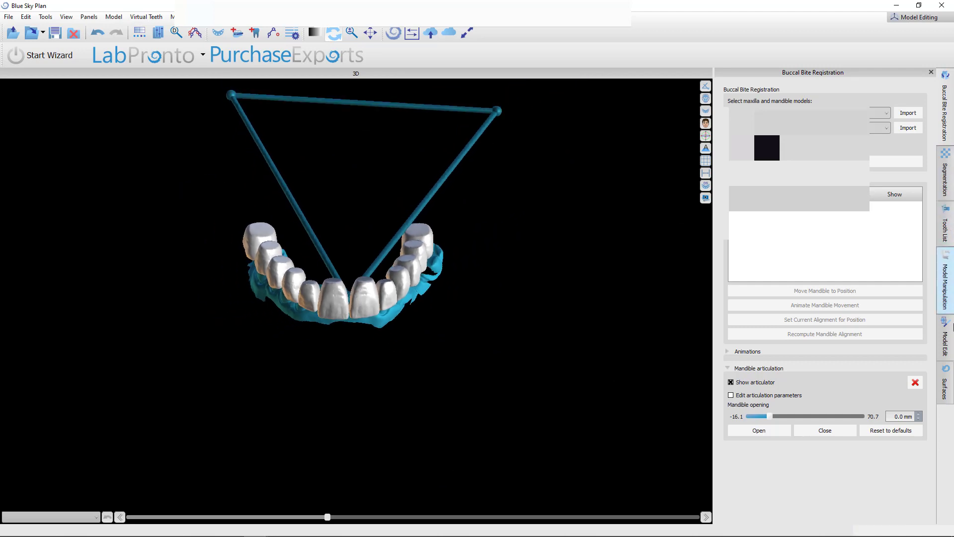
Step: Show the orange mandible bone model and redisplay the jaw articulator together with it
{"action": "left_click", "coordinate": [944, 384]}
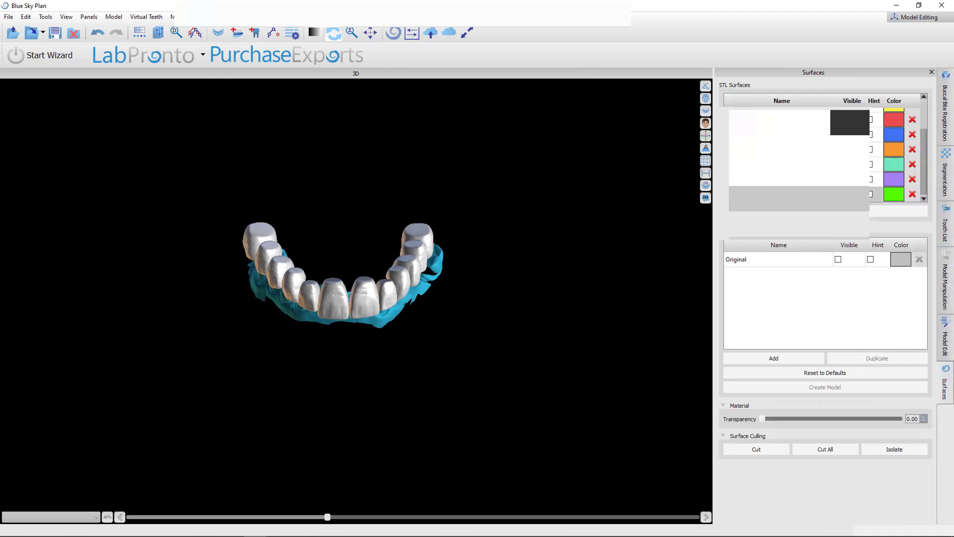
{"action": "left_click", "coordinate": [852, 150]}
{"action": "left_click_drag", "start_coordinate": [492, 383], "coordinate": [328, 360]}
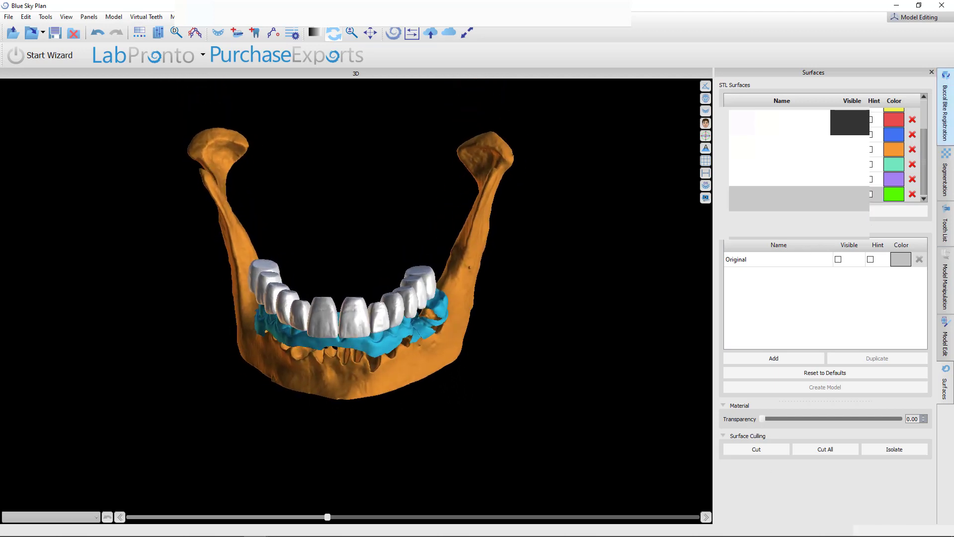
{"action": "left_click", "coordinate": [944, 112]}
{"action": "left_click", "coordinate": [731, 382]}
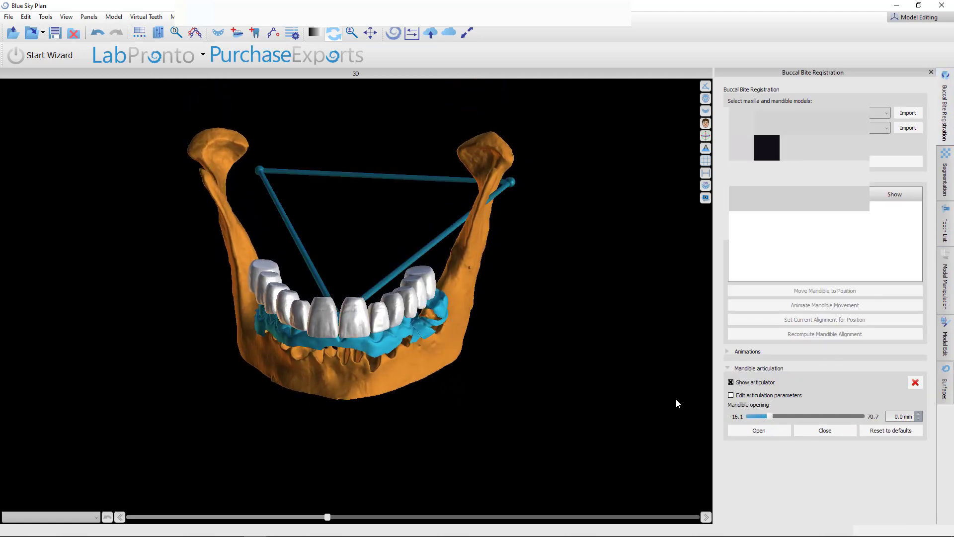
{"action": "scroll", "coordinate": [437, 403], "scroll_direction": "up", "scroll_amount": 3}
{"action": "scroll", "coordinate": [436, 404], "scroll_direction": "up", "scroll_amount": 2}
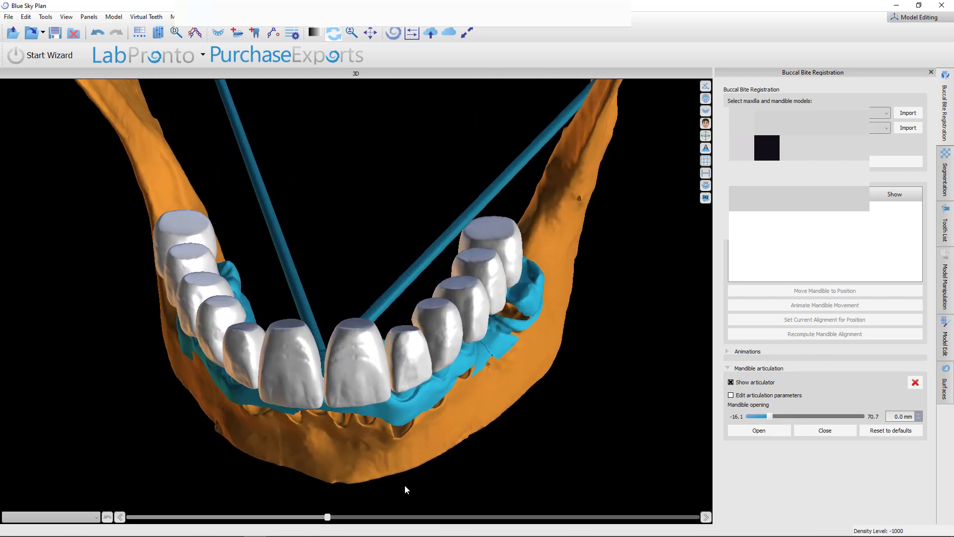
Step: Lock all the maxillary teeth in the Tooth List so they cannot be moved
{"action": "left_click", "coordinate": [325, 322]}
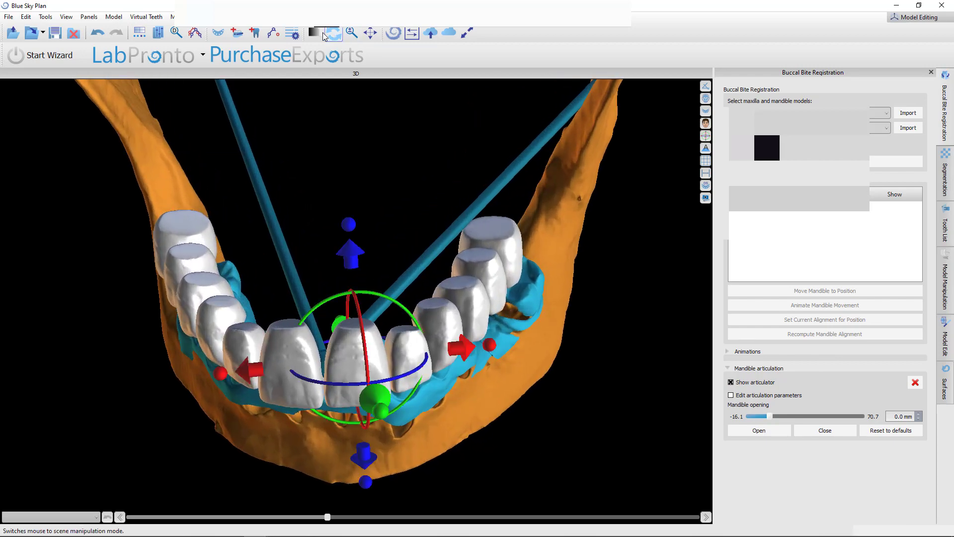
{"action": "left_click_drag", "start_coordinate": [312, 139], "coordinate": [436, 124]}
{"action": "left_click", "coordinate": [944, 226]}
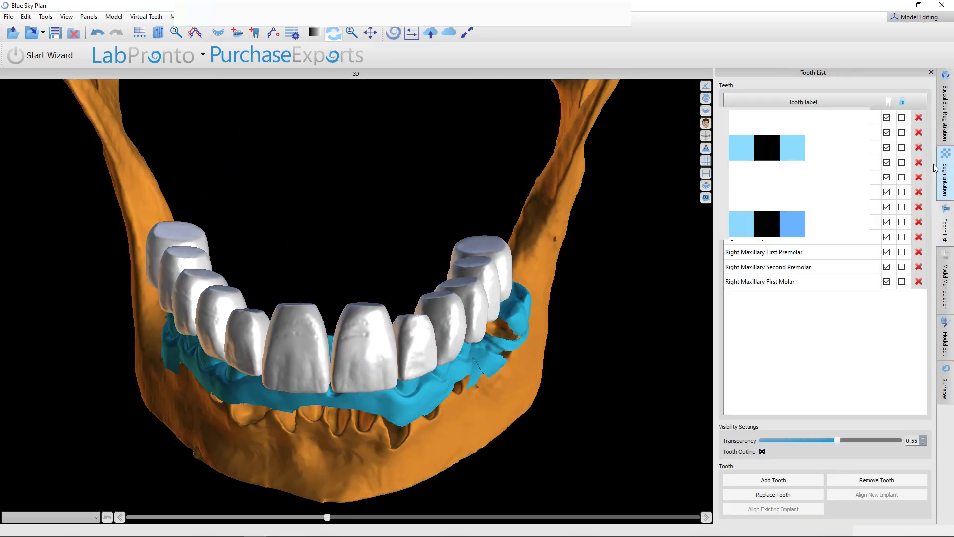
{"action": "left_click", "coordinate": [903, 99]}
{"action": "left_click_drag", "start_coordinate": [419, 151], "coordinate": [332, 380]}
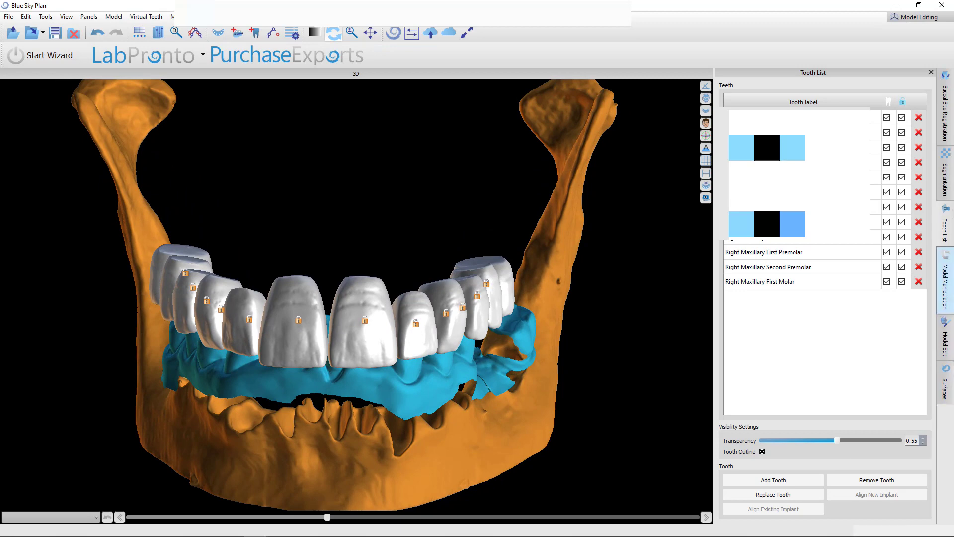
Step: Redisplay the articulator and rotate it about its vertical axis so its hinge ends line up with the mandibular condyles
{"action": "left_click", "coordinate": [944, 112]}
{"action": "left_click", "coordinate": [751, 384]}
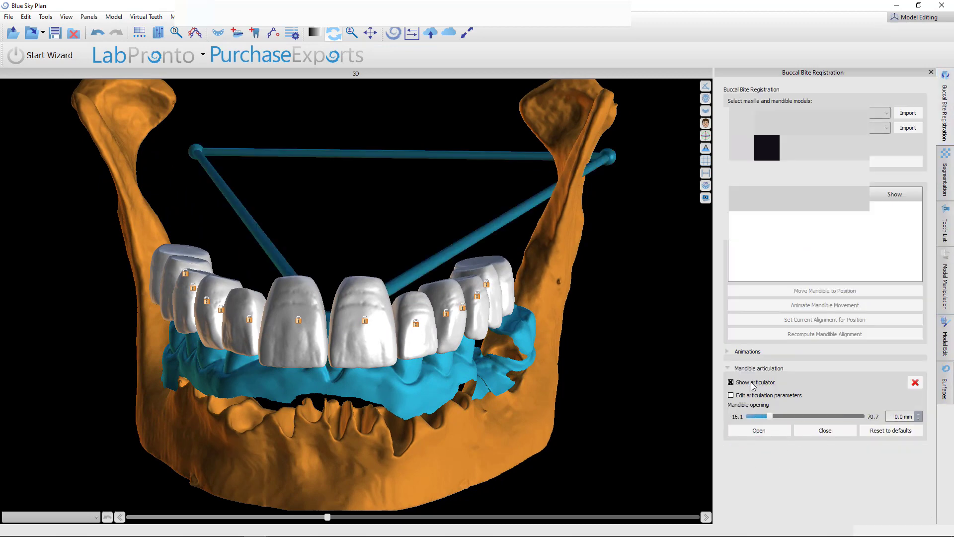
{"action": "left_click", "coordinate": [332, 331]}
{"action": "scroll", "coordinate": [293, 225], "scroll_direction": "down", "scroll_amount": 2}
{"action": "left_click_drag", "start_coordinate": [293, 225], "coordinate": [284, 315]}
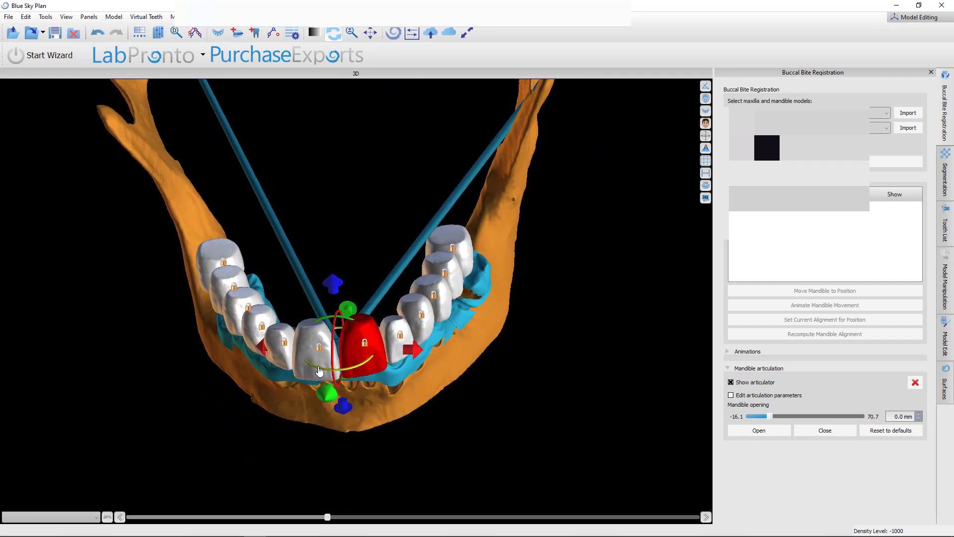
{"action": "left_click_drag", "start_coordinate": [320, 370], "coordinate": [324, 370]}
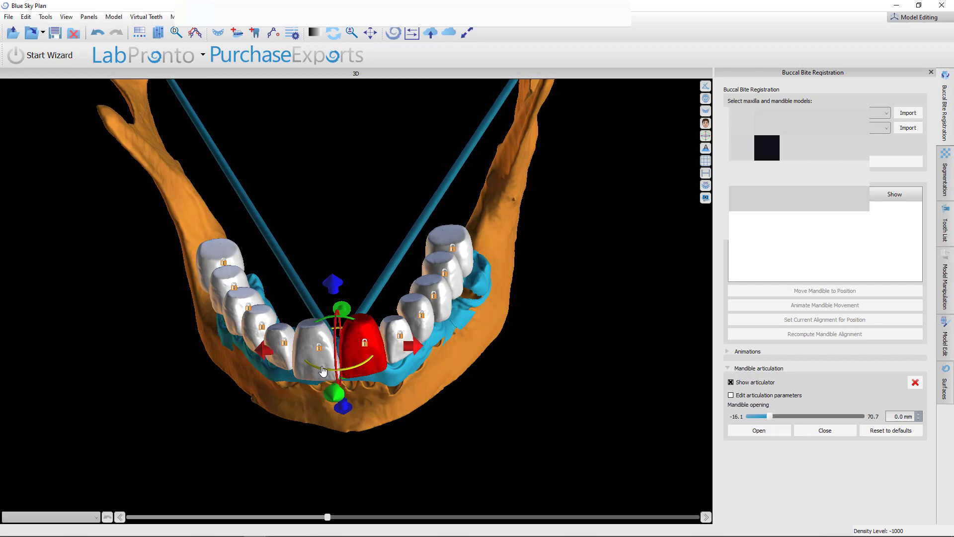
Step: Examine the articulator's fit against the mandibular condyles and the dental midline from the side and the front
{"action": "scroll", "coordinate": [297, 484], "scroll_direction": "down", "scroll_amount": 5}
{"action": "mouse_move", "coordinate": [296, 487]}
{"action": "left_mouse_down"}
{"action": "mouse_move", "coordinate": [292, 388]}
{"action": "mouse_move", "coordinate": [422, 324]}
{"action": "mouse_move", "coordinate": [678, 345]}
{"action": "left_mouse_up"}
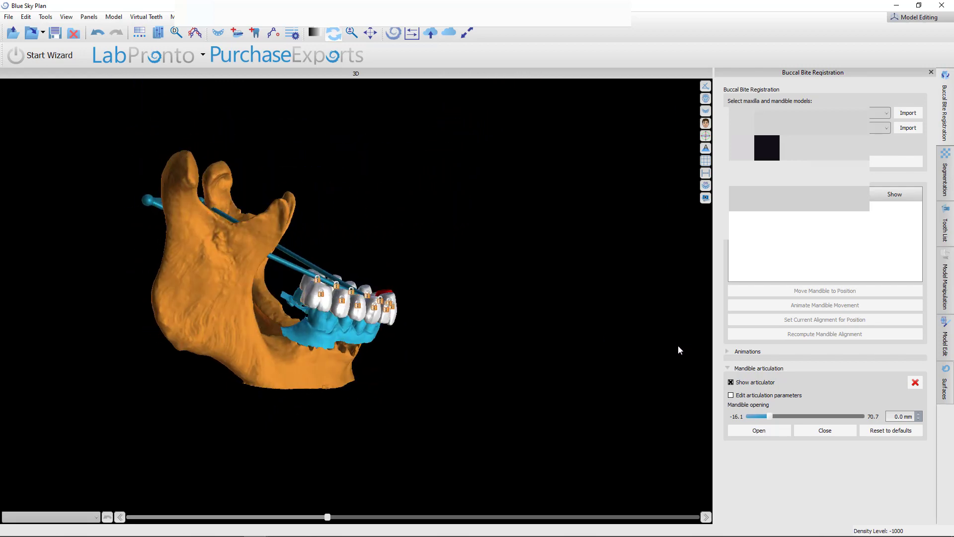
{"action": "mouse_move", "coordinate": [428, 442]}
{"action": "left_mouse_down"}
{"action": "mouse_move", "coordinate": [441, 415]}
{"action": "mouse_move", "coordinate": [597, 395]}
{"action": "left_mouse_up"}
{"action": "scroll", "coordinate": [329, 412], "scroll_direction": "up", "scroll_amount": 6}
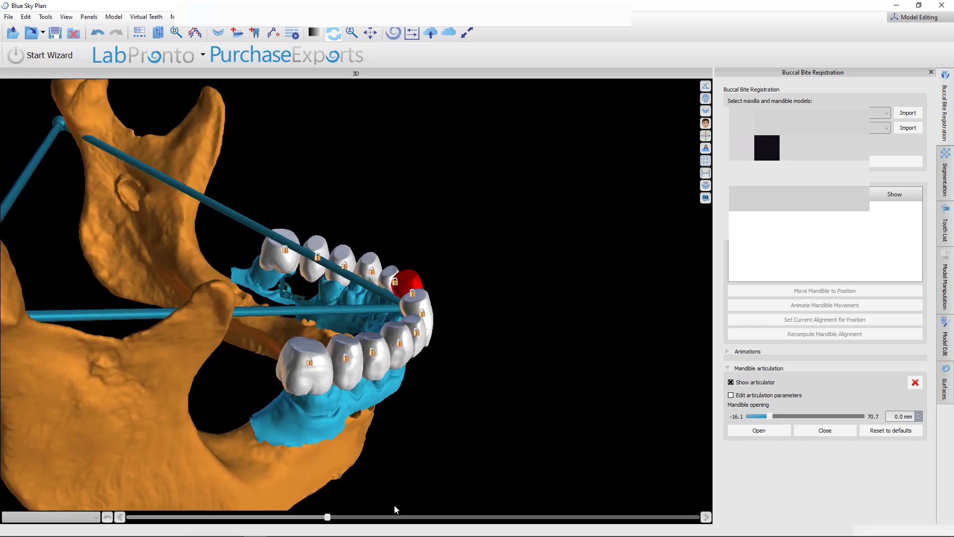
{"action": "left_click", "coordinate": [402, 304]}
{"action": "left_click_drag", "start_coordinate": [510, 334], "coordinate": [295, 340]}
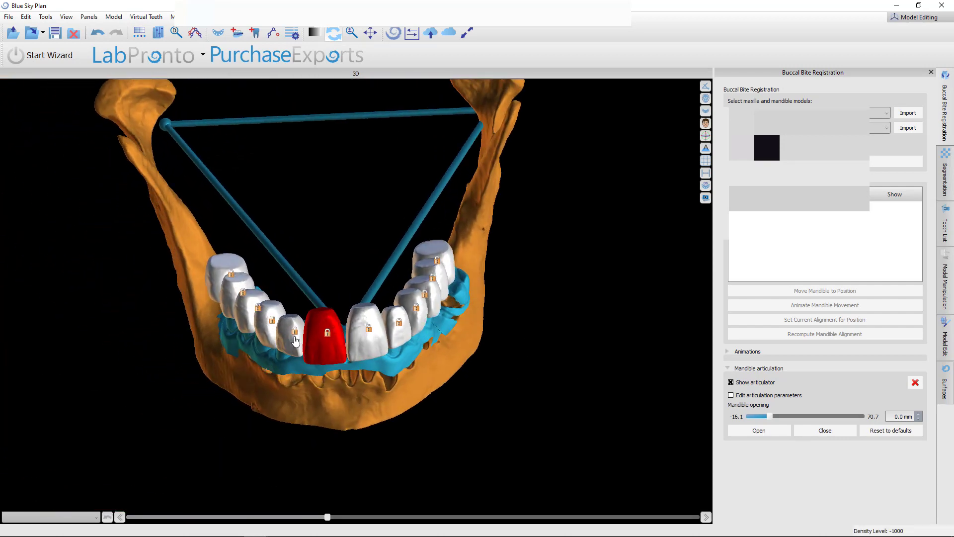
{"action": "left_click", "coordinate": [347, 336]}
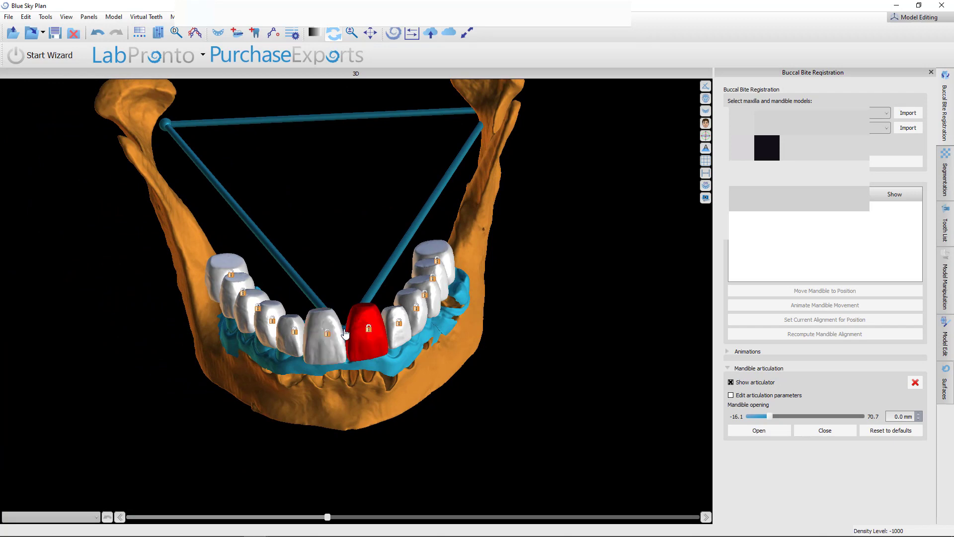
{"action": "double_click", "coordinate": [345, 333]}
Step: Redisplay the articulator and check its front tip against the incisal midline from above
{"action": "left_click", "coordinate": [946, 119]}
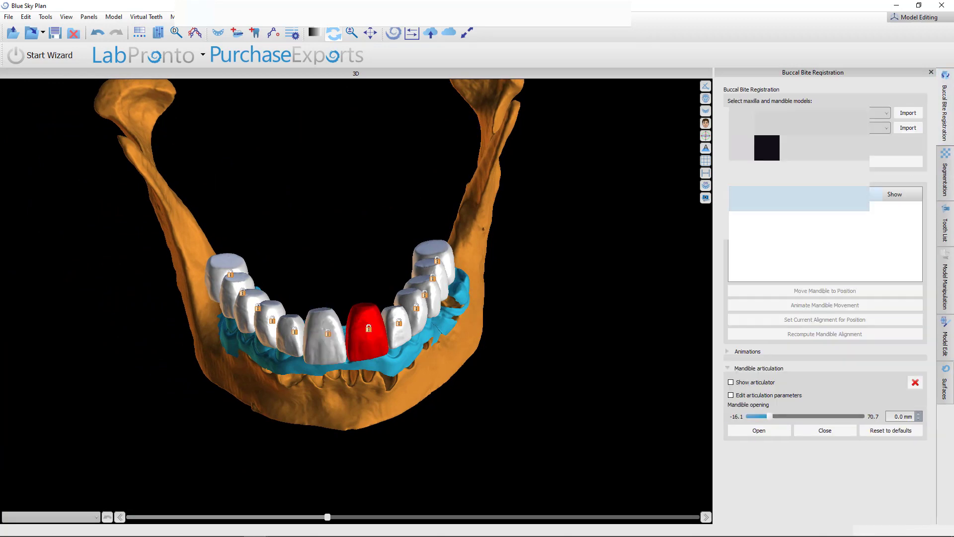
{"action": "left_click", "coordinate": [731, 383]}
{"action": "left_click_drag", "start_coordinate": [360, 422], "coordinate": [349, 459]}
{"action": "scroll", "coordinate": [349, 459], "scroll_direction": "up", "scroll_amount": 4}
{"action": "mouse_move", "coordinate": [337, 397]}
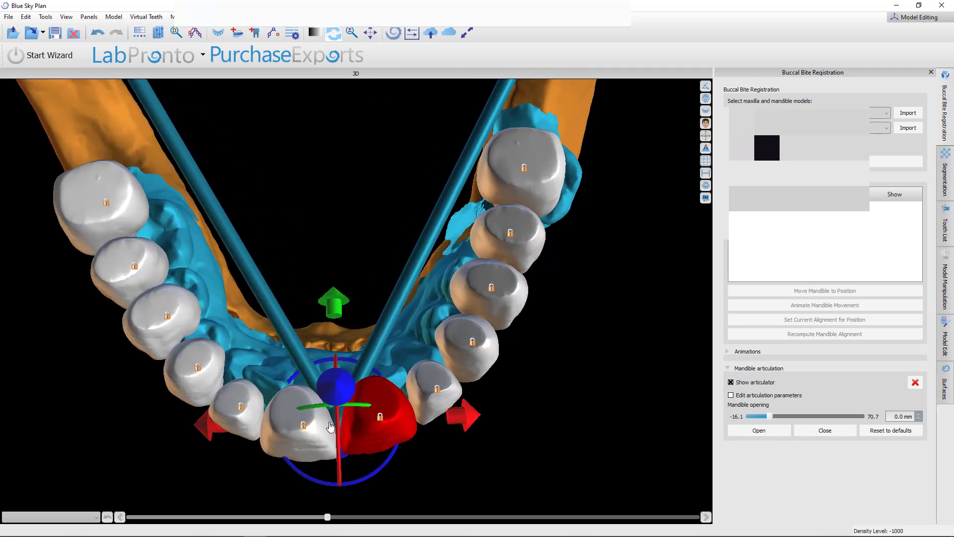
{"action": "scroll", "coordinate": [349, 405], "scroll_direction": "down", "scroll_amount": 4}
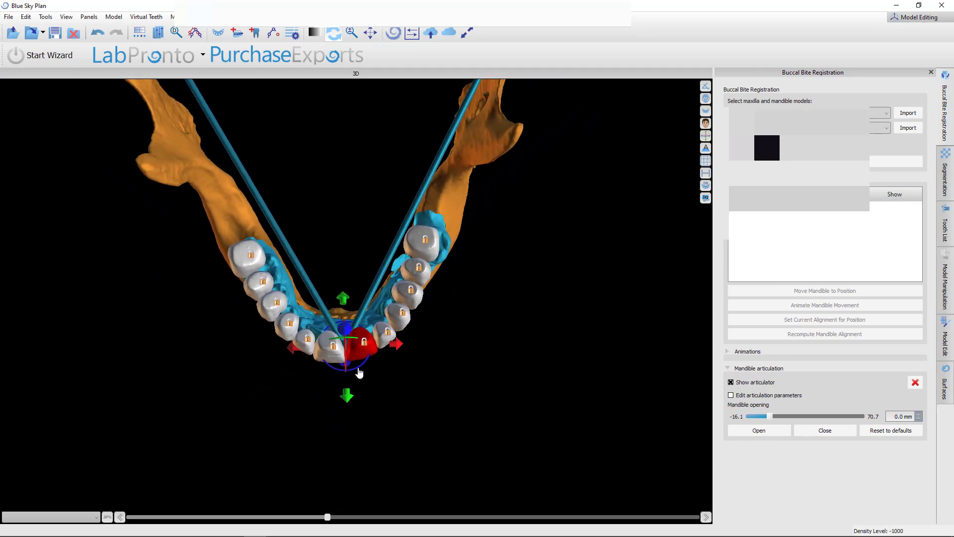
{"action": "scroll", "coordinate": [358, 381], "scroll_direction": "down", "scroll_amount": 2}
Step: Tilt the articulator slightly in the side view and check its hinge ends against the condyles from above and the front
{"action": "left_click_drag", "start_coordinate": [345, 413], "coordinate": [592, 121]}
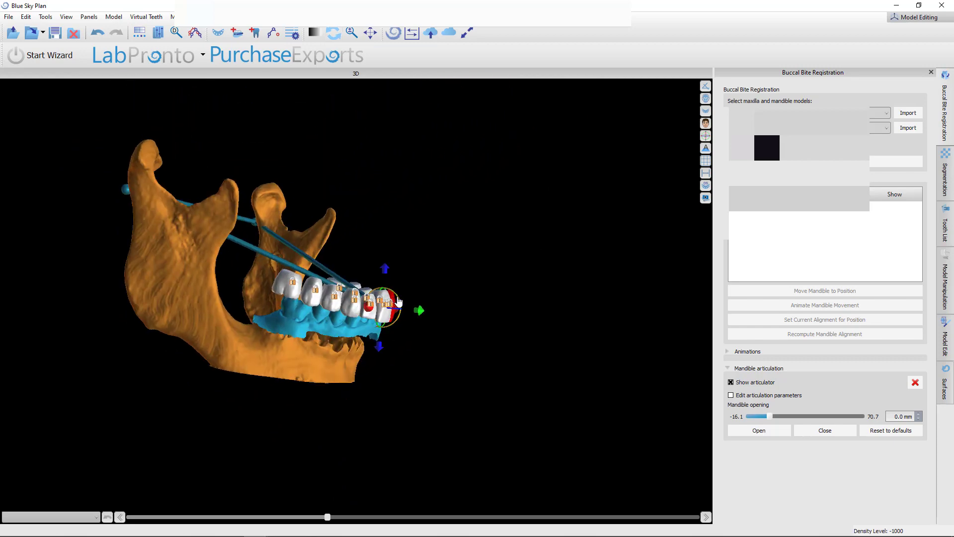
{"action": "left_click_drag", "start_coordinate": [397, 298], "coordinate": [399, 303]}
{"action": "left_click_drag", "start_coordinate": [524, 299], "coordinate": [524, 406]}
{"action": "scroll", "coordinate": [475, 433], "scroll_direction": "up", "scroll_amount": 5}
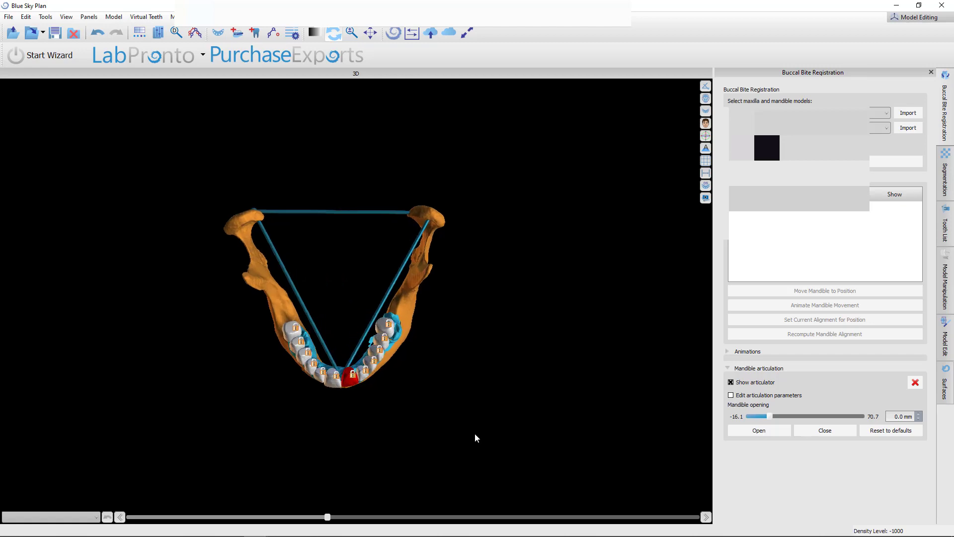
{"action": "left_click_drag", "start_coordinate": [471, 444], "coordinate": [335, 334]}
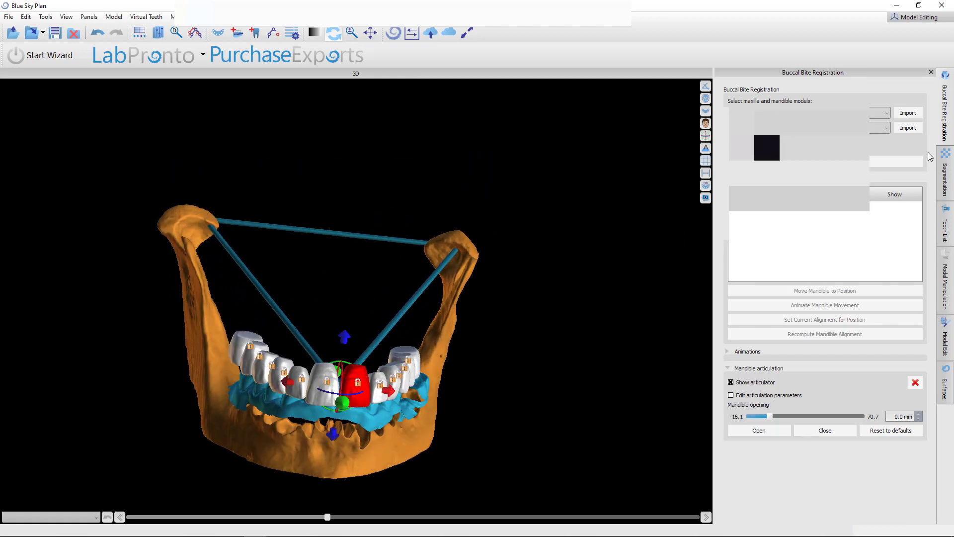
Step: Set the tooth transparency to 0.00 and hide the left and right maxillary central incisors in the Tooth List
{"action": "left_click", "coordinate": [945, 226]}
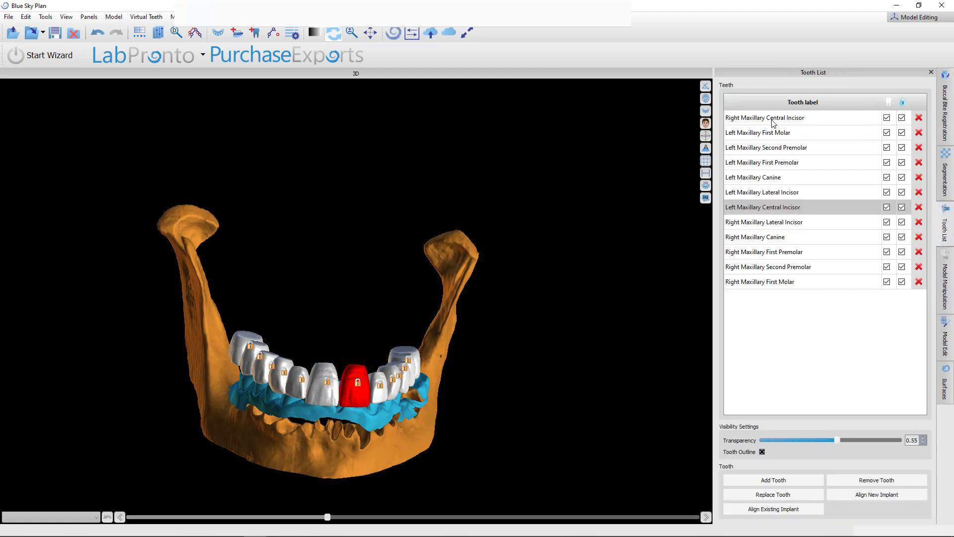
{"action": "left_click", "coordinate": [778, 210]}
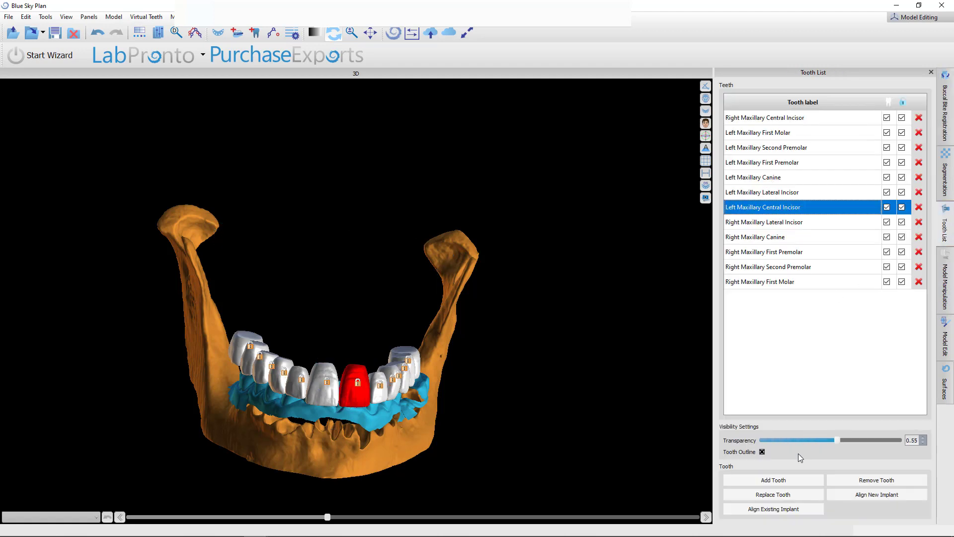
{"action": "left_click", "coordinate": [767, 225]}
{"action": "left_click", "coordinate": [840, 440]}
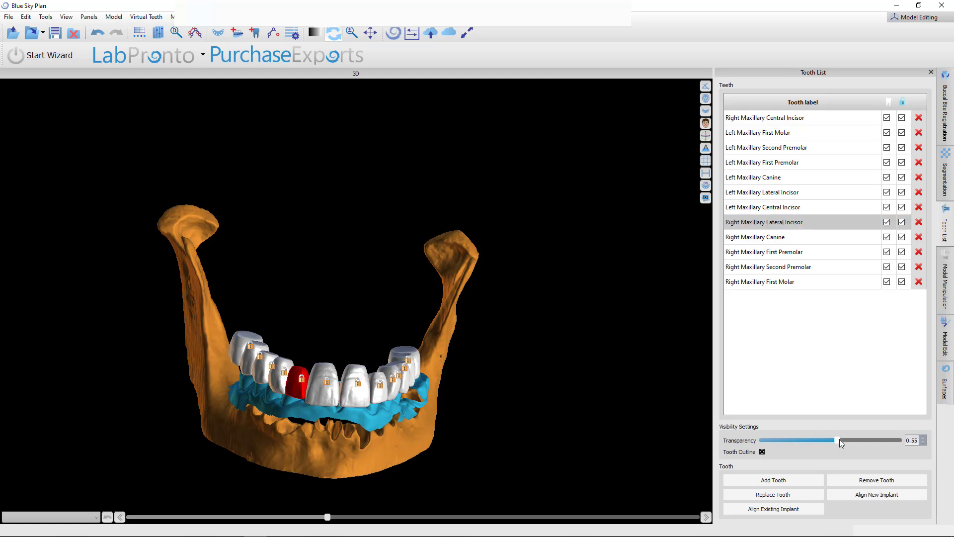
{"action": "left_click", "coordinate": [889, 225]}
{"action": "left_click", "coordinate": [889, 211]}
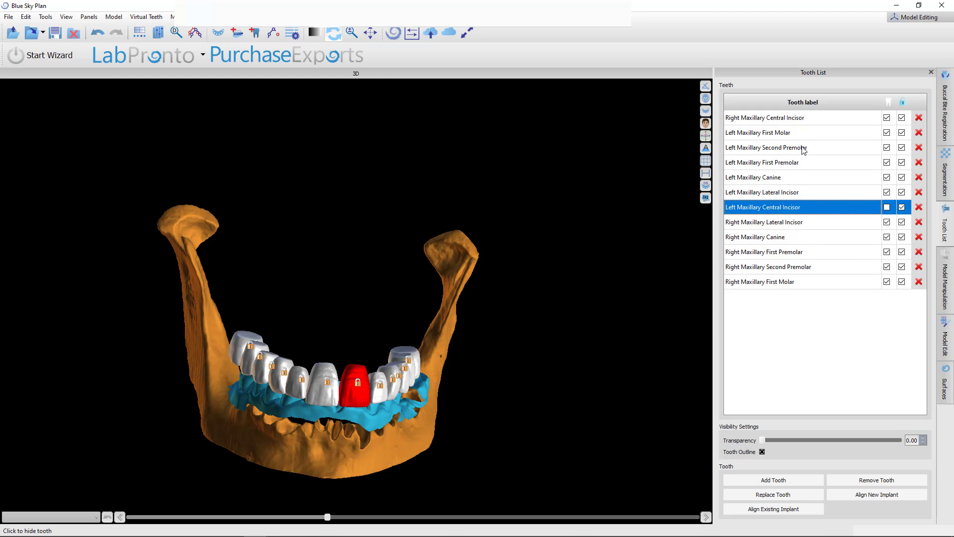
{"action": "left_click", "coordinate": [887, 118]}
{"action": "left_click", "coordinate": [817, 193]}
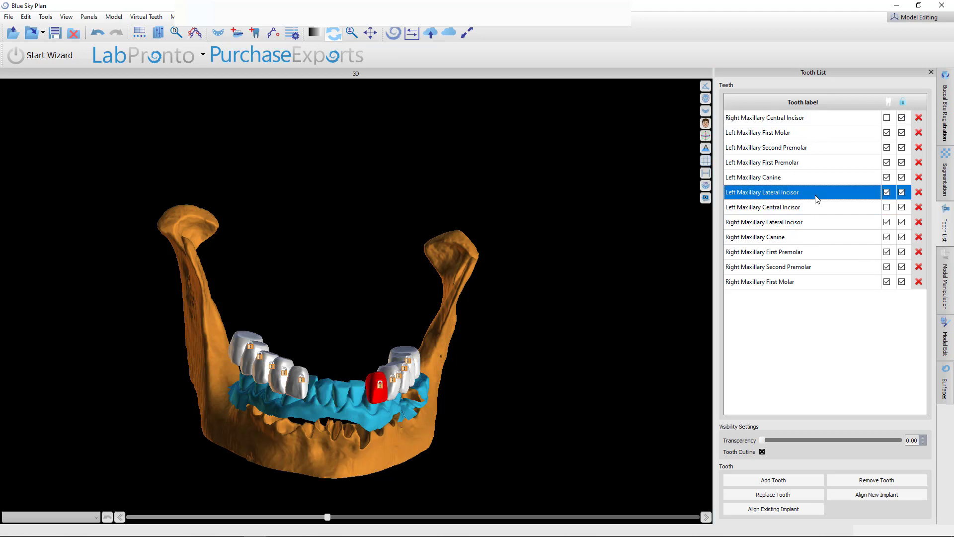
Step: Redisplay the articulator and rotate it slightly in the frontal view to level its hinge ends with the condyles
{"action": "left_click_drag", "start_coordinate": [420, 170], "coordinate": [405, 258]}
{"action": "left_click", "coordinate": [945, 116]}
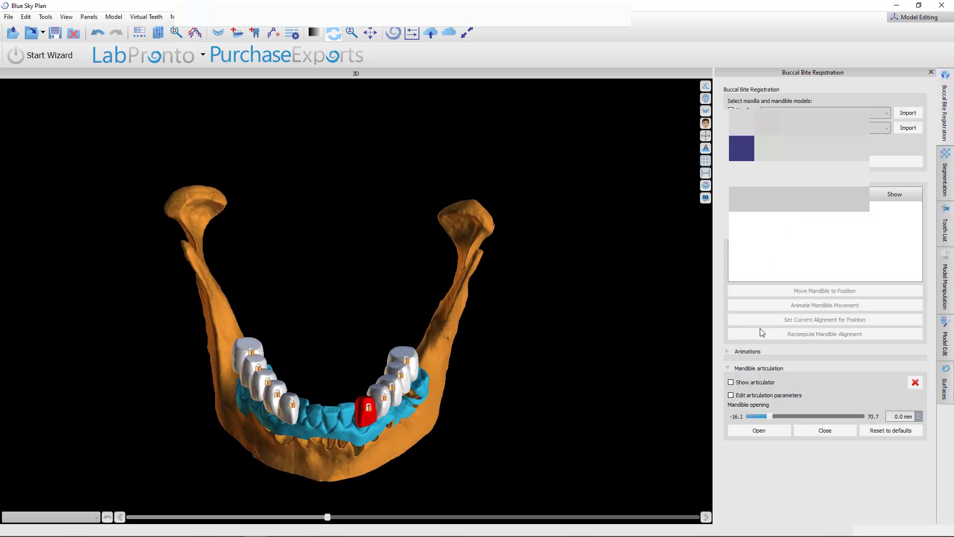
{"action": "left_click", "coordinate": [731, 382]}
{"action": "scroll", "coordinate": [352, 327], "scroll_direction": "up", "scroll_amount": 3}
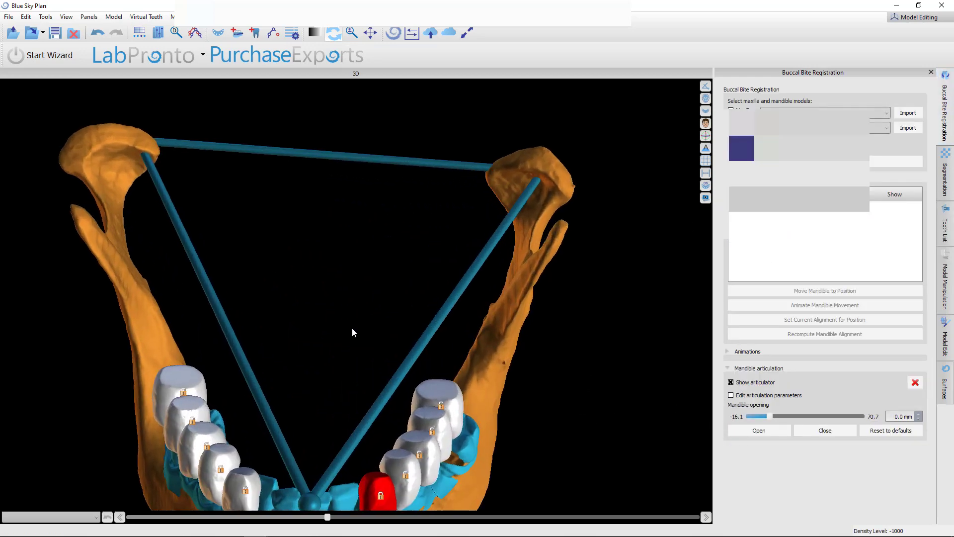
{"action": "left_click_drag", "start_coordinate": [352, 327], "coordinate": [341, 100]}
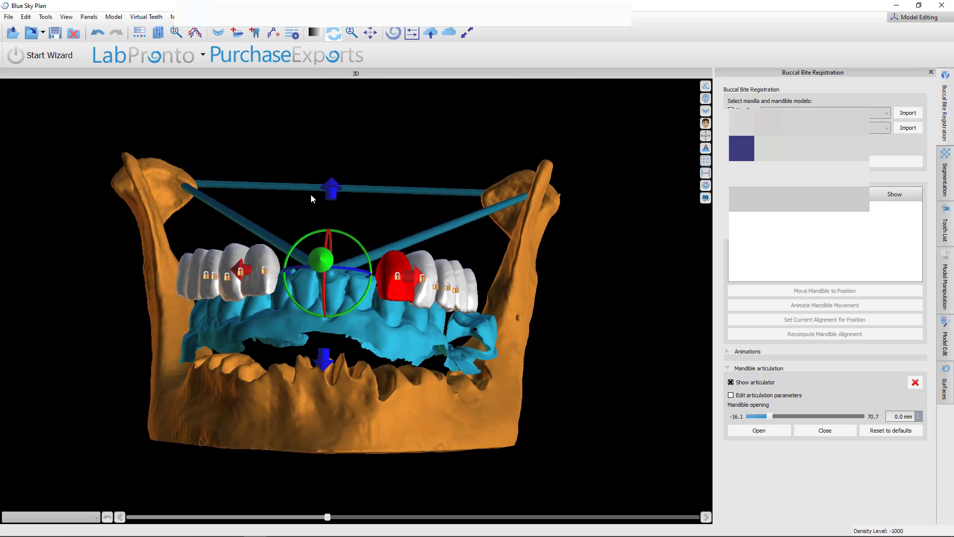
{"action": "left_click_drag", "start_coordinate": [387, 456], "coordinate": [482, 411]}
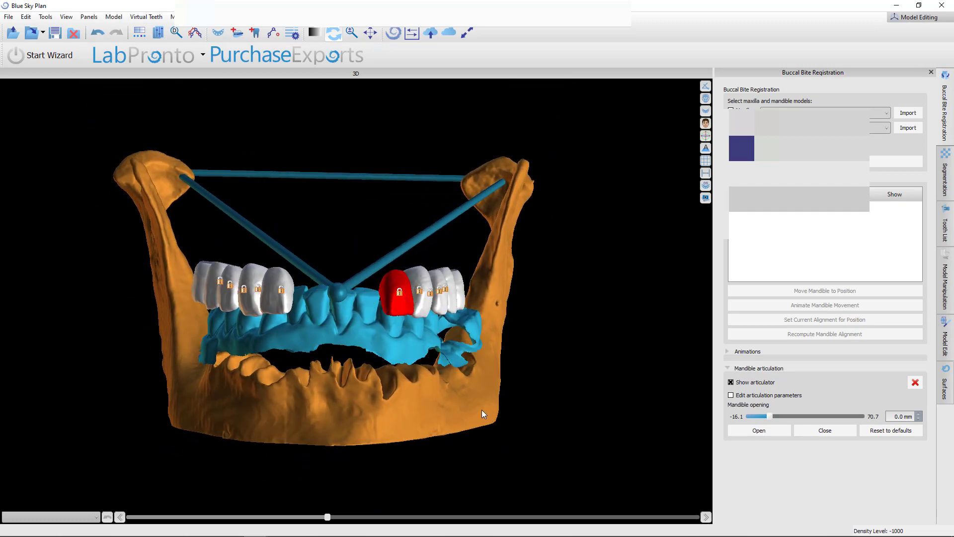
{"action": "mouse_move", "coordinate": [337, 293]}
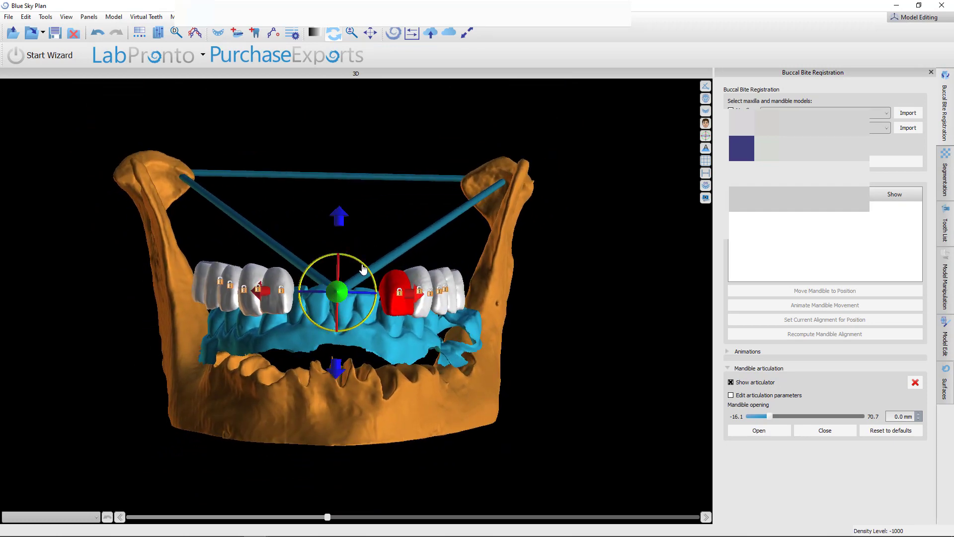
{"action": "left_click_drag", "start_coordinate": [363, 269], "coordinate": [365, 267]}
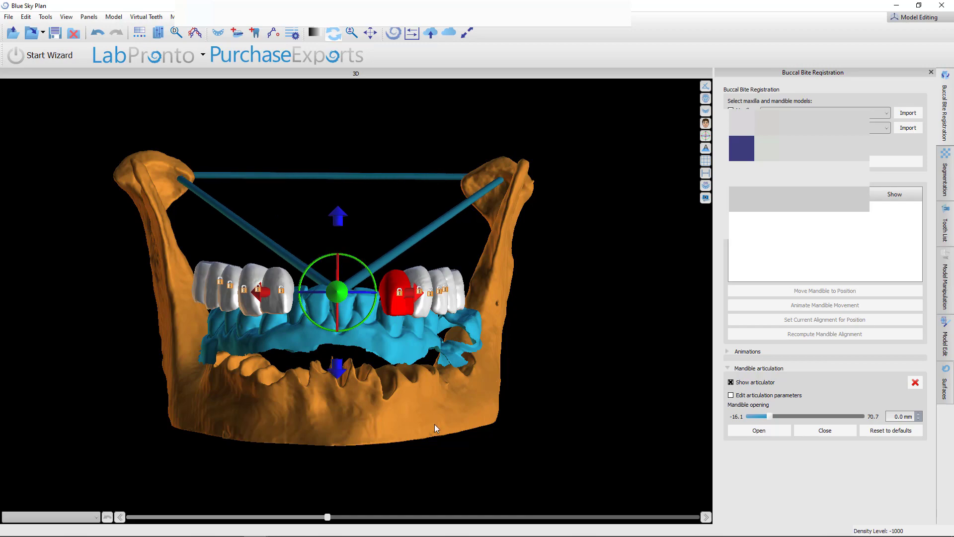
Step: Set the articulator's arms length to 101.6 mm in the articulation parameters and hide those parameters again
{"action": "left_click_drag", "start_coordinate": [390, 481], "coordinate": [449, 217]}
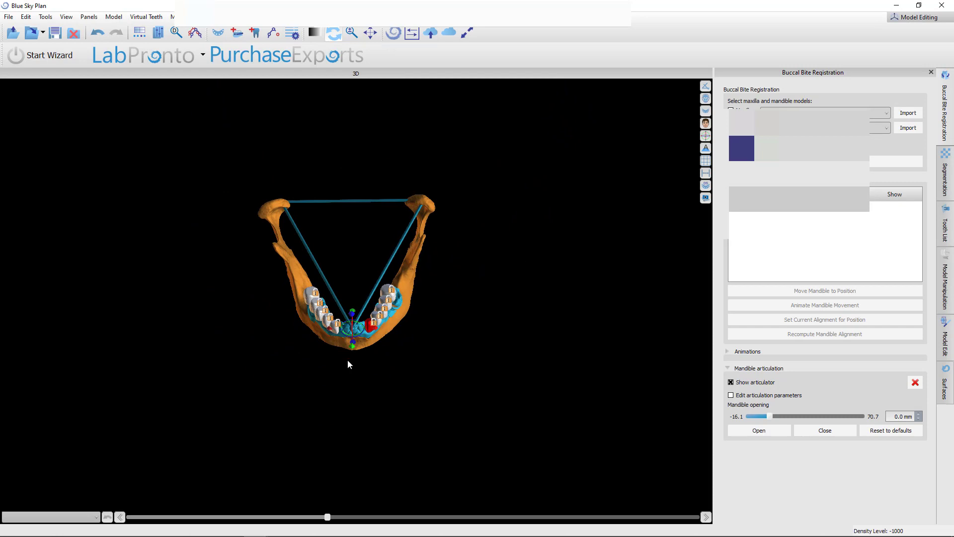
{"action": "left_click_drag", "start_coordinate": [385, 477], "coordinate": [544, 188]}
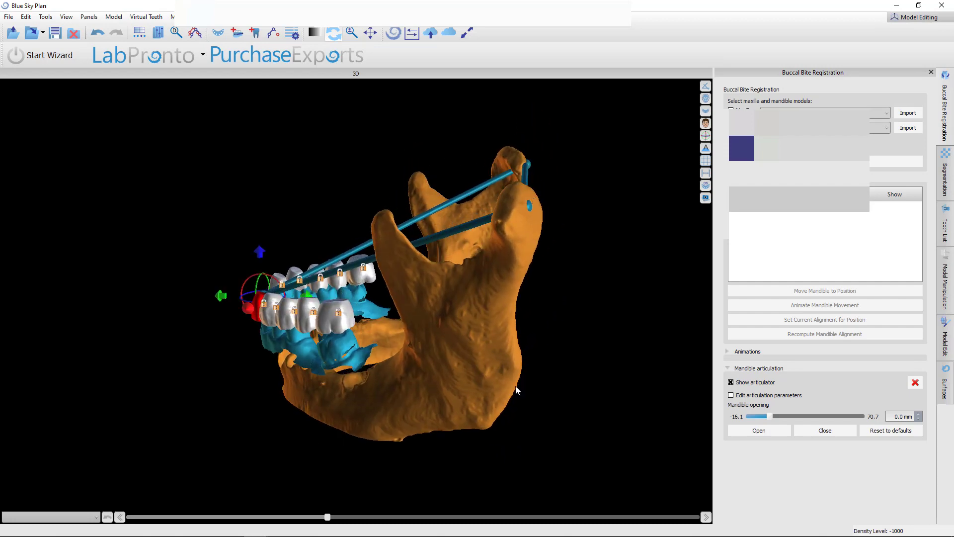
{"action": "left_click_drag", "start_coordinate": [466, 445], "coordinate": [571, 373]}
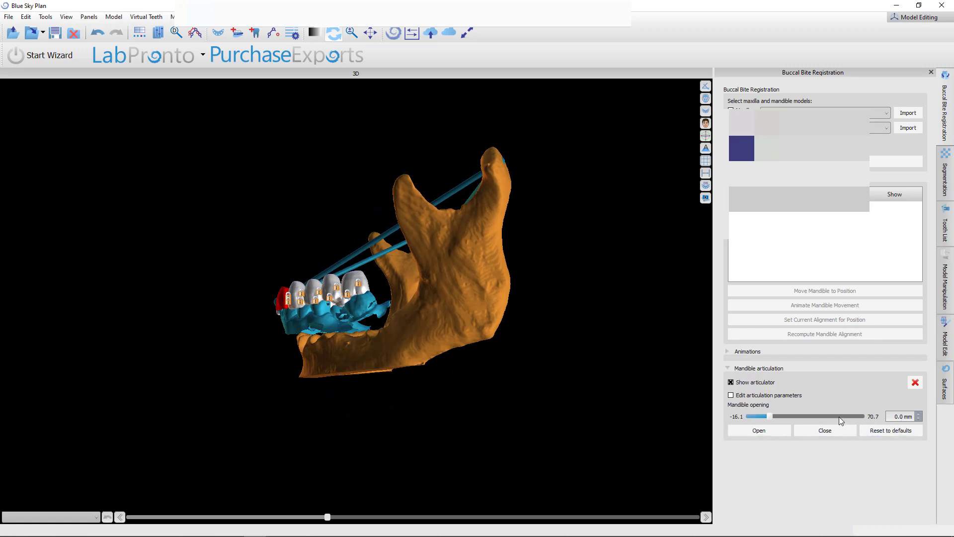
{"action": "left_click", "coordinate": [760, 396]}
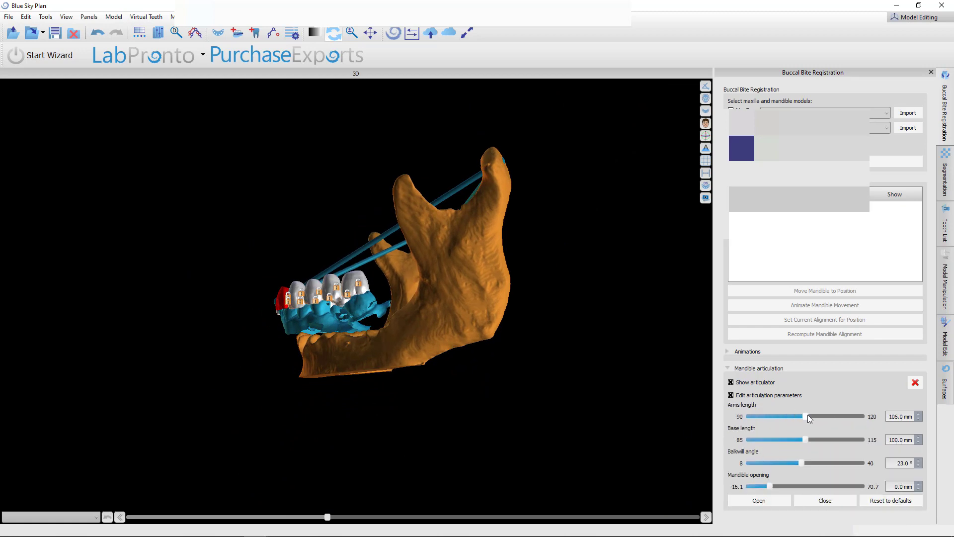
{"action": "mouse_move", "coordinate": [807, 414]}
{"action": "left_mouse_down"}
{"action": "mouse_move", "coordinate": [772, 419]}
{"action": "mouse_move", "coordinate": [794, 416]}
{"action": "left_mouse_up"}
{"action": "left_click_drag", "start_coordinate": [560, 344], "coordinate": [305, 407]}
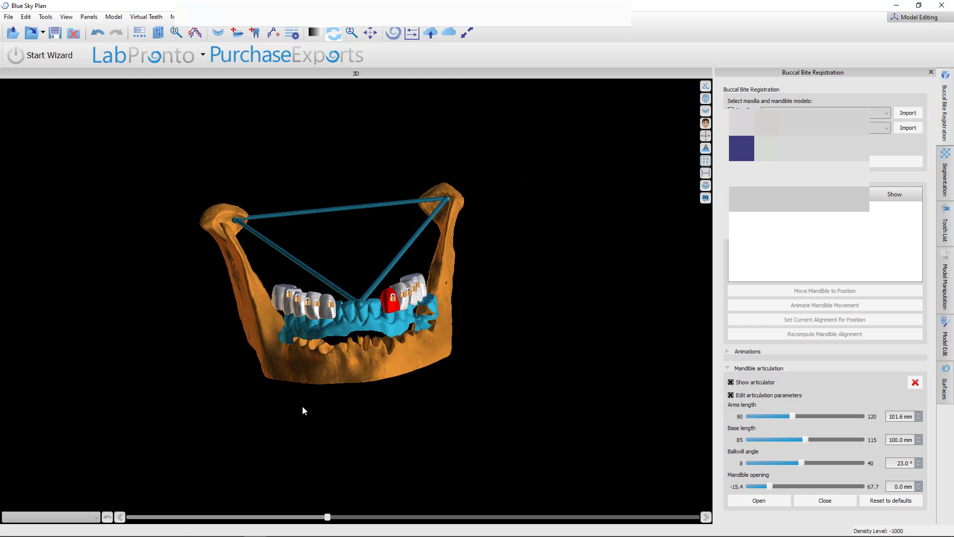
{"action": "left_click", "coordinate": [731, 395]}
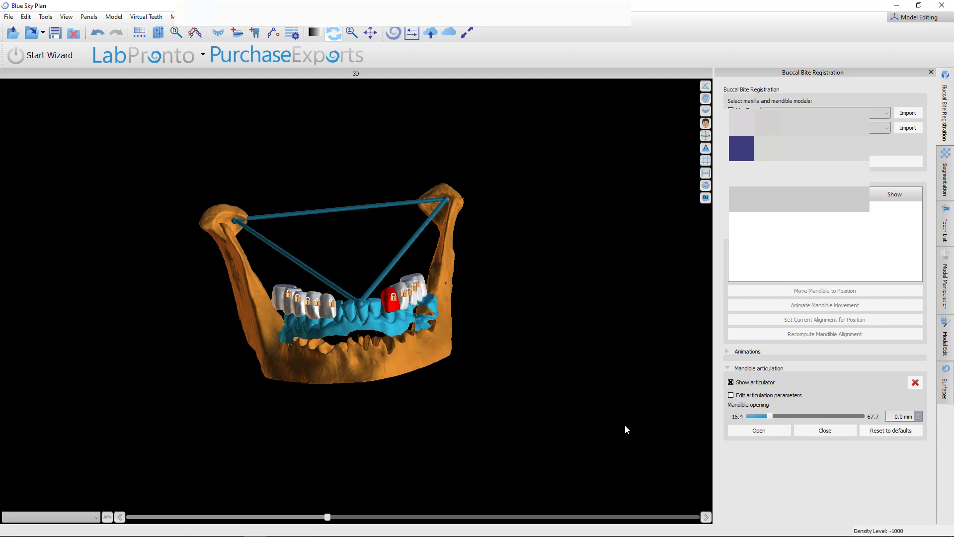
Step: Set the mandible opening to 2.2 mm while viewing the bite from the side
{"action": "left_click_drag", "start_coordinate": [577, 407], "coordinate": [494, 400]}
{"action": "scroll", "coordinate": [502, 373], "scroll_direction": "up", "scroll_amount": 5}
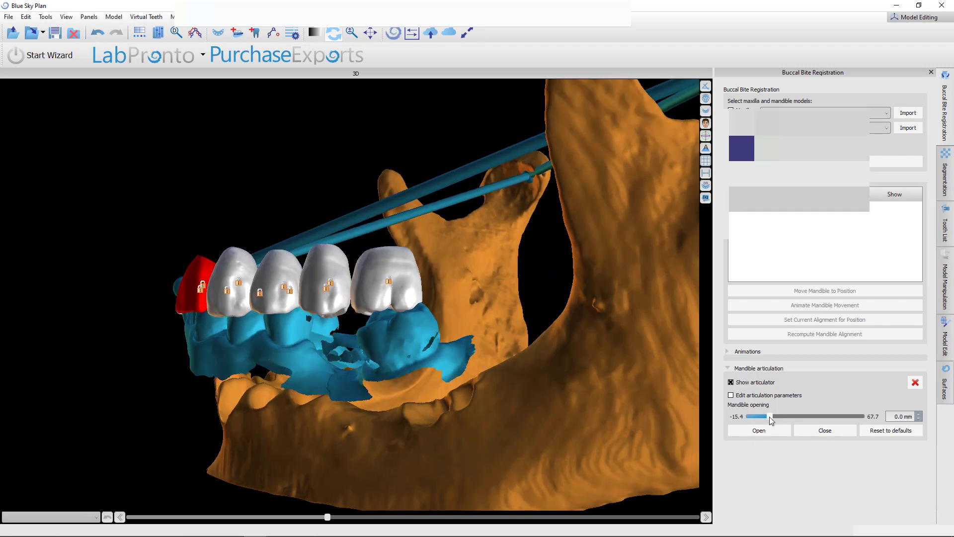
{"action": "left_click_drag", "start_coordinate": [769, 416], "coordinate": [774, 417]}
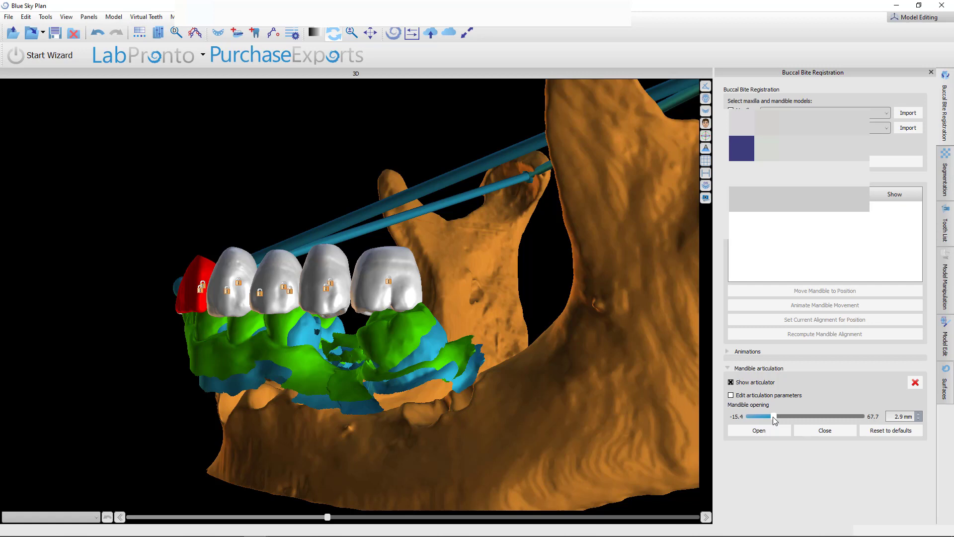
{"action": "left_click_drag", "start_coordinate": [773, 416], "coordinate": [772, 416]}
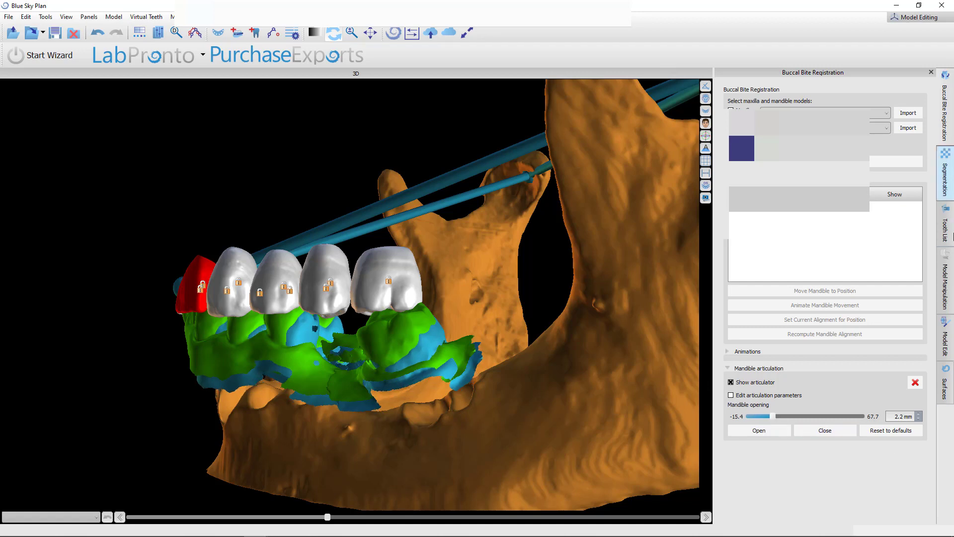
Step: Hide the green lower arch surface, inspect the bite from the front and side, and return to Buccal Bite Registration
{"action": "left_click", "coordinate": [945, 383]}
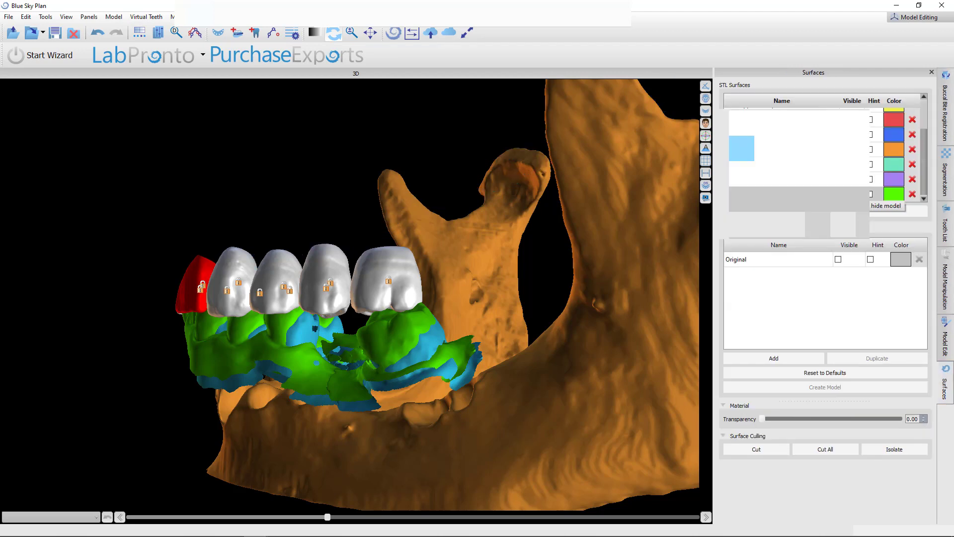
{"action": "left_click", "coordinate": [843, 194]}
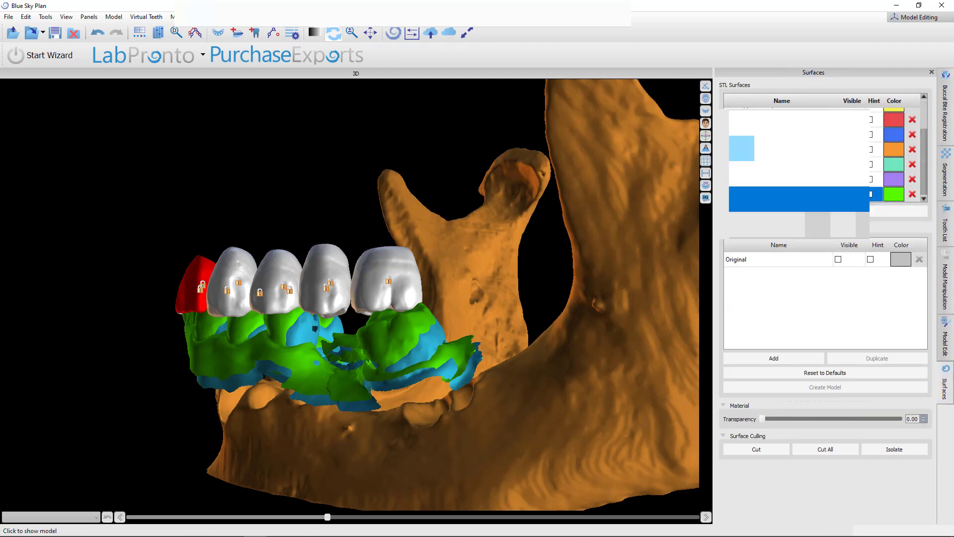
{"action": "mouse_move", "coordinate": [416, 418]}
{"action": "left_mouse_down"}
{"action": "mouse_move", "coordinate": [350, 456]}
{"action": "mouse_move", "coordinate": [329, 312]}
{"action": "left_mouse_up"}
{"action": "scroll", "coordinate": [342, 248], "scroll_direction": "up", "scroll_amount": 5}
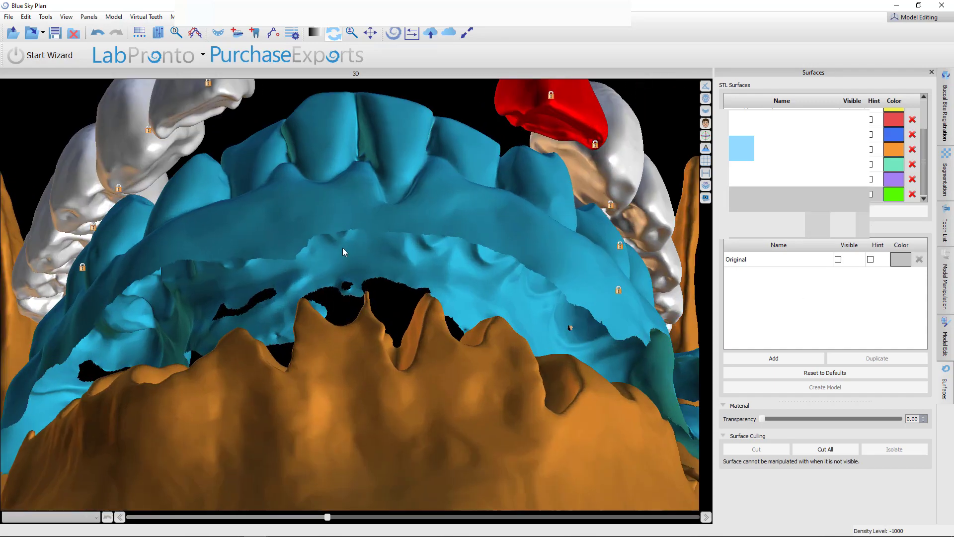
{"action": "mouse_move", "coordinate": [342, 248]}
{"action": "left_mouse_down"}
{"action": "mouse_move", "coordinate": [465, 325]}
{"action": "mouse_move", "coordinate": [557, 328]}
{"action": "left_mouse_up"}
{"action": "mouse_move", "coordinate": [265, 392]}
{"action": "left_mouse_down"}
{"action": "mouse_move", "coordinate": [616, 392]}
{"action": "mouse_move", "coordinate": [379, 381]}
{"action": "mouse_move", "coordinate": [468, 280]}
{"action": "mouse_move", "coordinate": [388, 244]}
{"action": "mouse_move", "coordinate": [380, 292]}
{"action": "mouse_move", "coordinate": [179, 333]}
{"action": "mouse_move", "coordinate": [246, 399]}
{"action": "mouse_move", "coordinate": [314, 407]}
{"action": "mouse_move", "coordinate": [318, 456]}
{"action": "mouse_move", "coordinate": [289, 430]}
{"action": "mouse_move", "coordinate": [367, 447]}
{"action": "left_mouse_up"}
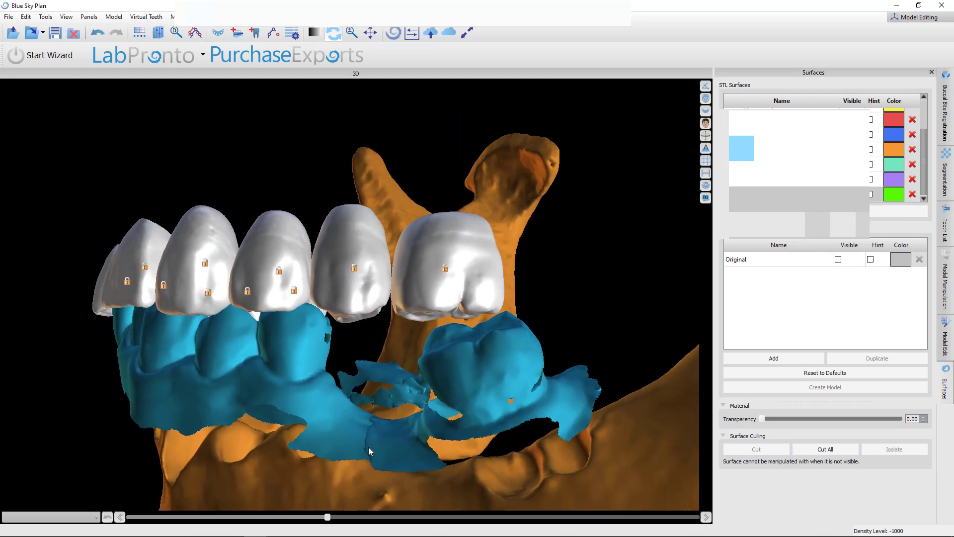
{"action": "left_click", "coordinate": [946, 110]}
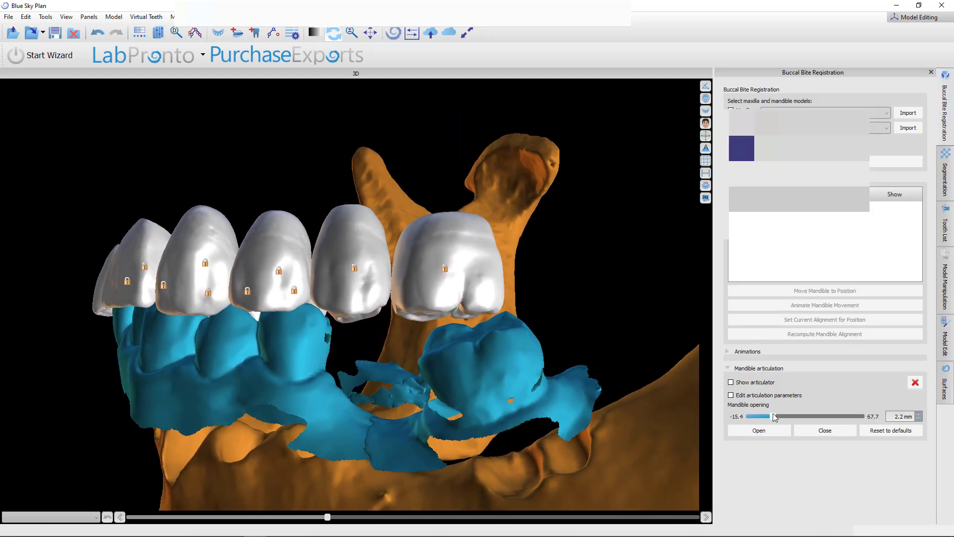
Step: Set the mandible opening to 1.4 mm and hide the orange mandible bone so only the teeth and cyan lower arch show
{"action": "left_click_drag", "start_coordinate": [773, 415], "coordinate": [773, 415]}
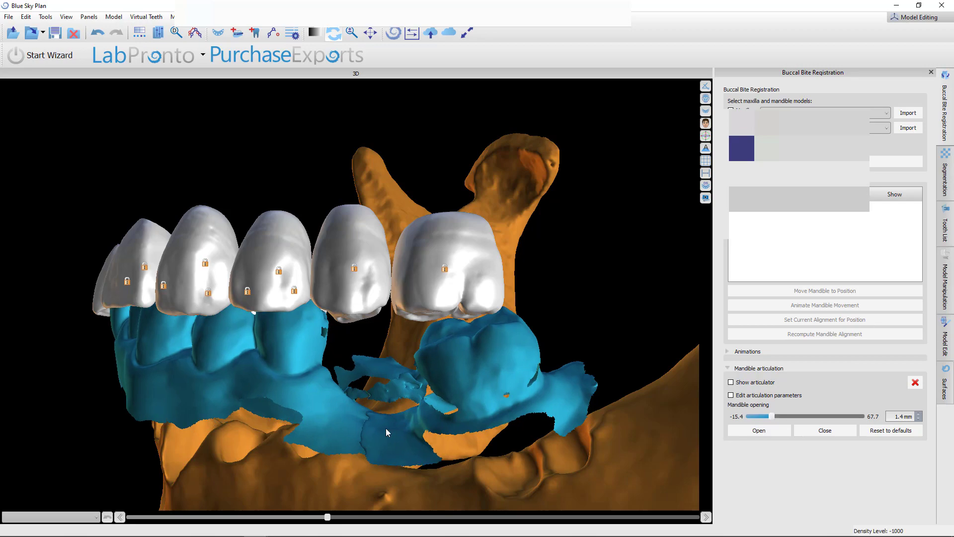
{"action": "left_click_drag", "start_coordinate": [386, 427], "coordinate": [344, 204]}
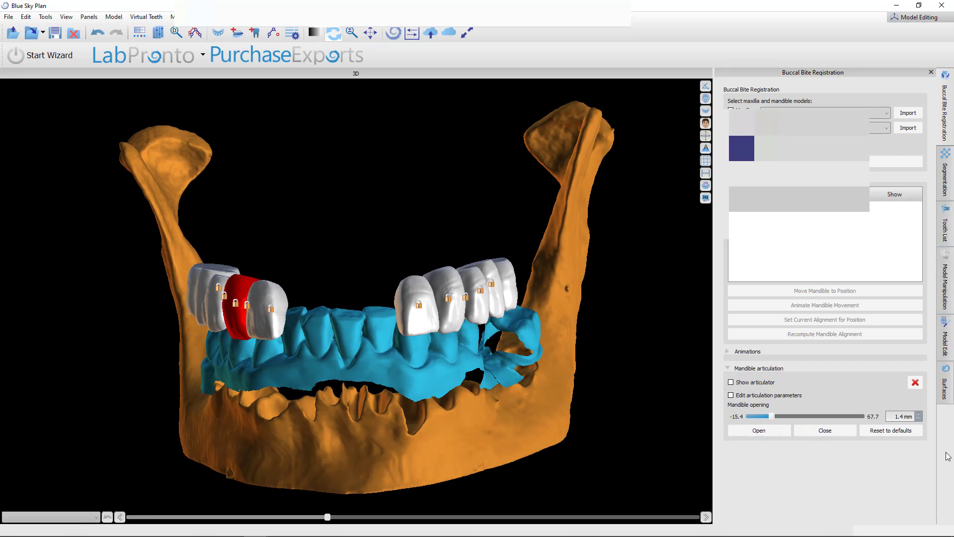
{"action": "left_click", "coordinate": [944, 384]}
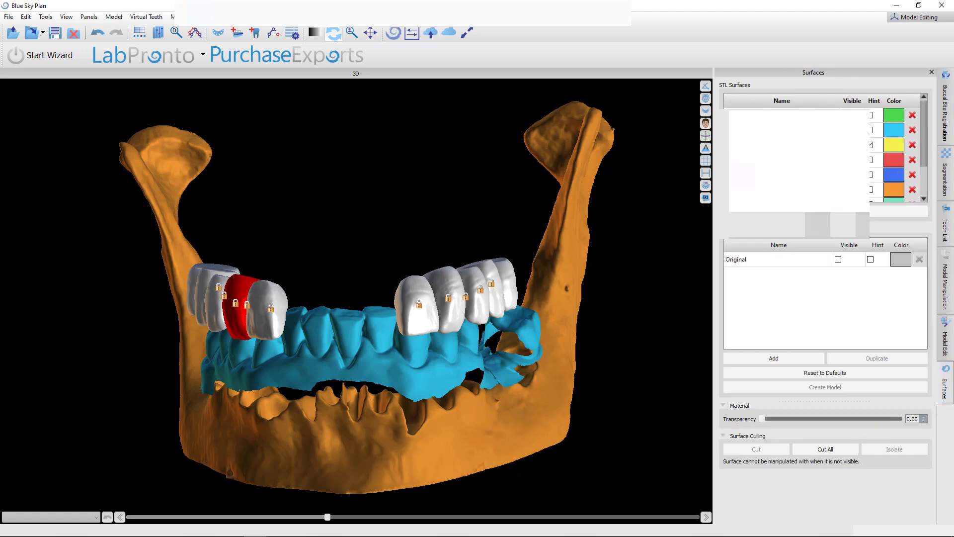
{"action": "left_click", "coordinate": [790, 130]}
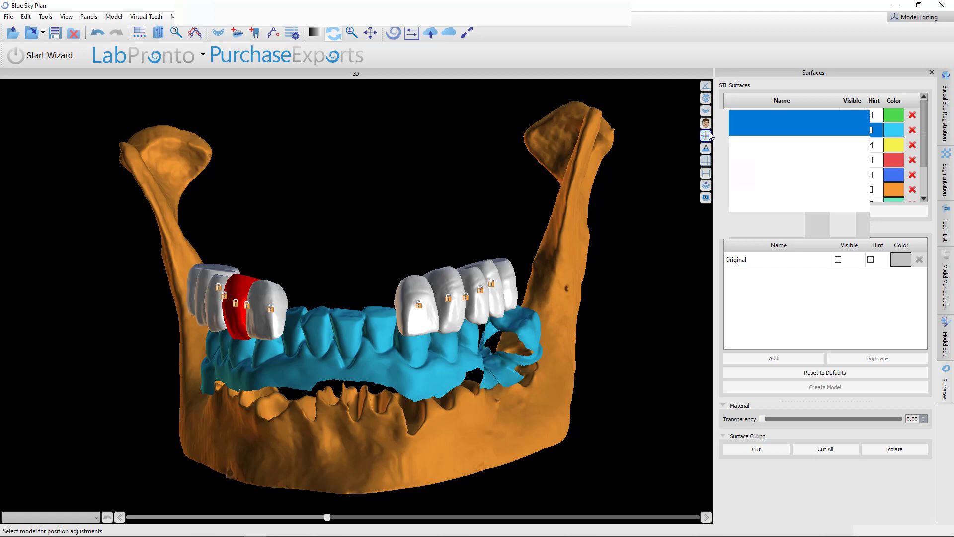
{"action": "left_click_drag", "start_coordinate": [433, 194], "coordinate": [447, 207]}
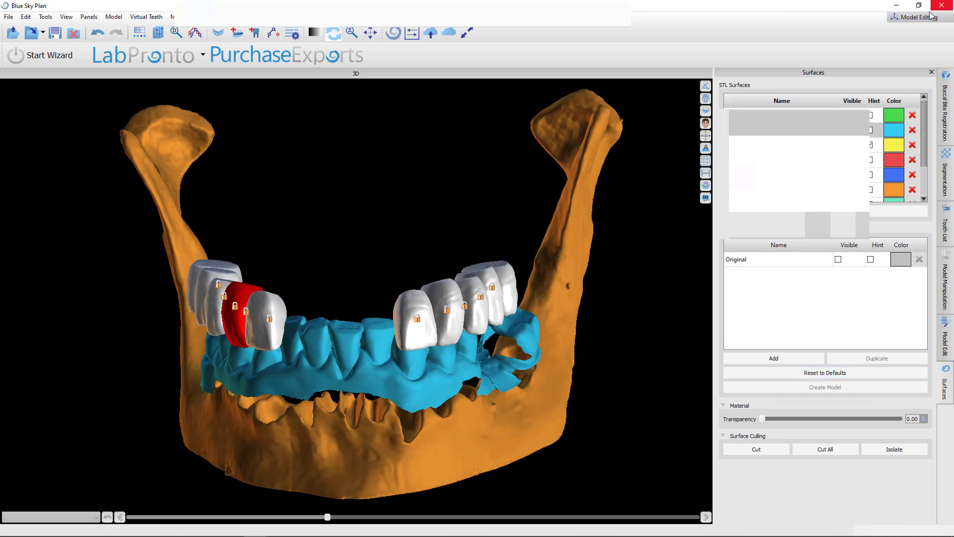
{"action": "left_click_drag", "start_coordinate": [613, 340], "coordinate": [422, 438]}
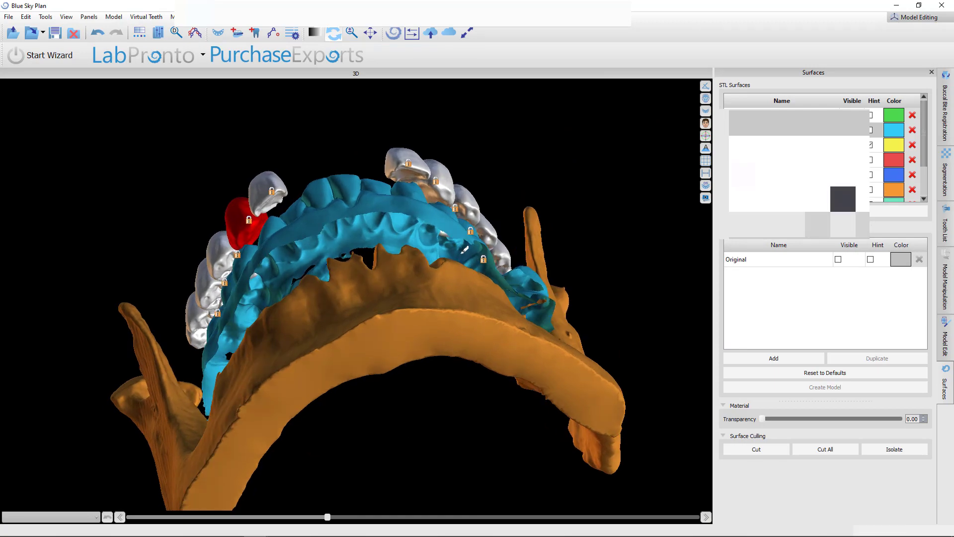
{"action": "left_click", "coordinate": [844, 190]}
{"action": "left_click_drag", "start_coordinate": [610, 434], "coordinate": [571, 240]}
{"action": "scroll", "coordinate": [387, 339], "scroll_direction": "up", "scroll_amount": 3}
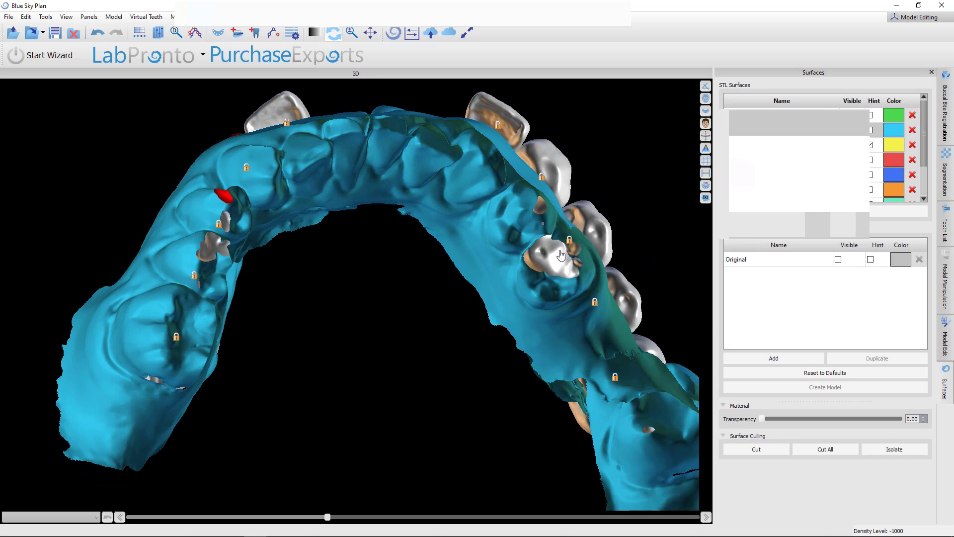
Step: Switch to the Denture module and move the left maxillary first premolar slightly away from its heavy contact on the lower arch
{"action": "left_click", "coordinate": [919, 18]}
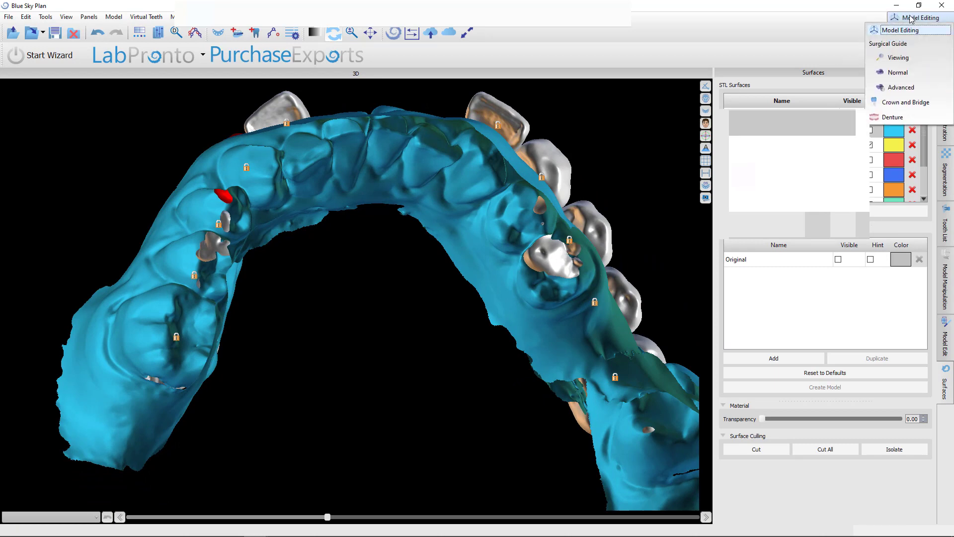
{"action": "left_click", "coordinate": [913, 117]}
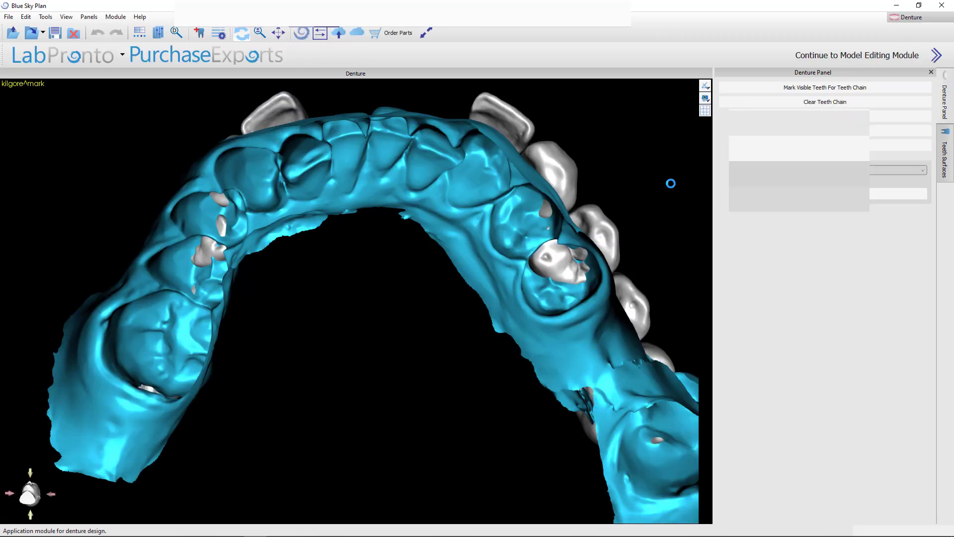
{"action": "left_click", "coordinate": [815, 145]}
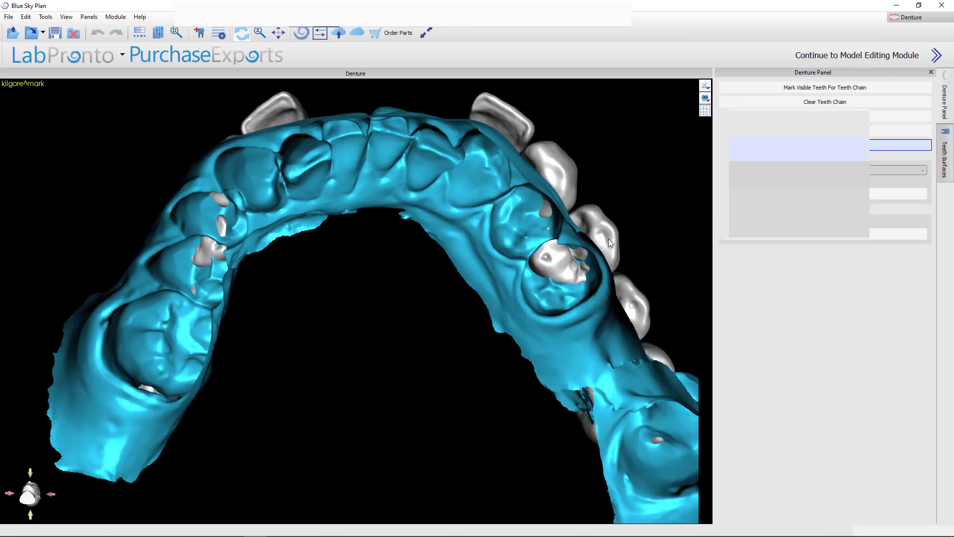
{"action": "mouse_move", "coordinate": [599, 244]}
{"action": "left_click_drag", "start_coordinate": [487, 387], "coordinate": [572, 291]}
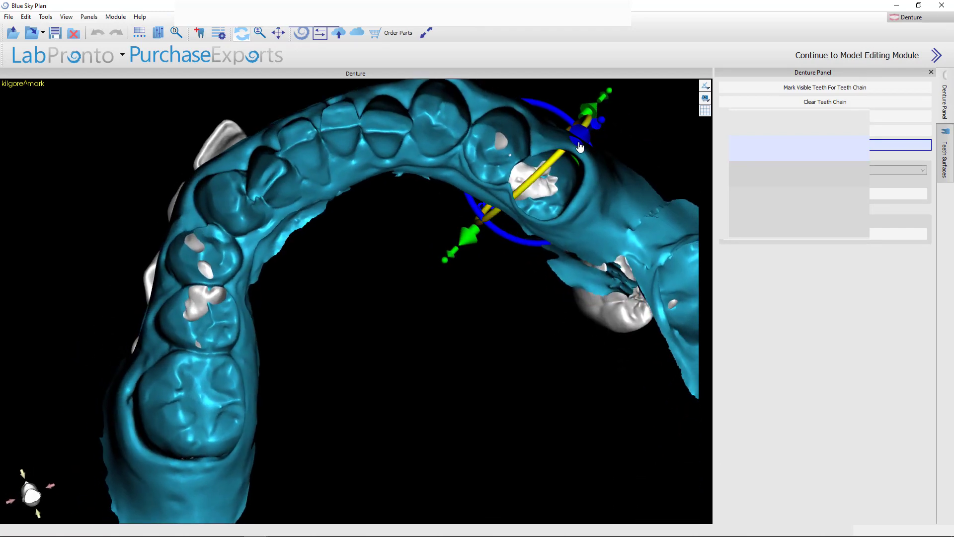
{"action": "left_click_drag", "start_coordinate": [580, 140], "coordinate": [438, 392]}
{"action": "scroll", "coordinate": [395, 358], "scroll_direction": "up", "scroll_amount": 3}
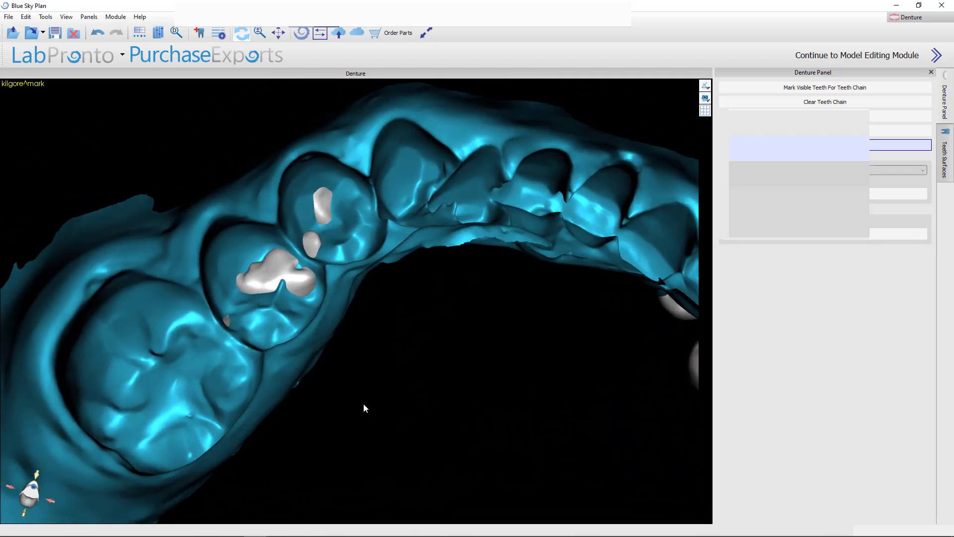
Step: Raise the right upper premolar and the tooth in front of it slightly to reduce their overlap with the lower teeth
{"action": "left_click", "coordinate": [305, 316]}
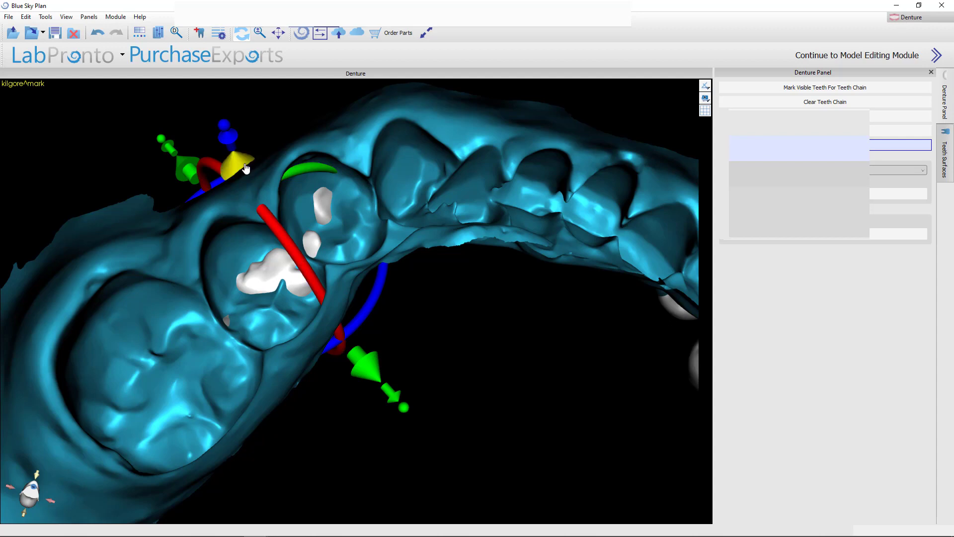
{"action": "left_click_drag", "start_coordinate": [246, 168], "coordinate": [246, 171]}
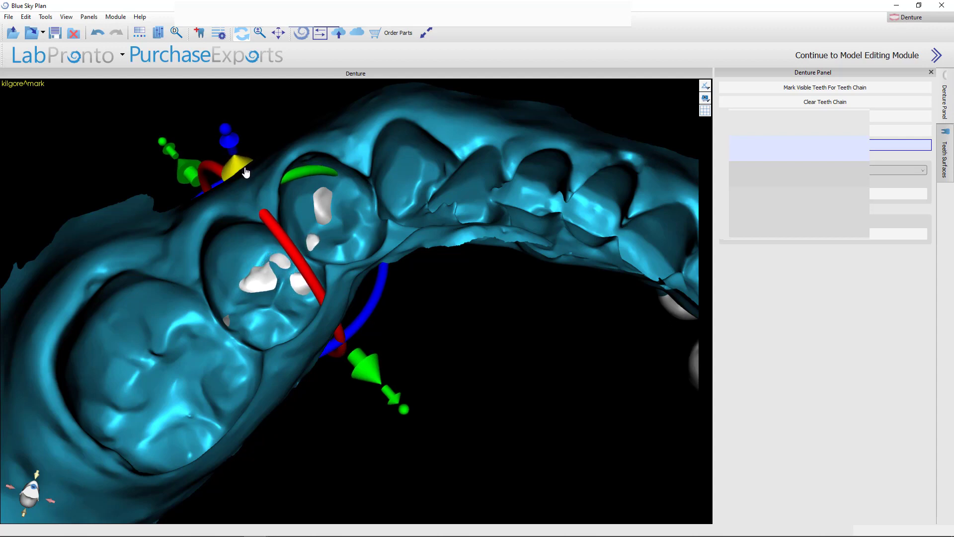
{"action": "left_click", "coordinate": [336, 207]}
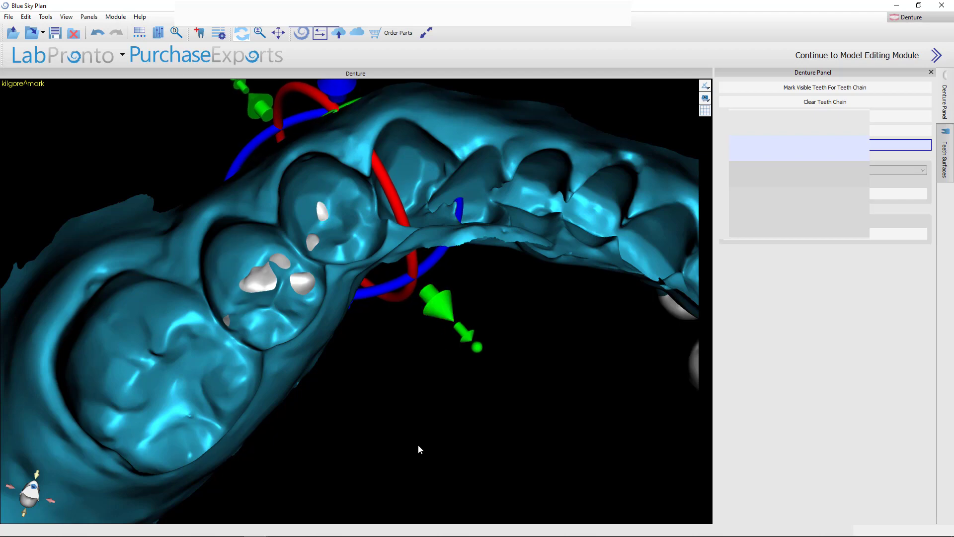
Step: Tilt the right upper molar more upright and lower it toward the opposing lower molar
{"action": "left_click_drag", "start_coordinate": [419, 449], "coordinate": [343, 318]}
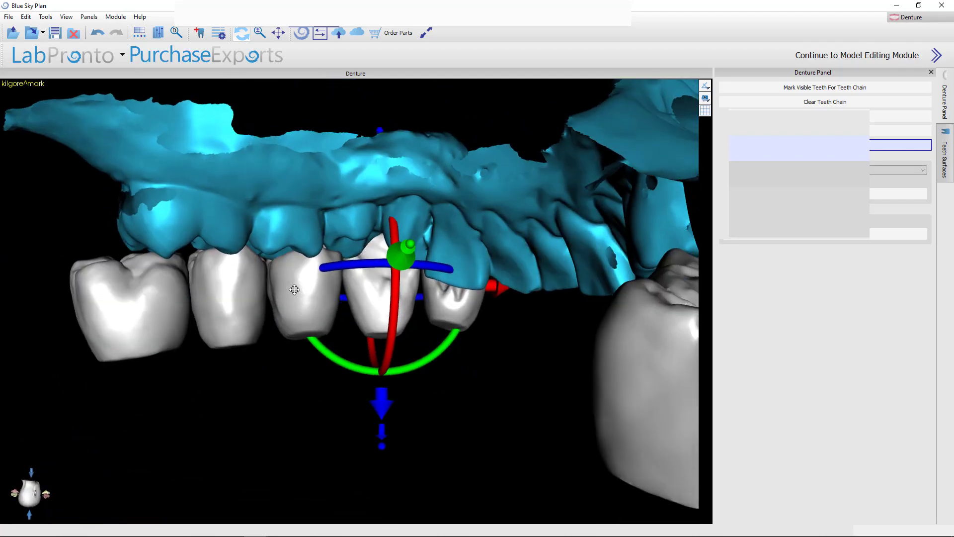
{"action": "left_click", "coordinate": [313, 300]}
{"action": "left_click_drag", "start_coordinate": [183, 453], "coordinate": [66, 184]}
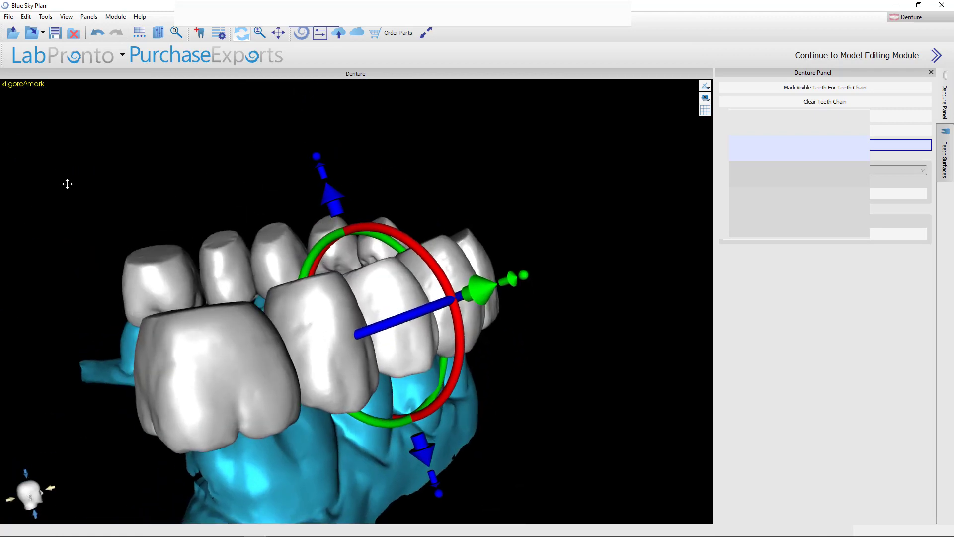
{"action": "scroll", "coordinate": [573, 243], "scroll_direction": "down", "scroll_amount": 3}
{"action": "left_click_drag", "start_coordinate": [573, 243], "coordinate": [705, 313]}
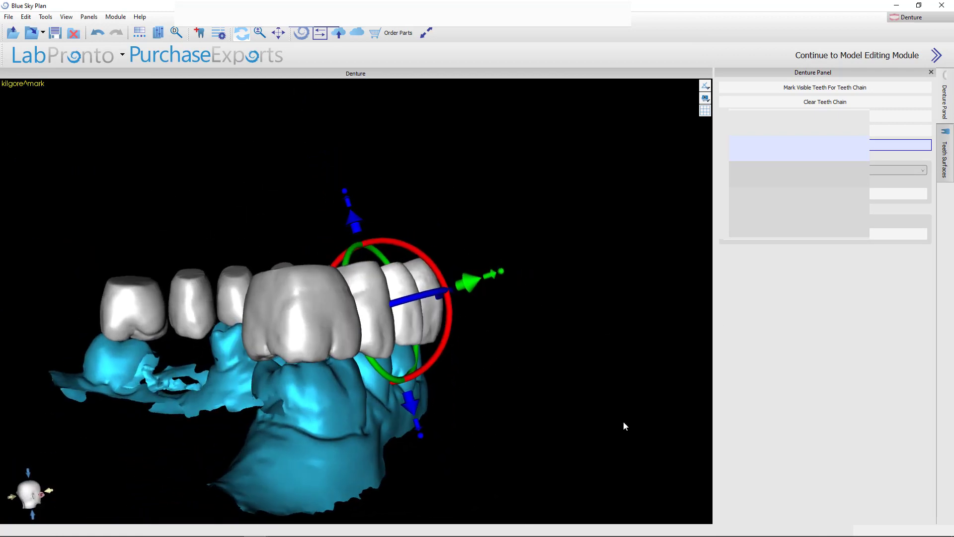
{"action": "left_click_drag", "start_coordinate": [575, 287], "coordinate": [825, 276]}
{"action": "left_click_drag", "start_coordinate": [589, 376], "coordinate": [485, 417]}
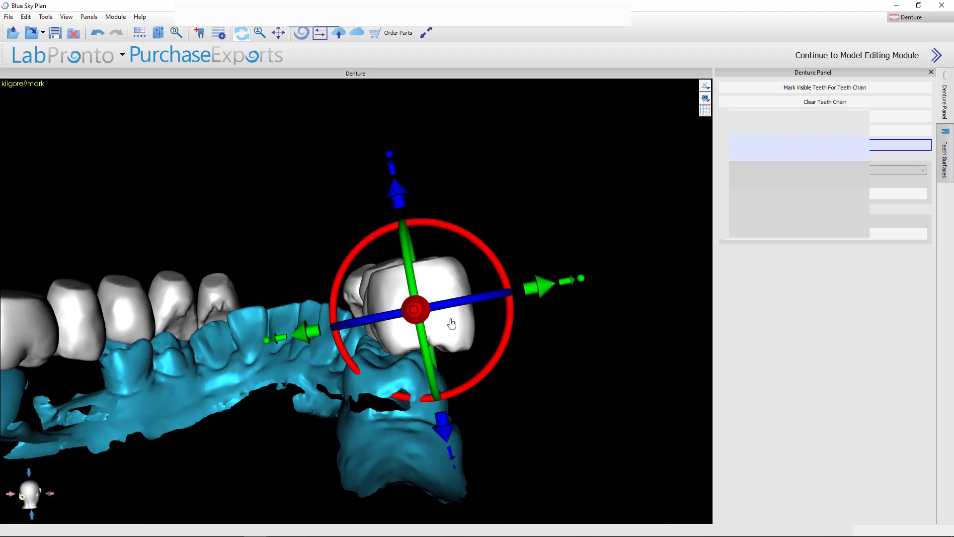
{"action": "left_click_drag", "start_coordinate": [511, 335], "coordinate": [463, 336]}
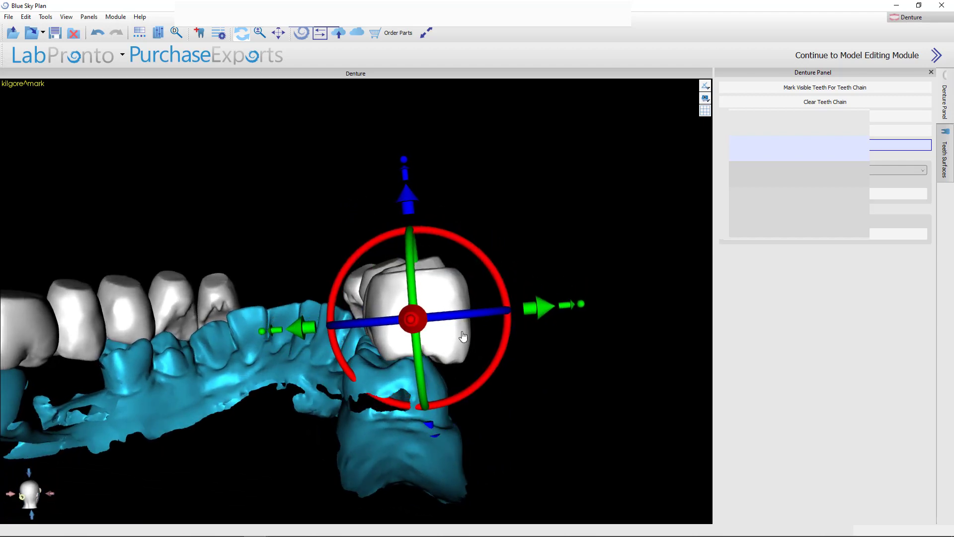
Step: Shift the right upper molar slightly outward and lower it a little further onto the lower arch
{"action": "left_click_drag", "start_coordinate": [589, 368], "coordinate": [260, 349]}
{"action": "left_click_drag", "start_coordinate": [321, 364], "coordinate": [375, 386]}
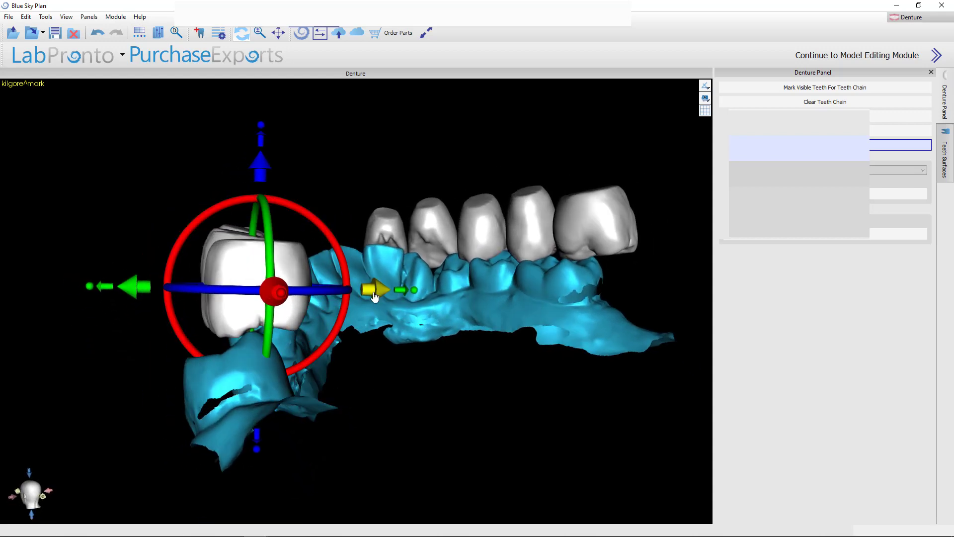
{"action": "left_click_drag", "start_coordinate": [375, 297], "coordinate": [371, 296]}
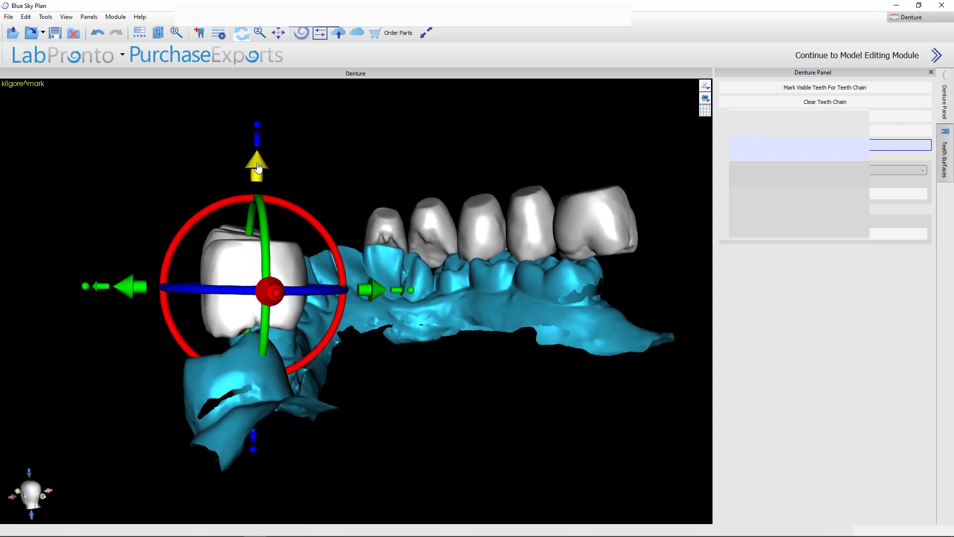
{"action": "left_click_drag", "start_coordinate": [258, 168], "coordinate": [258, 175]}
Step: Rotate the left upper canine slightly to clear its contact with the lower arch, and check the bite
{"action": "left_click_drag", "start_coordinate": [118, 243], "coordinate": [387, 202]}
{"action": "left_click", "coordinate": [408, 190]}
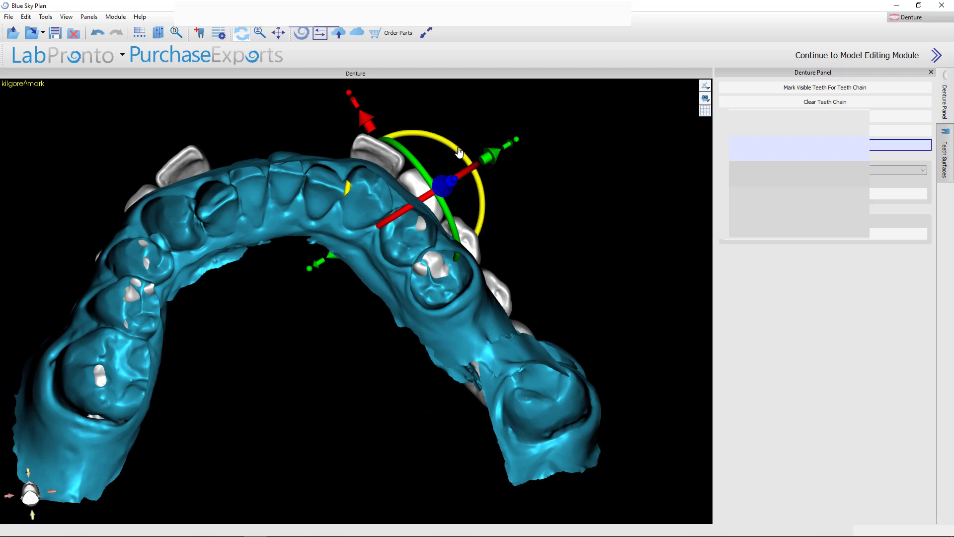
{"action": "left_click_drag", "start_coordinate": [459, 152], "coordinate": [449, 149]}
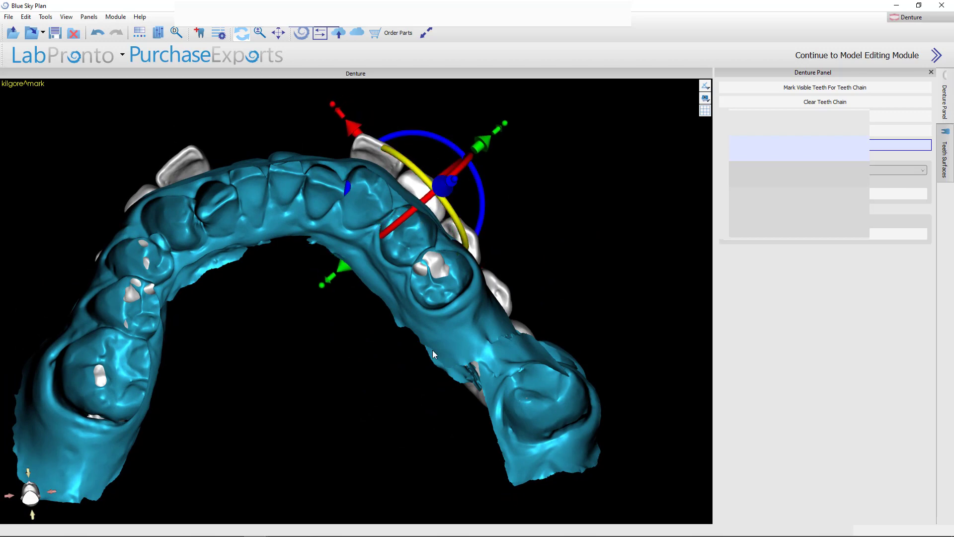
{"action": "left_click_drag", "start_coordinate": [433, 353], "coordinate": [421, 282]}
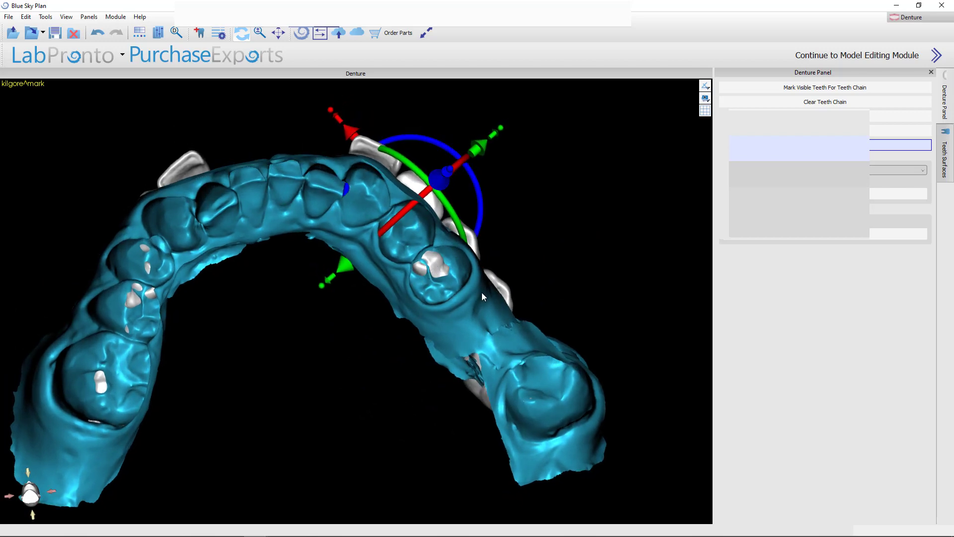
{"action": "left_click_drag", "start_coordinate": [382, 424], "coordinate": [343, 383]}
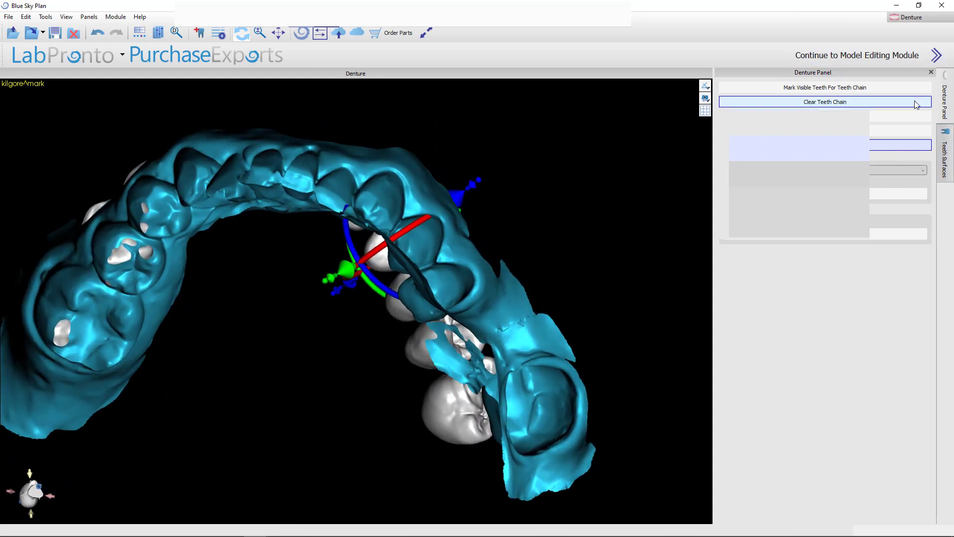
Step: Switch to the Crown and Bridge module and make the Left Maxillary First Premolar the active model for tooth editing
{"action": "left_click", "coordinate": [912, 17]}
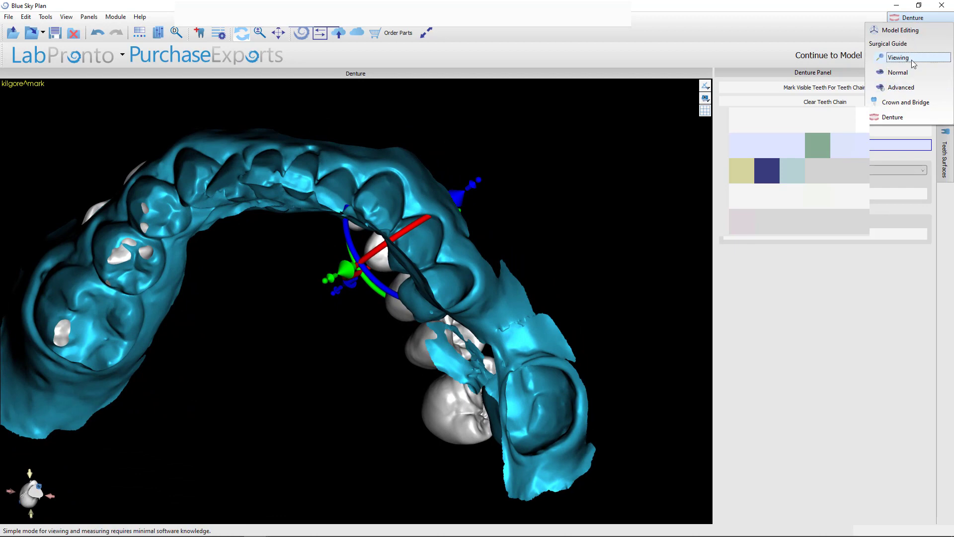
{"action": "left_click", "coordinate": [906, 102]}
{"action": "left_click_drag", "start_coordinate": [552, 329], "coordinate": [645, 238]}
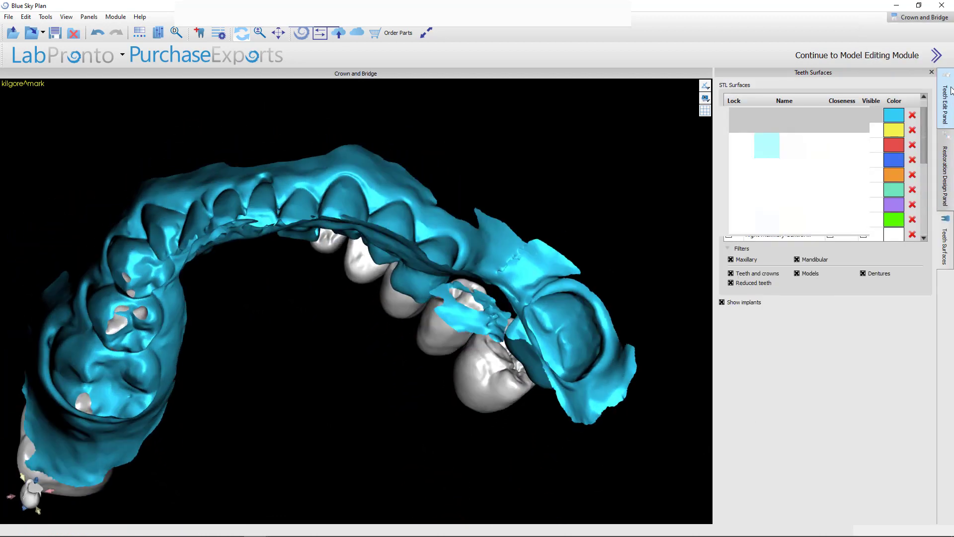
{"action": "left_click", "coordinate": [944, 104]}
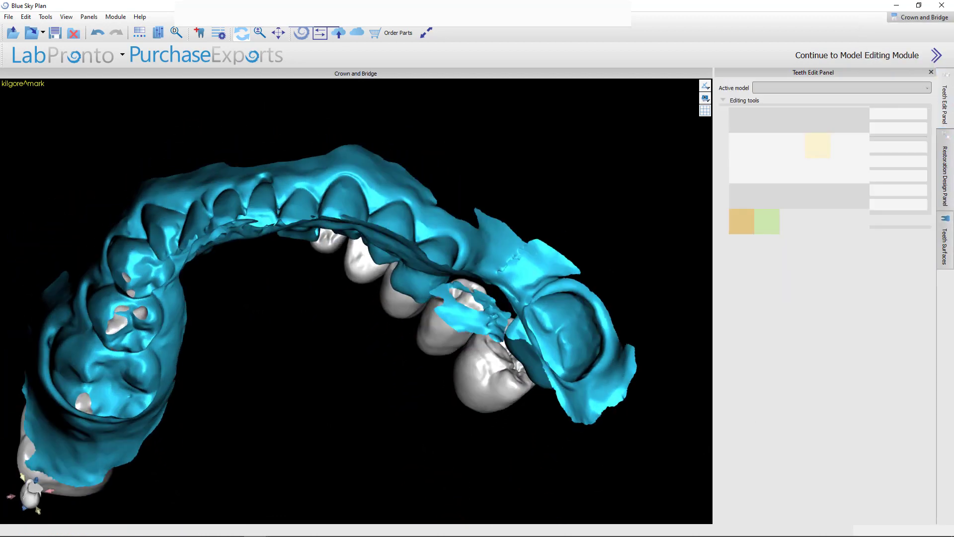
{"action": "left_click", "coordinate": [406, 310]}
{"action": "left_click_drag", "start_coordinate": [332, 358], "coordinate": [385, 302]}
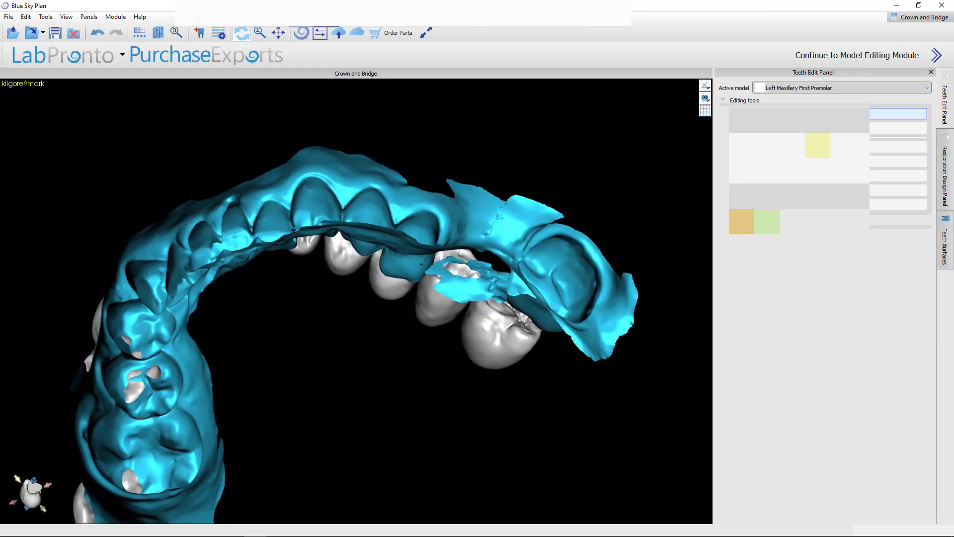
Step: Reshape the left maxillary first premolar's cusp with Local Geometry Transform at tool size 6.50 to reduce its overlap, and inspect the bite
{"action": "left_click", "coordinate": [819, 193]}
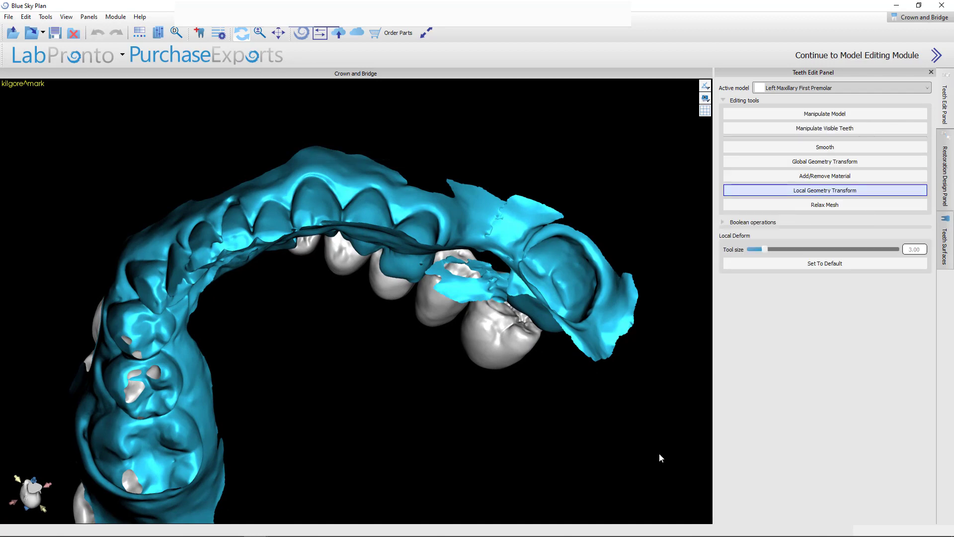
{"action": "scroll", "coordinate": [646, 398], "scroll_direction": "up", "scroll_amount": 3}
{"action": "mouse_move", "coordinate": [661, 458]}
{"action": "left_mouse_down"}
{"action": "mouse_move", "coordinate": [652, 366]}
{"action": "mouse_move", "coordinate": [661, 467]}
{"action": "left_mouse_up"}
{"action": "left_click_drag", "start_coordinate": [288, 422], "coordinate": [413, 448]}
{"action": "scroll", "coordinate": [484, 373], "scroll_direction": "up", "scroll_amount": 5}
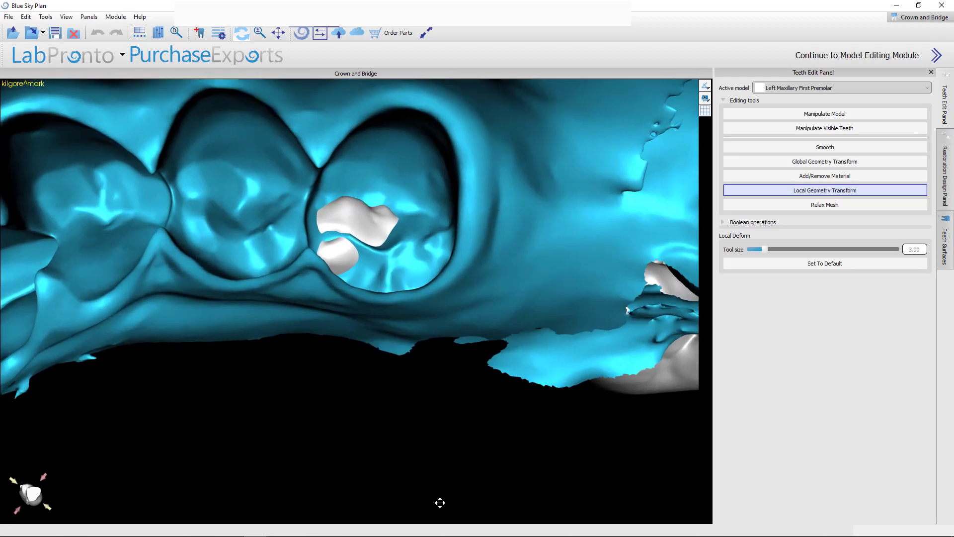
{"action": "mouse_move", "coordinate": [439, 503]}
{"action": "left_mouse_down"}
{"action": "mouse_move", "coordinate": [429, 467]}
{"action": "mouse_move", "coordinate": [428, 476]}
{"action": "left_mouse_up"}
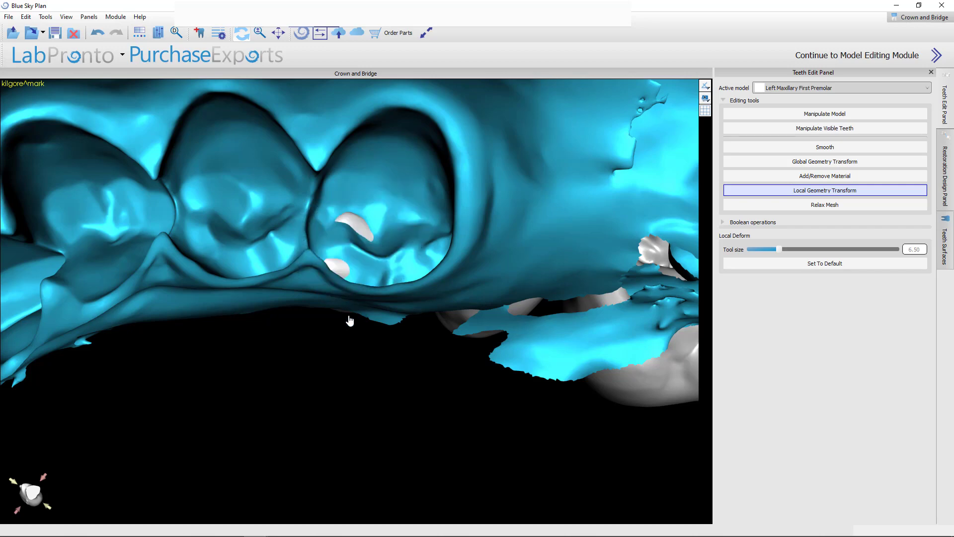
{"action": "right_click_drag", "start_coordinate": [349, 320], "coordinate": [495, 409]}
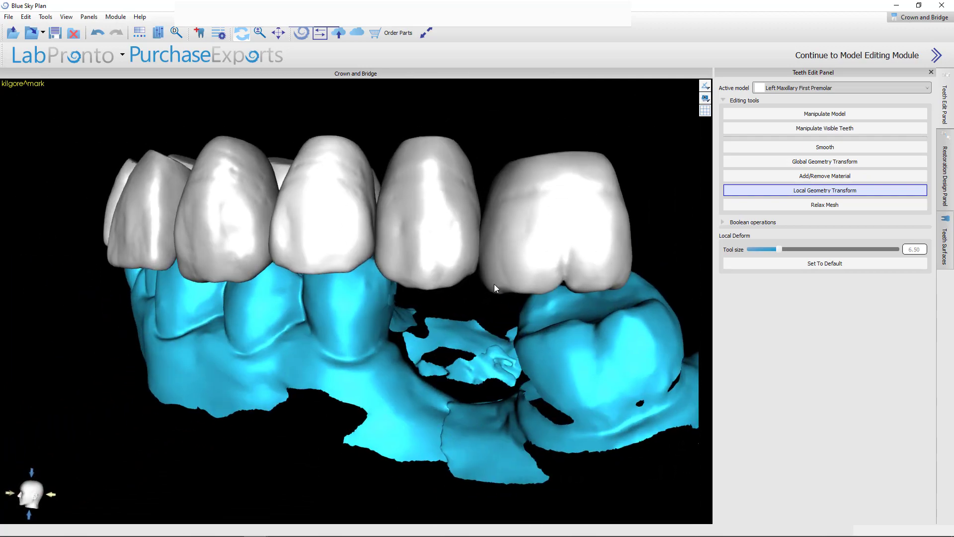
{"action": "right_click_drag", "start_coordinate": [289, 342], "coordinate": [525, 426]}
{"action": "right_click_drag", "start_coordinate": [216, 176], "coordinate": [343, 324]}
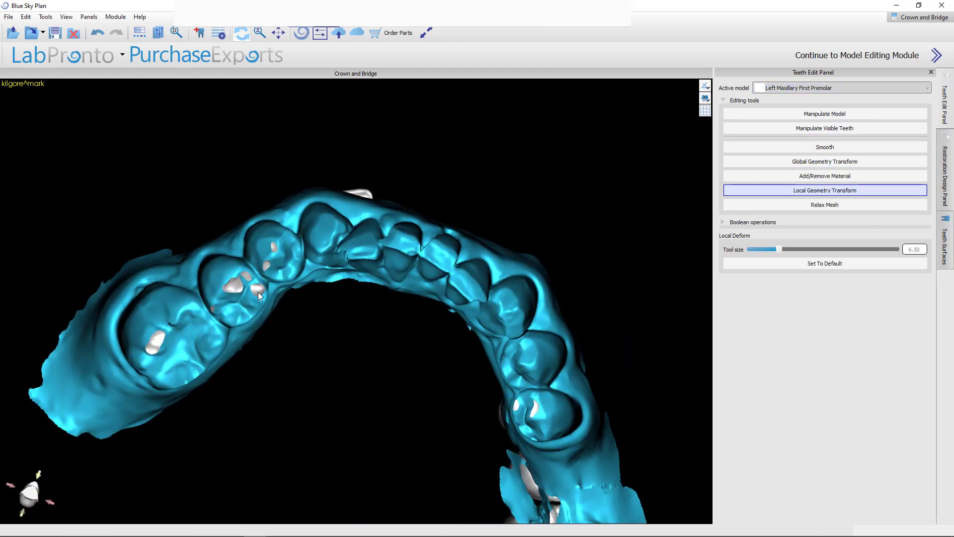
Step: Reshape the right maxillary first premolar's cusp with Local Geometry Transform at tool size 6.50 to reduce its overlap with the lower arch
{"action": "left_click", "coordinate": [880, 88]}
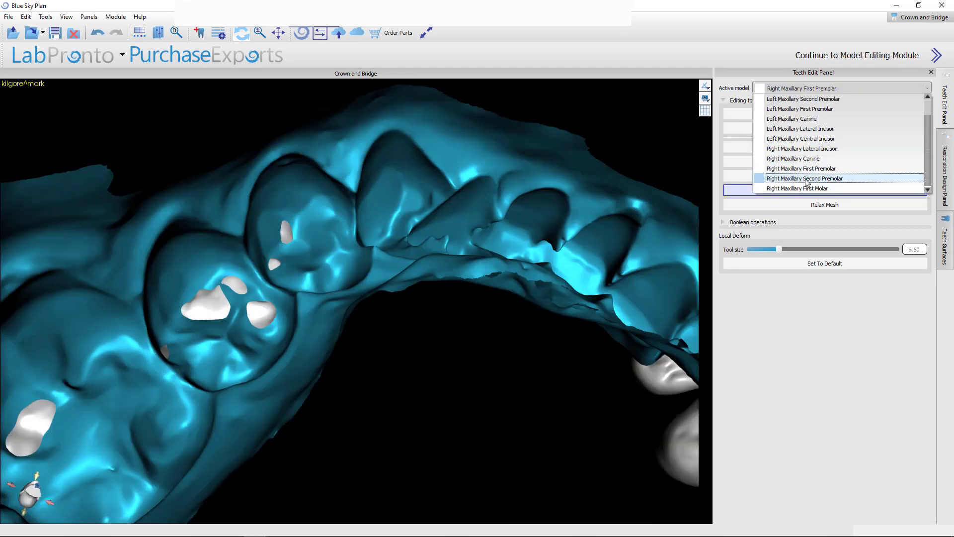
{"action": "left_click", "coordinate": [820, 183]}
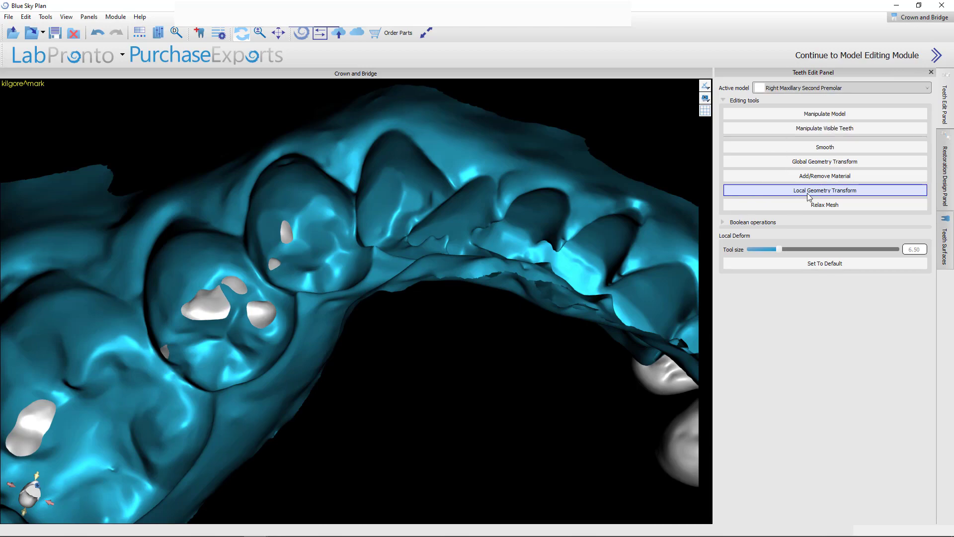
{"action": "left_click", "coordinate": [827, 194]}
{"action": "right_click_drag", "start_coordinate": [521, 421], "coordinate": [364, 415]}
{"action": "left_click", "coordinate": [316, 370]}
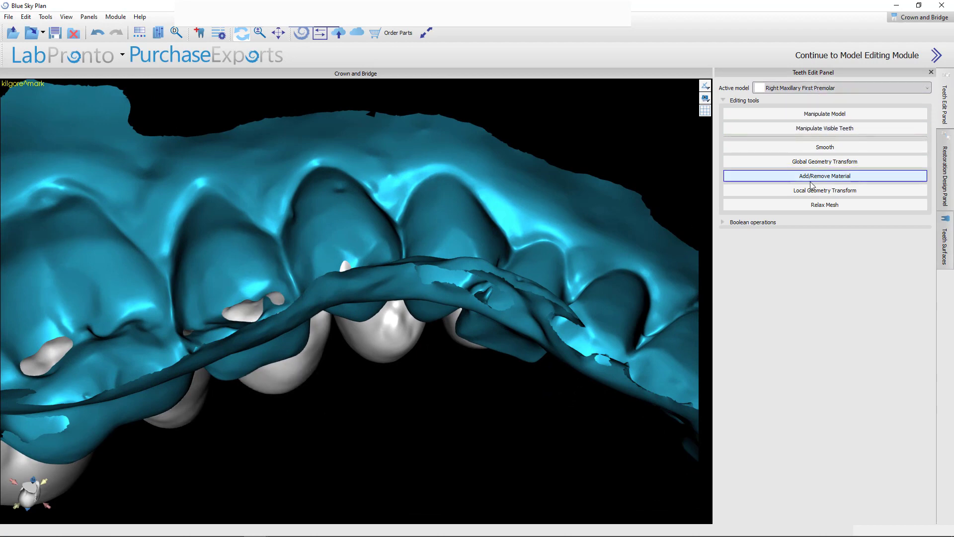
{"action": "left_click", "coordinate": [825, 190]}
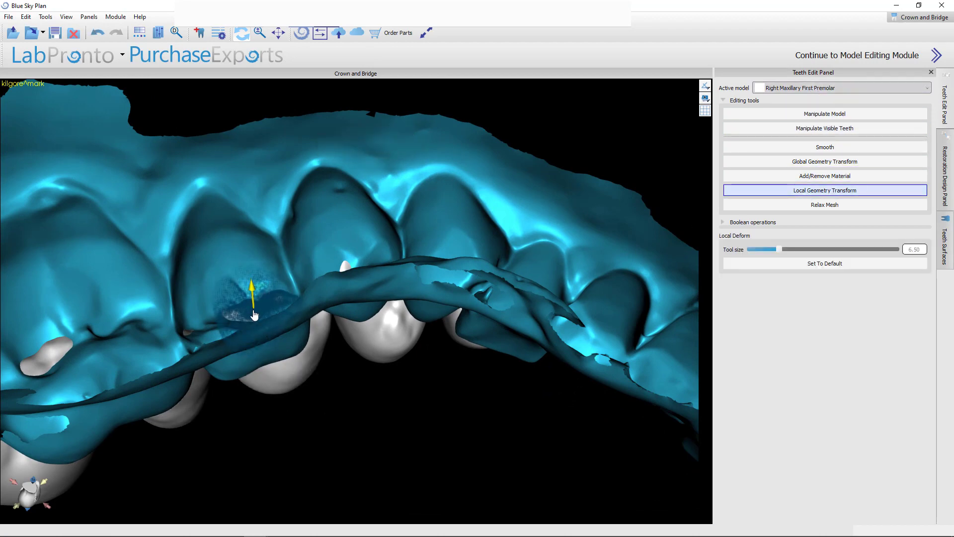
{"action": "mouse_move", "coordinate": [254, 320]}
{"action": "right_mouse_down"}
{"action": "mouse_move", "coordinate": [330, 492]}
{"action": "mouse_move", "coordinate": [449, 426]}
{"action": "mouse_move", "coordinate": [438, 434]}
{"action": "mouse_move", "coordinate": [461, 394]}
{"action": "mouse_move", "coordinate": [380, 315]}
{"action": "right_mouse_up"}
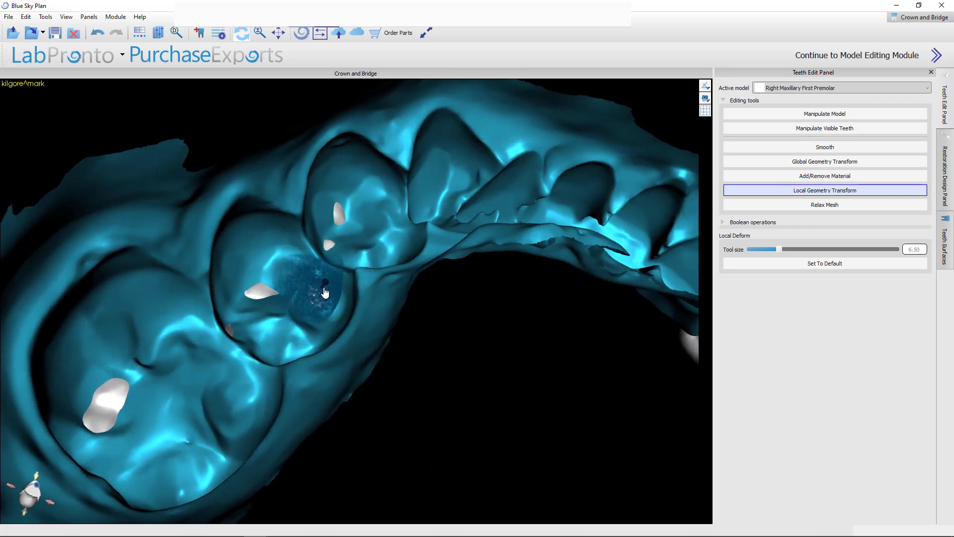
Step: Reshape the right maxillary first molar's overlapping cusp with Local Geometry Transform at tool size 4.50, and check the bite from the lingual side
{"action": "scroll", "coordinate": [323, 292], "scroll_direction": "down", "scroll_amount": 2}
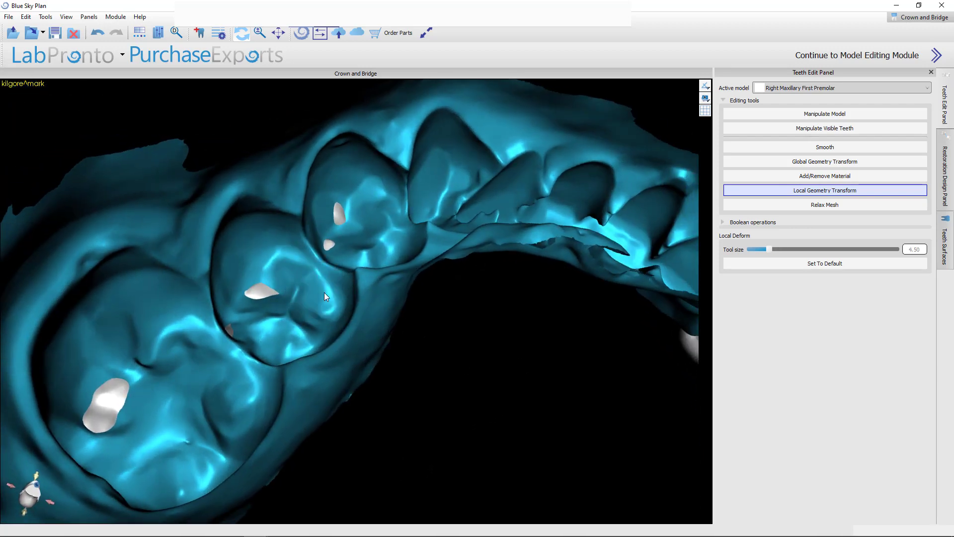
{"action": "right_click_drag", "start_coordinate": [325, 291], "coordinate": [432, 437]}
{"action": "left_click", "coordinate": [811, 90]}
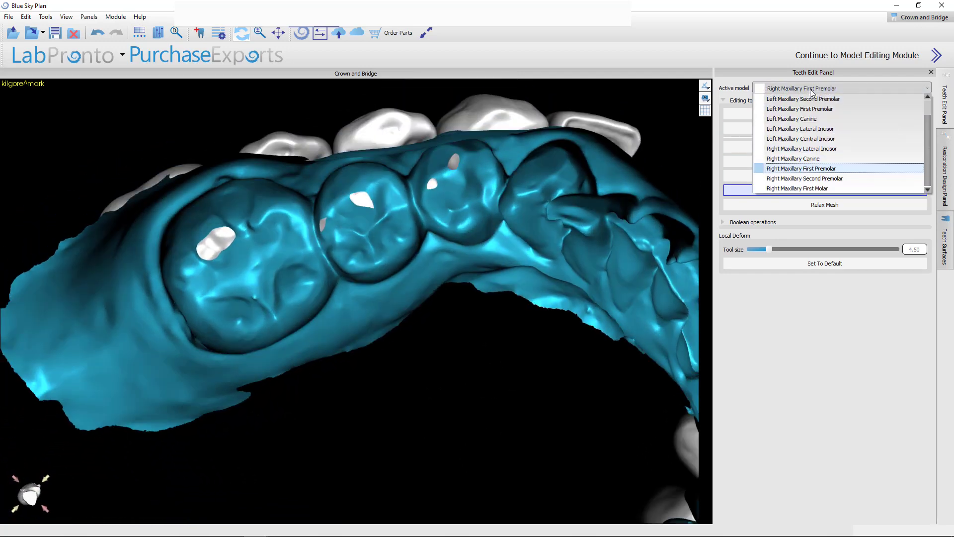
{"action": "right_click_drag", "start_coordinate": [500, 333], "coordinate": [384, 328]}
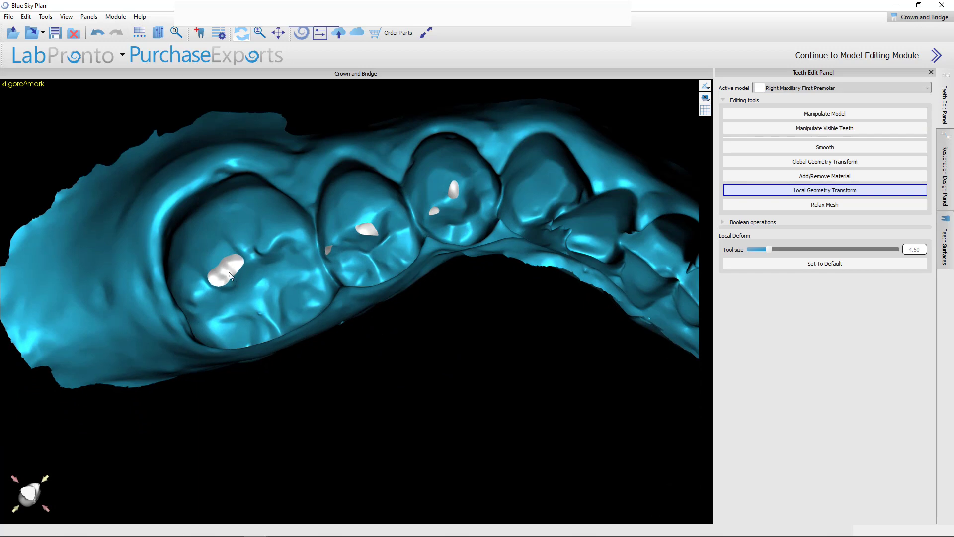
{"action": "left_click", "coordinate": [817, 191]}
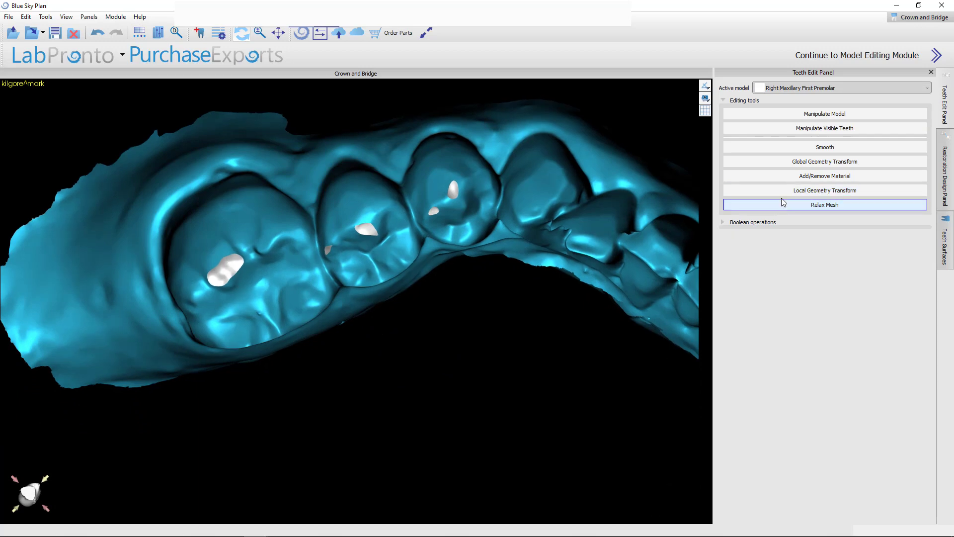
{"action": "right_click_drag", "start_coordinate": [379, 391], "coordinate": [348, 236]}
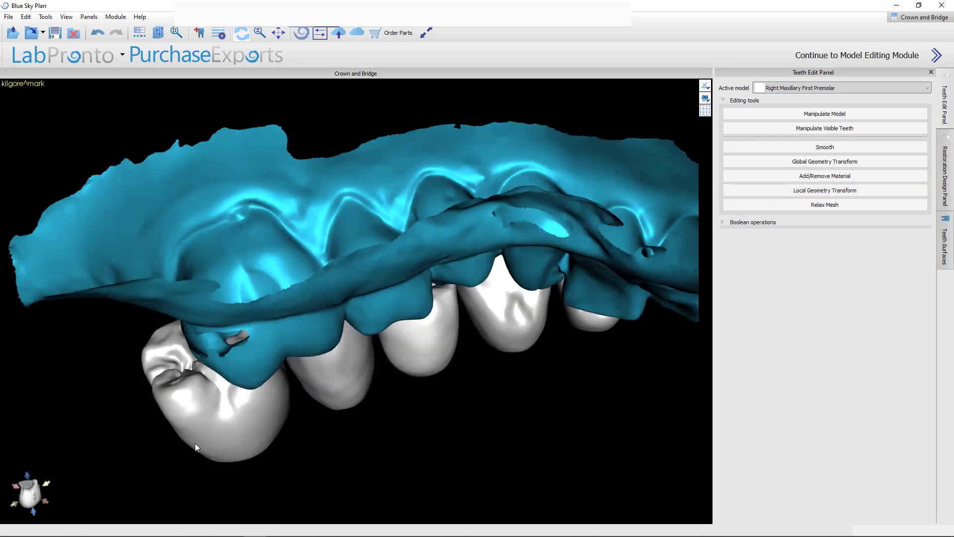
{"action": "double_click", "coordinate": [200, 433]}
{"action": "right_click_drag", "start_coordinate": [342, 453], "coordinate": [369, 488]}
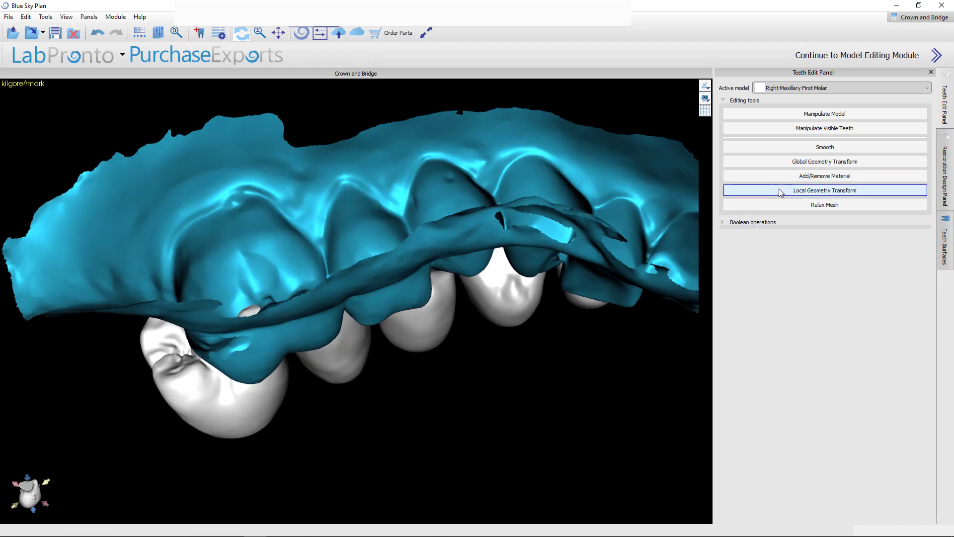
{"action": "left_click", "coordinate": [780, 190]}
{"action": "right_click_drag", "start_coordinate": [596, 397], "coordinate": [400, 430]}
{"action": "scroll", "coordinate": [400, 430], "scroll_direction": "up", "scroll_amount": 3}
{"action": "left_click", "coordinate": [188, 266]}
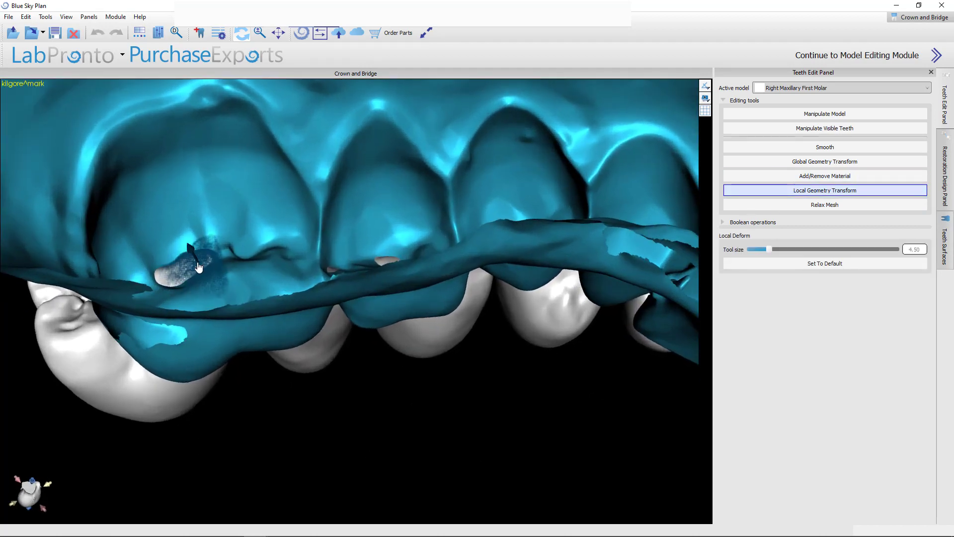
{"action": "left_click_drag", "start_coordinate": [189, 269], "coordinate": [188, 273]}
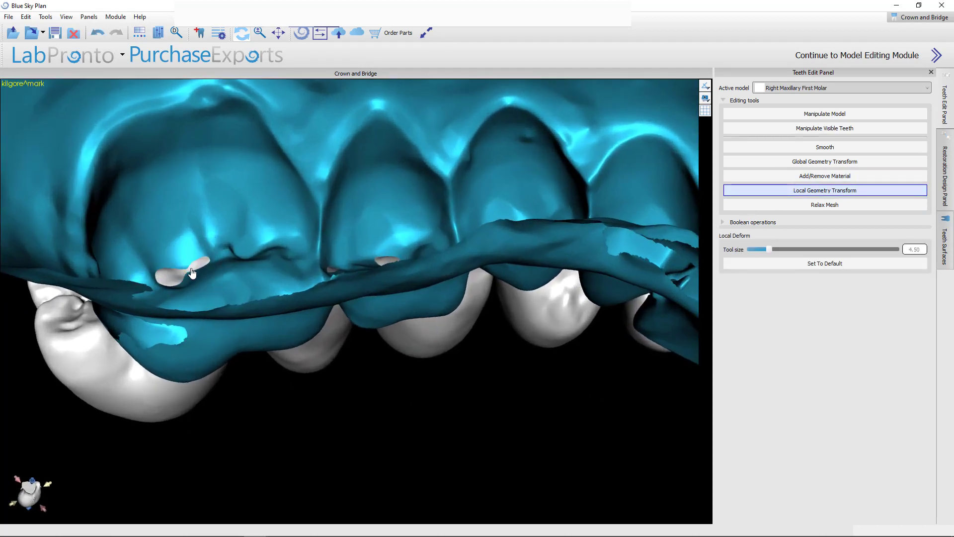
{"action": "left_click", "coordinate": [171, 279]}
{"action": "right_click_drag", "start_coordinate": [284, 352], "coordinate": [259, 242]}
Step: Rotate the right maxillary canine slightly with Manipulate Model, make the right maxillary first premolar active, and check the contacts around the arch
{"action": "left_click", "coordinate": [757, 114]}
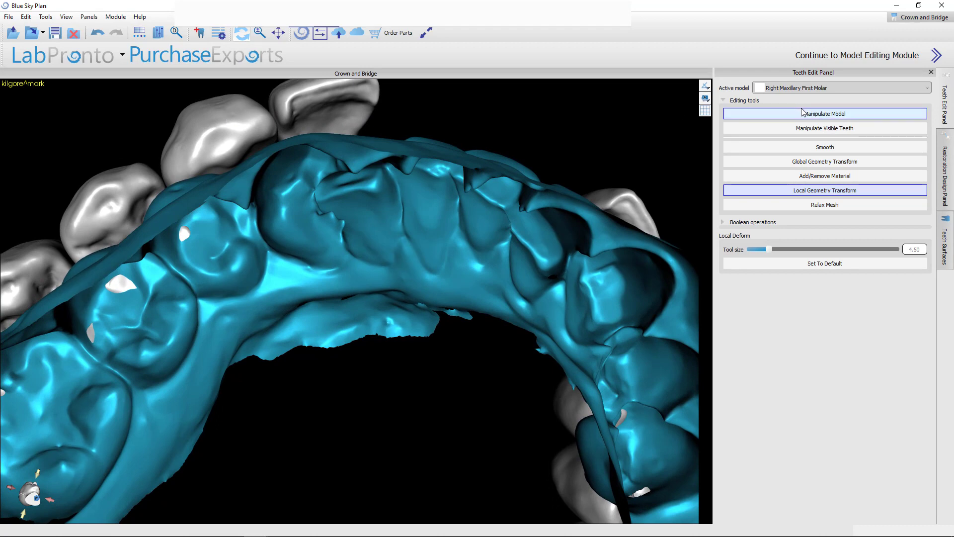
{"action": "left_click", "coordinate": [228, 151]}
{"action": "left_click", "coordinate": [228, 151]}
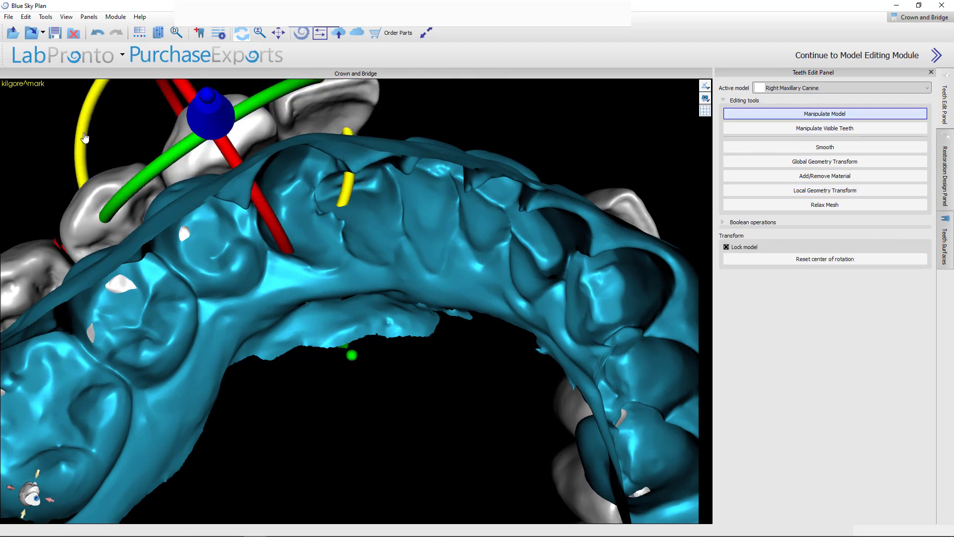
{"action": "right_click_drag", "start_coordinate": [300, 425], "coordinate": [281, 404]}
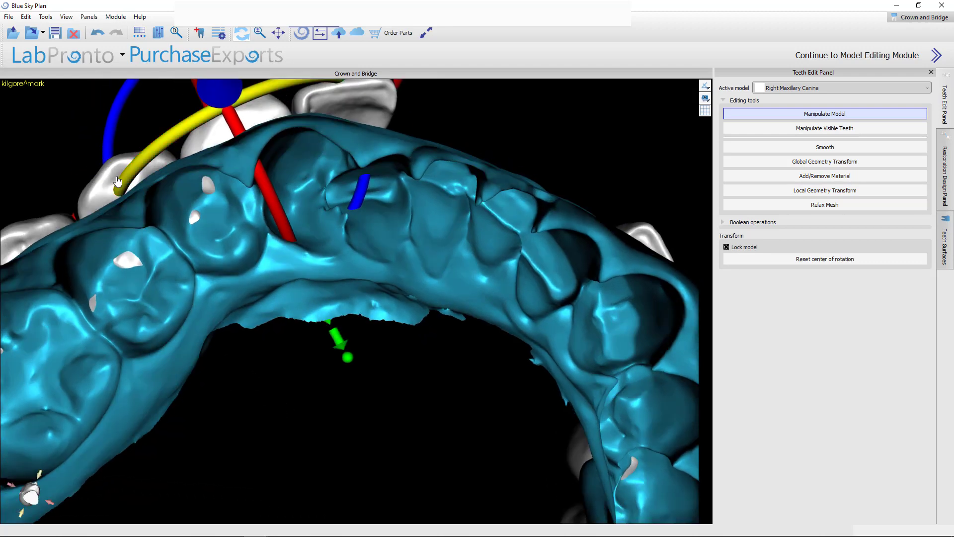
{"action": "left_click_drag", "start_coordinate": [115, 108], "coordinate": [122, 129]}
{"action": "left_click", "coordinate": [131, 174]}
{"action": "scroll", "coordinate": [204, 385], "scroll_direction": "down", "scroll_amount": 4}
{"action": "right_click_drag", "start_coordinate": [204, 385], "coordinate": [281, 400]}
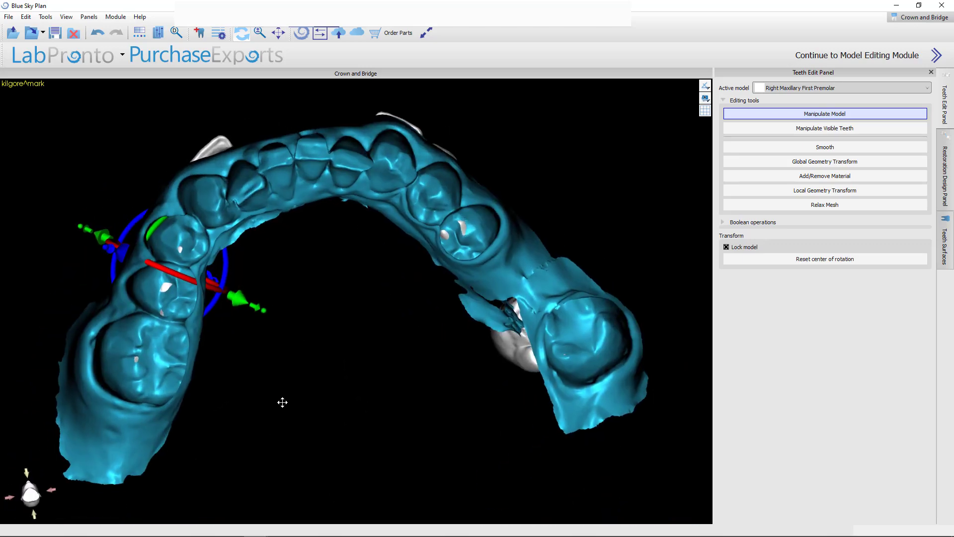
{"action": "scroll", "coordinate": [303, 351], "scroll_direction": "up", "scroll_amount": 6}
{"action": "right_click_drag", "start_coordinate": [353, 330], "coordinate": [322, 426]}
{"action": "scroll", "coordinate": [323, 426], "scroll_direction": "down", "scroll_amount": 4}
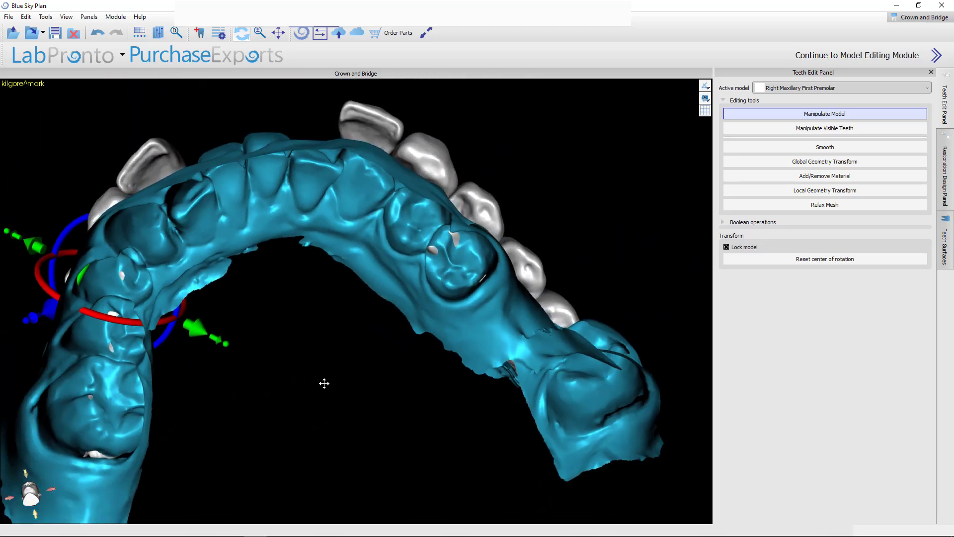
{"action": "right_click_drag", "start_coordinate": [323, 383], "coordinate": [278, 432]}
Step: Make the left and right maxillary central incisors visible and check the complete upper arch from the front
{"action": "left_click", "coordinate": [952, 238]}
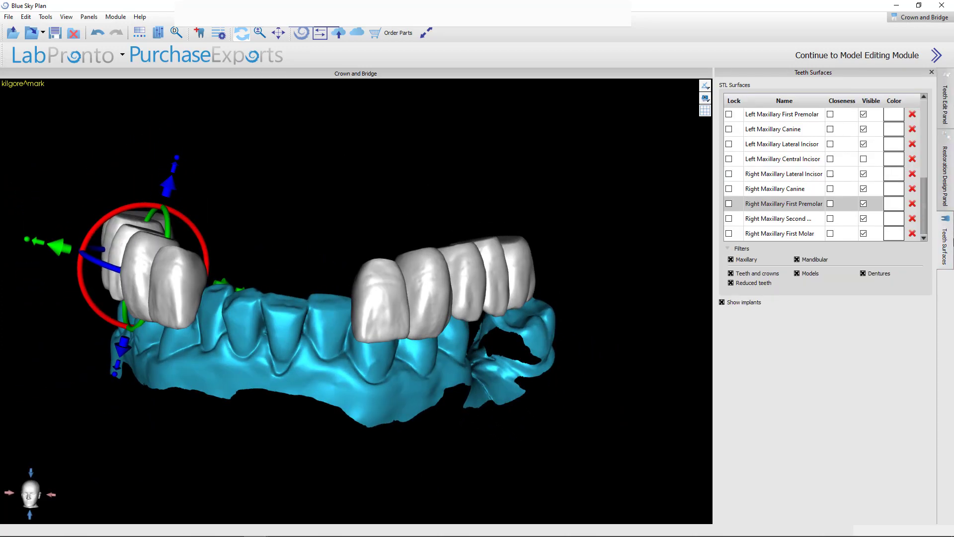
{"action": "left_click", "coordinate": [864, 159]}
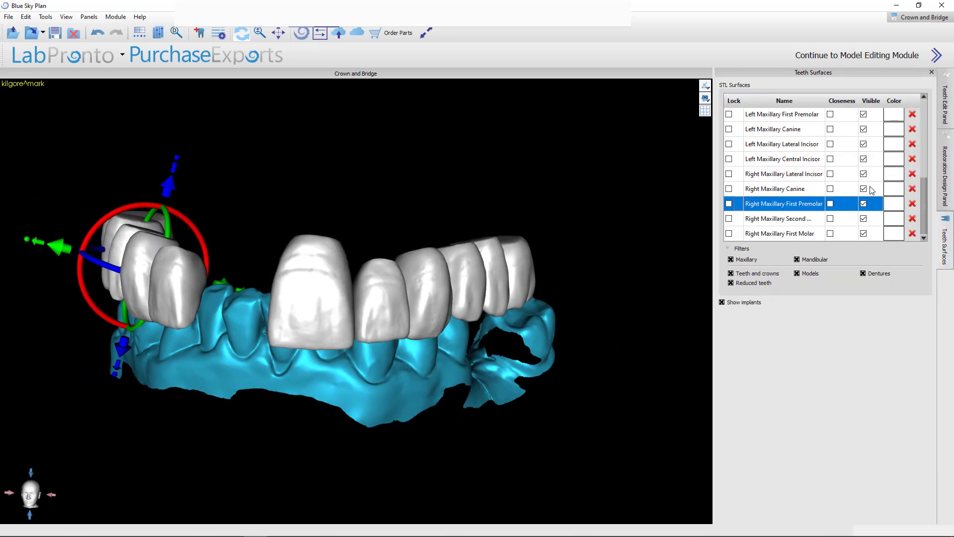
{"action": "scroll", "coordinate": [867, 215], "scroll_direction": "up", "scroll_amount": 5}
{"action": "scroll", "coordinate": [872, 191], "scroll_direction": "down", "scroll_amount": 2}
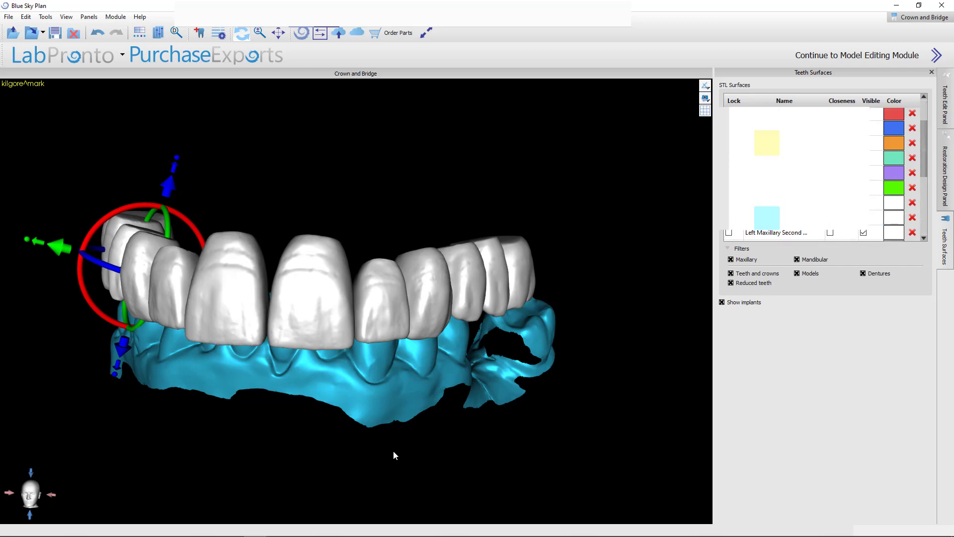
{"action": "mouse_move", "coordinate": [394, 452]}
{"action": "left_mouse_down"}
{"action": "mouse_move", "coordinate": [357, 473]}
{"action": "mouse_move", "coordinate": [378, 423]}
{"action": "mouse_move", "coordinate": [395, 435]}
{"action": "left_mouse_up"}
{"action": "scroll", "coordinate": [515, 407], "scroll_direction": "down", "scroll_amount": 2}
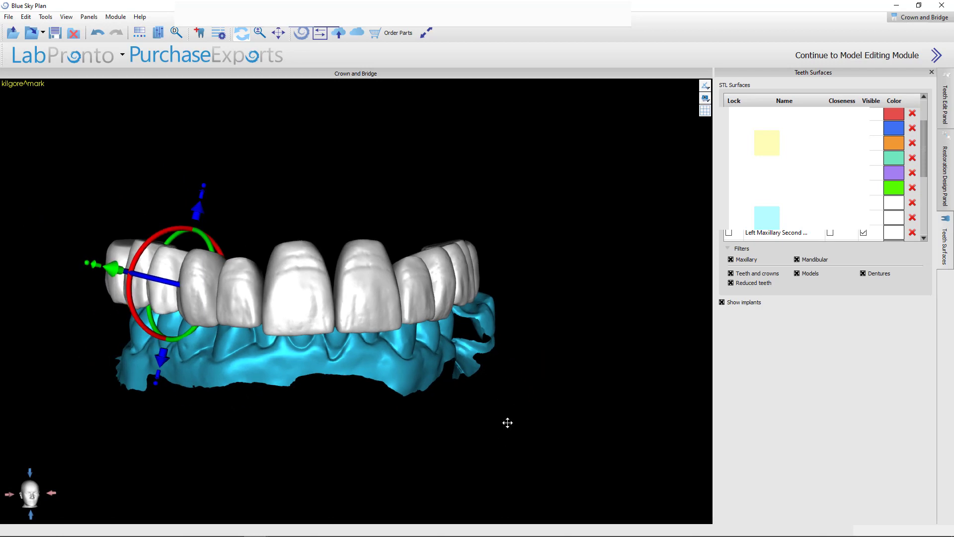
{"action": "mouse_move", "coordinate": [507, 421]}
{"action": "left_mouse_down"}
{"action": "mouse_move", "coordinate": [514, 427]}
{"action": "mouse_move", "coordinate": [497, 423]}
{"action": "left_mouse_up"}
{"action": "left_click", "coordinate": [455, 271]}
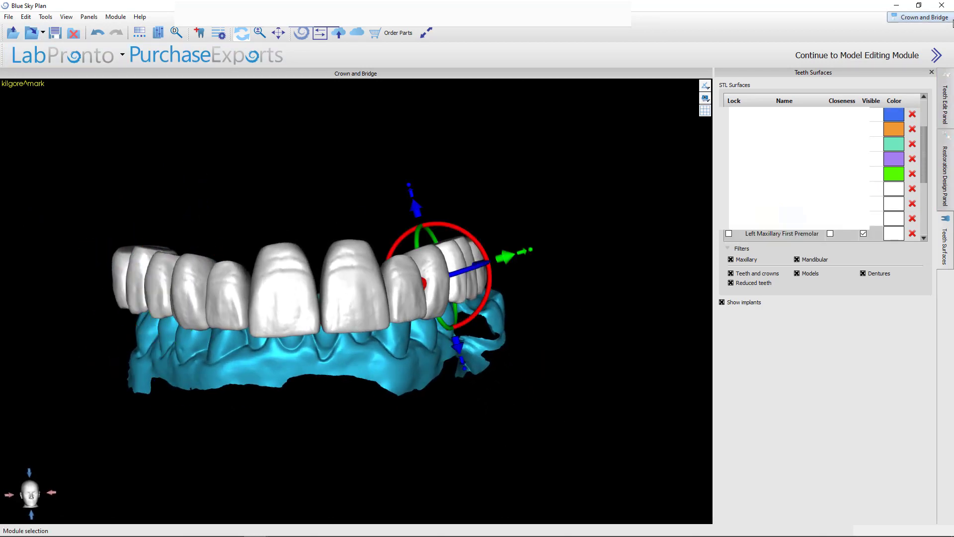
Step: Switch to the Advanced surgical guide module and show both maxillary central incisors there as well
{"action": "left_click", "coordinate": [924, 20]}
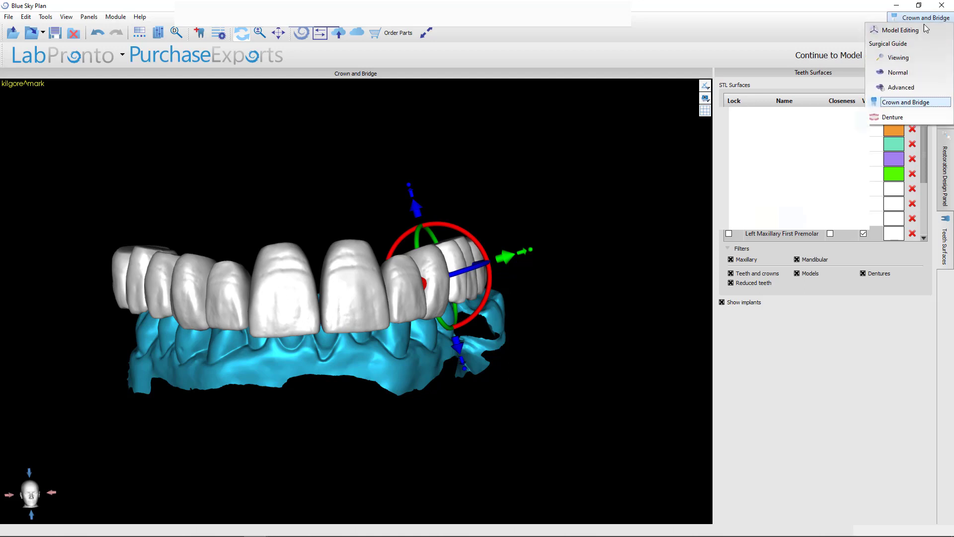
{"action": "left_click", "coordinate": [911, 88]}
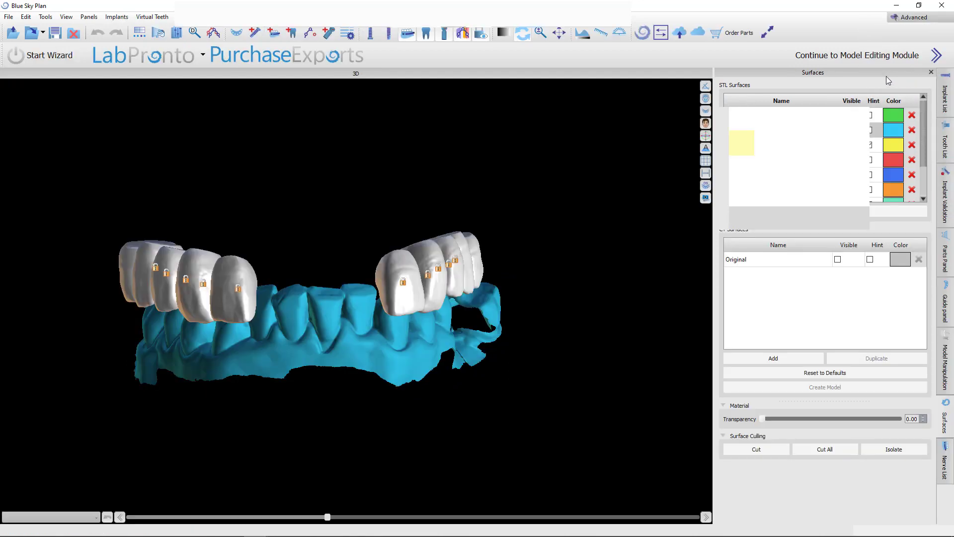
{"action": "left_click", "coordinate": [947, 130]}
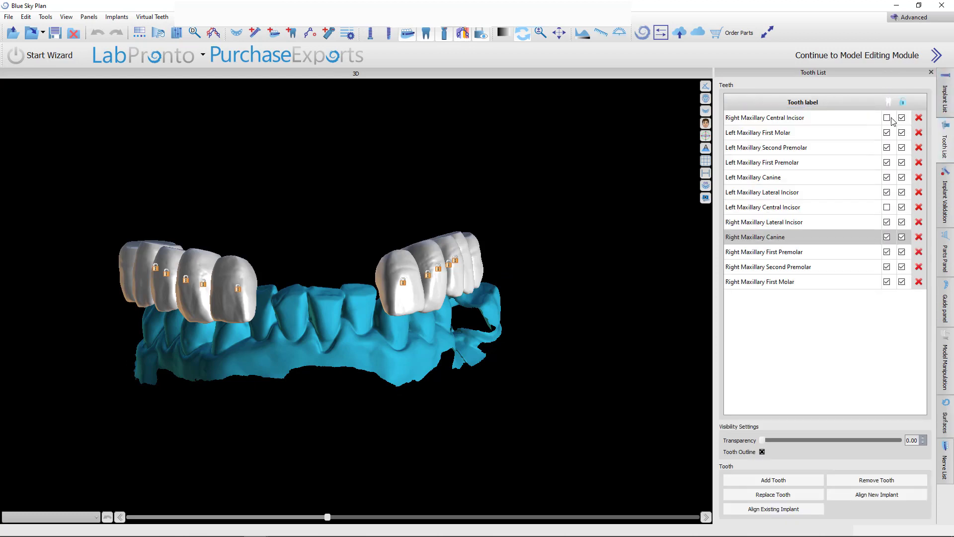
{"action": "left_click_drag", "start_coordinate": [582, 280], "coordinate": [570, 304]}
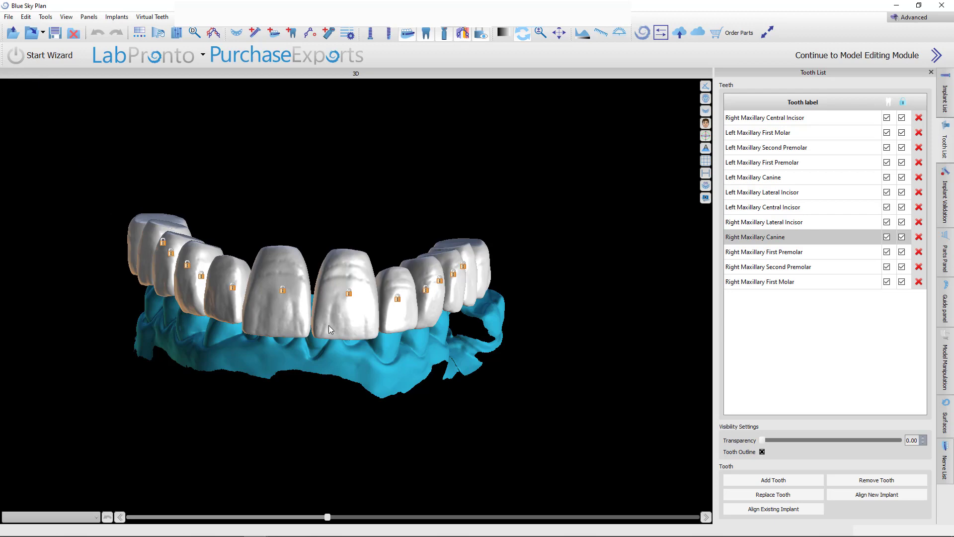
Step: Select the right maxillary central incisor on the panoramic image and examine the bone around it in the enlarged CT slice view
{"action": "key", "text": "space"}
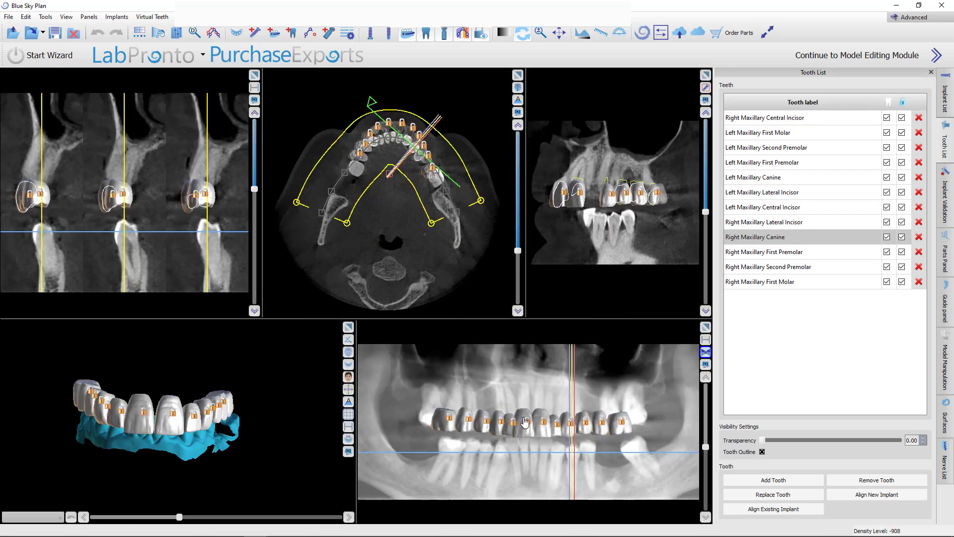
{"action": "left_click", "coordinate": [526, 422]}
{"action": "left_click", "coordinate": [705, 75]}
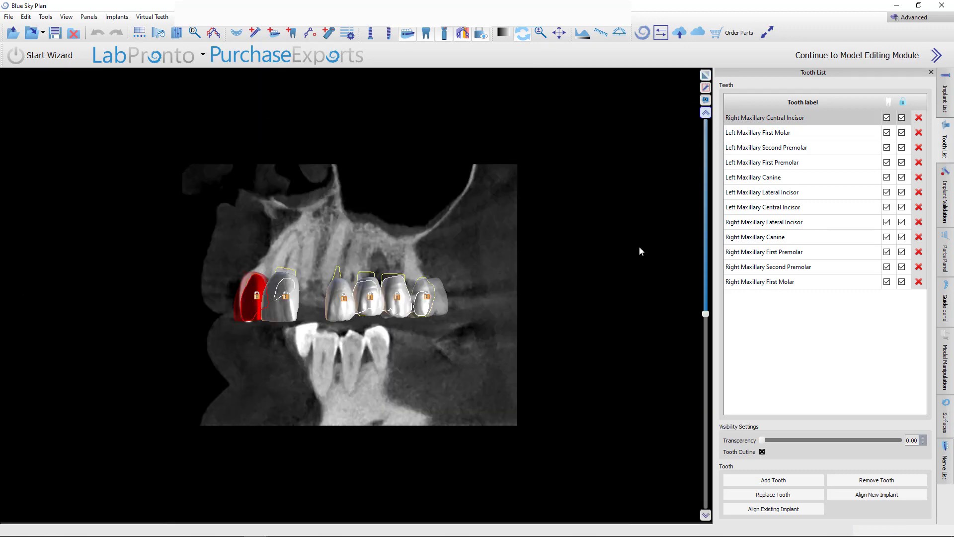
{"action": "scroll", "coordinate": [582, 180], "scroll_direction": "up", "scroll_amount": 6}
{"action": "scroll", "coordinate": [533, 248], "scroll_direction": "up", "scroll_amount": 8}
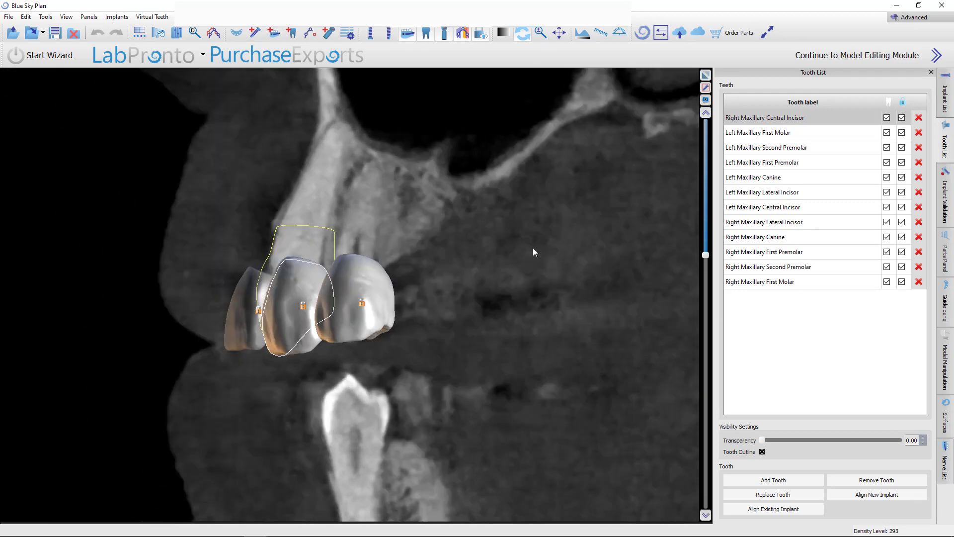
{"action": "scroll", "coordinate": [536, 247], "scroll_direction": "down", "scroll_amount": 14}
{"action": "scroll", "coordinate": [421, 209], "scroll_direction": "down", "scroll_amount": 5}
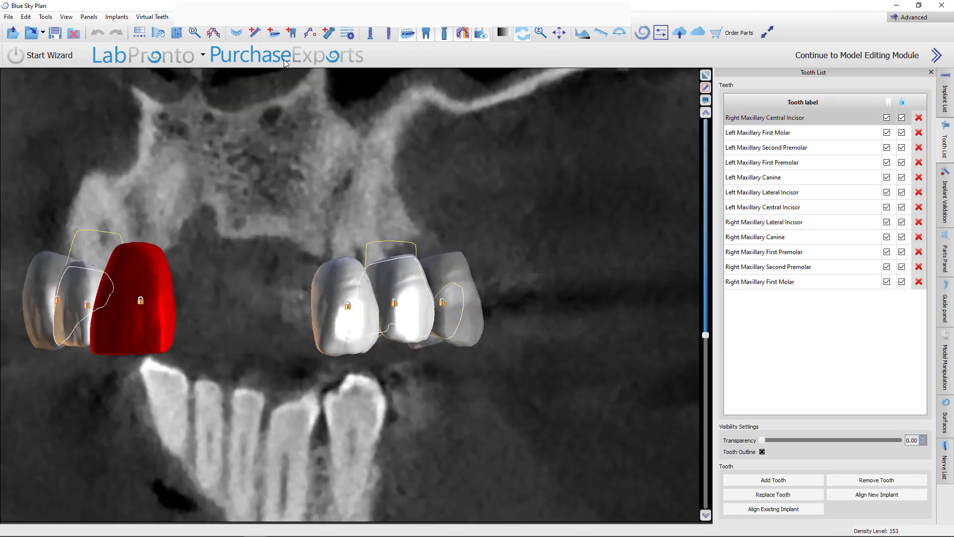
Step: Start adding a maxillary Blue Sky Bio implant, choosing BIO | Max with platform 4.30 and the 11.50 mm long model IJH4311
{"action": "left_click", "coordinate": [659, 440]}
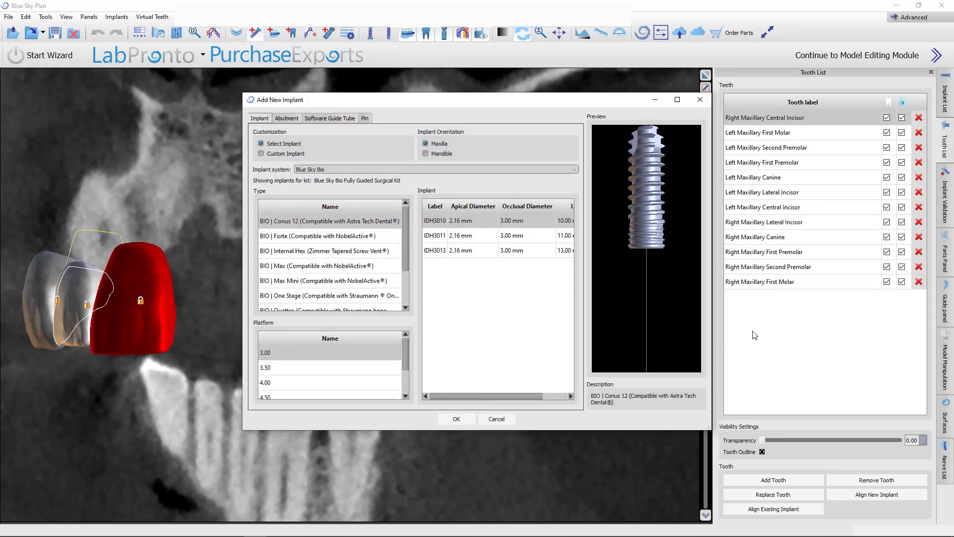
{"action": "left_click", "coordinate": [271, 267]}
{"action": "left_click", "coordinate": [276, 384]}
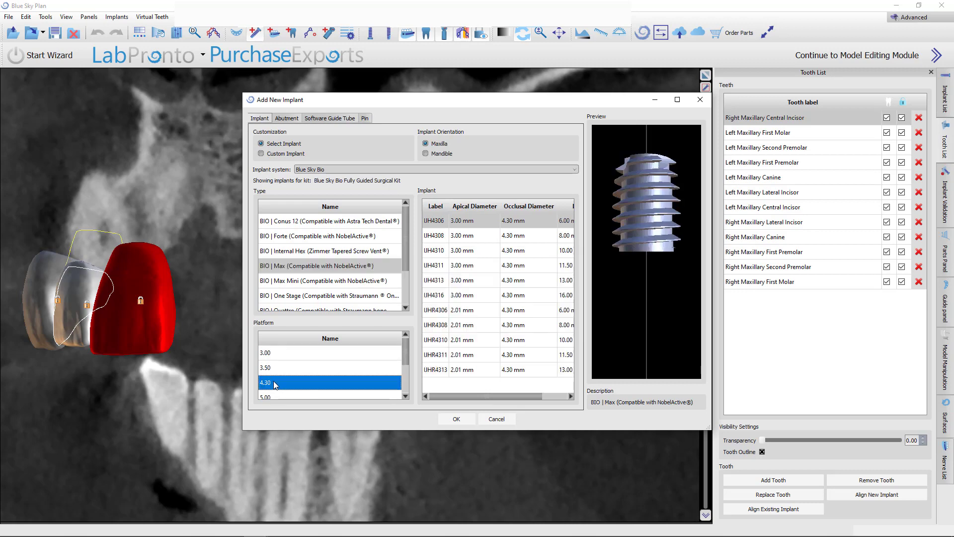
{"action": "left_click", "coordinate": [438, 268]}
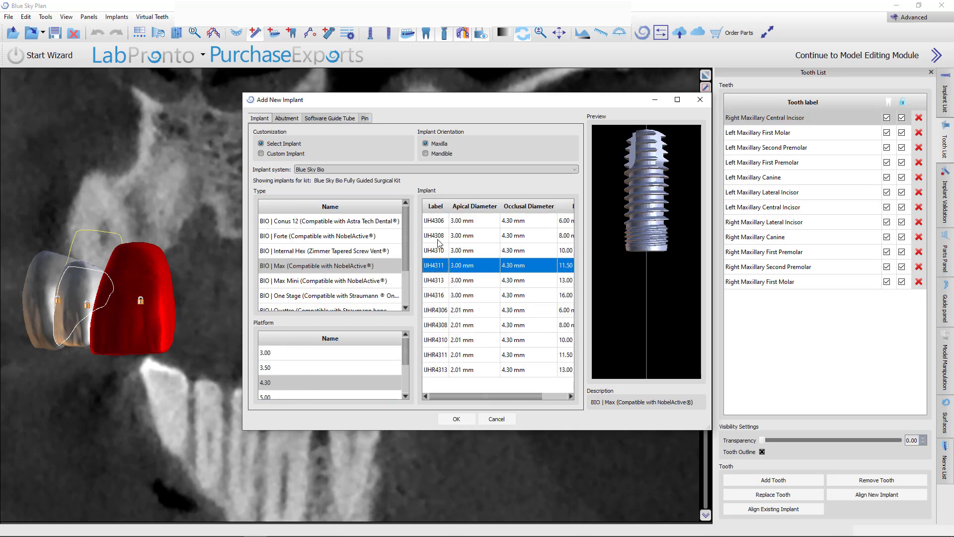
Step: Give the new implant a custom abutment 20 mm long and accept the implant settings
{"action": "left_click", "coordinate": [287, 119]}
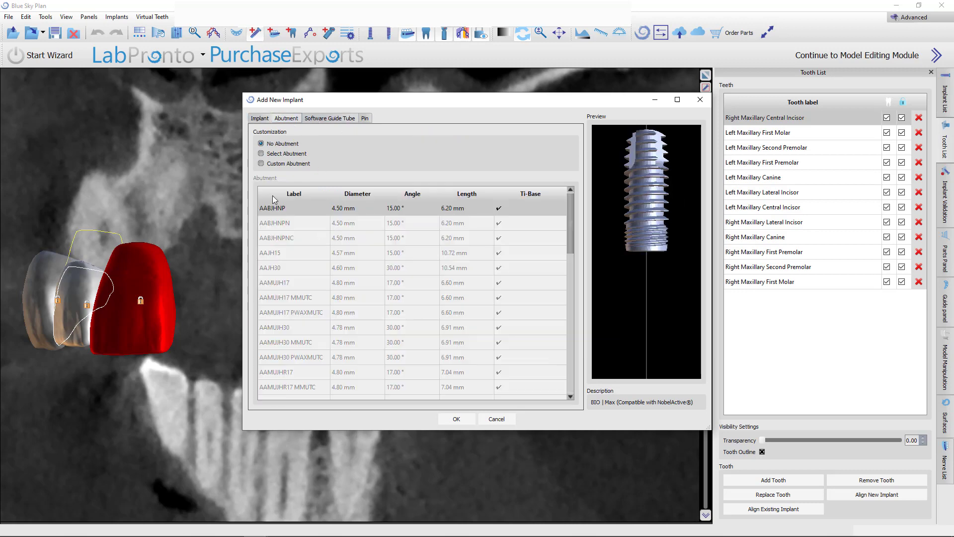
{"action": "left_click", "coordinate": [270, 163]}
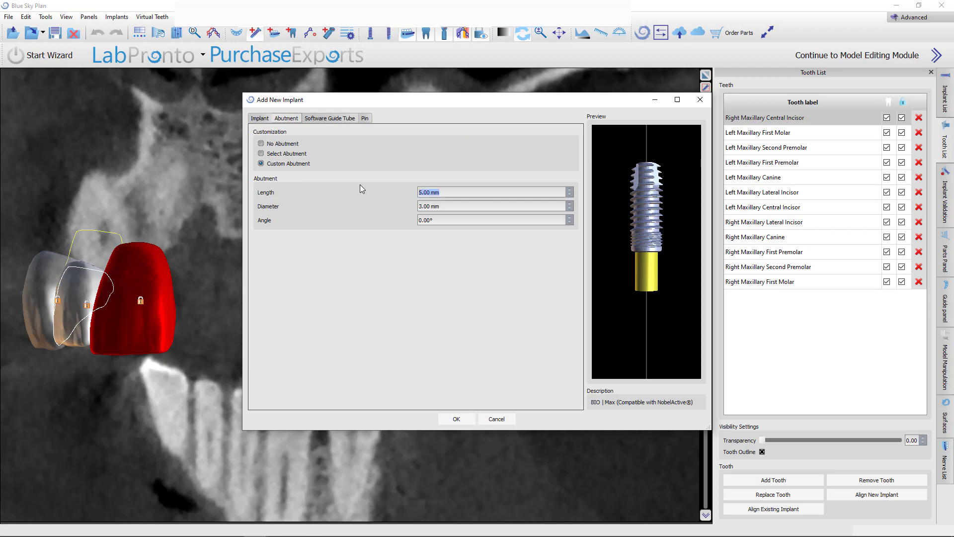
{"action": "type", "text": "20"}
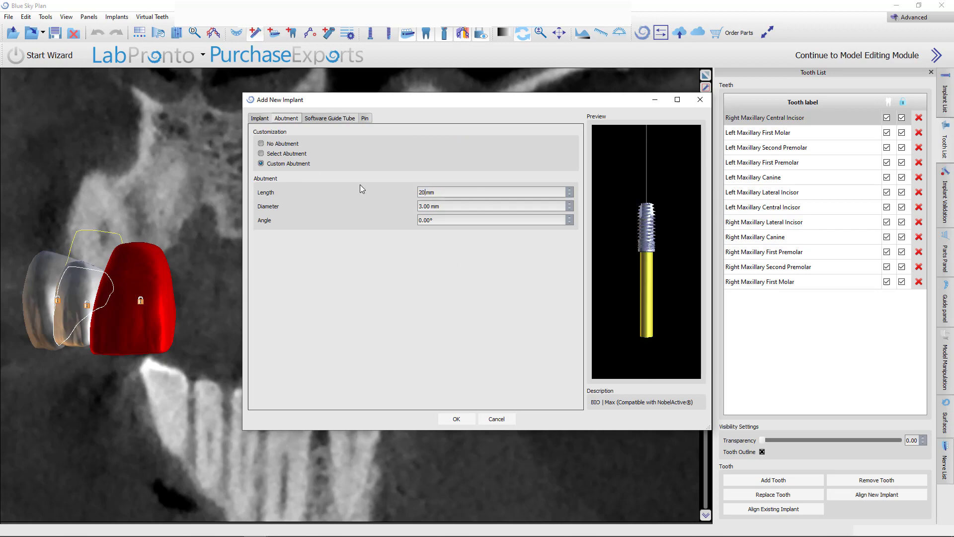
{"action": "left_click", "coordinate": [460, 422]}
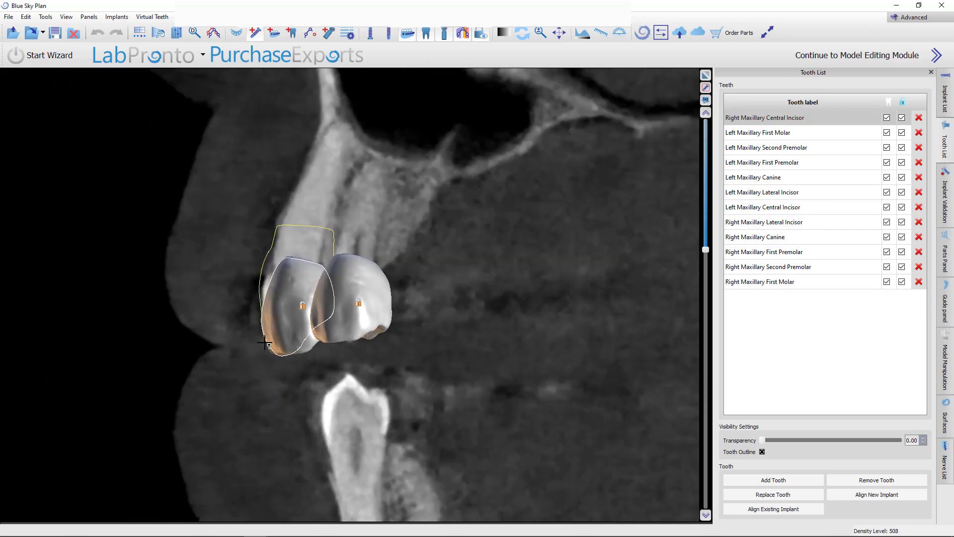
Step: Place the implant at the right maxillary lateral incisor and tilt its apex palatally in the cross-section so it follows the ridge
{"action": "scroll", "coordinate": [265, 342], "scroll_direction": "up", "scroll_amount": 2}
{"action": "left_click", "coordinate": [705, 75]}
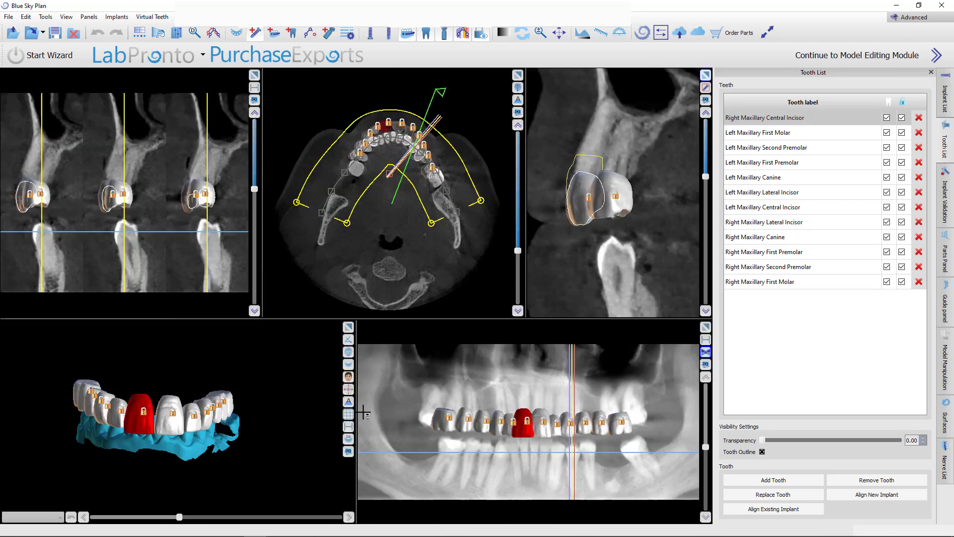
{"action": "left_click", "coordinate": [515, 404]}
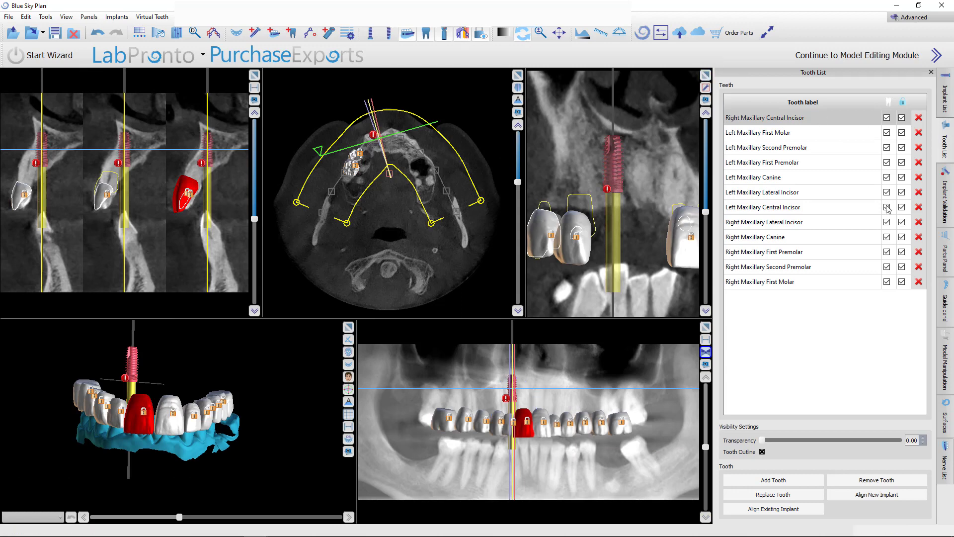
{"action": "scroll", "coordinate": [646, 253], "scroll_direction": "up", "scroll_amount": 6}
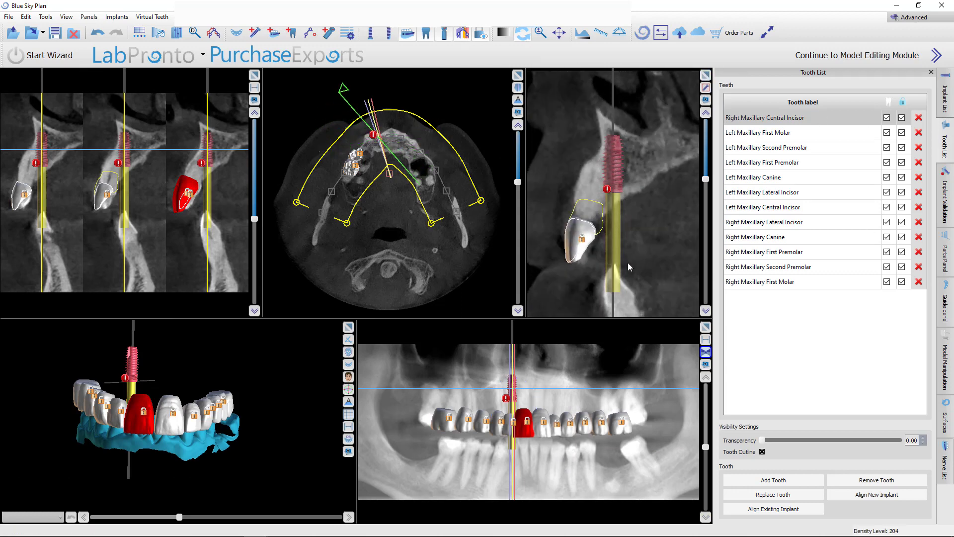
{"action": "mouse_move", "coordinate": [620, 159]}
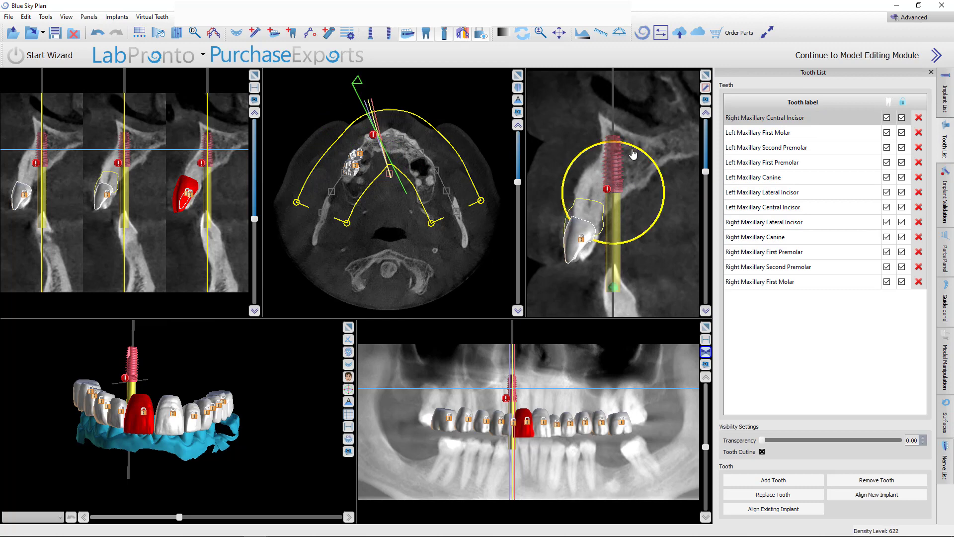
{"action": "left_click_drag", "start_coordinate": [632, 154], "coordinate": [623, 177]}
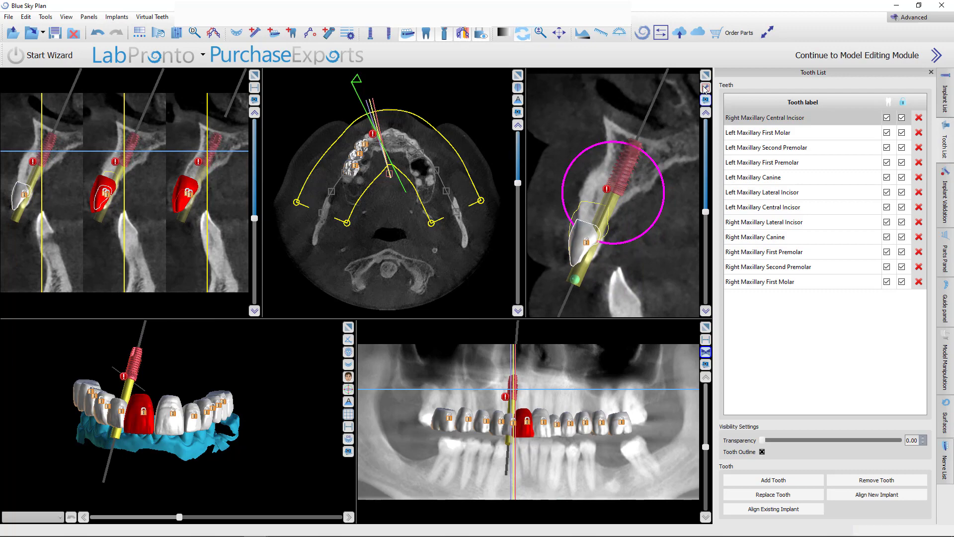
Step: Measure the distance from the incisal edge of the right lateral incisor to the implant platform in the enlarged cross-section
{"action": "left_click", "coordinate": [705, 74]}
{"action": "scroll", "coordinate": [597, 359], "scroll_direction": "up", "scroll_amount": 5}
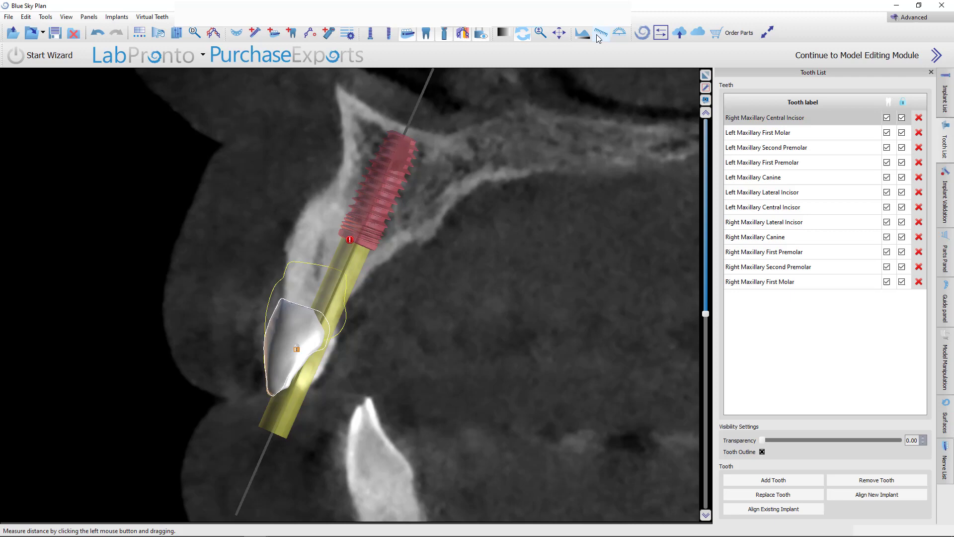
{"action": "left_click", "coordinate": [599, 38]}
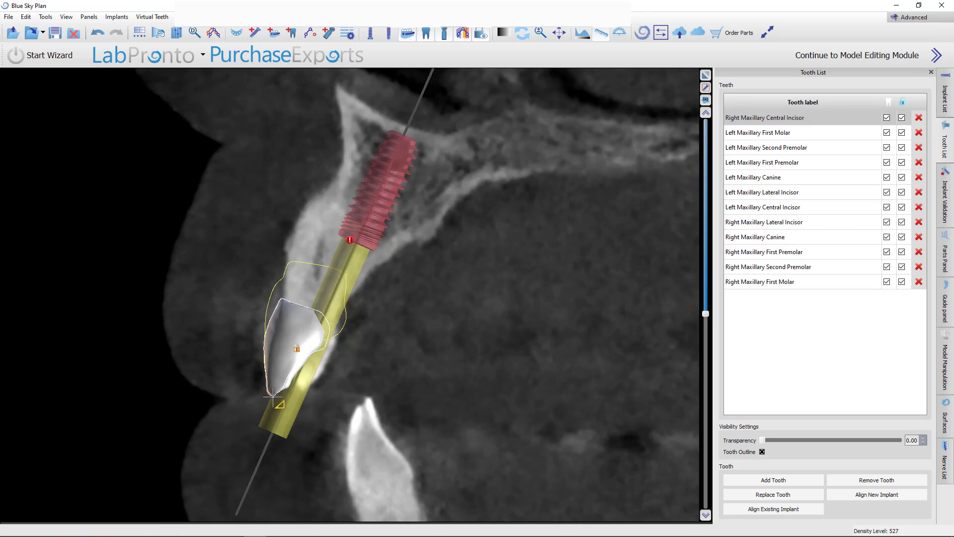
{"action": "left_click_drag", "start_coordinate": [273, 397], "coordinate": [339, 240]}
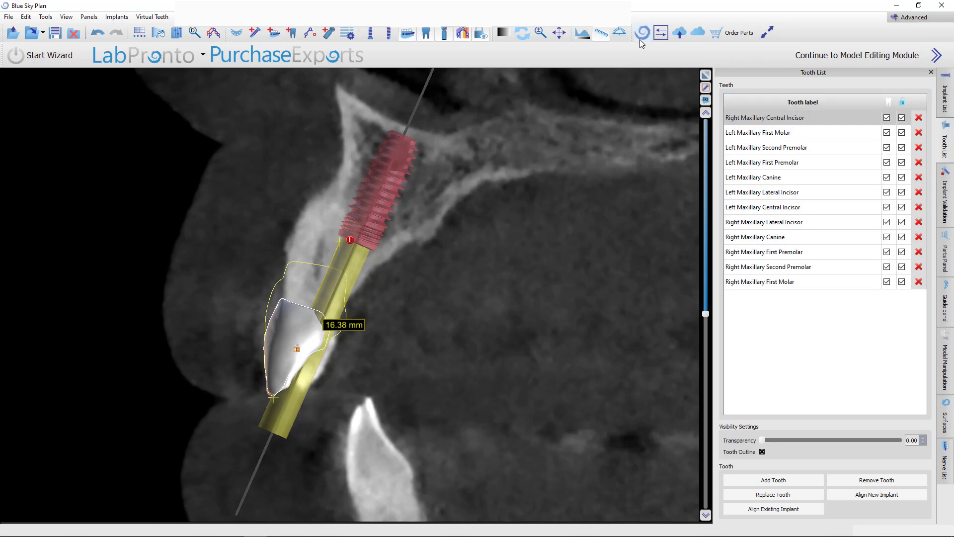
{"action": "left_click", "coordinate": [596, 31]}
Step: Rotate the enlarged slice to a frontal view and move the lateral incisor implant vertically toward the planned teeth
{"action": "scroll", "coordinate": [497, 322], "scroll_direction": "down", "scroll_amount": 12}
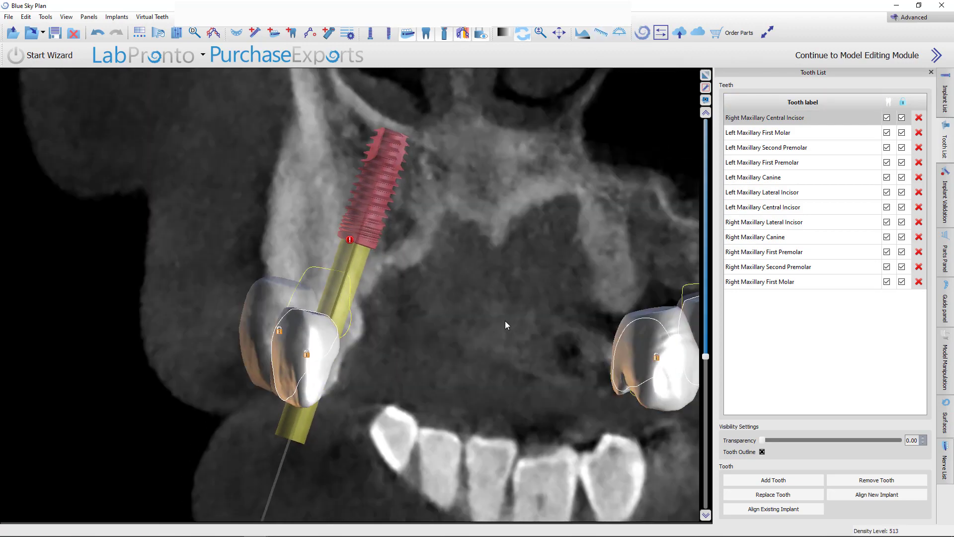
{"action": "scroll", "coordinate": [502, 313], "scroll_direction": "down", "scroll_amount": 5}
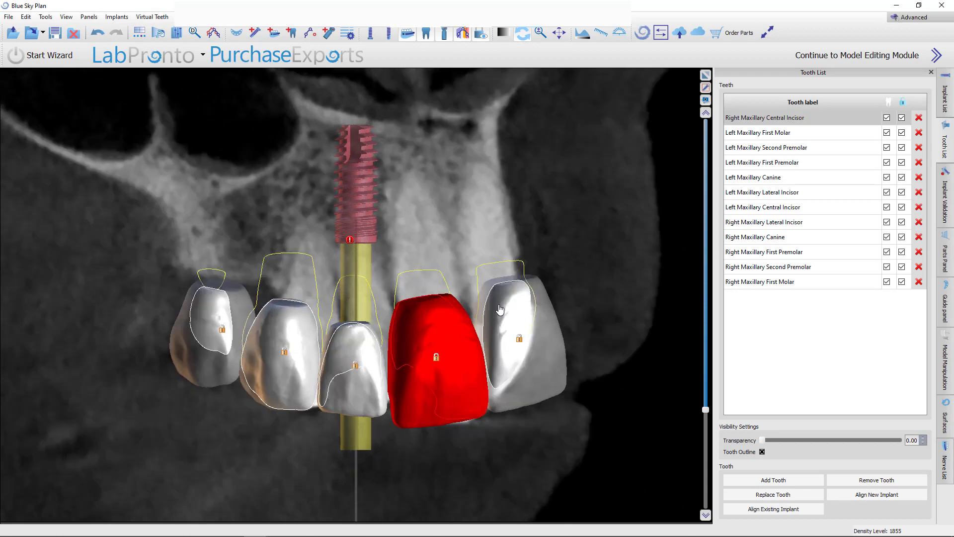
{"action": "right_click", "coordinate": [357, 173]}
{"action": "left_click", "coordinate": [357, 172]}
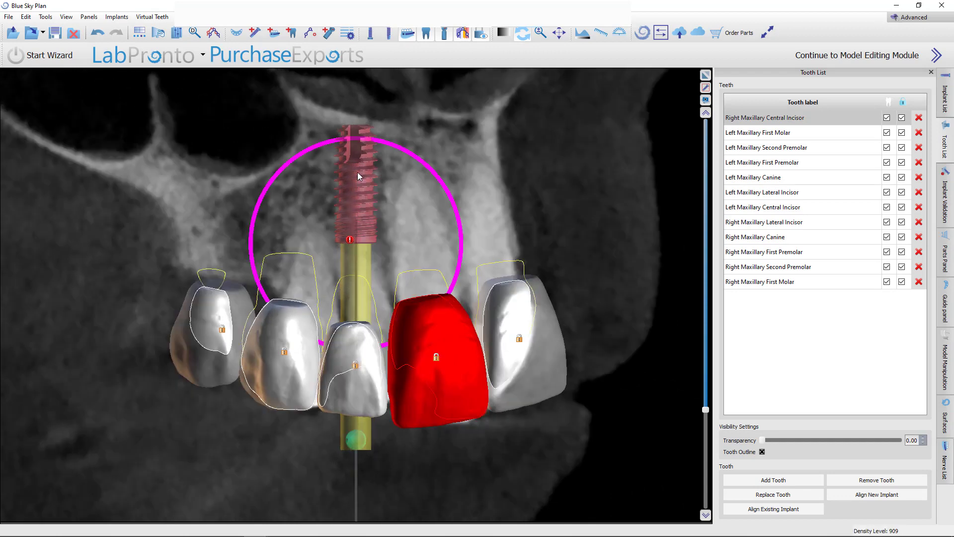
{"action": "double_click", "coordinate": [356, 172]}
{"action": "left_click_drag", "start_coordinate": [358, 188], "coordinate": [360, 214]}
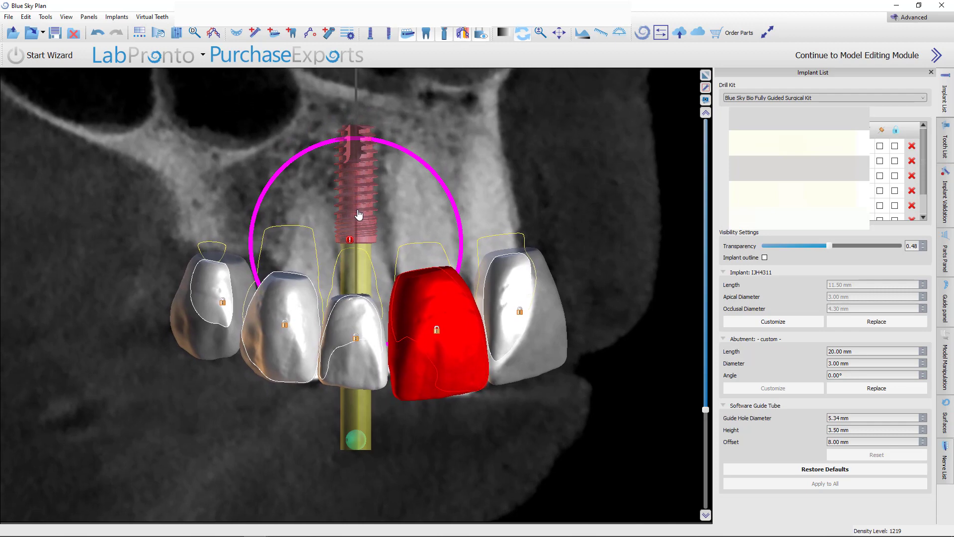
Step: Turn off the slice outline of the yellow STL surface and return to the cross-section through the lateral incisor implant
{"action": "left_click", "coordinate": [949, 408]}
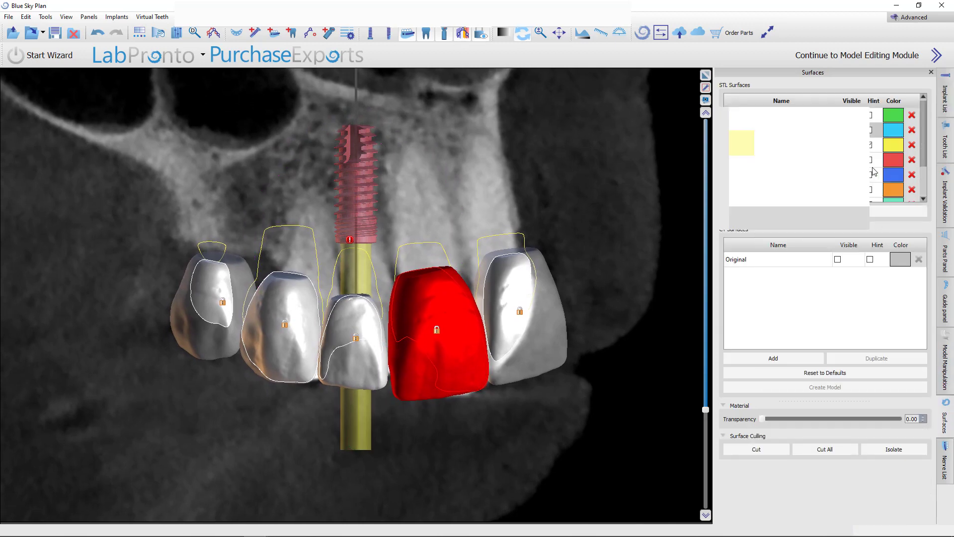
{"action": "left_click", "coordinate": [869, 148]}
{"action": "scroll", "coordinate": [642, 332], "scroll_direction": "up", "scroll_amount": 10}
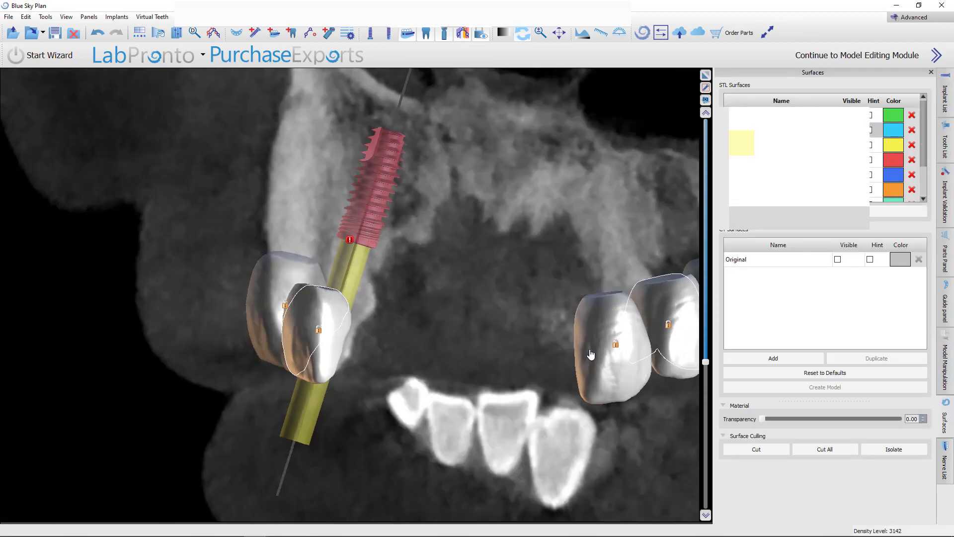
{"action": "scroll", "coordinate": [586, 351], "scroll_direction": "up", "scroll_amount": 3}
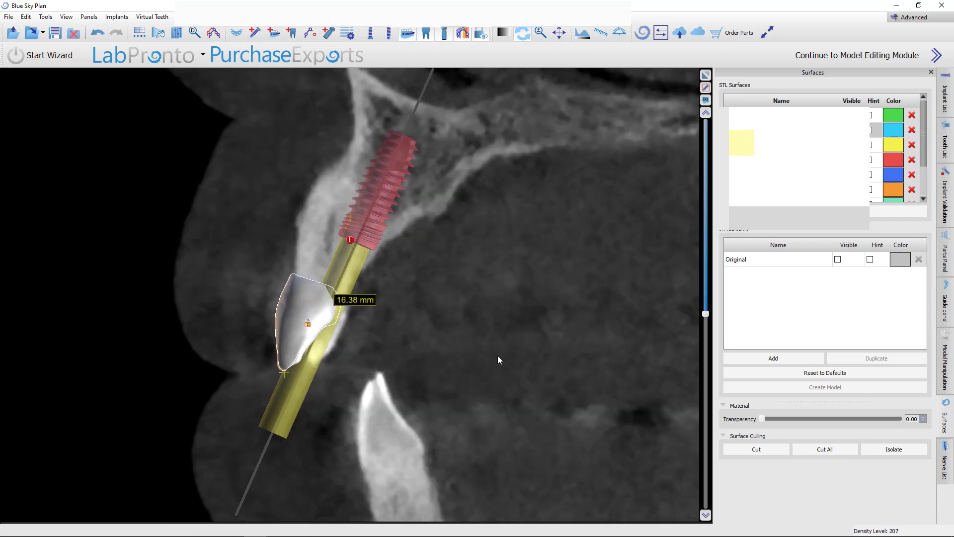
Step: Shift the implant slightly and tilt it a little more upright within the bone, then restore the multi-view layout
{"action": "left_click", "coordinate": [404, 231]}
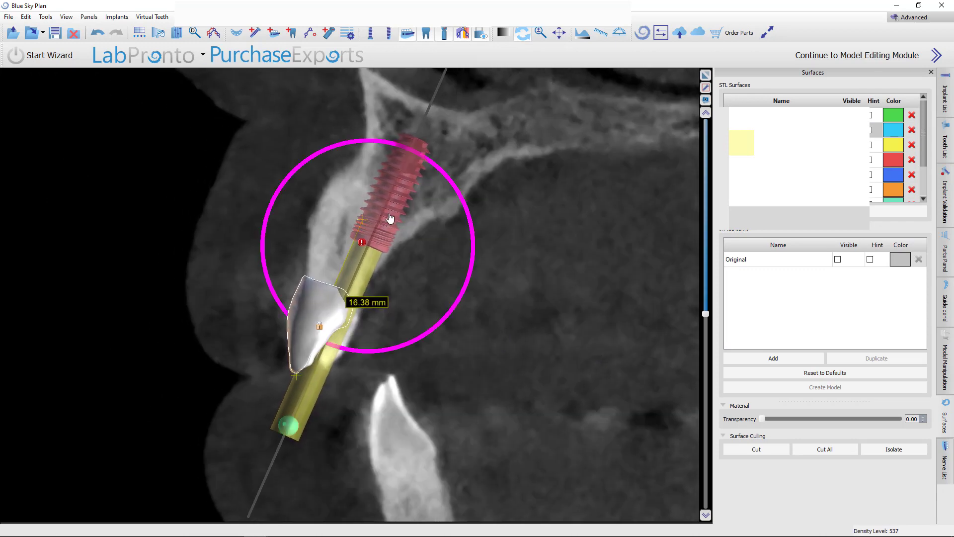
{"action": "left_click_drag", "start_coordinate": [433, 163], "coordinate": [428, 160]}
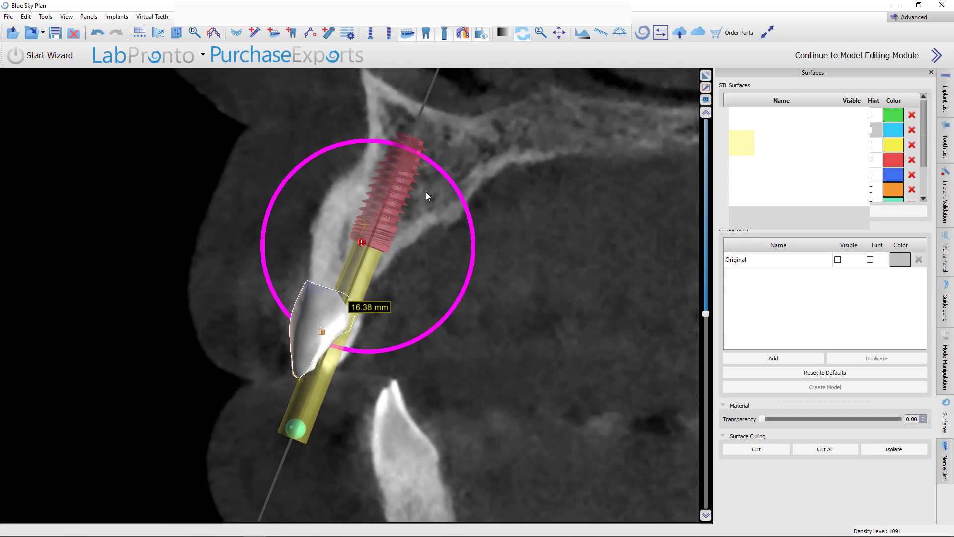
{"action": "left_click_drag", "start_coordinate": [454, 184], "coordinate": [450, 180]}
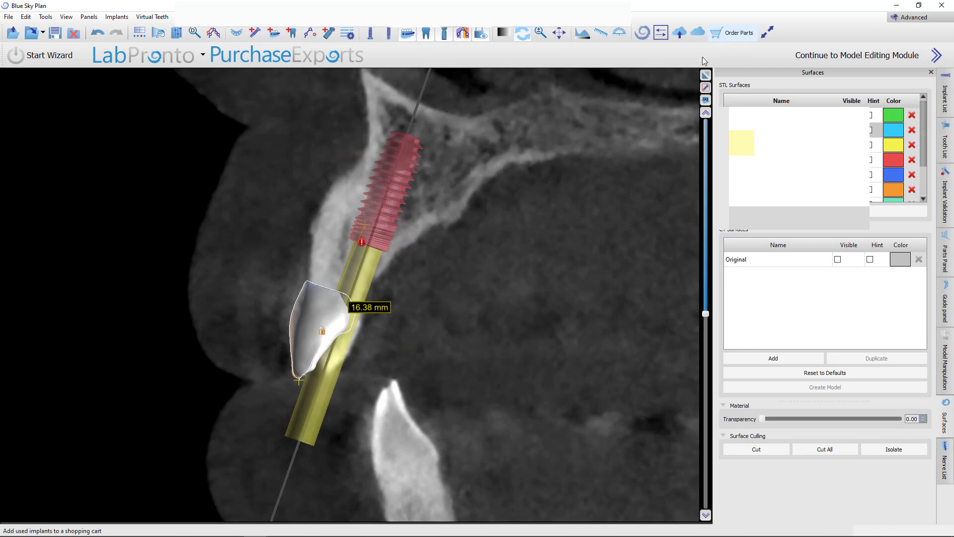
{"action": "left_click", "coordinate": [705, 77]}
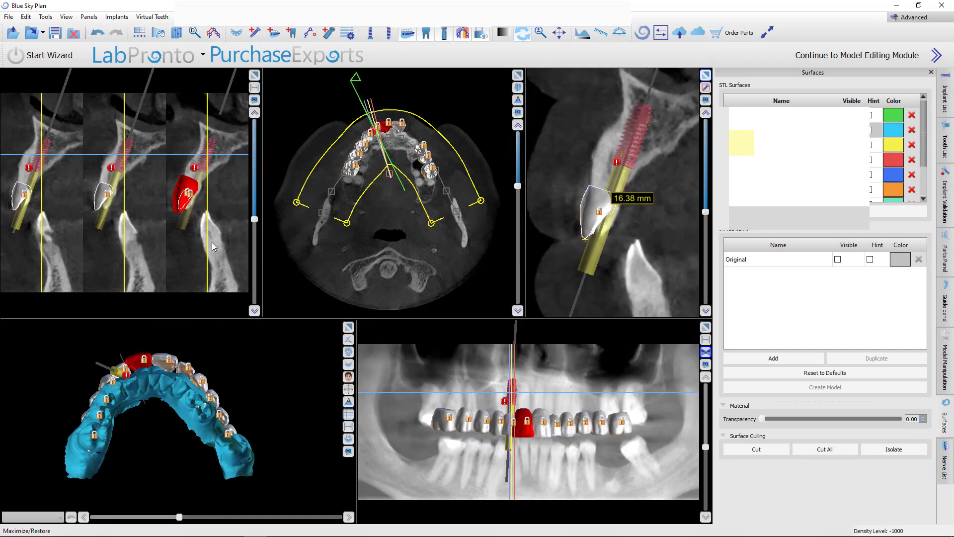
Step: Hide the blue lower arch surface and turn the 3D view to show the upper teeth and implant from the front
{"action": "left_click", "coordinate": [871, 130]}
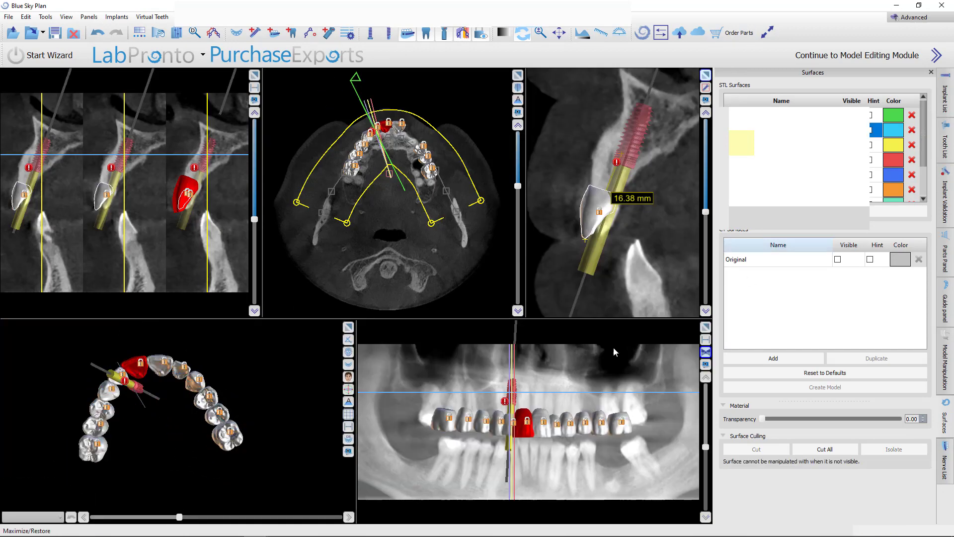
{"action": "scroll", "coordinate": [192, 467], "scroll_direction": "up", "scroll_amount": 5}
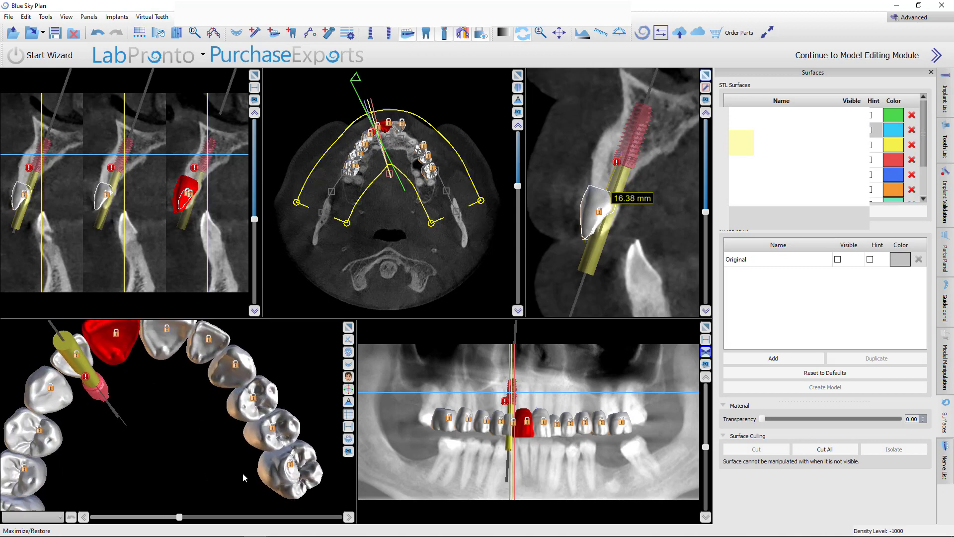
{"action": "left_click_drag", "start_coordinate": [192, 466], "coordinate": [179, 507]}
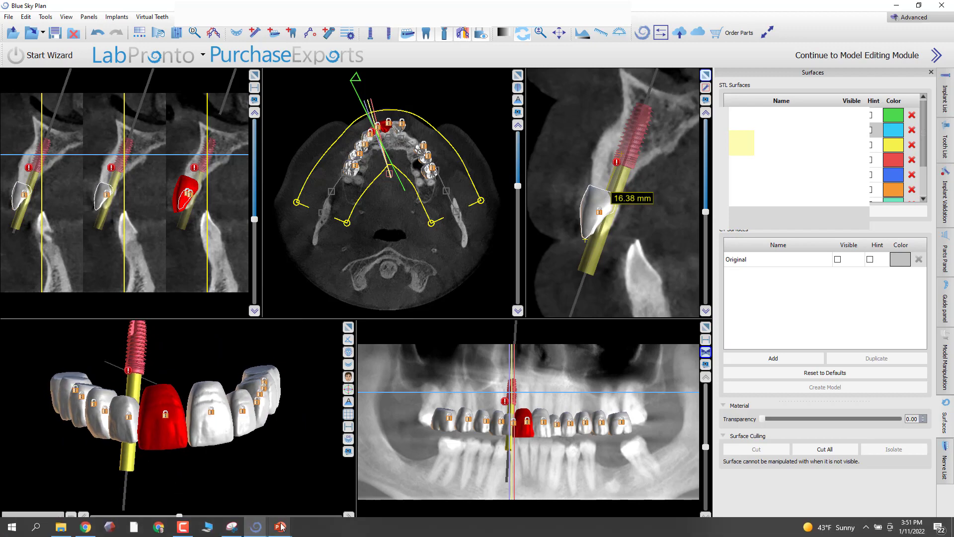
Step: Switch to PowerPoint, compare the patient's current and designed smile on slides 5, 6 and 3, and return to Blue Sky Plan's 3D view
{"action": "mouse_move", "coordinate": [280, 526]}
{"action": "left_click", "coordinate": [359, 483]}
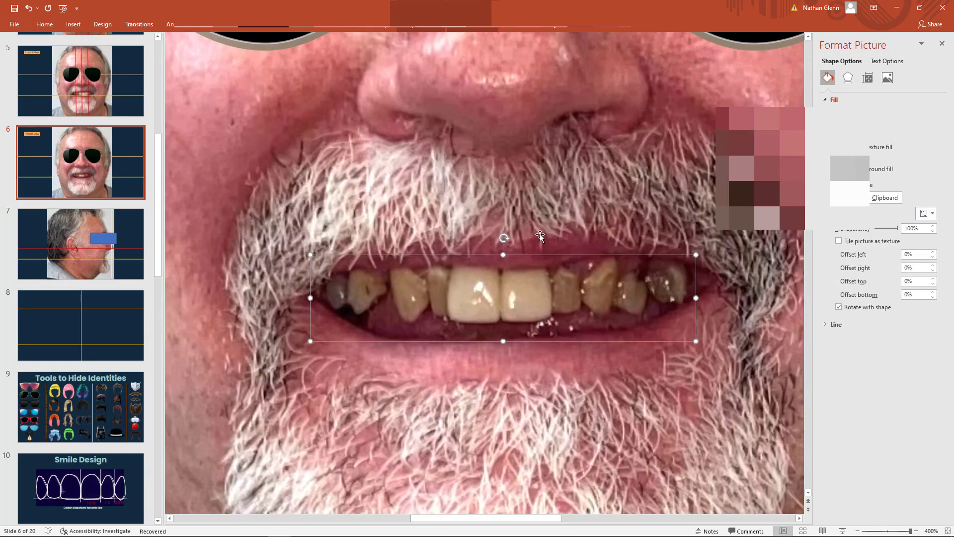
{"action": "left_click", "coordinate": [138, 113]}
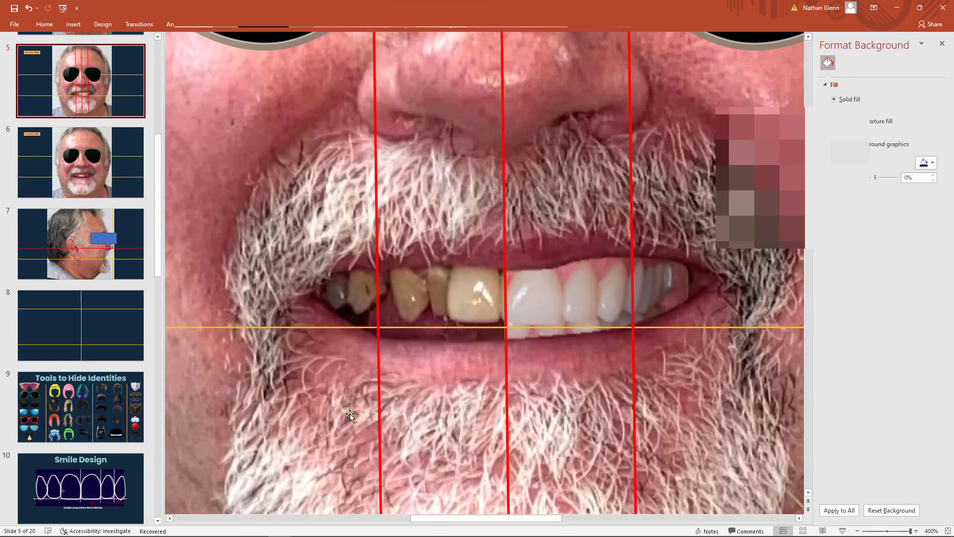
{"action": "scroll", "coordinate": [419, 396], "scroll_direction": "down", "scroll_amount": 3, "text": "ctrl"}
{"action": "left_click", "coordinate": [106, 171]}
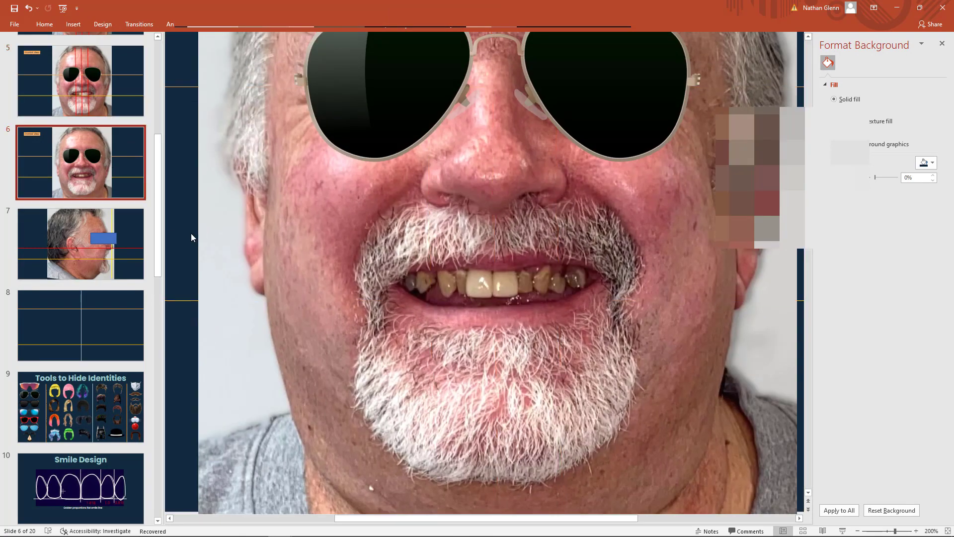
{"action": "left_click", "coordinate": [101, 62]}
{"action": "scroll", "coordinate": [127, 131], "scroll_direction": "up", "scroll_amount": 4}
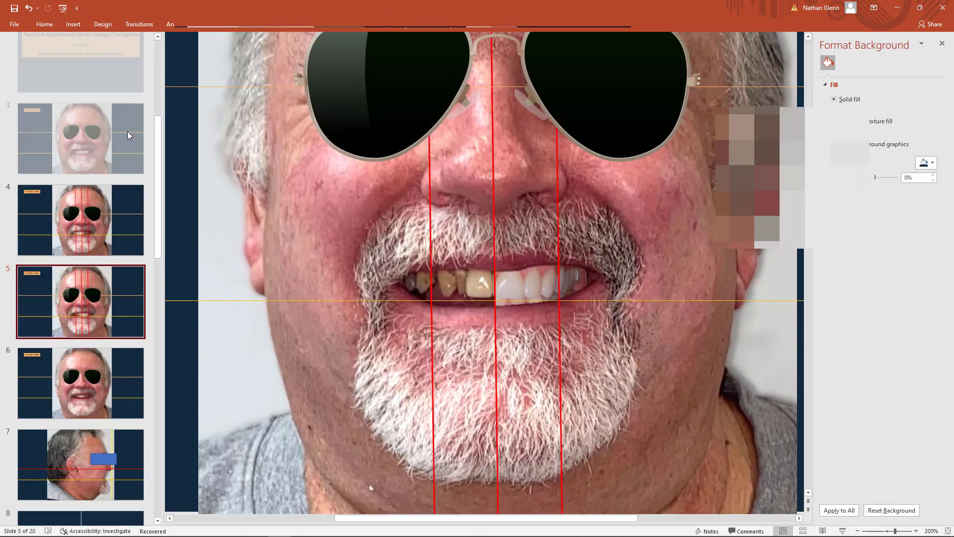
{"action": "left_click", "coordinate": [103, 254]}
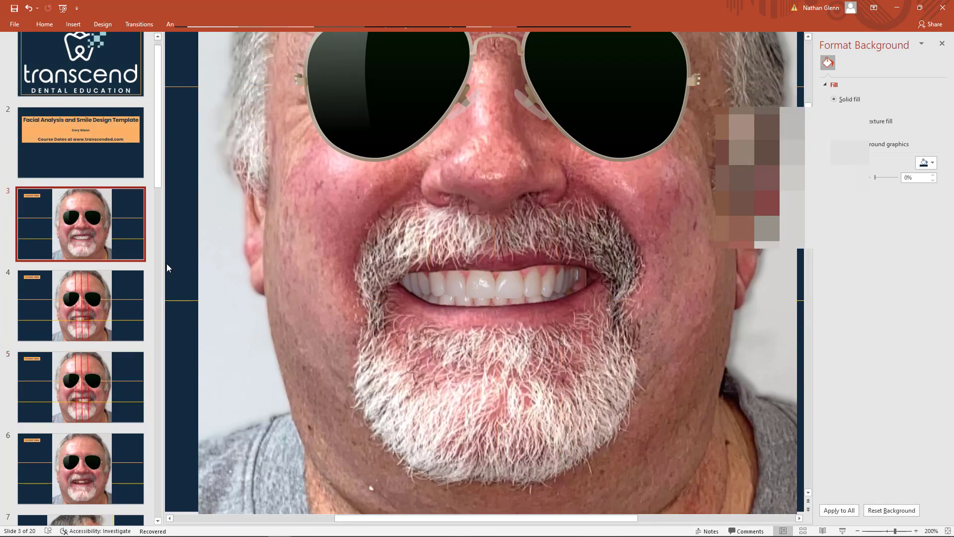
{"action": "left_click", "coordinate": [897, 7]}
{"action": "left_click_drag", "start_coordinate": [246, 506], "coordinate": [407, 415]}
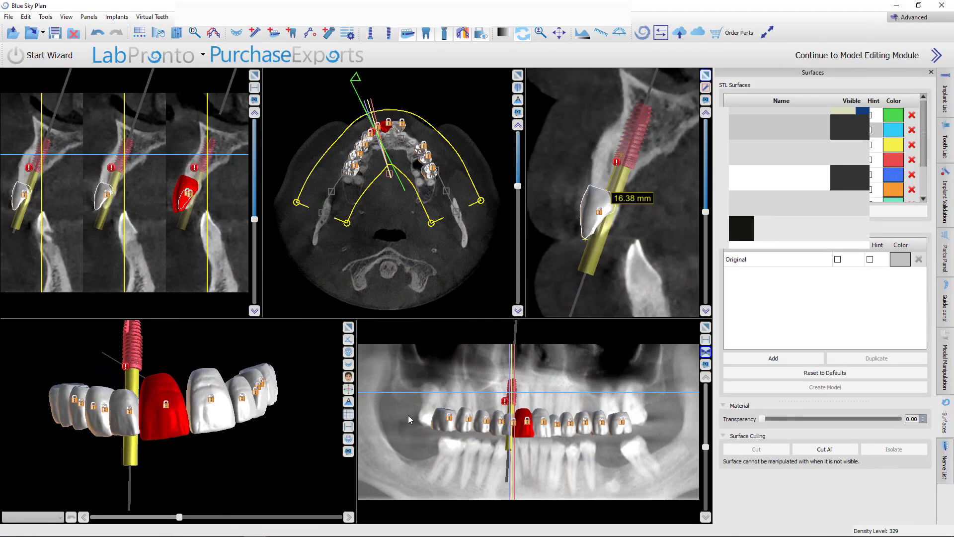